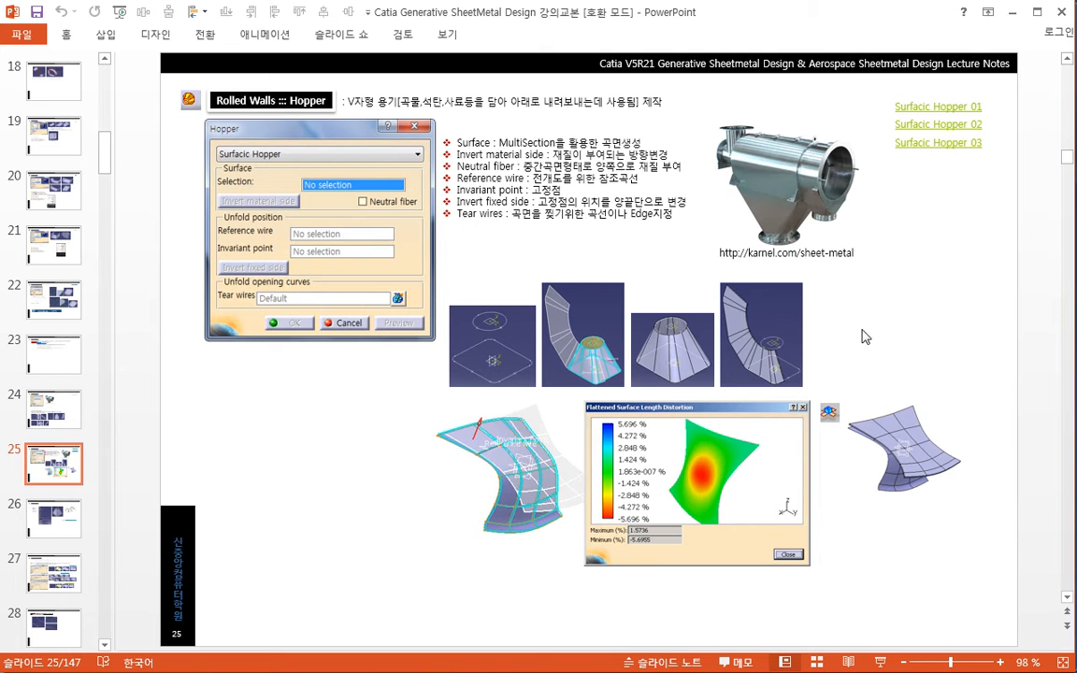
Open the Surfacic Hopper 01 model in CATIA from the slide's hyperlink.
{"action": "right_click", "coordinate": [954, 112]}
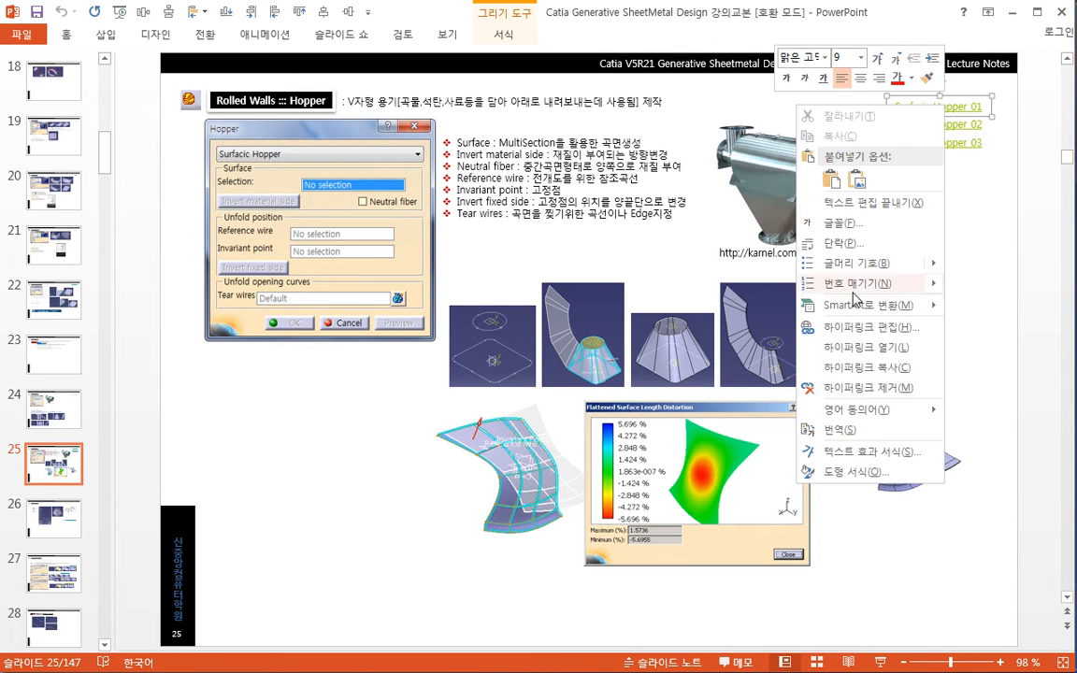
{"action": "left_click", "coordinate": [772, 327]}
{"action": "mouse_move", "coordinate": [489, 470]}
{"action": "middle_mouse_down"}
{"action": "mouse_move", "coordinate": [476, 487]}
{"action": "mouse_move", "coordinate": [485, 488]}
{"action": "middle_mouse_up"}
{"action": "left_click", "coordinate": [16, 258]}
{"action": "scroll", "coordinate": [169, 315], "scroll_direction": "down", "scroll_amount": 2}
Step through the part's history by making Sketch.1, Plane.1 and Sketch.2 the in-work object in turn.
{"action": "right_click", "coordinate": [111, 177]}
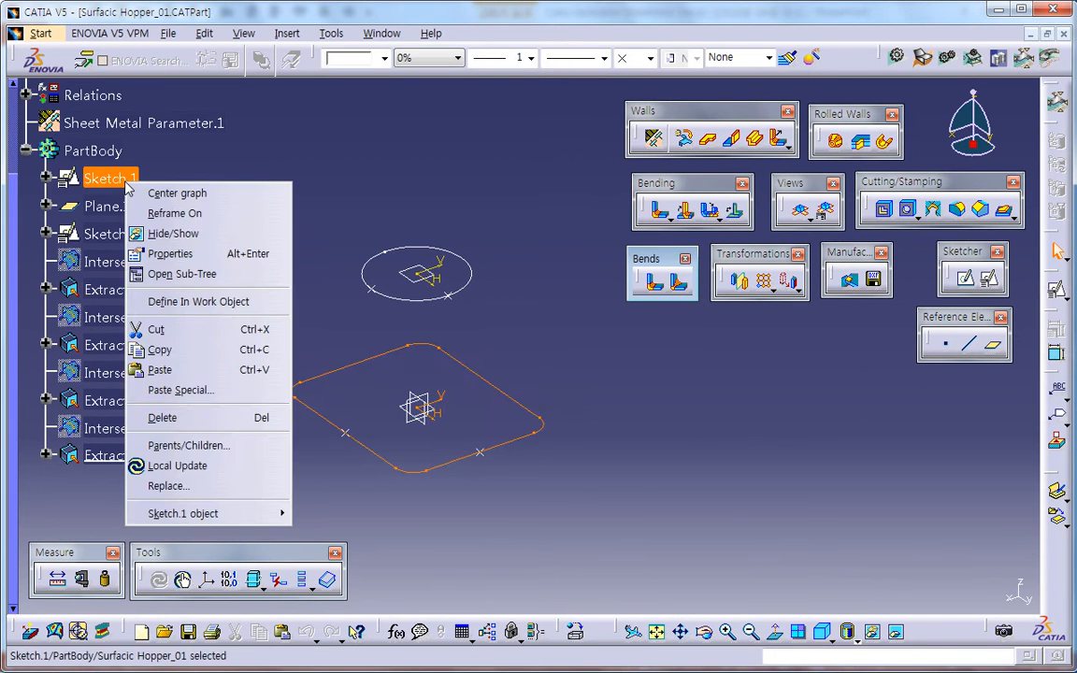
{"action": "left_click", "coordinate": [168, 300]}
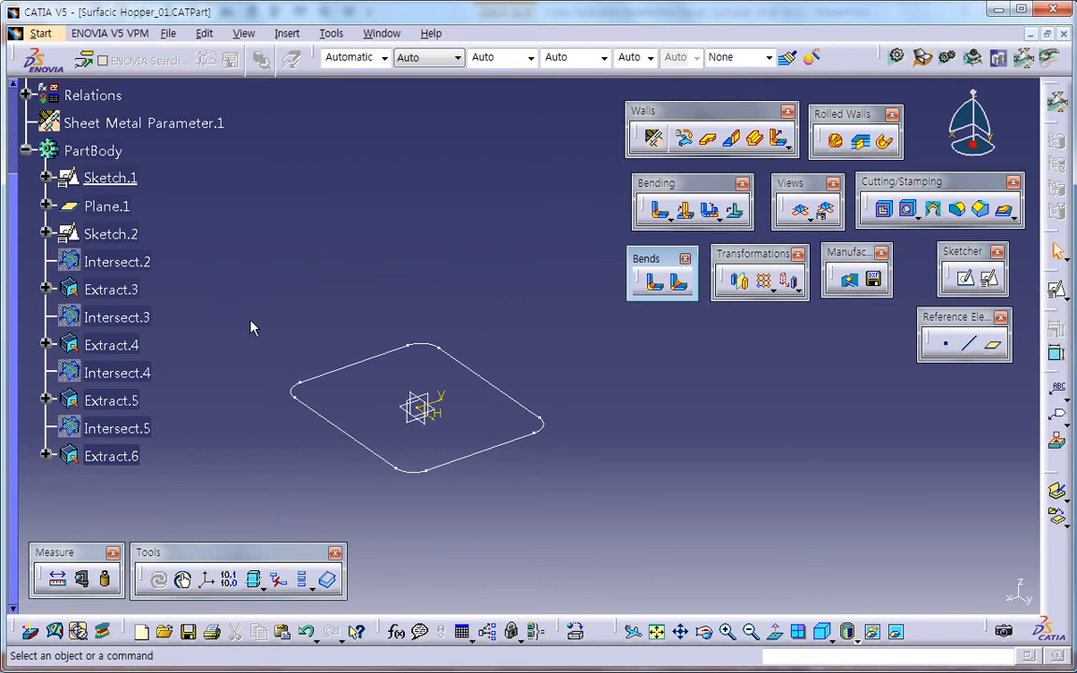
{"action": "right_click", "coordinate": [101, 206]}
{"action": "left_click", "coordinate": [149, 324]}
{"action": "right_click", "coordinate": [110, 234]}
{"action": "left_click", "coordinate": [178, 354]}
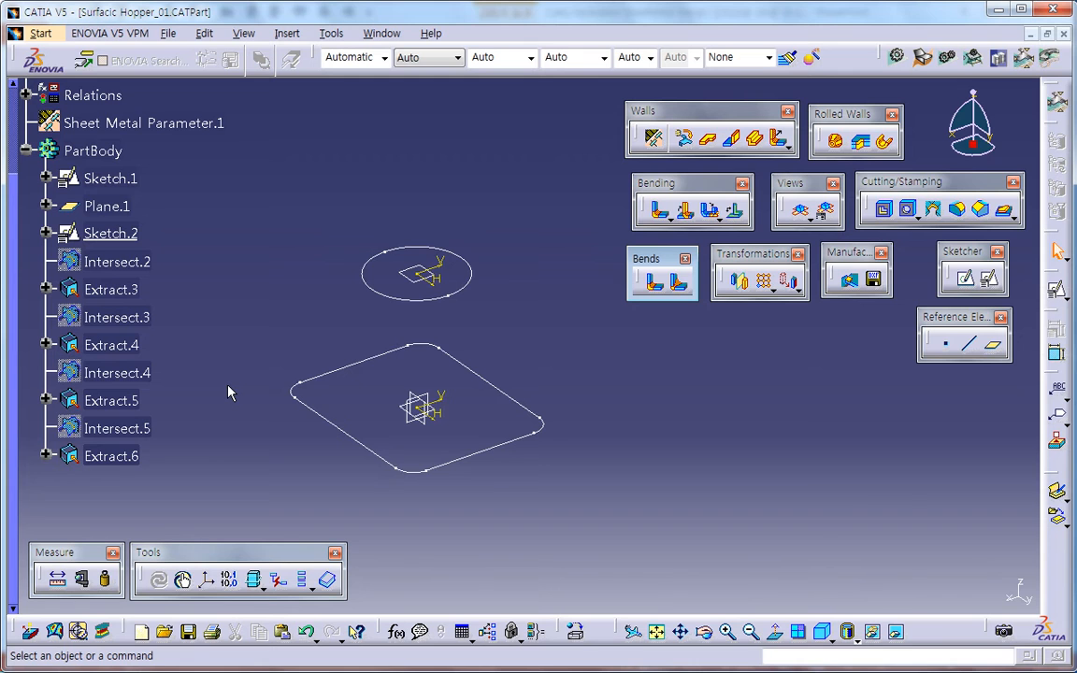
{"action": "mouse_move", "coordinate": [252, 435]}
{"action": "middle_mouse_down"}
{"action": "mouse_move", "coordinate": [277, 450]}
{"action": "mouse_move", "coordinate": [298, 430]}
{"action": "middle_mouse_up"}
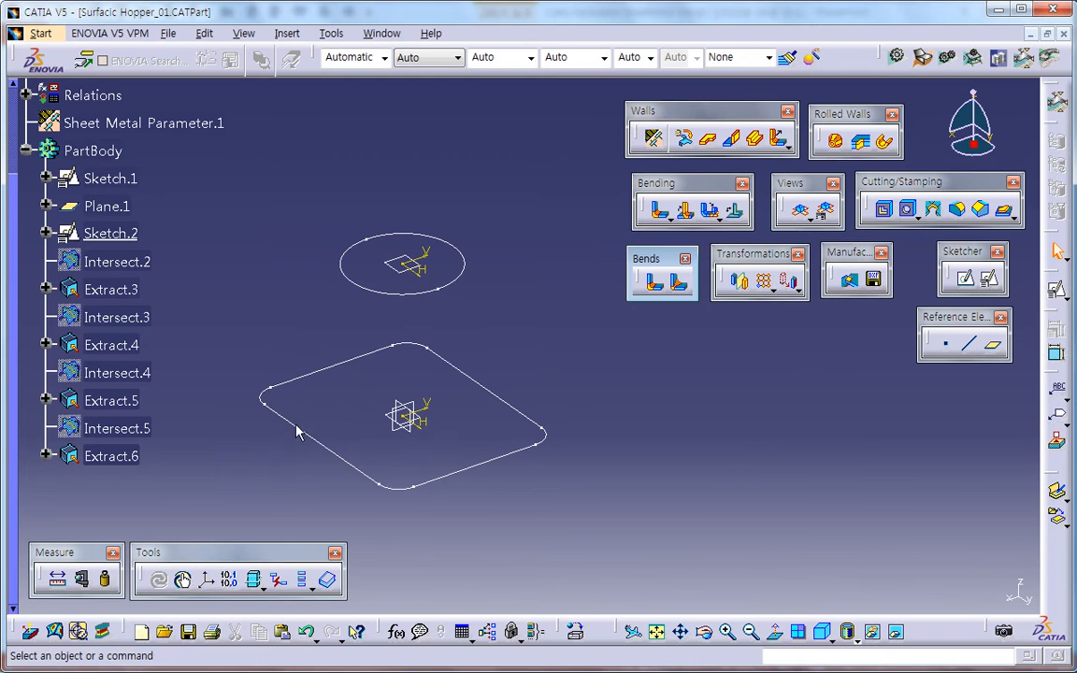
{"action": "left_click", "coordinate": [464, 291]}
{"action": "left_click", "coordinate": [517, 347]}
{"action": "left_click", "coordinate": [408, 492]}
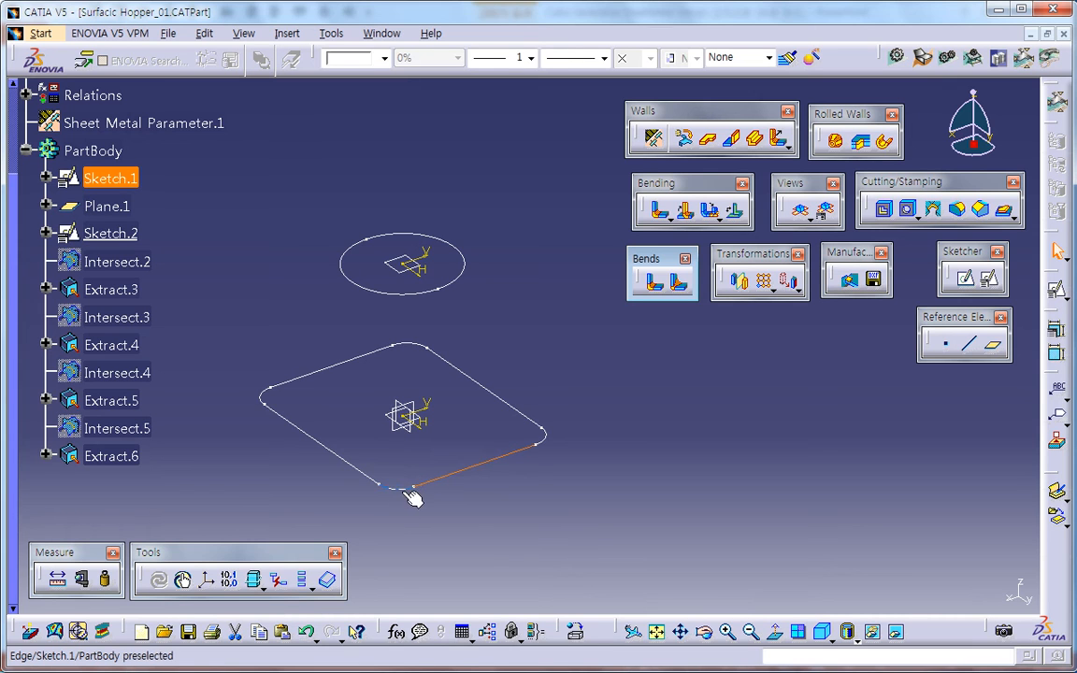
{"action": "left_click", "coordinate": [435, 449]}
{"action": "middle_click_drag", "start_coordinate": [435, 450], "coordinate": [499, 500]}
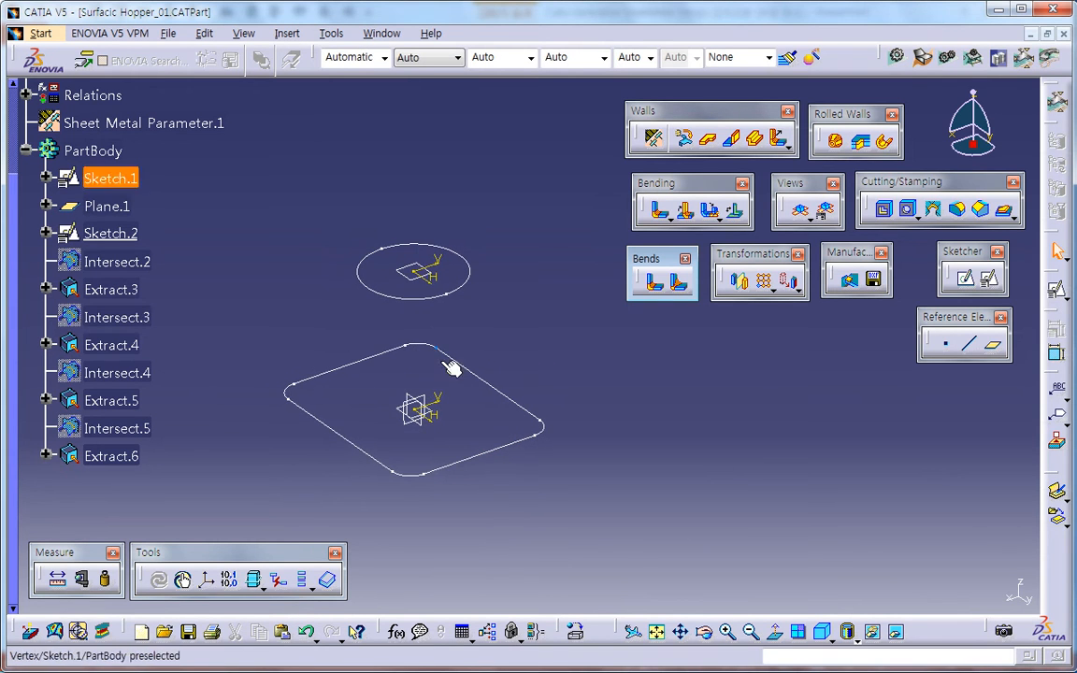
Make Extract.3, Extract.4, Extract.5 and Extract.6 the in-work object one after another, ending on Extract.6.
{"action": "right_click", "coordinate": [155, 292]}
{"action": "left_click", "coordinate": [233, 412]}
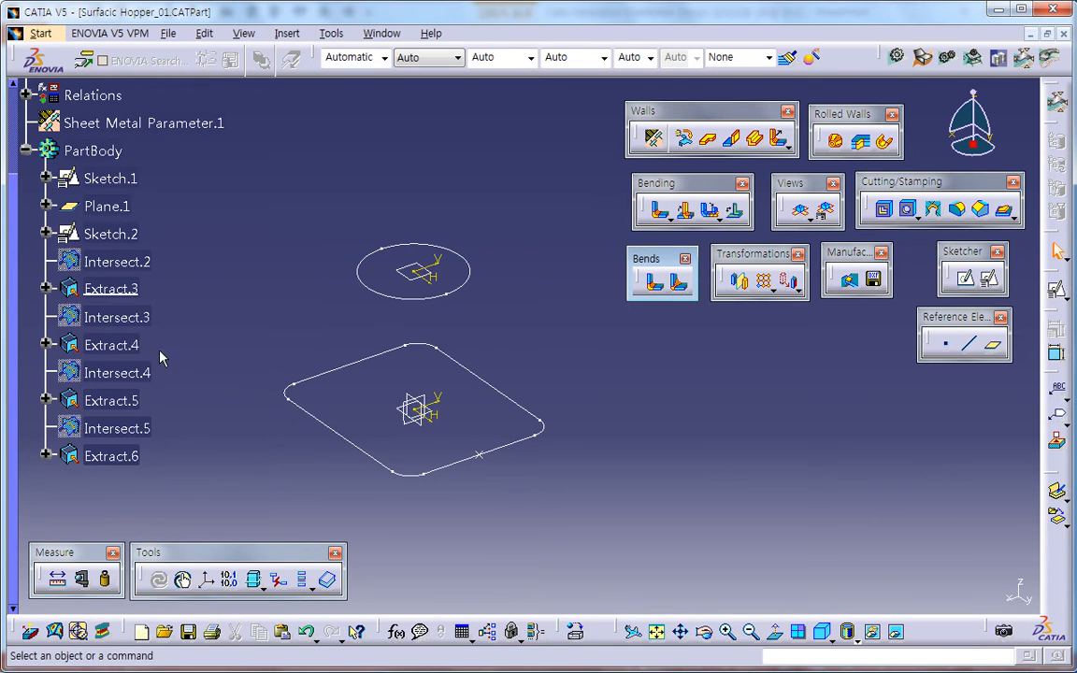
{"action": "right_click", "coordinate": [121, 344]}
{"action": "left_click", "coordinate": [169, 464]}
{"action": "right_click", "coordinate": [129, 402]}
{"action": "left_click", "coordinate": [178, 514]}
{"action": "right_click", "coordinate": [120, 453]}
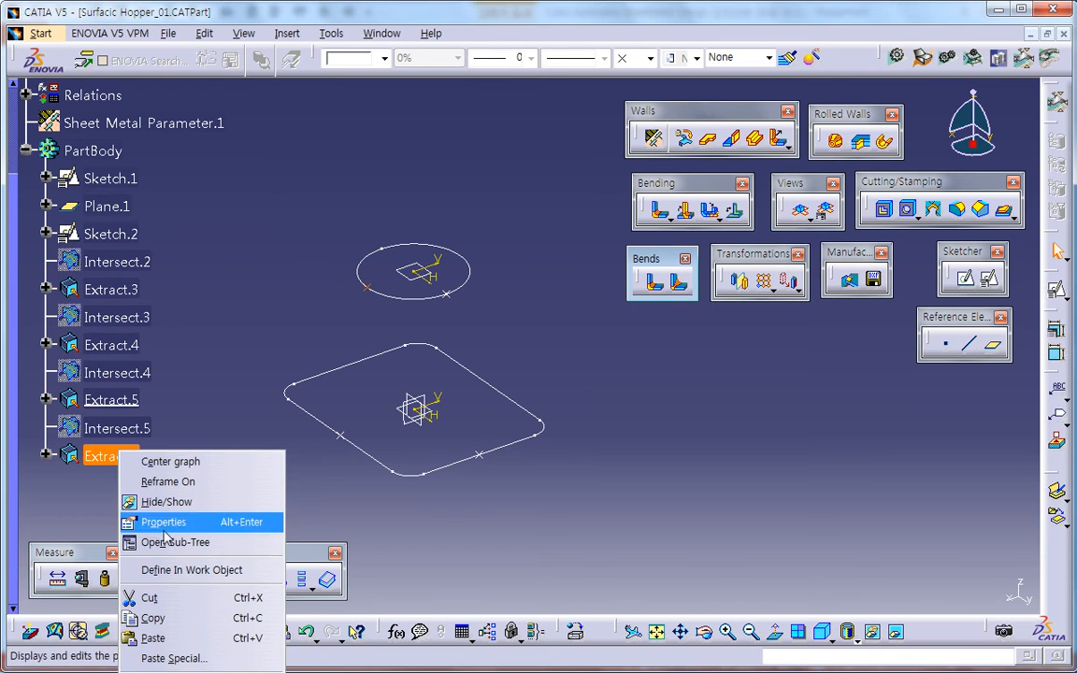
{"action": "left_click", "coordinate": [192, 569]}
{"action": "middle_click_drag", "start_coordinate": [416, 434], "coordinate": [414, 436]}
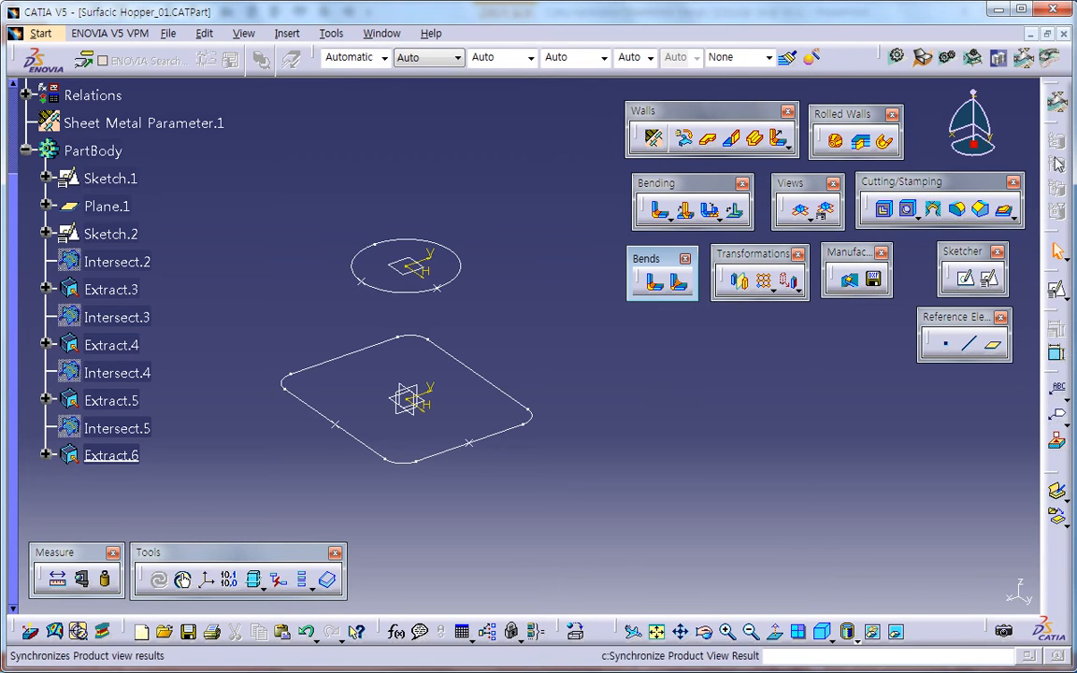
Switch to the surface design workbench and preview a multi-sections surface through Sketch.1 and Sketch.2.
{"action": "left_click", "coordinate": [924, 61]}
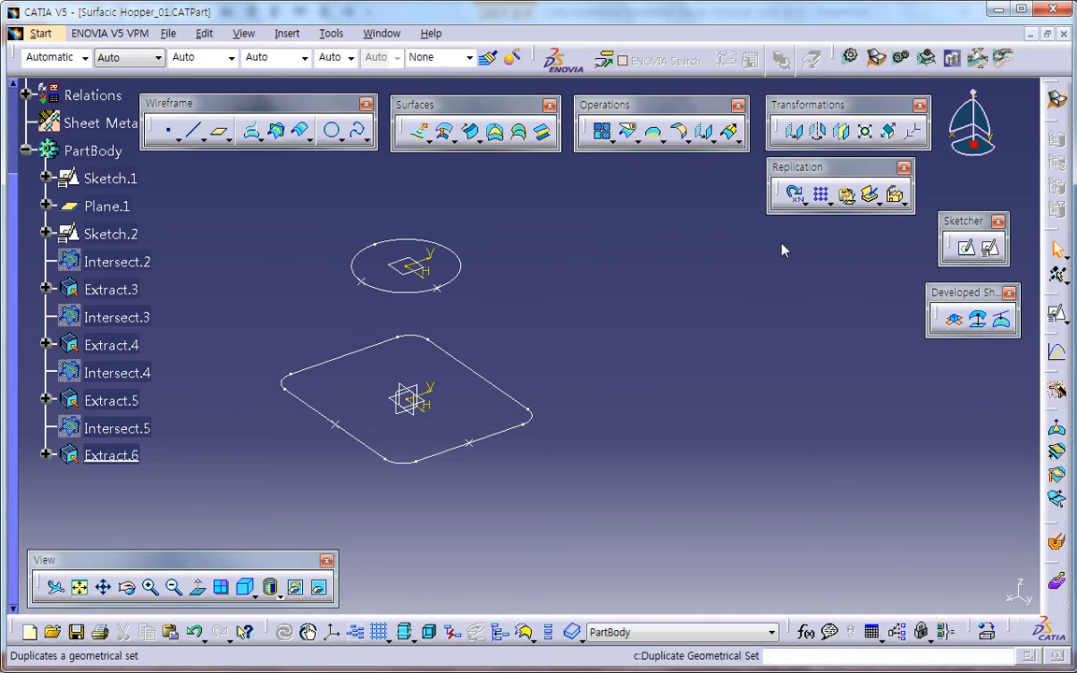
{"action": "left_click", "coordinate": [518, 131]}
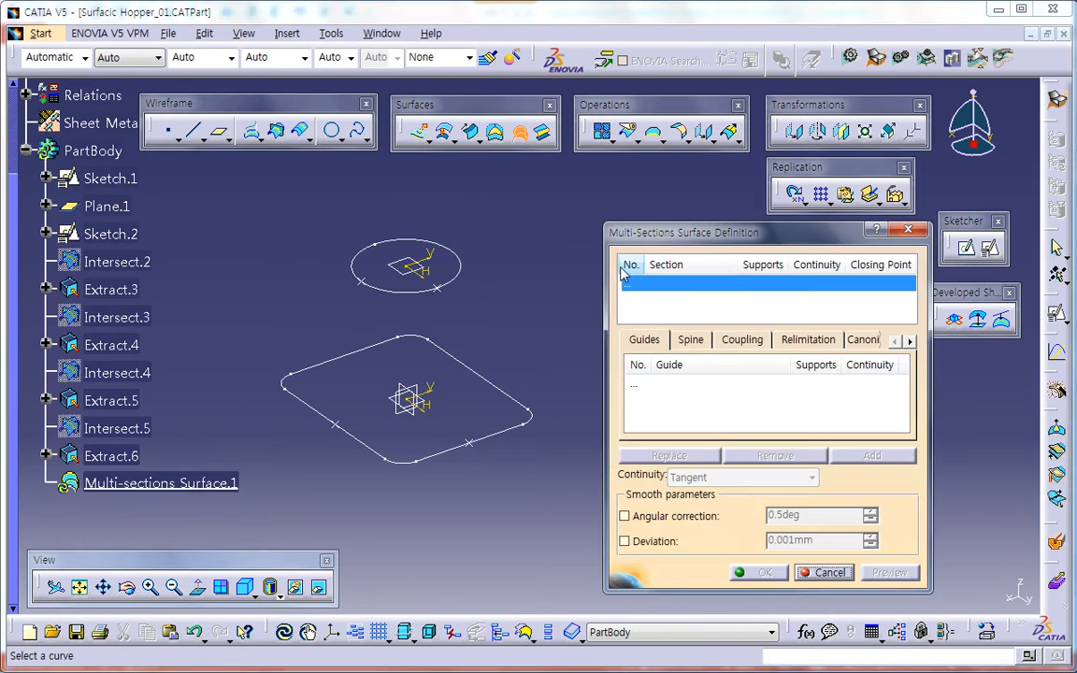
{"action": "left_click_drag", "start_coordinate": [764, 246], "coordinate": [754, 236]}
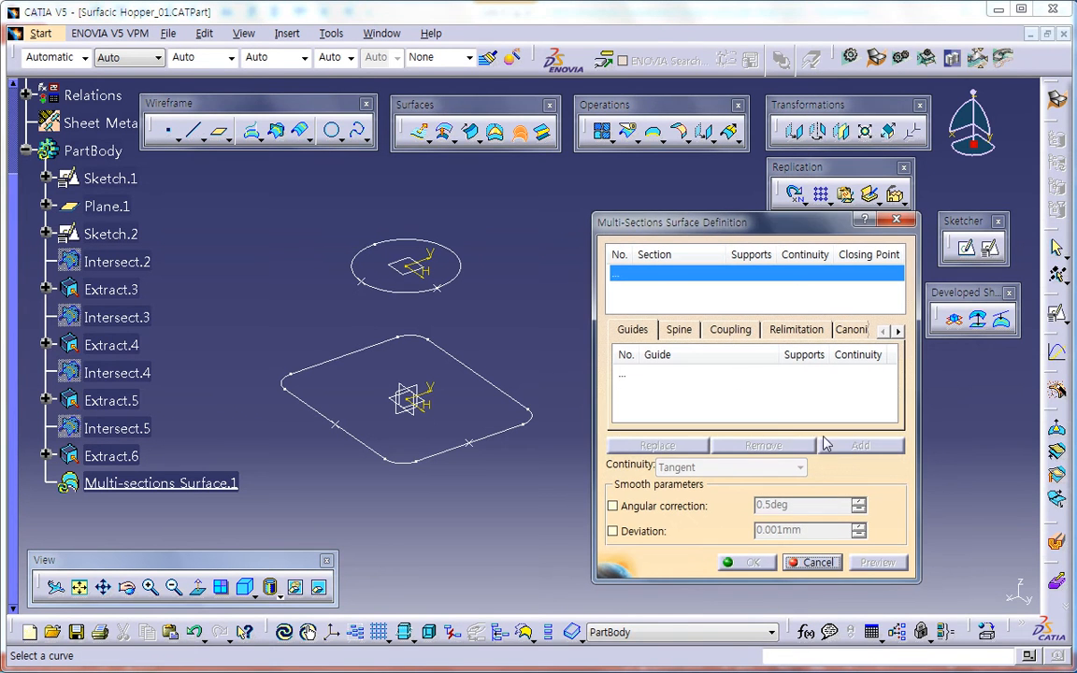
{"action": "middle_click_drag", "start_coordinate": [497, 337], "coordinate": [476, 315]}
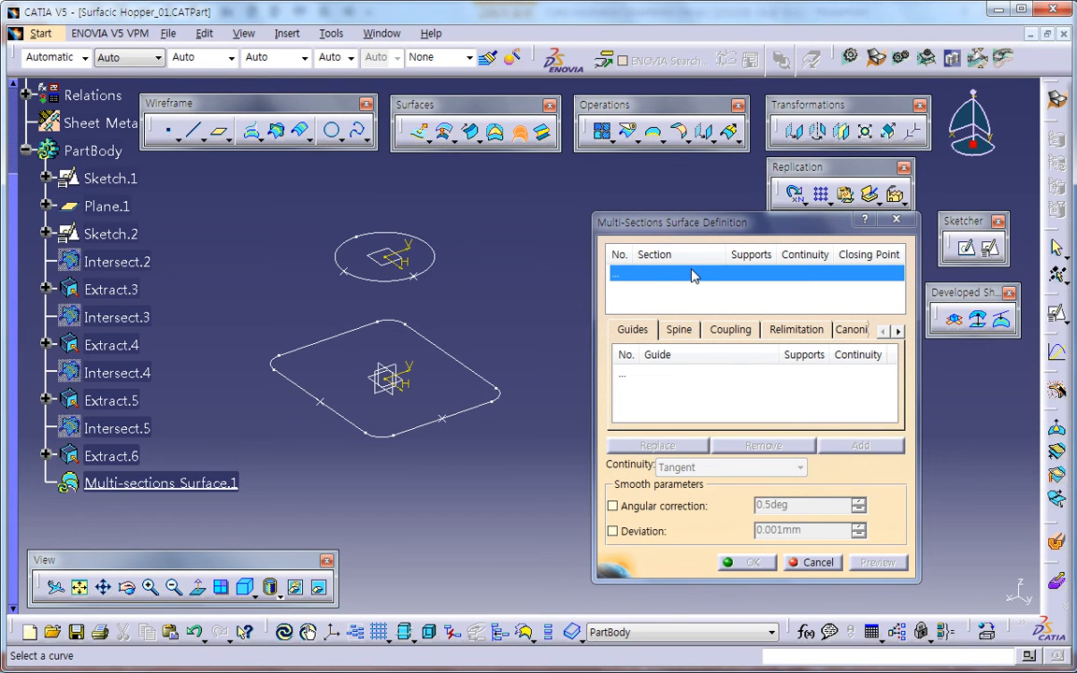
{"action": "left_click", "coordinate": [429, 437]}
{"action": "left_click", "coordinate": [403, 284]}
{"action": "mouse_move", "coordinate": [479, 428]}
{"action": "middle_mouse_down"}
{"action": "mouse_move", "coordinate": [483, 462]}
{"action": "mouse_move", "coordinate": [493, 446]}
{"action": "middle_mouse_up"}
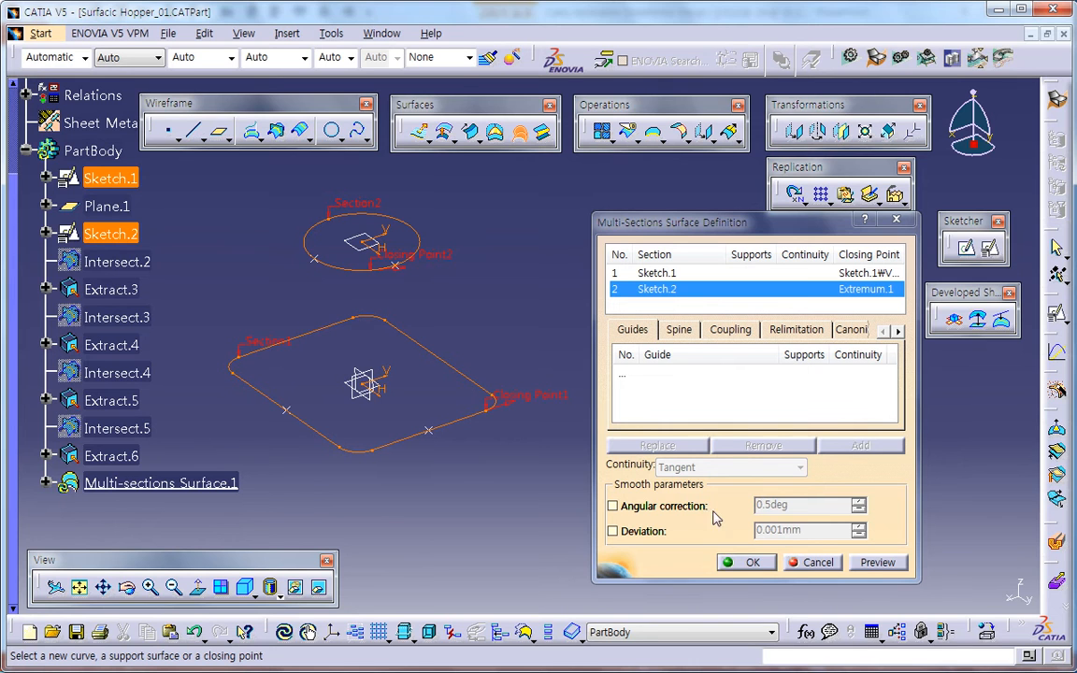
{"action": "left_click", "coordinate": [878, 563]}
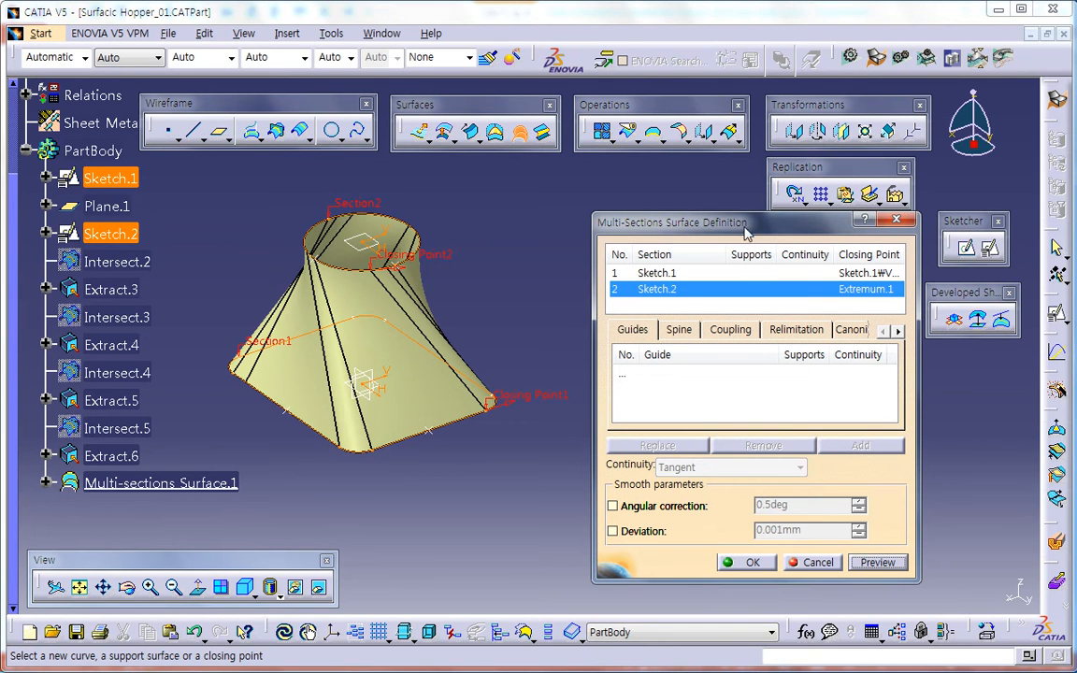
Choose Ratio as the sections coupling of the multi-sections surface and preview it.
{"action": "left_click_drag", "start_coordinate": [746, 230], "coordinate": [781, 226]}
{"action": "middle_click_drag", "start_coordinate": [551, 350], "coordinate": [541, 314]}
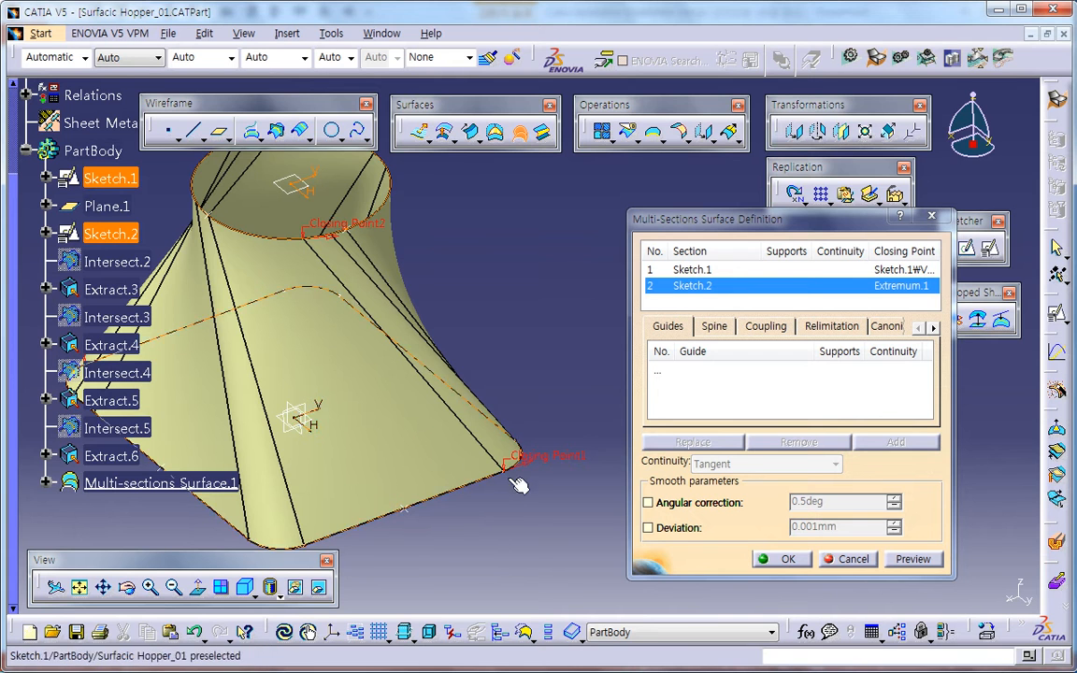
{"action": "middle_click_drag", "start_coordinate": [435, 481], "coordinate": [499, 508]}
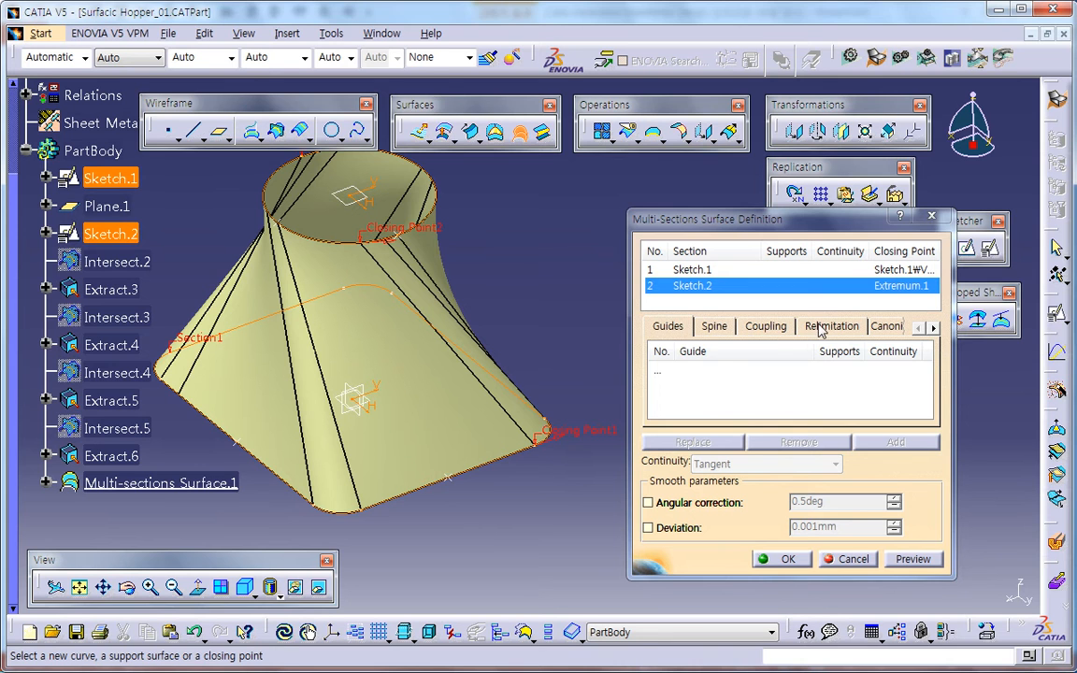
{"action": "left_click", "coordinate": [774, 330]}
{"action": "left_click", "coordinate": [769, 351]}
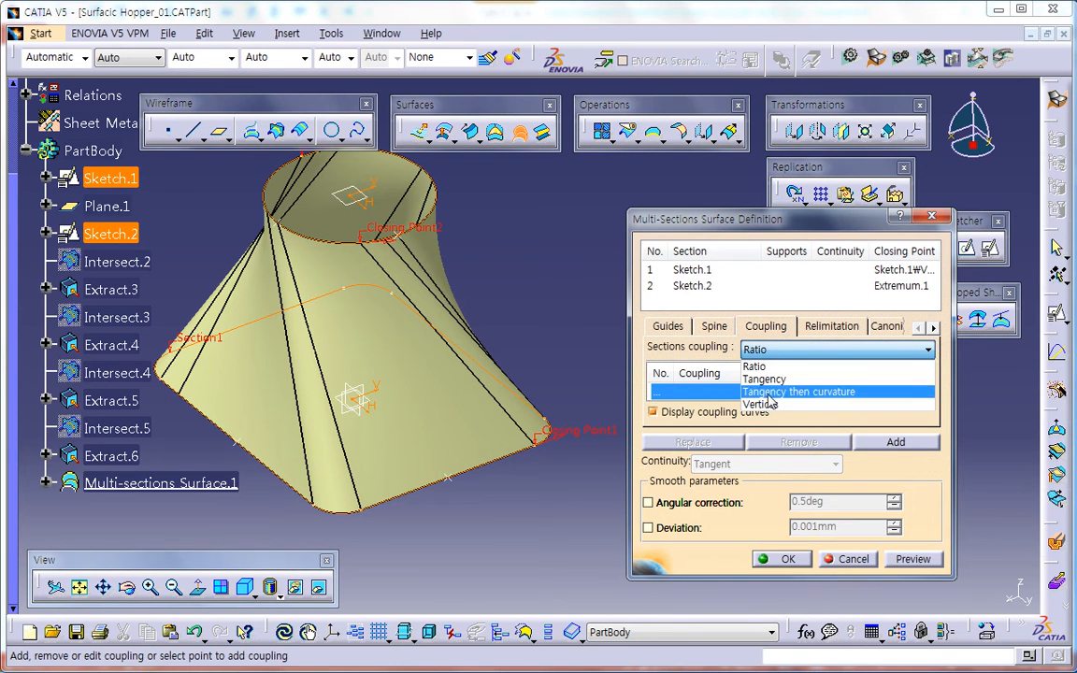
{"action": "left_click", "coordinate": [762, 366]}
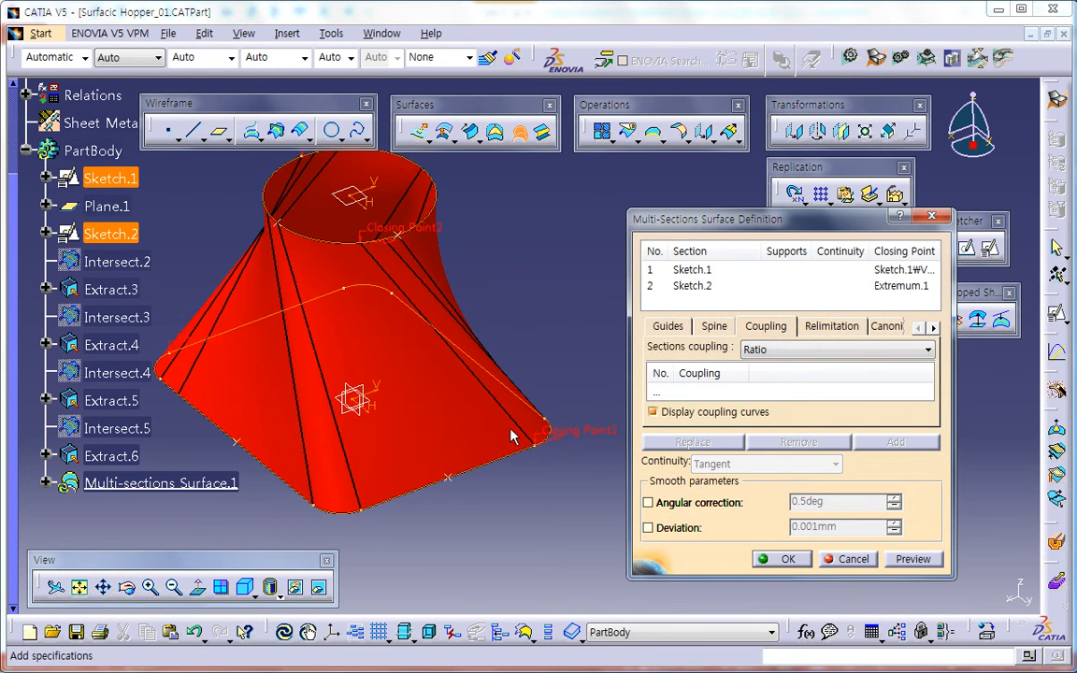
{"action": "left_click", "coordinate": [910, 559]}
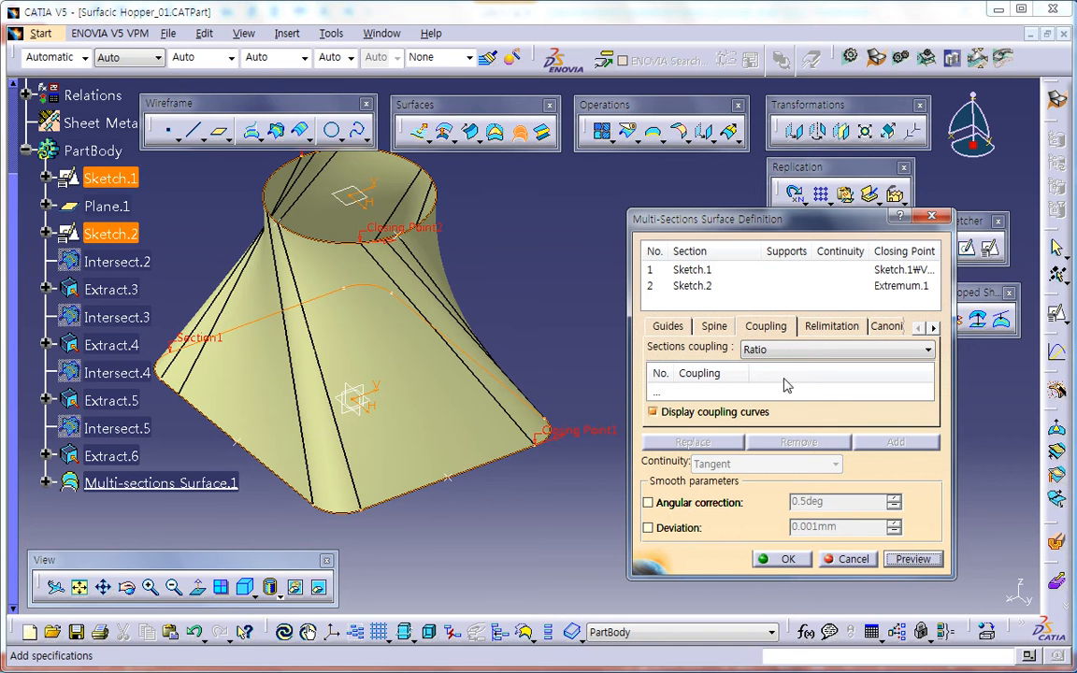
Try previewing the multi-sections surface with Vertices as its sections coupling.
{"action": "middle_click_drag", "start_coordinate": [537, 508], "coordinate": [515, 483]}
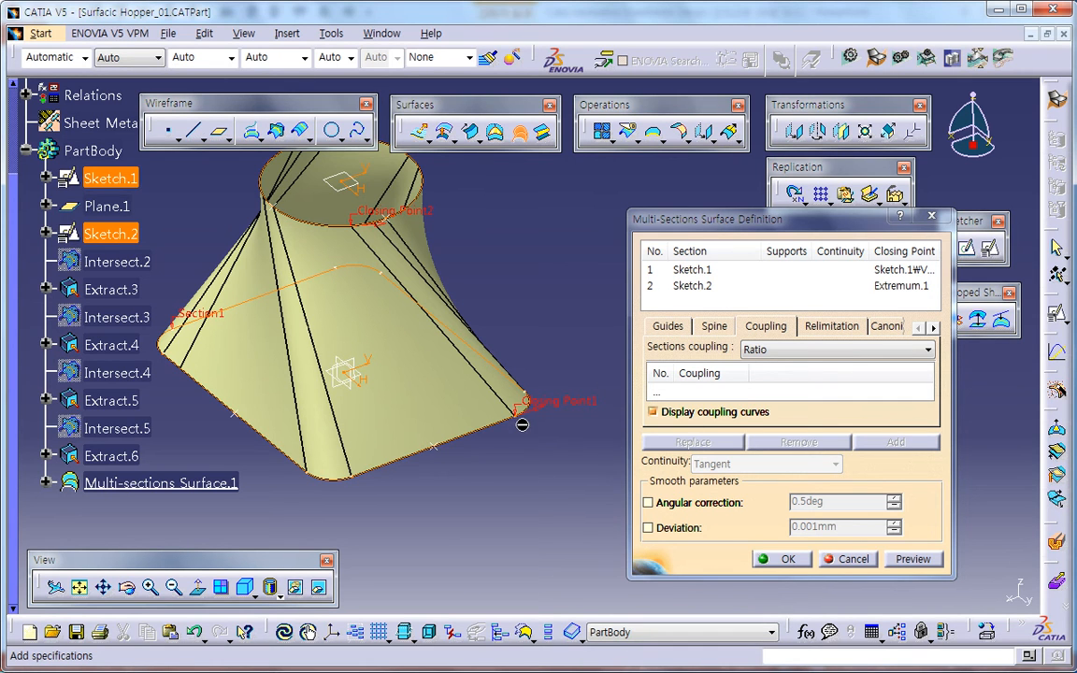
{"action": "middle_click_drag", "start_coordinate": [522, 428], "coordinate": [507, 481]}
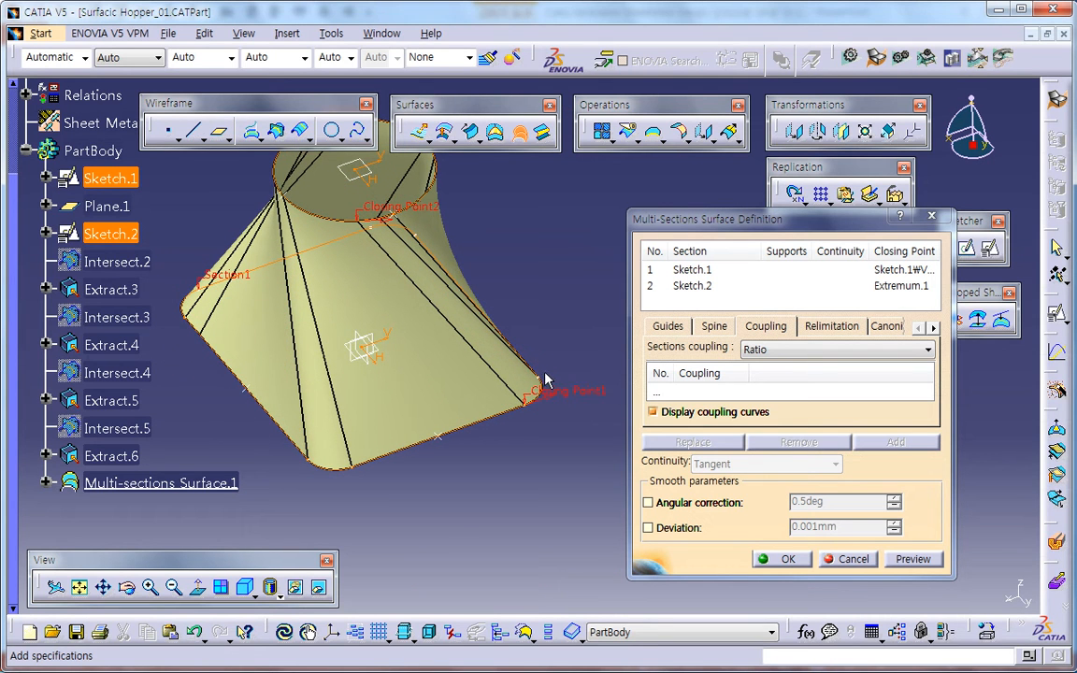
{"action": "middle_click_drag", "start_coordinate": [544, 382], "coordinate": [517, 445]}
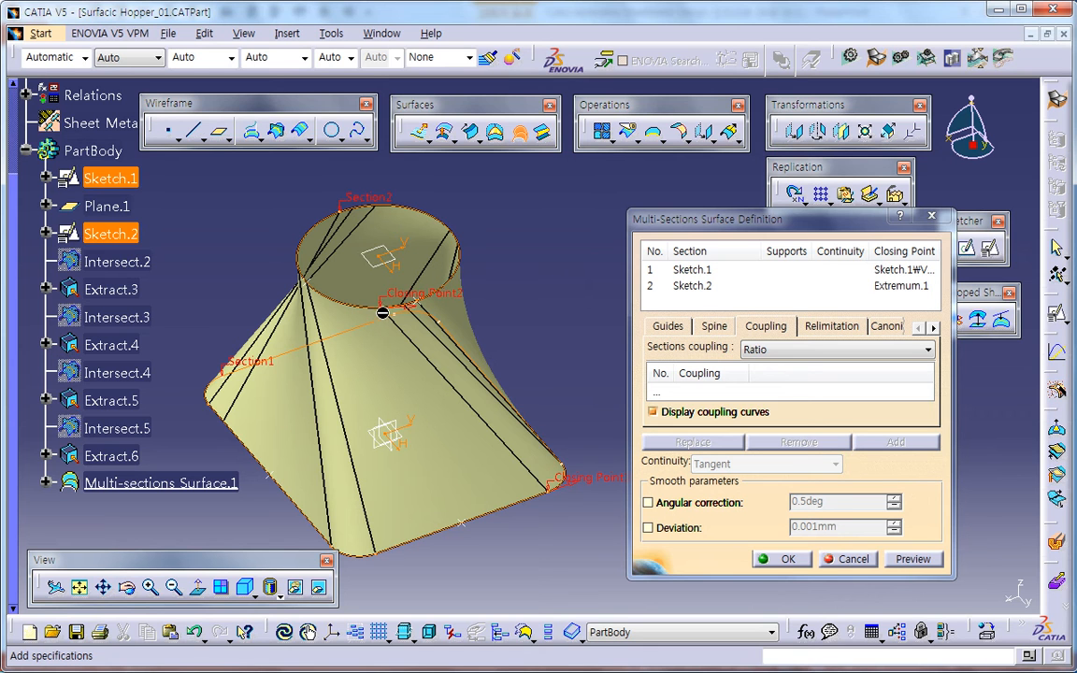
{"action": "middle_click_drag", "start_coordinate": [437, 368], "coordinate": [391, 303]}
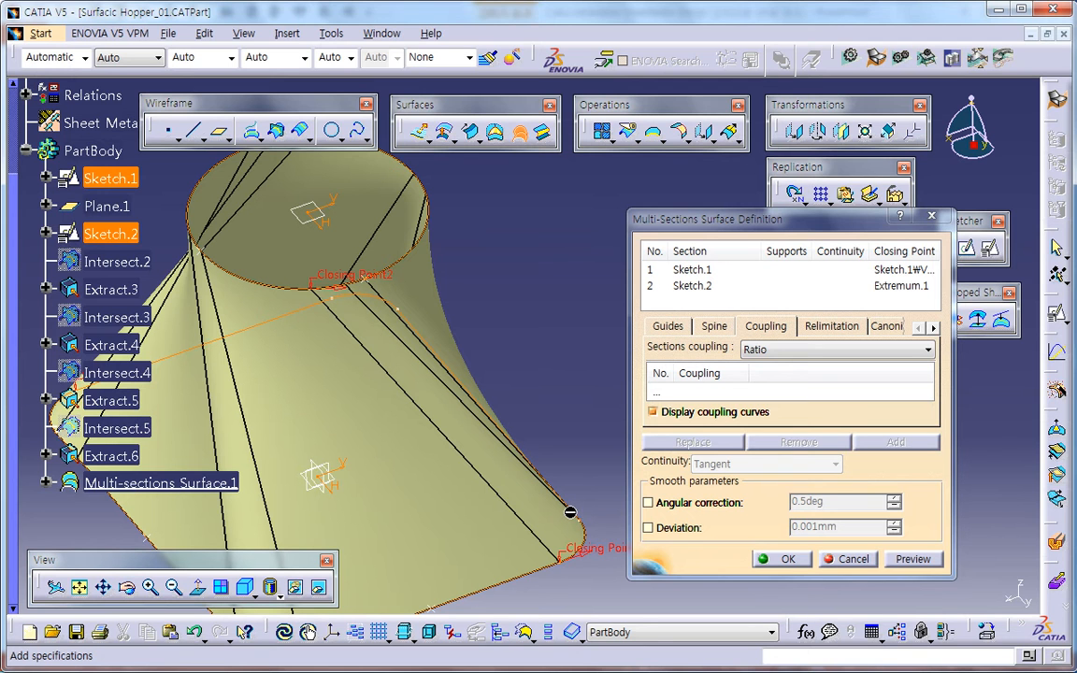
{"action": "middle_click_drag", "start_coordinate": [479, 441], "coordinate": [467, 402]}
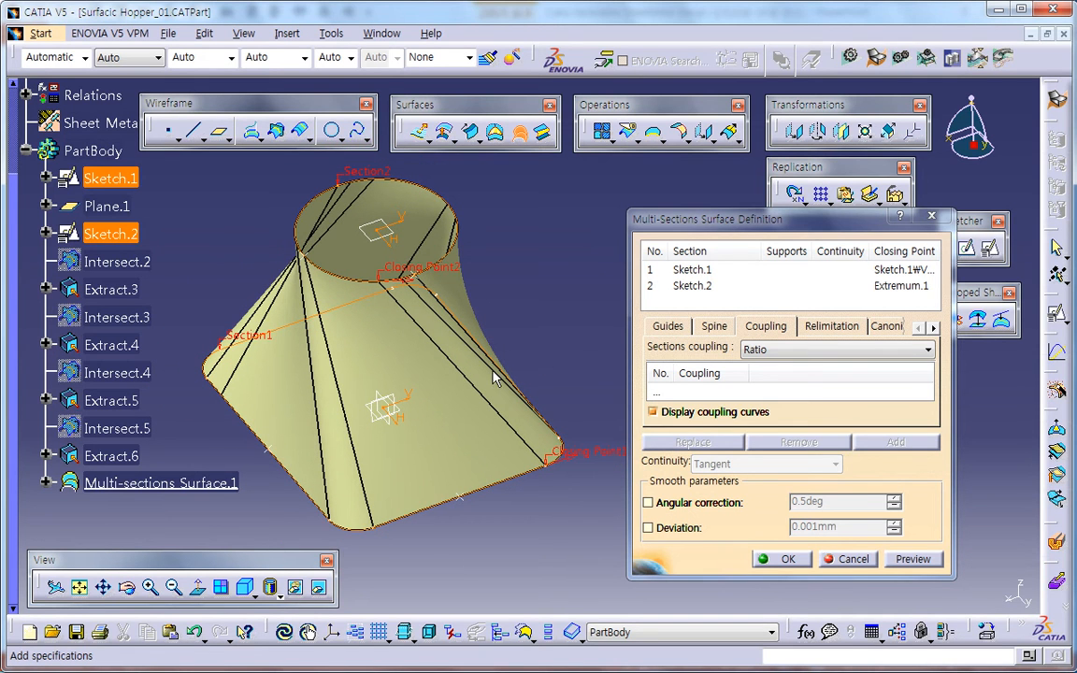
{"action": "left_click", "coordinate": [747, 349]}
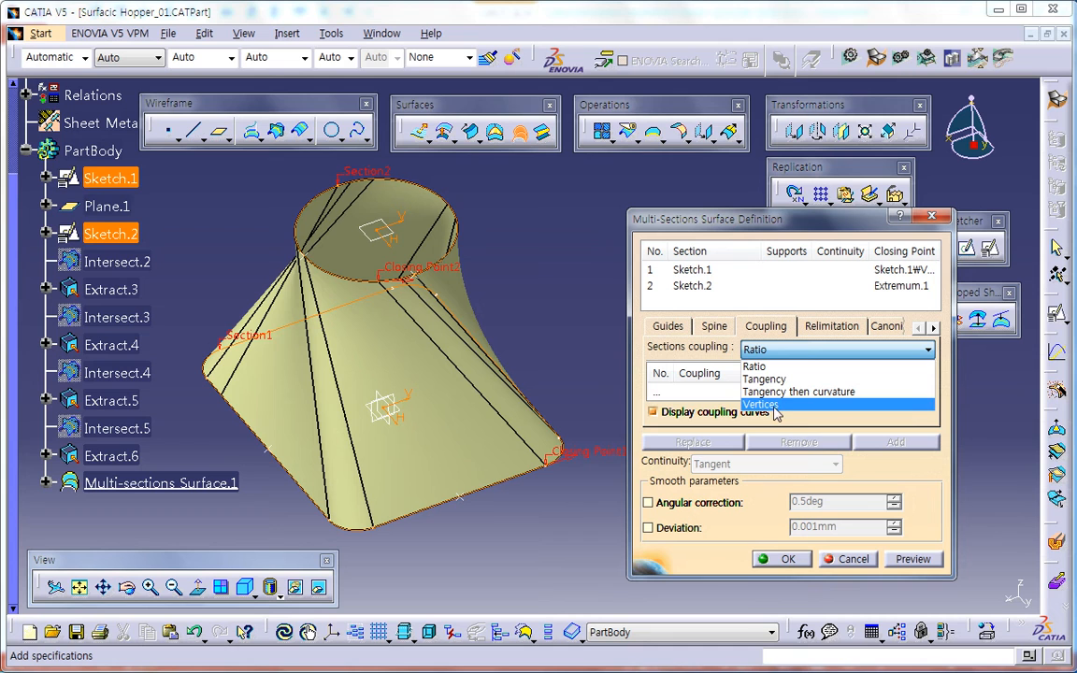
{"action": "left_click", "coordinate": [756, 367]}
{"action": "left_click", "coordinate": [762, 350]}
{"action": "left_click", "coordinate": [761, 404]}
{"action": "left_click", "coordinate": [914, 561]}
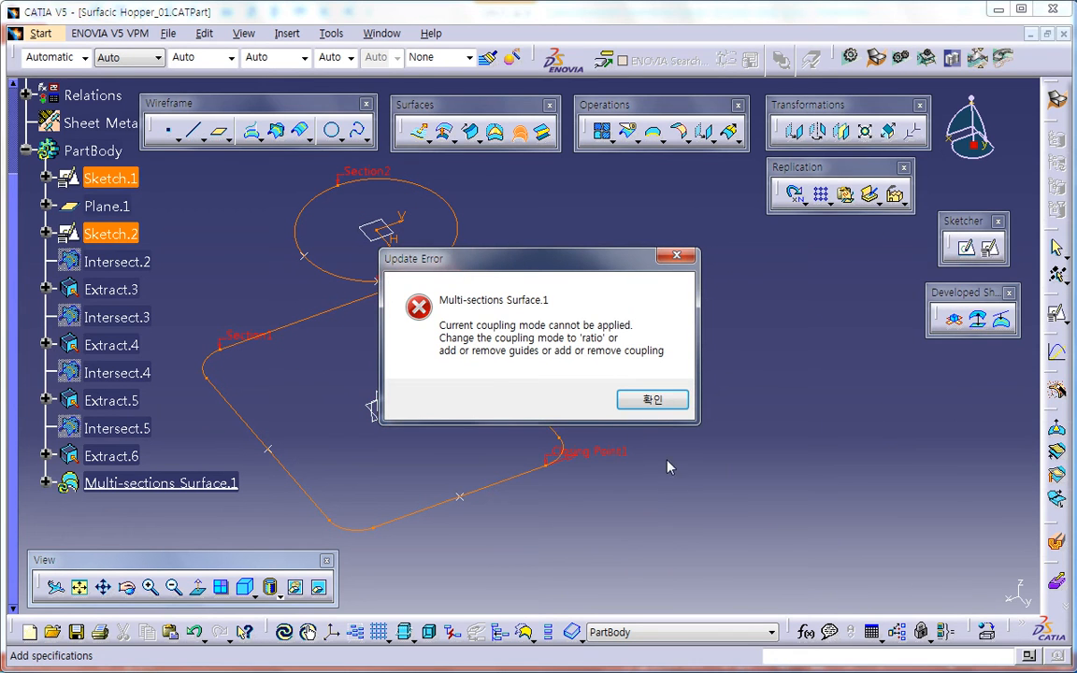
{"action": "left_click", "coordinate": [652, 400]}
Return the sections coupling to Ratio and preview the multi-sections surface again.
{"action": "left_click", "coordinate": [803, 349]}
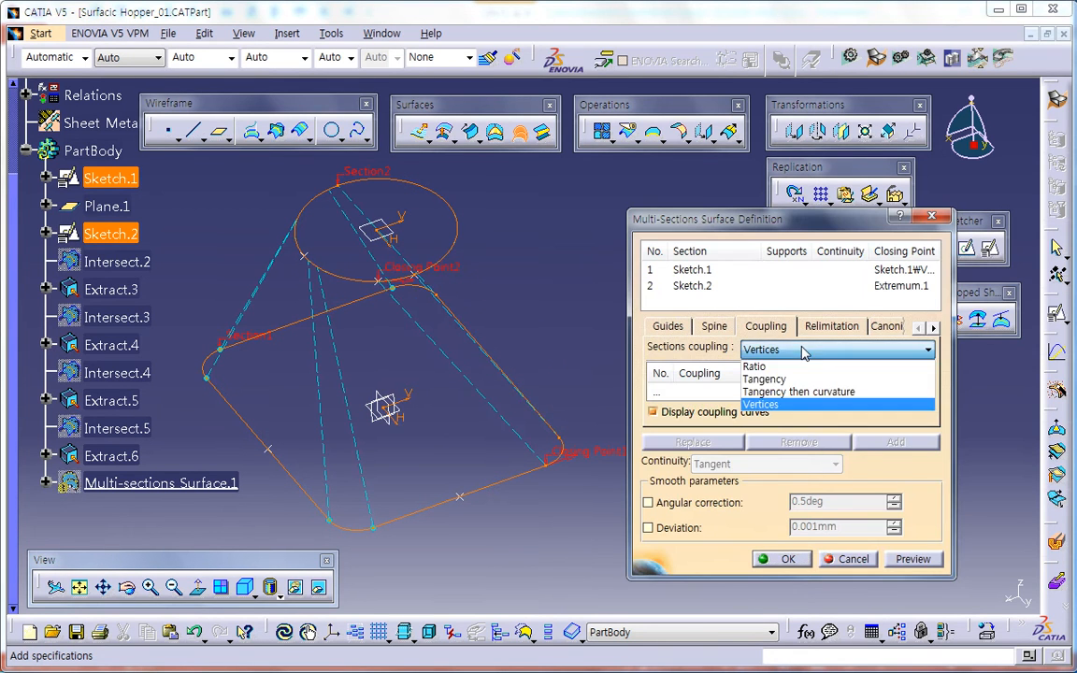
{"action": "left_click", "coordinate": [774, 366]}
{"action": "left_click", "coordinate": [900, 559]}
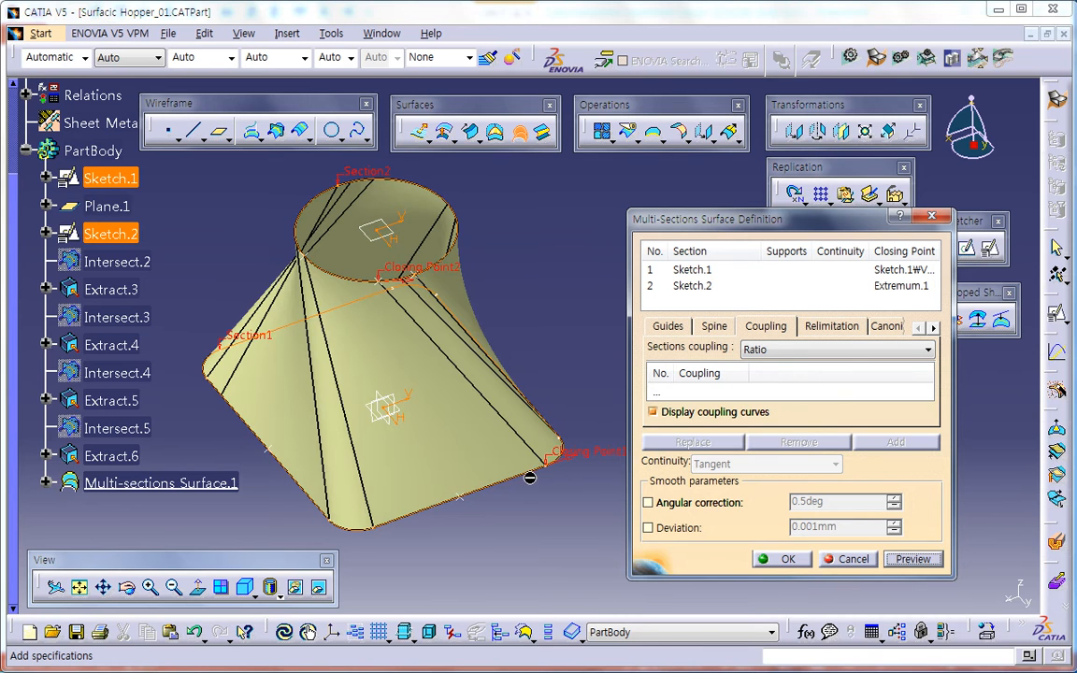
{"action": "middle_click_drag", "start_coordinate": [577, 523], "coordinate": [549, 480]}
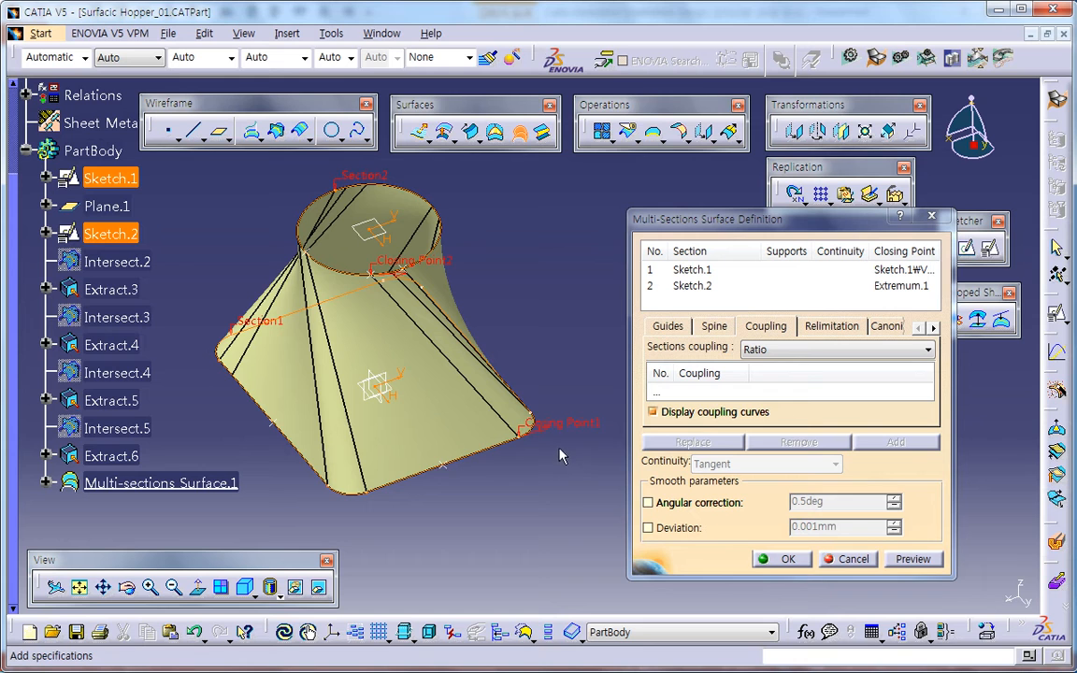
Replace the closing point of the Sketch.1 section with Extract.3 in the multi-sections surface.
{"action": "left_click", "coordinate": [668, 327]}
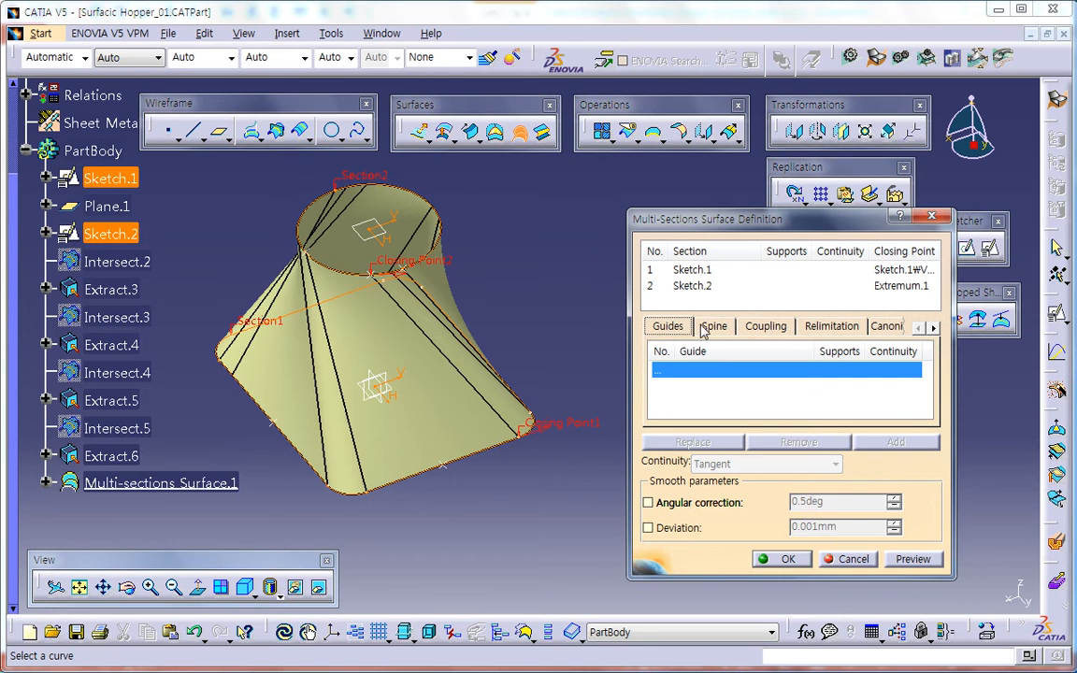
{"action": "left_click", "coordinate": [763, 328]}
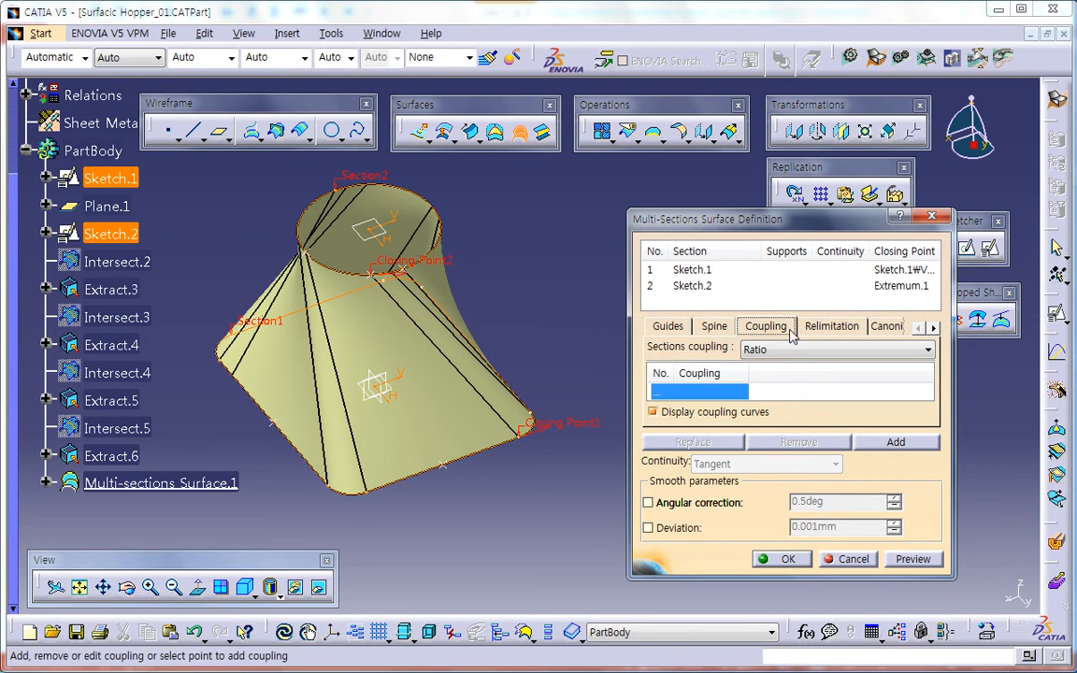
{"action": "left_click", "coordinate": [685, 329]}
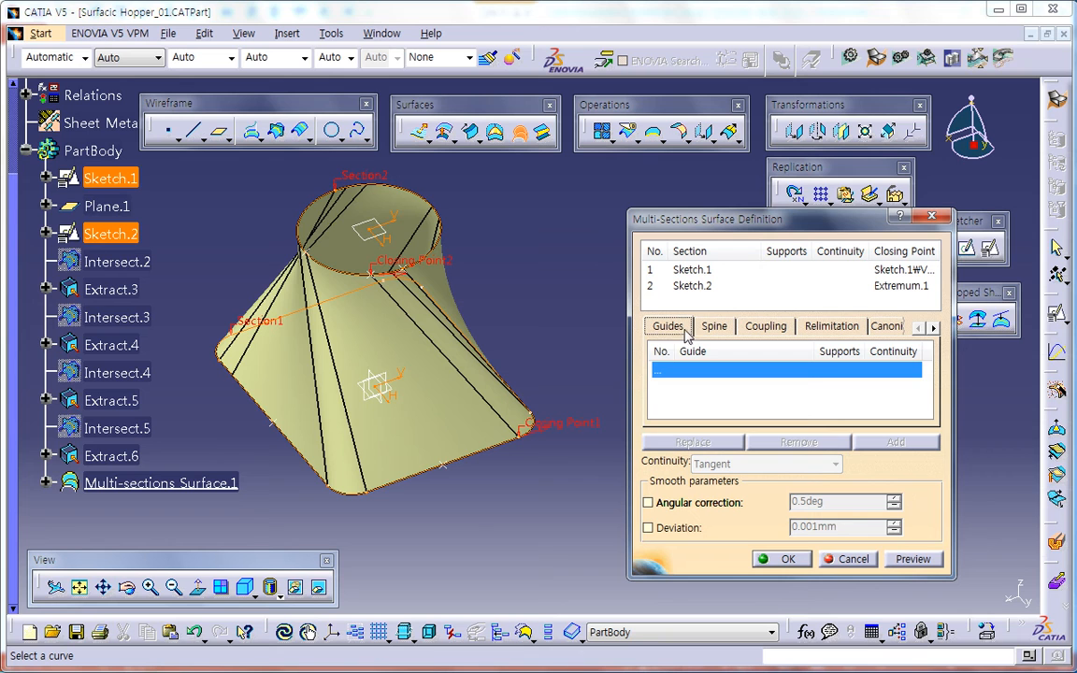
{"action": "right_click", "coordinate": [580, 433]}
{"action": "left_click", "coordinate": [598, 589]}
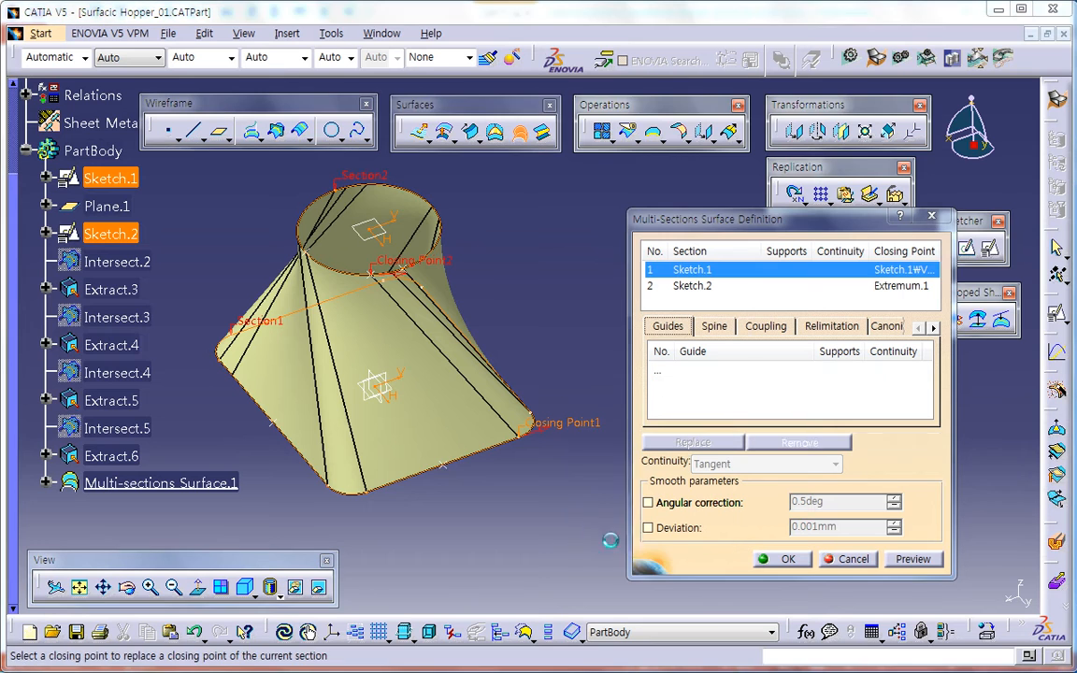
{"action": "left_click", "coordinate": [448, 466]}
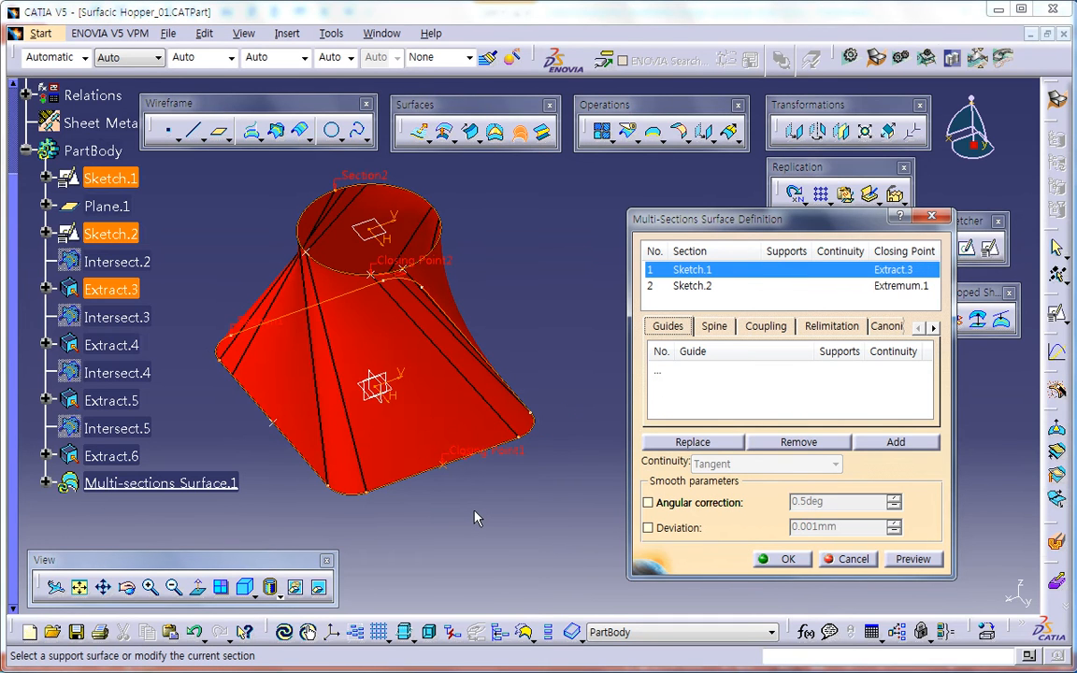
Replace the closing point of the Sketch.2 section with Extract.4 and preview the multi-sections surface.
{"action": "right_click", "coordinate": [445, 272]}
{"action": "left_click", "coordinate": [472, 374]}
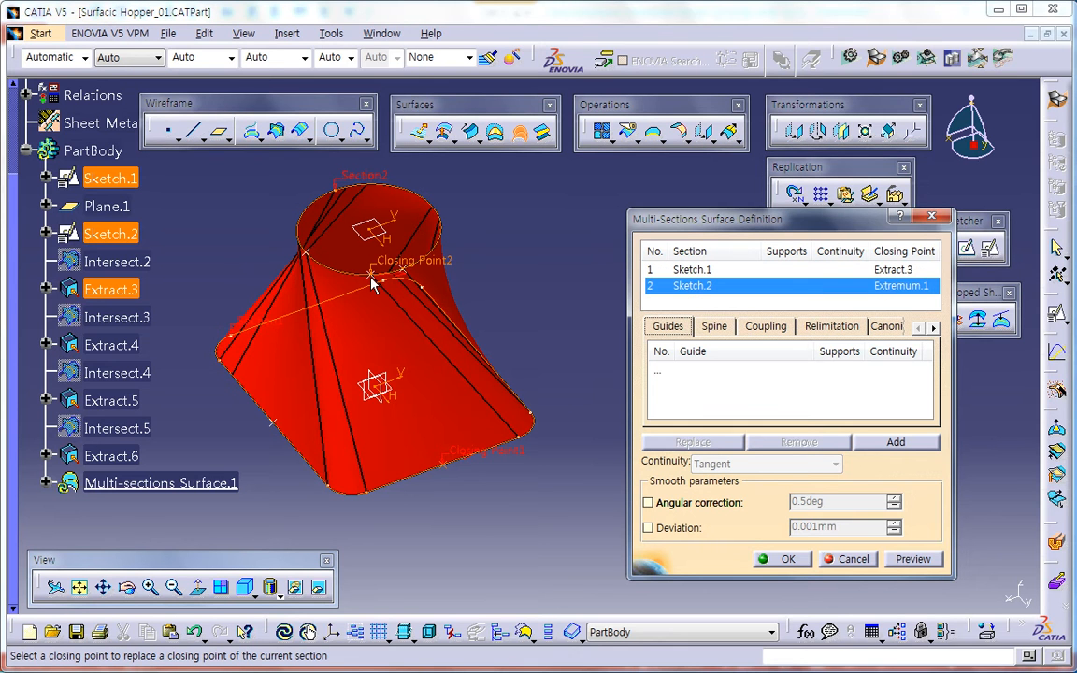
{"action": "middle_click_drag", "start_coordinate": [378, 327], "coordinate": [481, 289]}
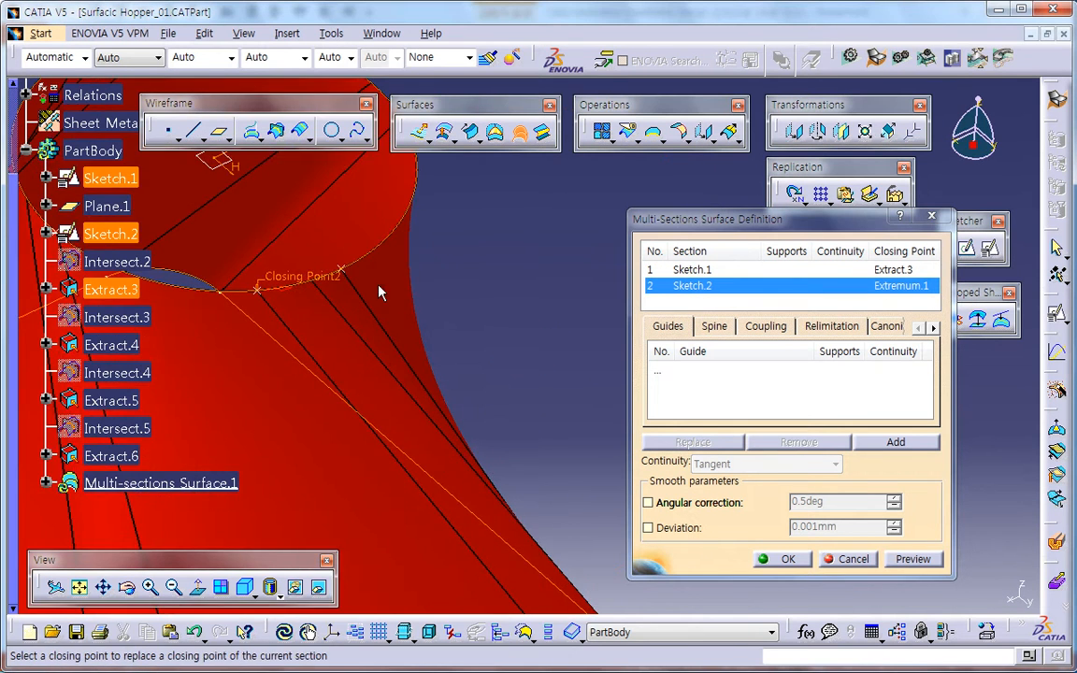
{"action": "left_click", "coordinate": [347, 275]}
{"action": "middle_click_drag", "start_coordinate": [366, 356], "coordinate": [407, 456]}
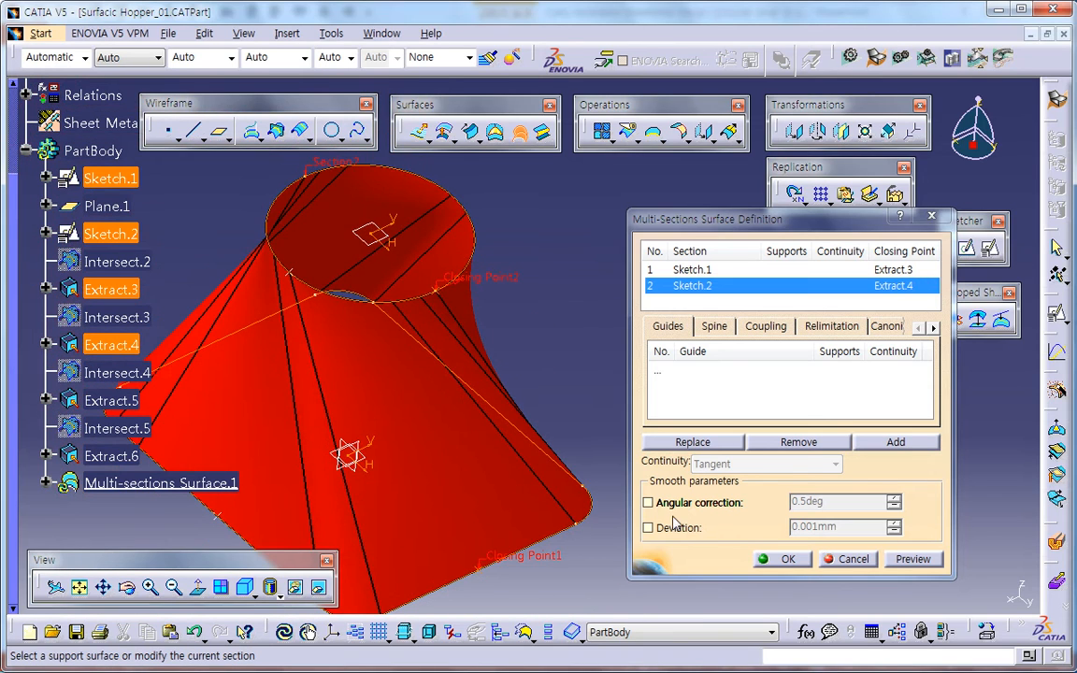
{"action": "left_click", "coordinate": [911, 561]}
{"action": "middle_click_drag", "start_coordinate": [451, 495], "coordinate": [541, 490]}
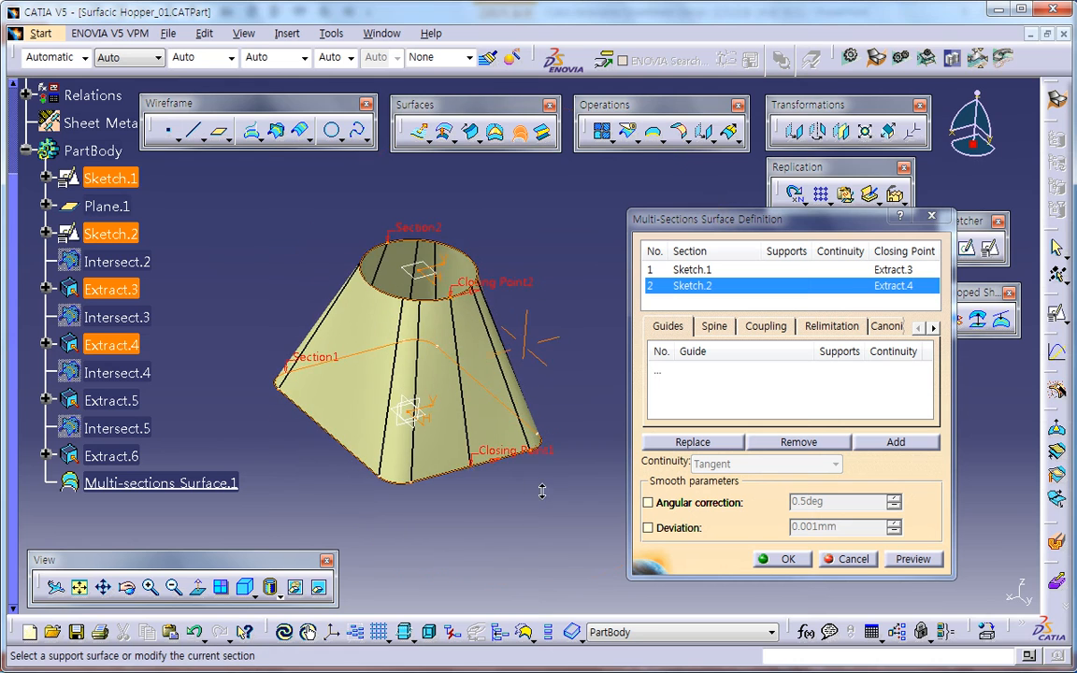
Try previewing the multi-sections surface with the direction reversed at the base section's closing point.
{"action": "left_click", "coordinate": [492, 462]}
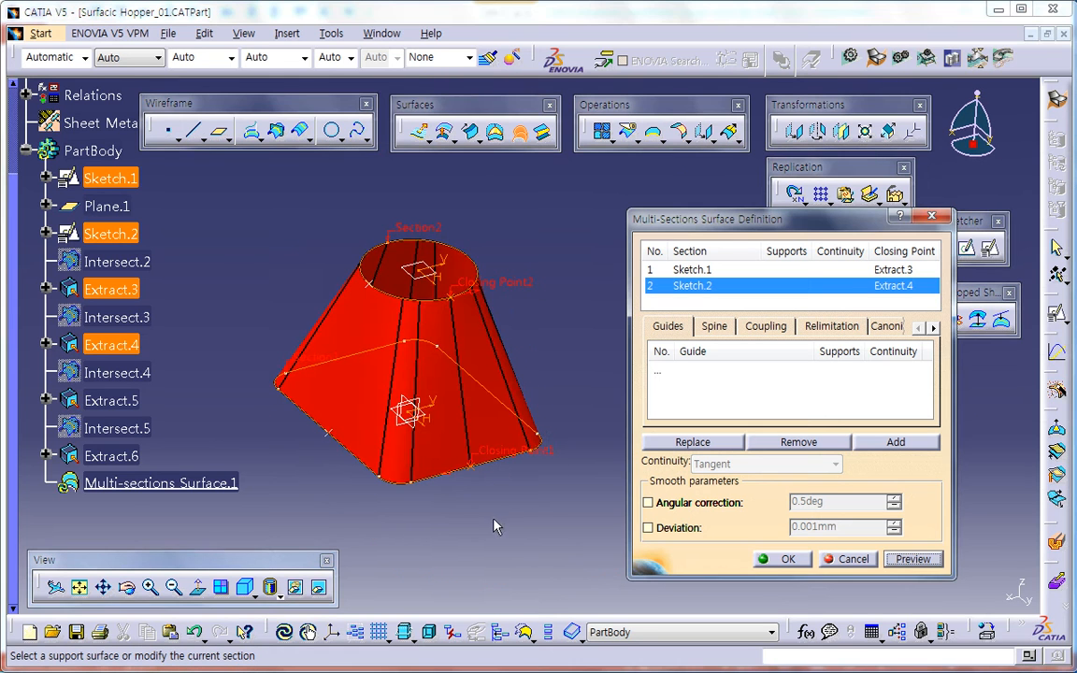
{"action": "left_click", "coordinate": [906, 558]}
{"action": "left_click", "coordinate": [662, 396]}
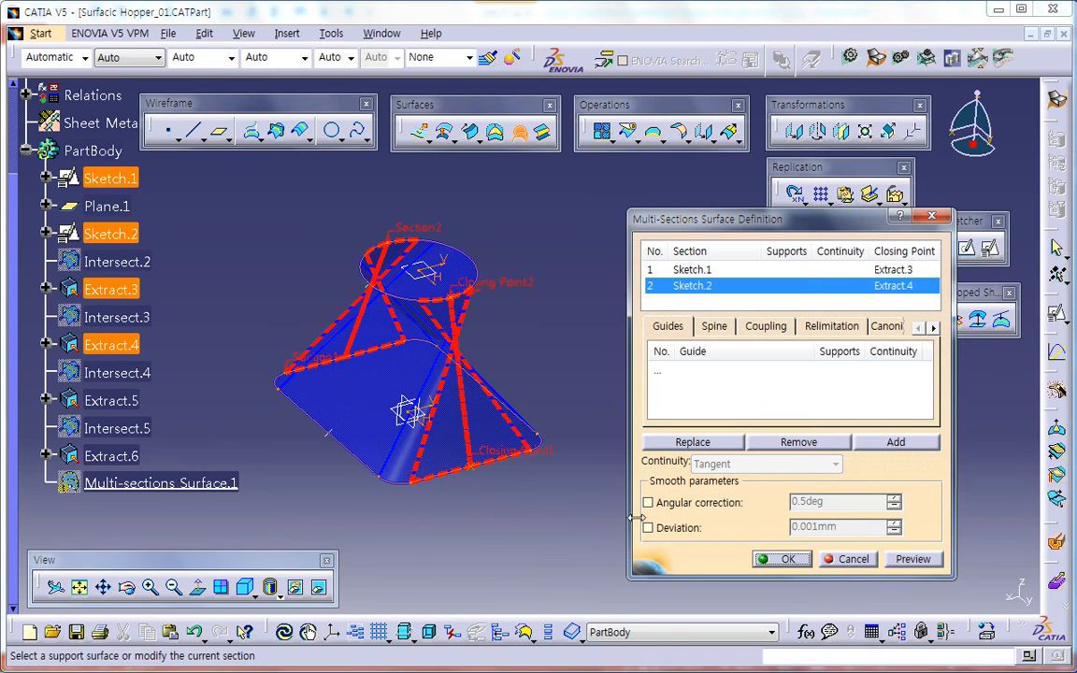
Preview the multi-sections surface with the original closing point directions and create it.
{"action": "left_click", "coordinate": [915, 567]}
{"action": "middle_click_drag", "start_coordinate": [411, 474], "coordinate": [438, 478]}
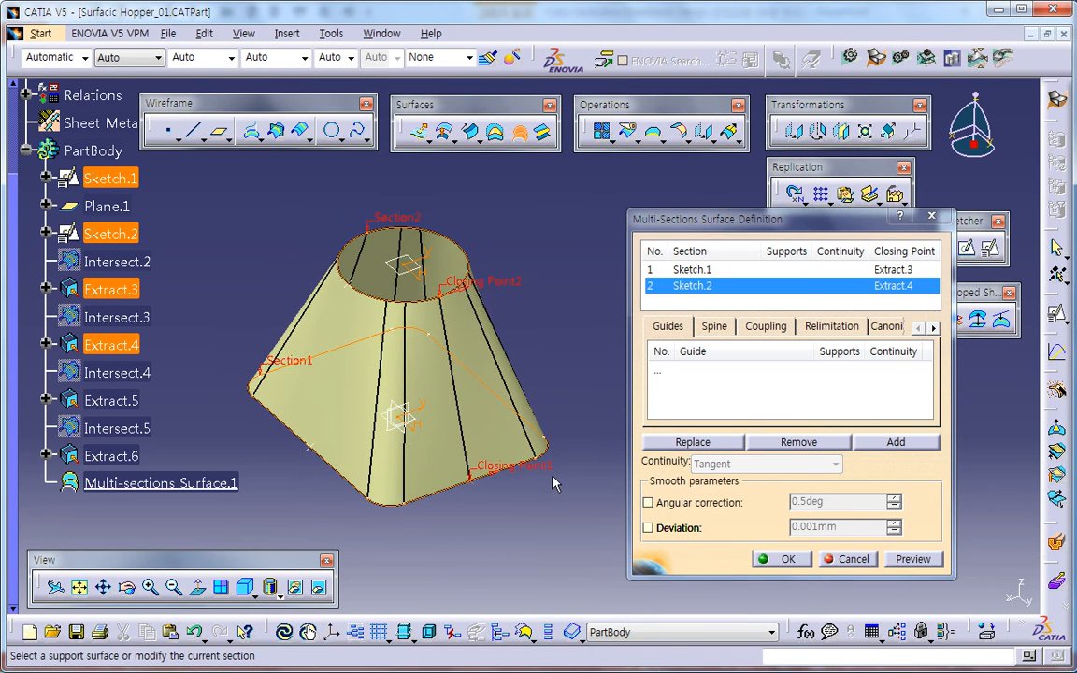
{"action": "middle_click_drag", "start_coordinate": [468, 489], "coordinate": [505, 500]}
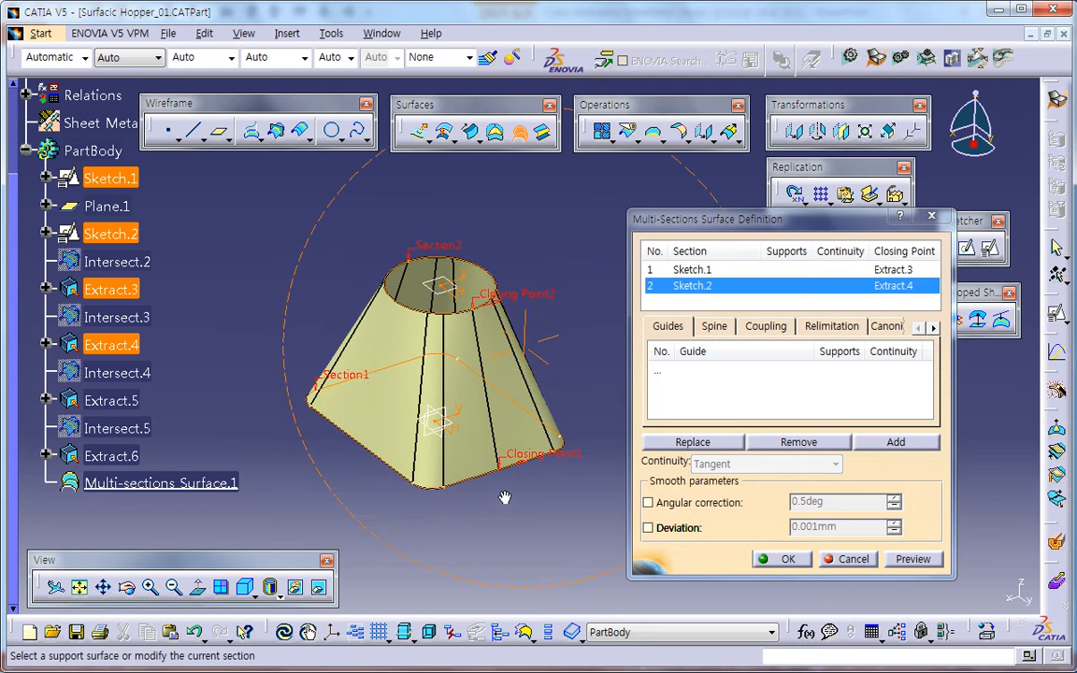
{"action": "left_click", "coordinate": [783, 561]}
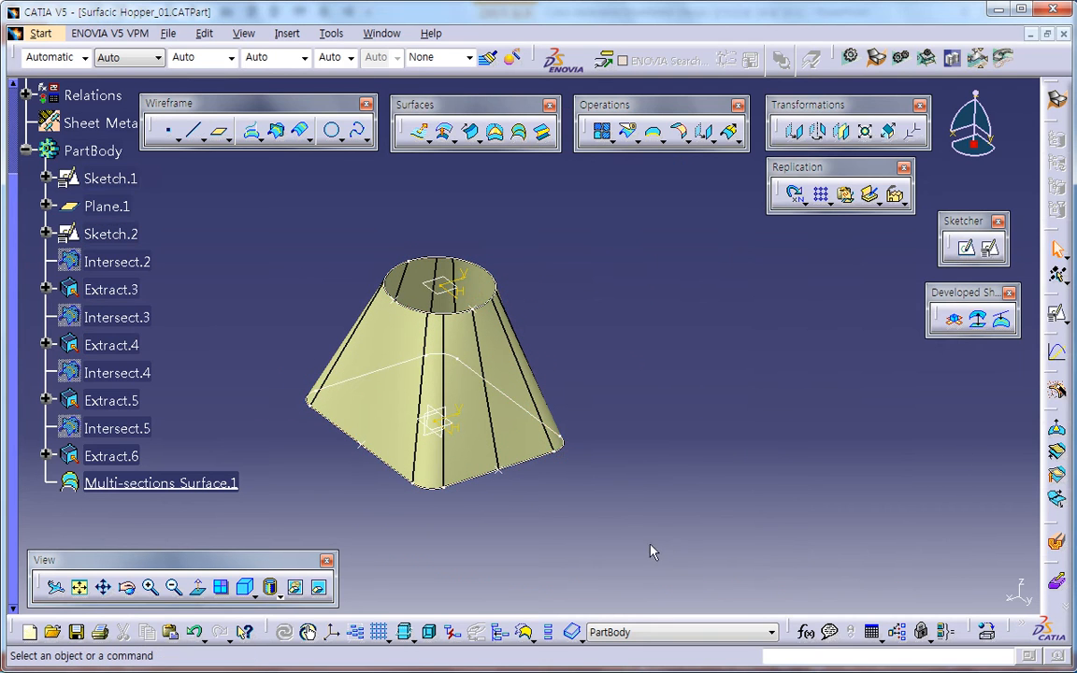
{"action": "left_click", "coordinate": [193, 131]}
{"action": "left_click", "coordinate": [473, 301]}
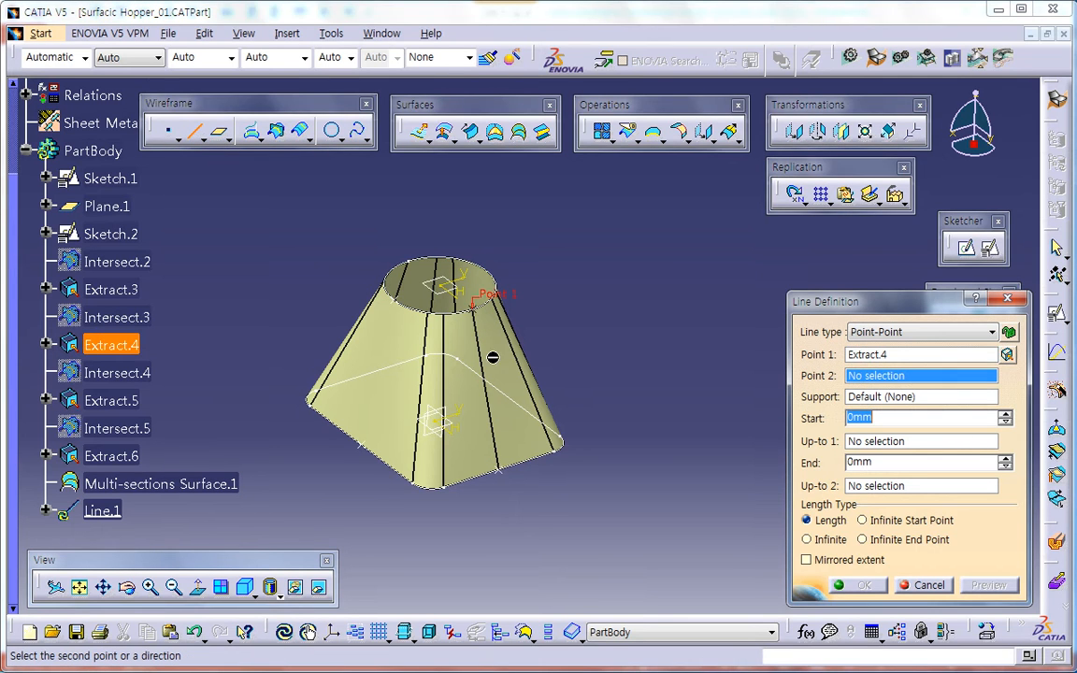
{"action": "left_click", "coordinate": [500, 473]}
{"action": "mouse_move", "coordinate": [548, 475]}
{"action": "middle_mouse_down"}
{"action": "mouse_move", "coordinate": [593, 504]}
{"action": "mouse_move", "coordinate": [560, 468]}
{"action": "middle_mouse_up"}
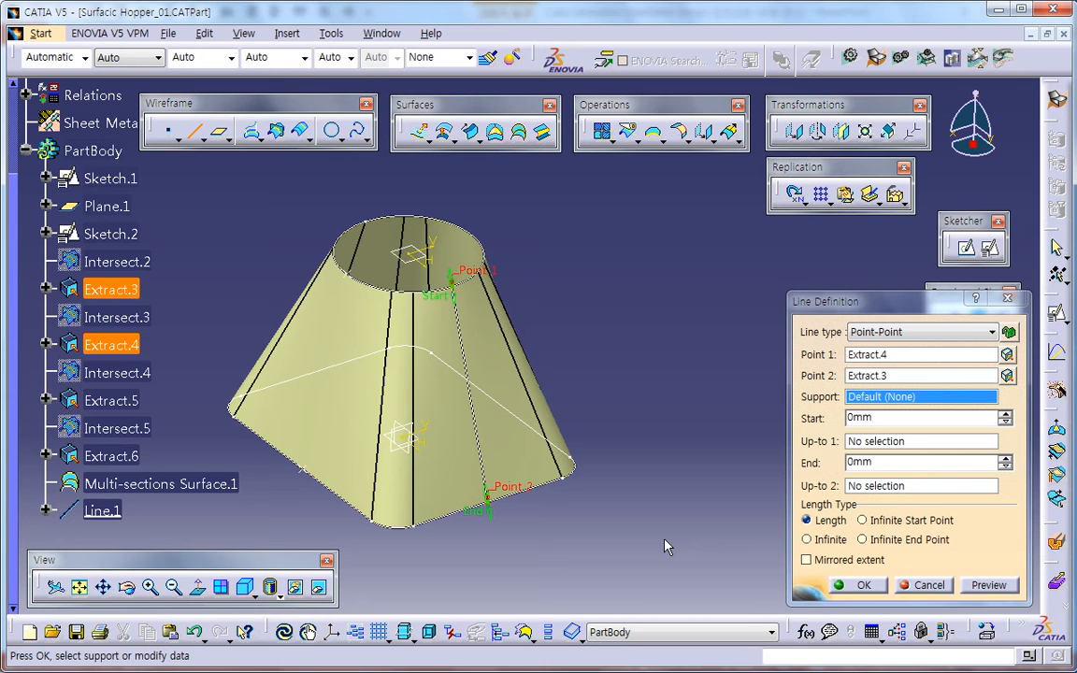
{"action": "left_click", "coordinate": [923, 585]}
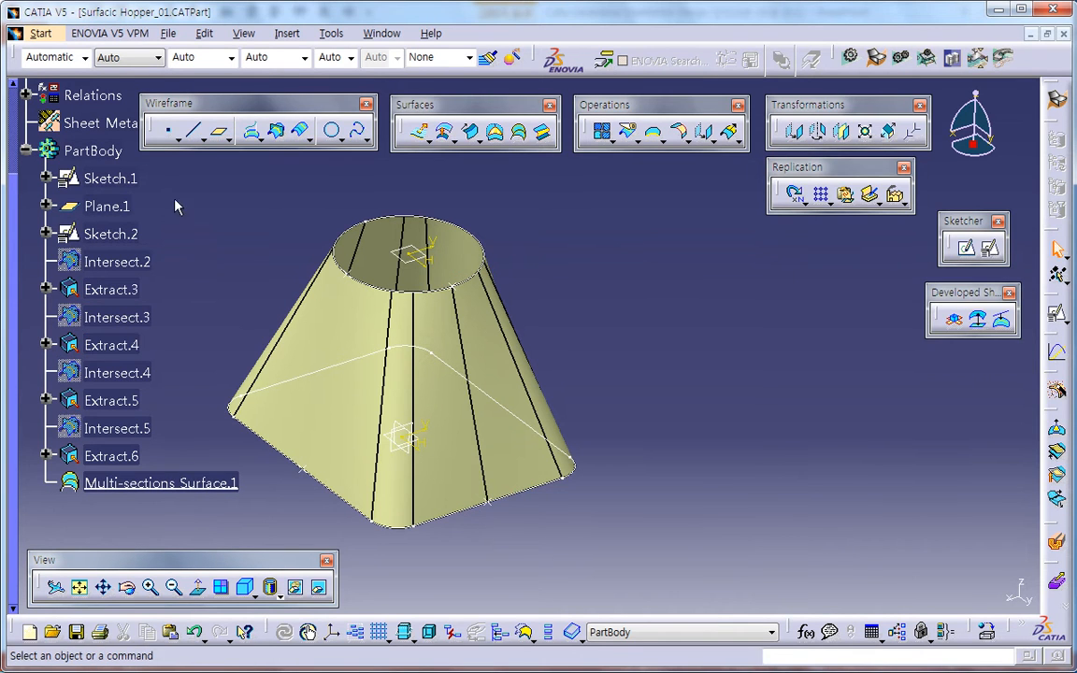
Try a point-point line from Extract.4 to Extract.5 with Multi-sections Surface.1 as its support.
{"action": "left_click", "coordinate": [193, 131]}
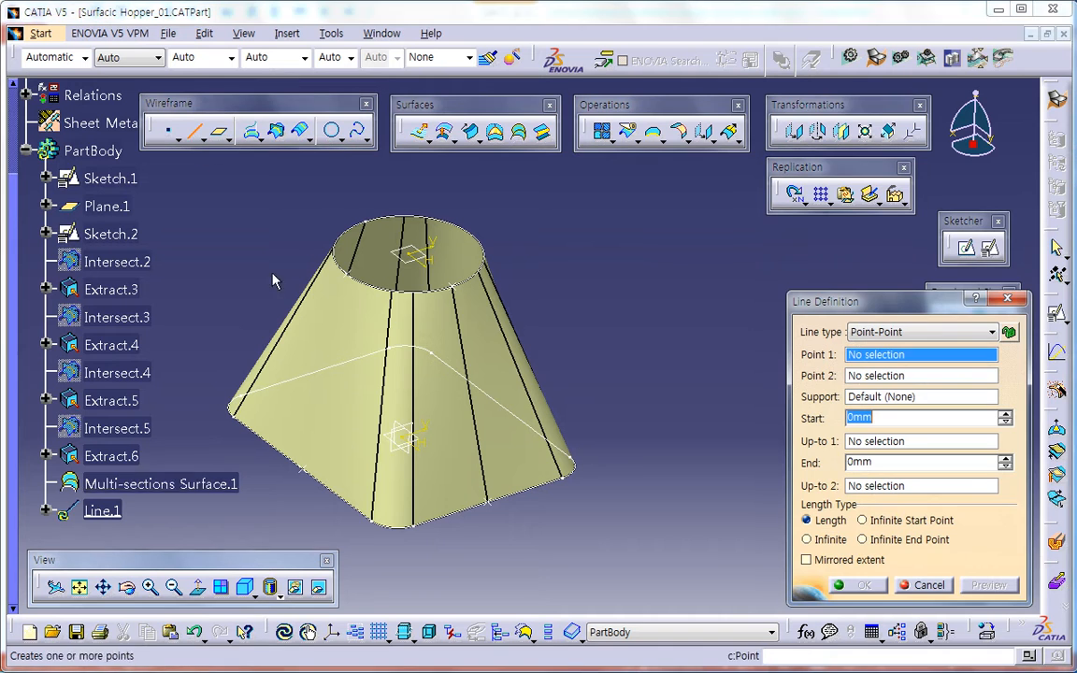
{"action": "left_click", "coordinate": [451, 283]}
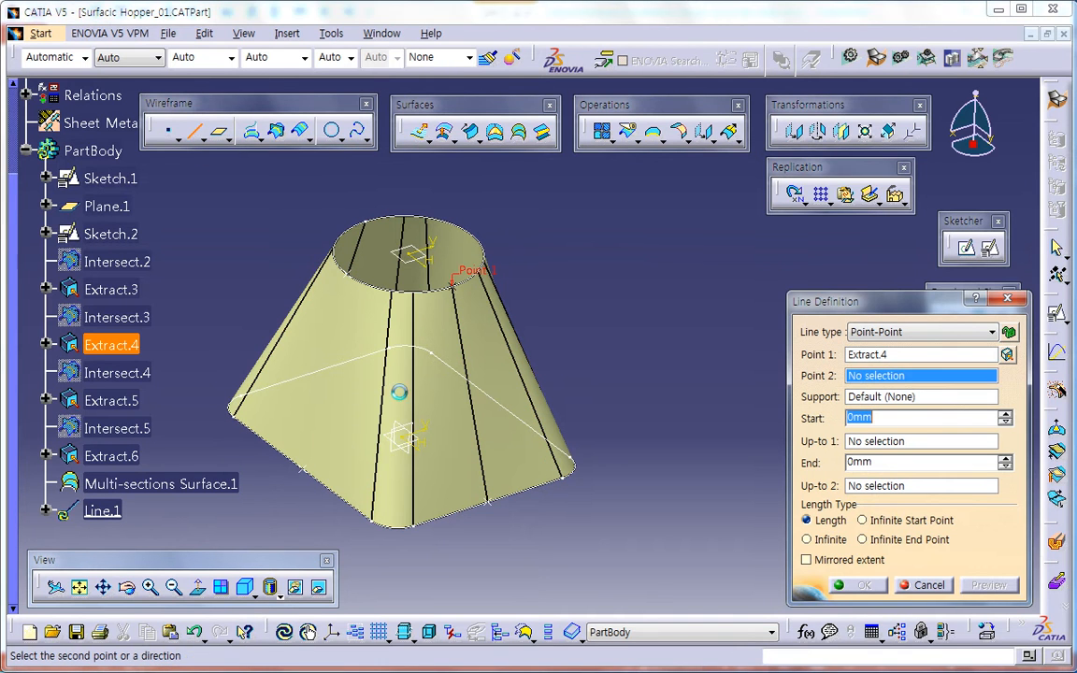
{"action": "left_click", "coordinate": [313, 475]}
{"action": "middle_click_drag", "start_coordinate": [481, 480], "coordinate": [514, 488]}
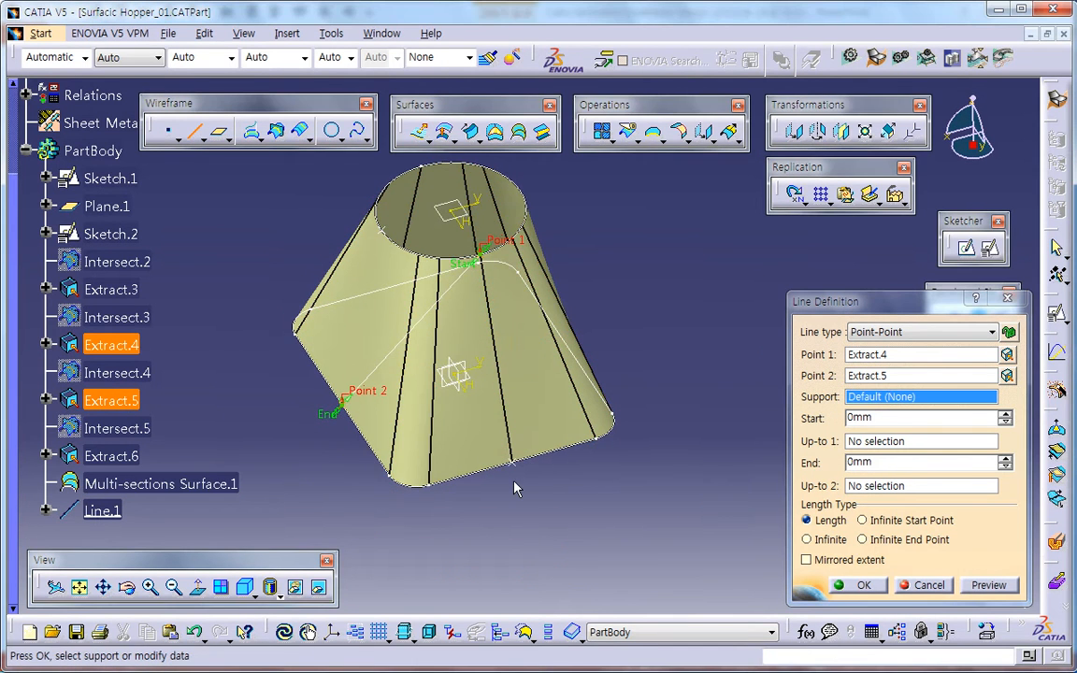
{"action": "middle_click_drag", "start_coordinate": [517, 399], "coordinate": [558, 550]}
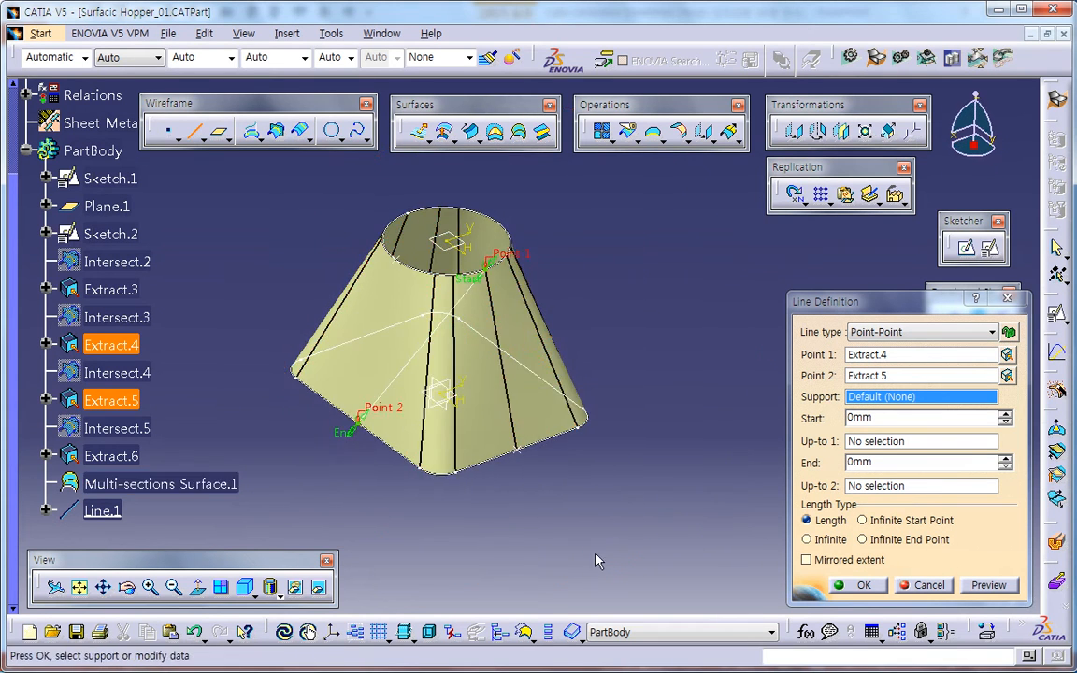
{"action": "left_click", "coordinate": [500, 425]}
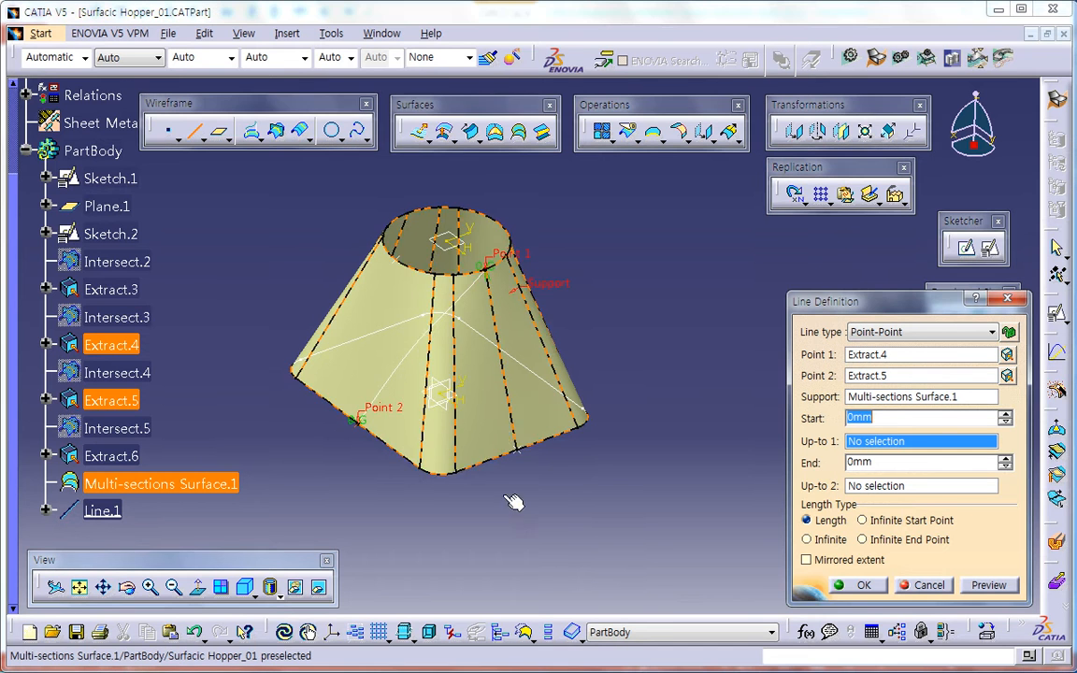
{"action": "mouse_move", "coordinate": [523, 514]}
{"action": "middle_mouse_down"}
{"action": "mouse_move", "coordinate": [699, 401]}
{"action": "mouse_move", "coordinate": [699, 474]}
{"action": "mouse_move", "coordinate": [479, 468]}
{"action": "mouse_move", "coordinate": [506, 518]}
{"action": "mouse_move", "coordinate": [513, 503]}
{"action": "middle_mouse_up"}
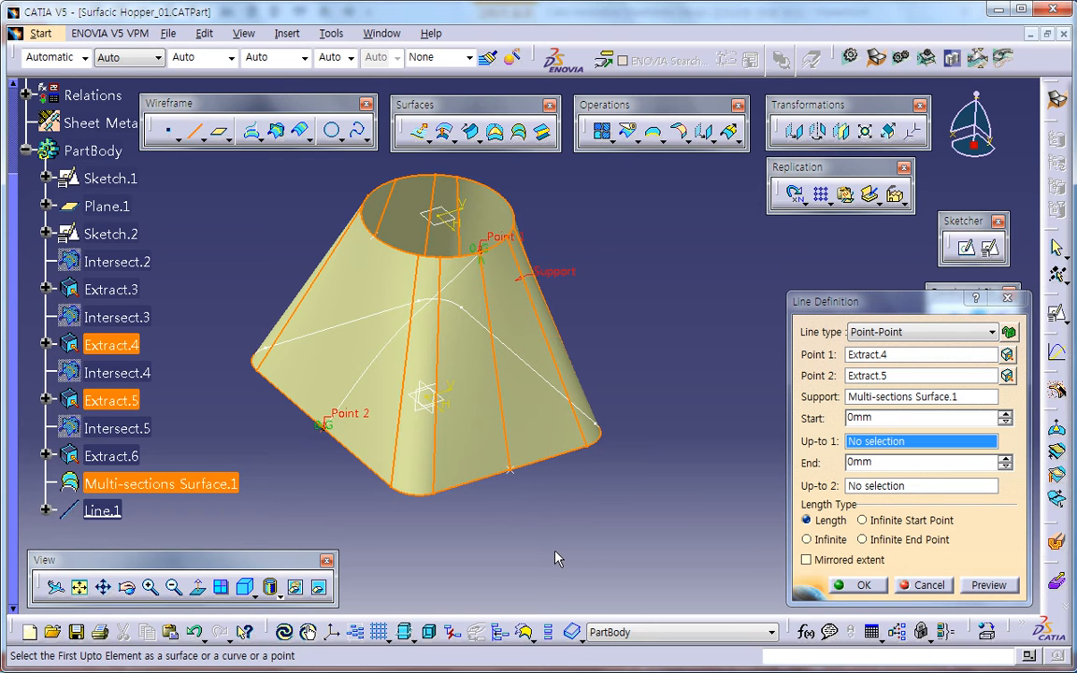
{"action": "middle_click_drag", "start_coordinate": [518, 552], "coordinate": [546, 573]}
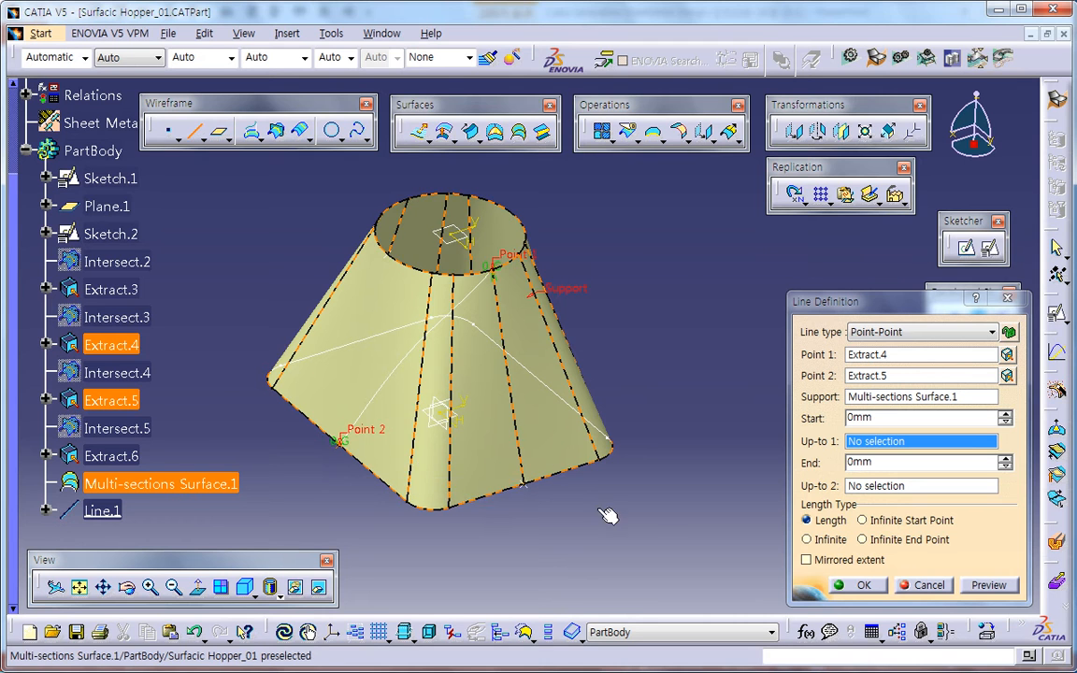
{"action": "left_click", "coordinate": [915, 586]}
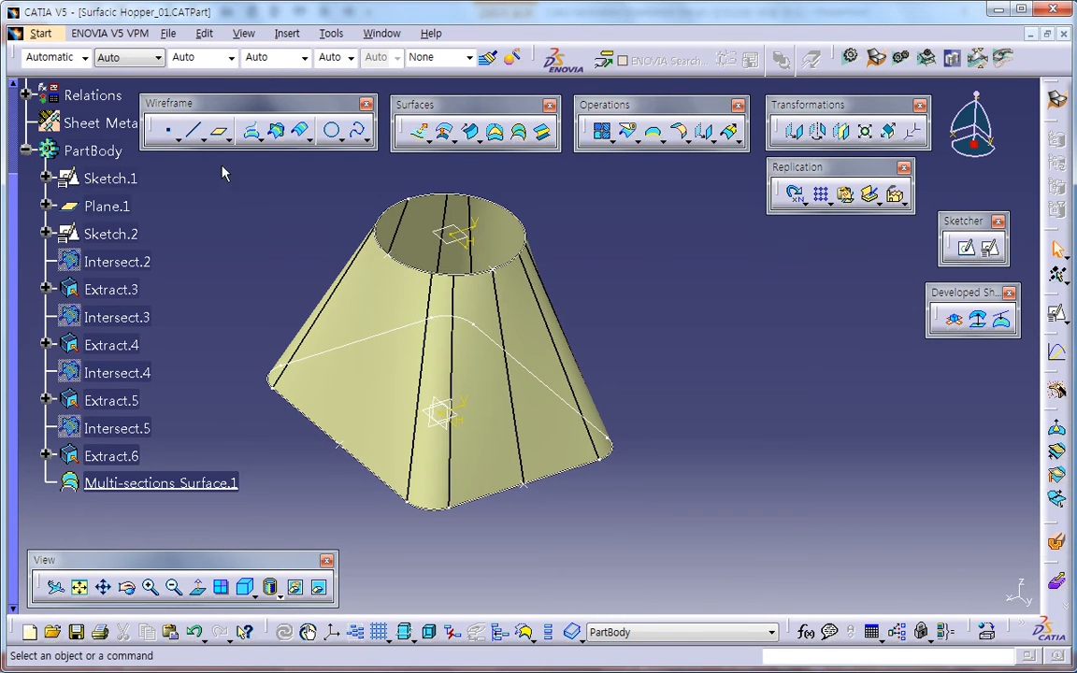
Create a point-point line from Extract.4 to Extract.3 with Multi-sections Surface.1 as its support.
{"action": "left_click", "coordinate": [194, 131]}
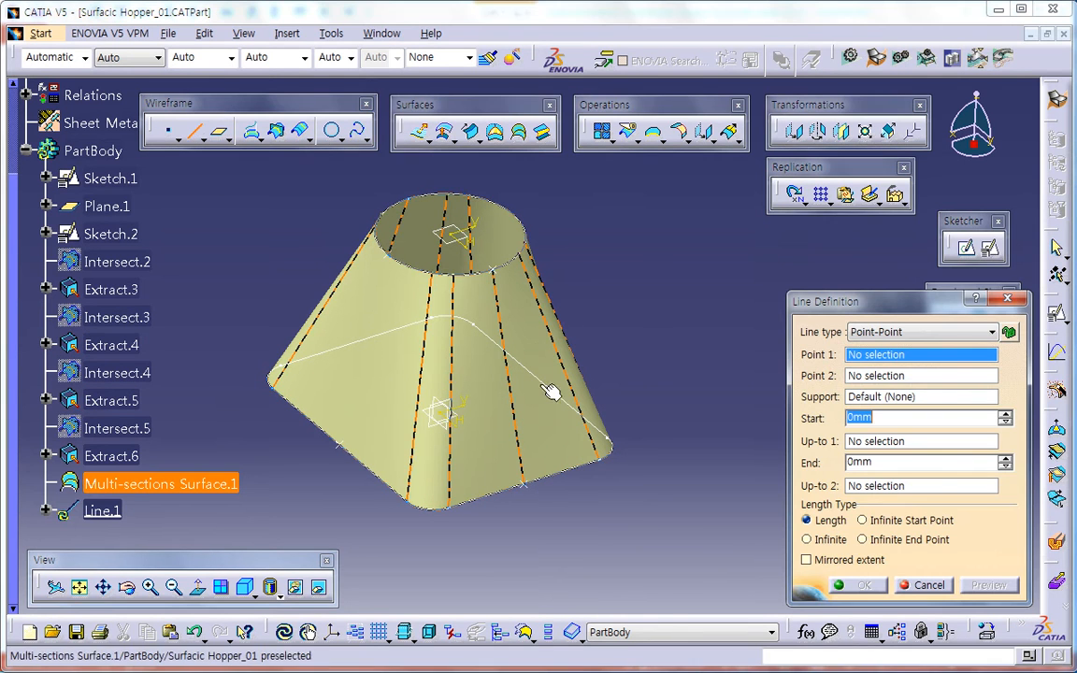
{"action": "left_click", "coordinate": [505, 274]}
{"action": "left_click", "coordinate": [523, 481]}
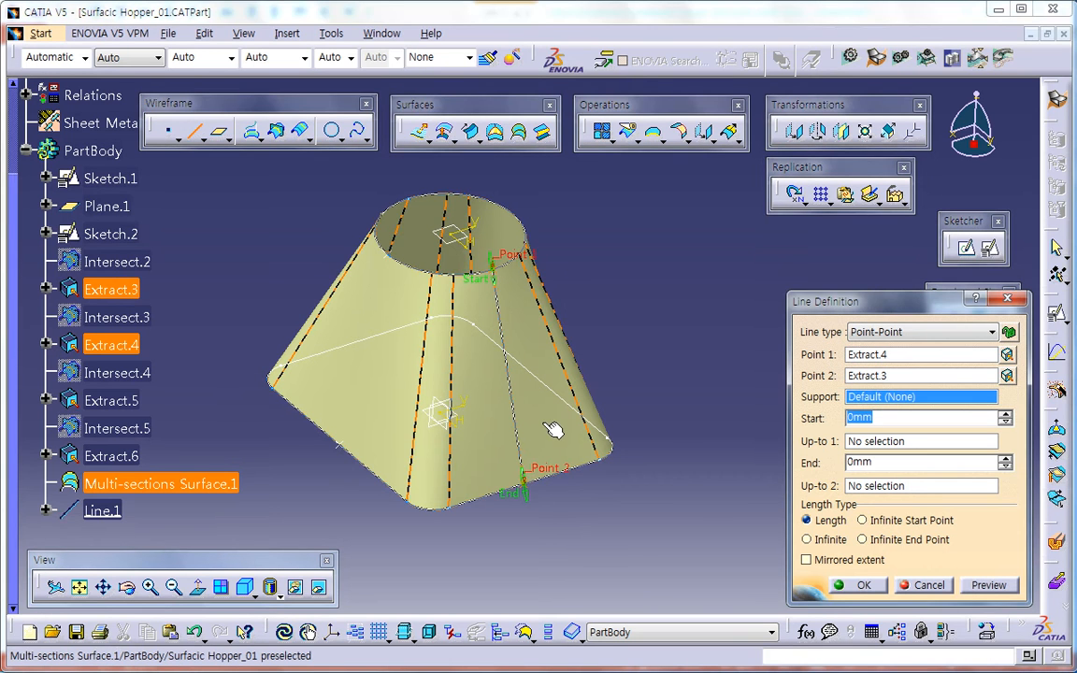
{"action": "left_click", "coordinate": [568, 463]}
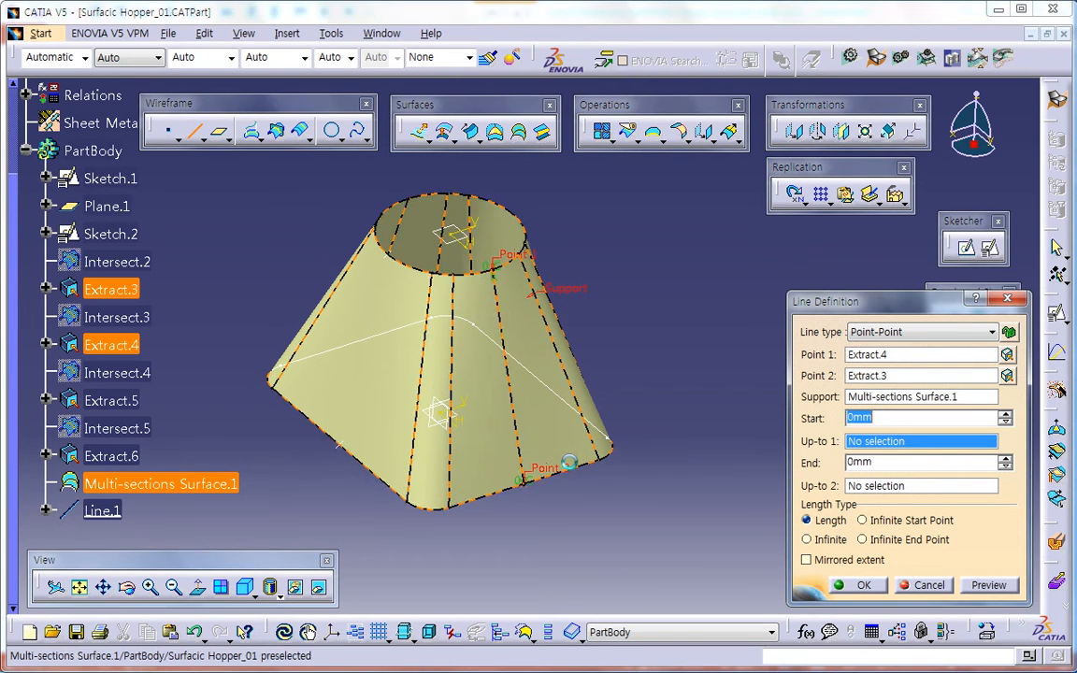
{"action": "left_click", "coordinate": [855, 585]}
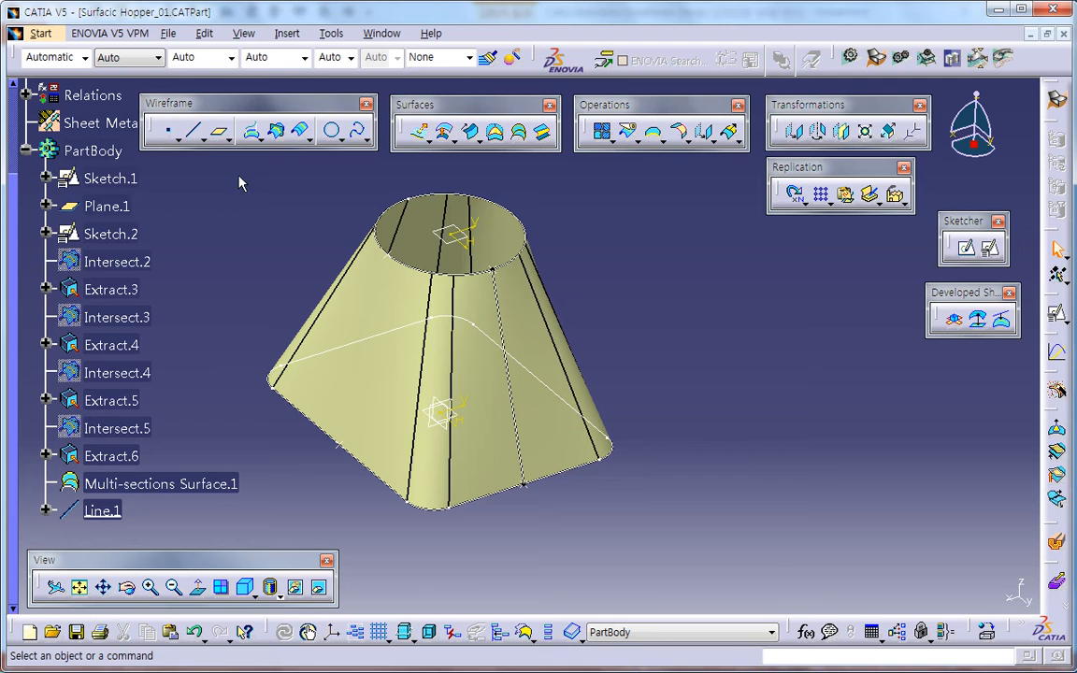
Create a point-point line from Extract.6 to Extract.5 supported on Multi-sections Surface.1.
{"action": "left_click", "coordinate": [193, 131]}
{"action": "left_click", "coordinate": [393, 254]}
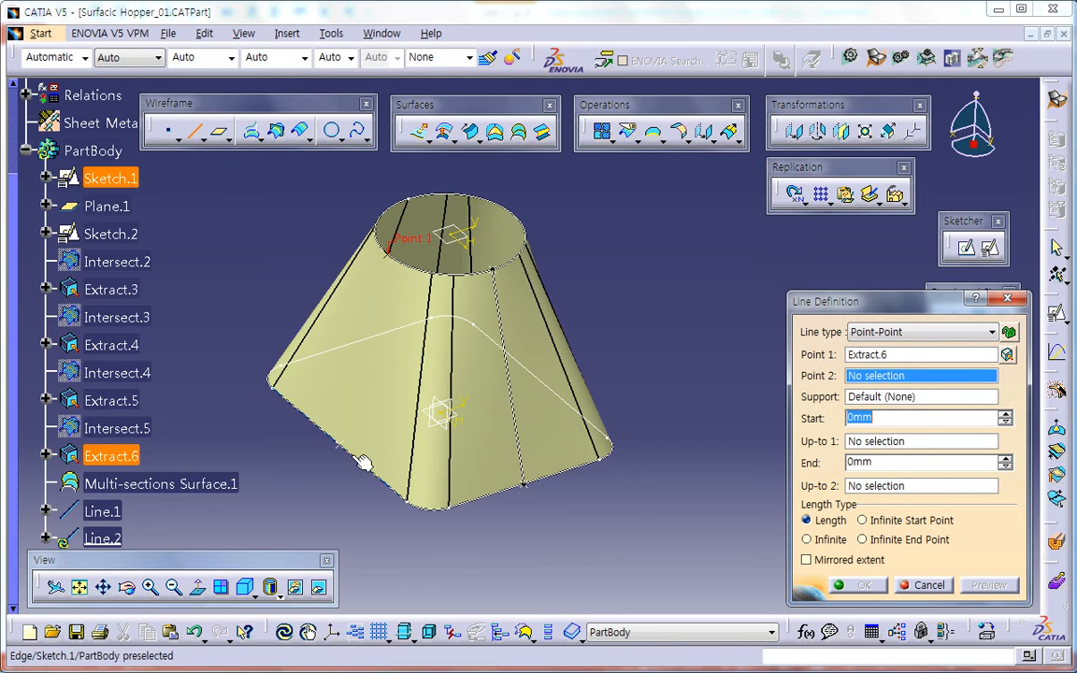
{"action": "left_click", "coordinate": [338, 438]}
{"action": "left_click", "coordinate": [407, 382]}
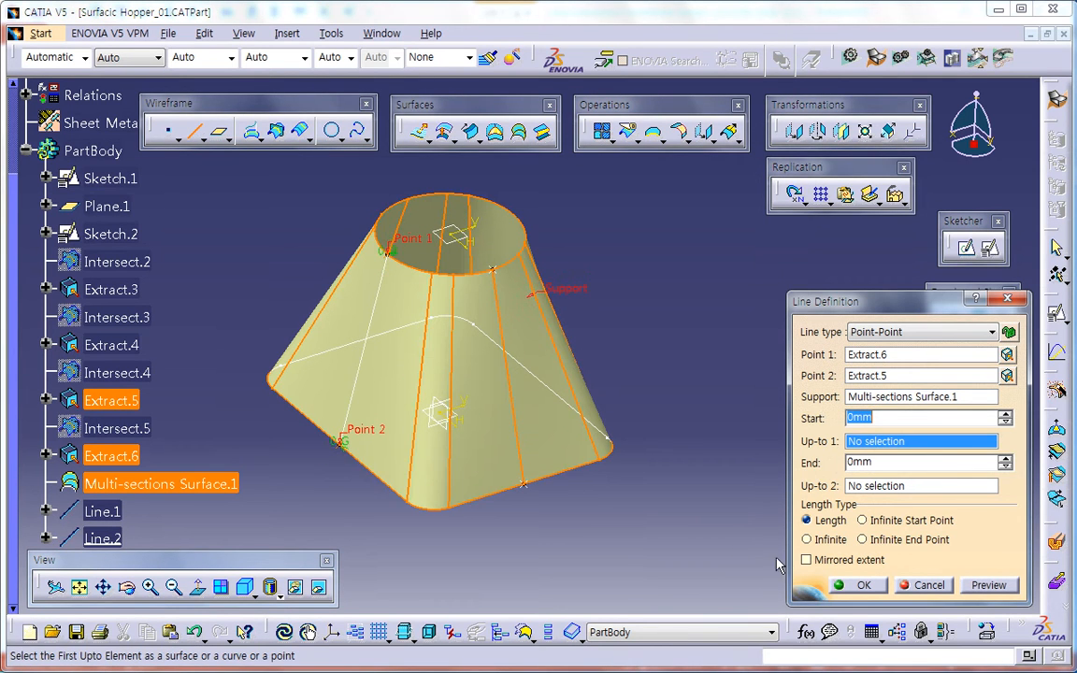
{"action": "left_click", "coordinate": [846, 586]}
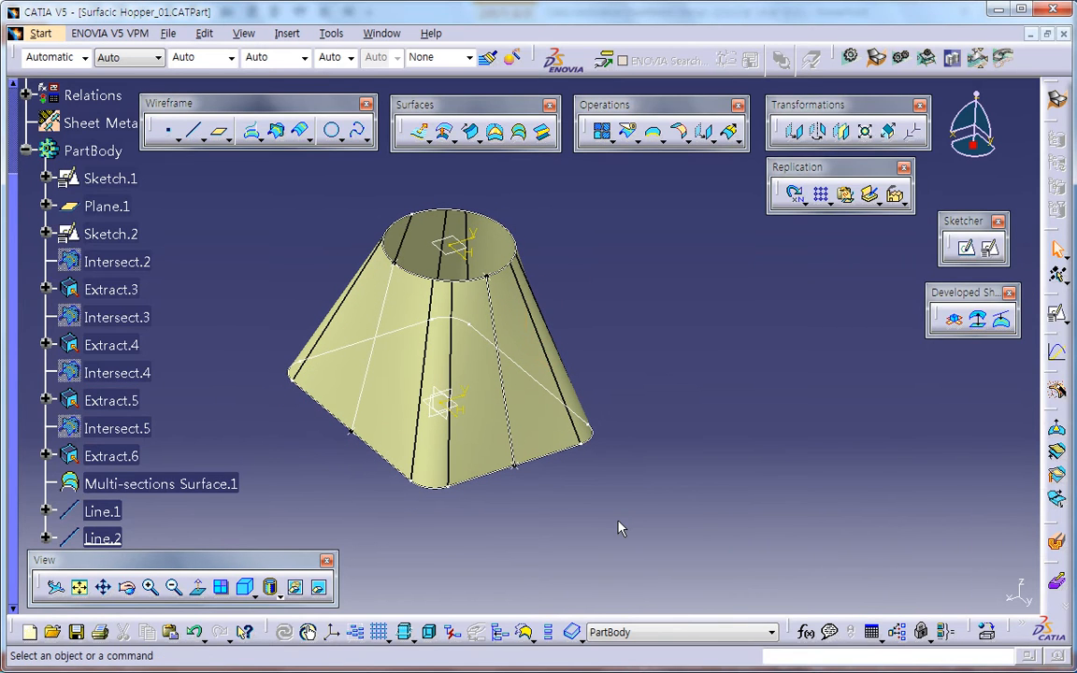
Switch to the Generative Sheetmetal Design workbench and start a surfacic hopper on Multi-sections Surface.1.
{"action": "left_click", "coordinate": [879, 57]}
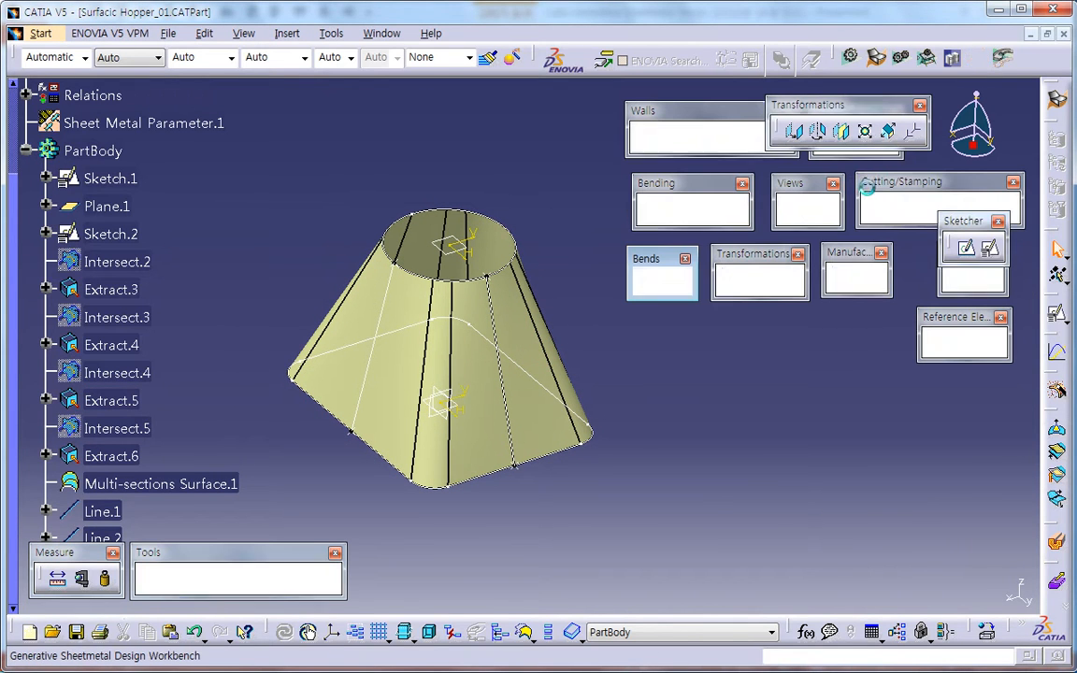
{"action": "middle_click_drag", "start_coordinate": [594, 449], "coordinate": [559, 443]}
{"action": "scroll", "coordinate": [559, 443], "scroll_direction": "down", "scroll_amount": 3}
{"action": "scroll", "coordinate": [557, 447], "scroll_direction": "up", "scroll_amount": 2}
{"action": "left_click", "coordinate": [757, 136]}
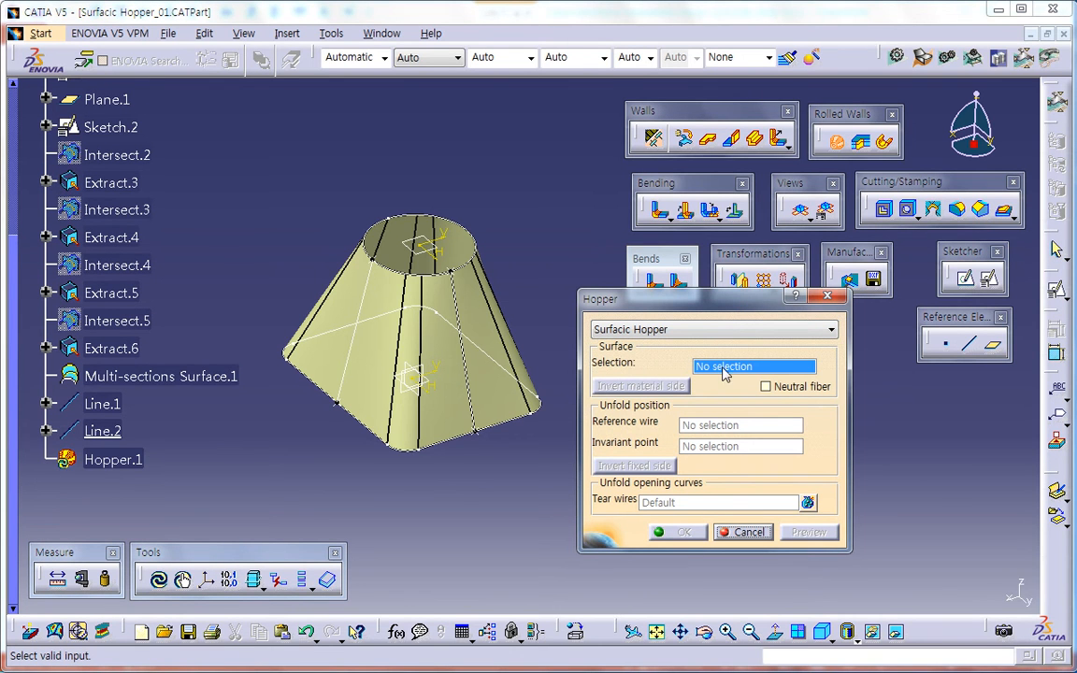
{"action": "left_click", "coordinate": [450, 404]}
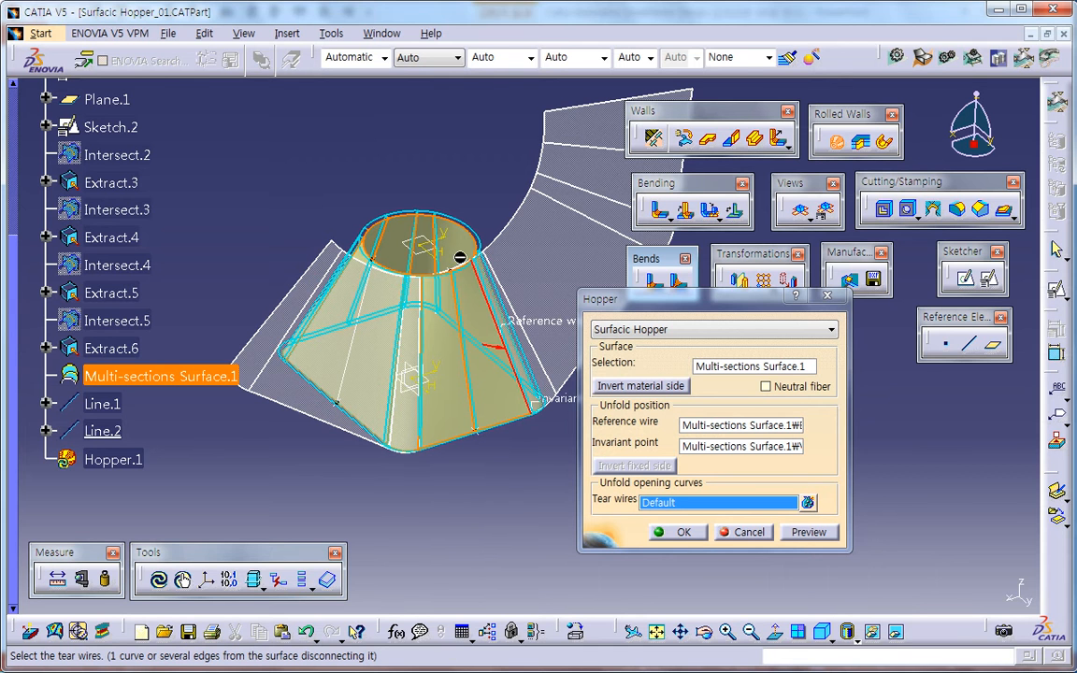
{"action": "middle_click_drag", "start_coordinate": [488, 458], "coordinate": [367, 438]}
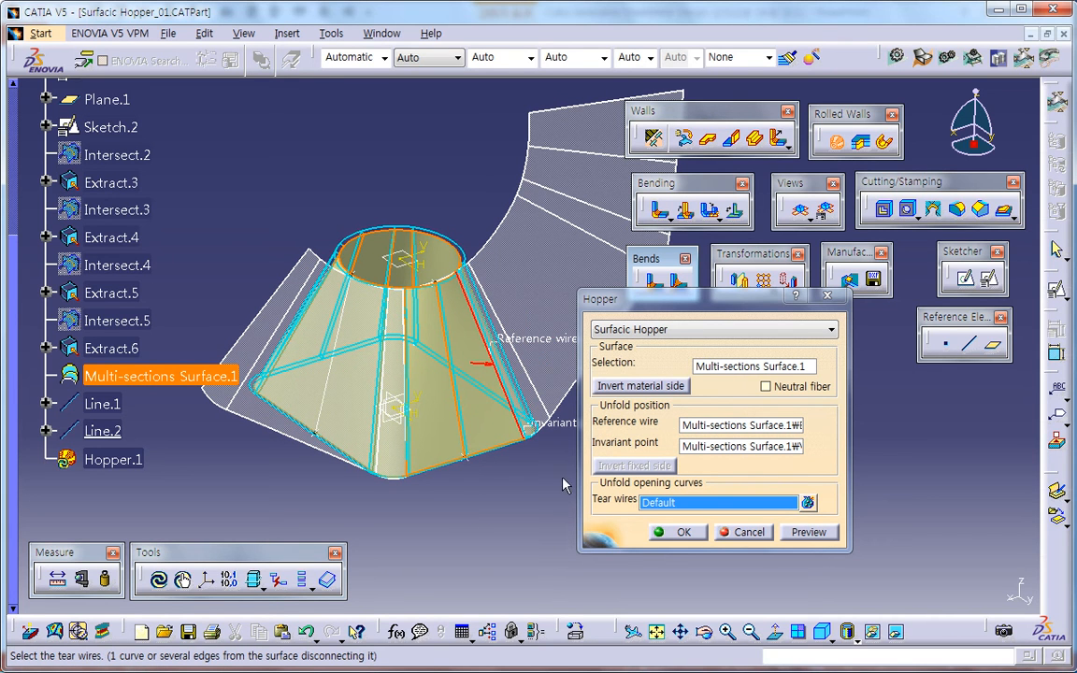
Set the hopper's unfold reference wire to Line.1 and its invariant point to Extract.3.
{"action": "left_click", "coordinate": [703, 426]}
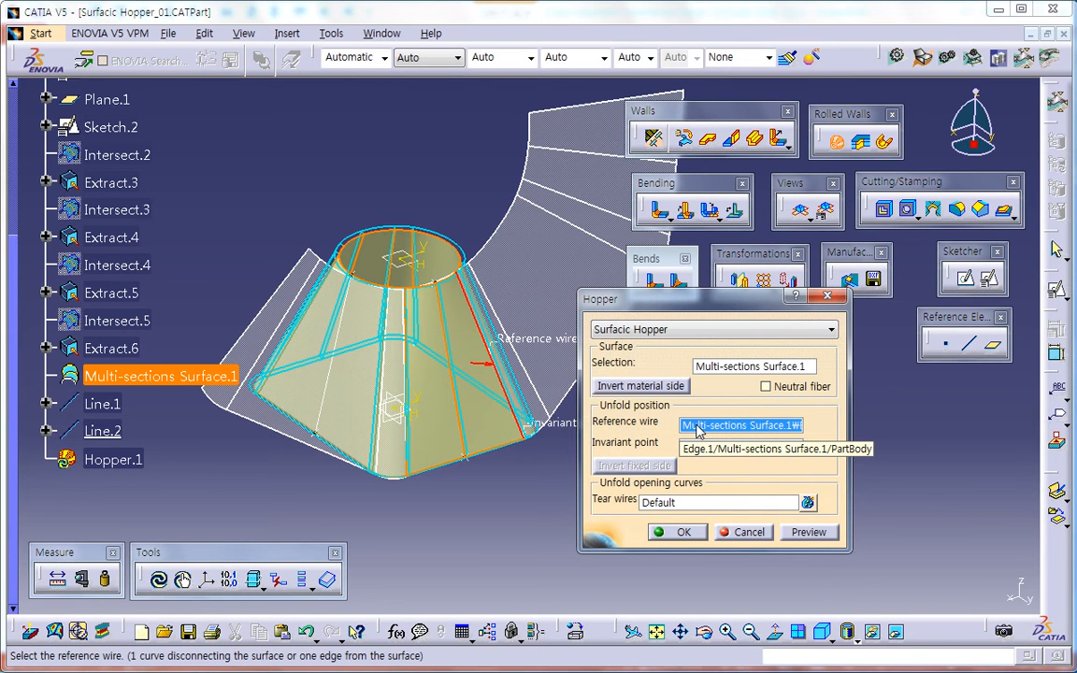
{"action": "middle_click_drag", "start_coordinate": [534, 502], "coordinate": [504, 519]}
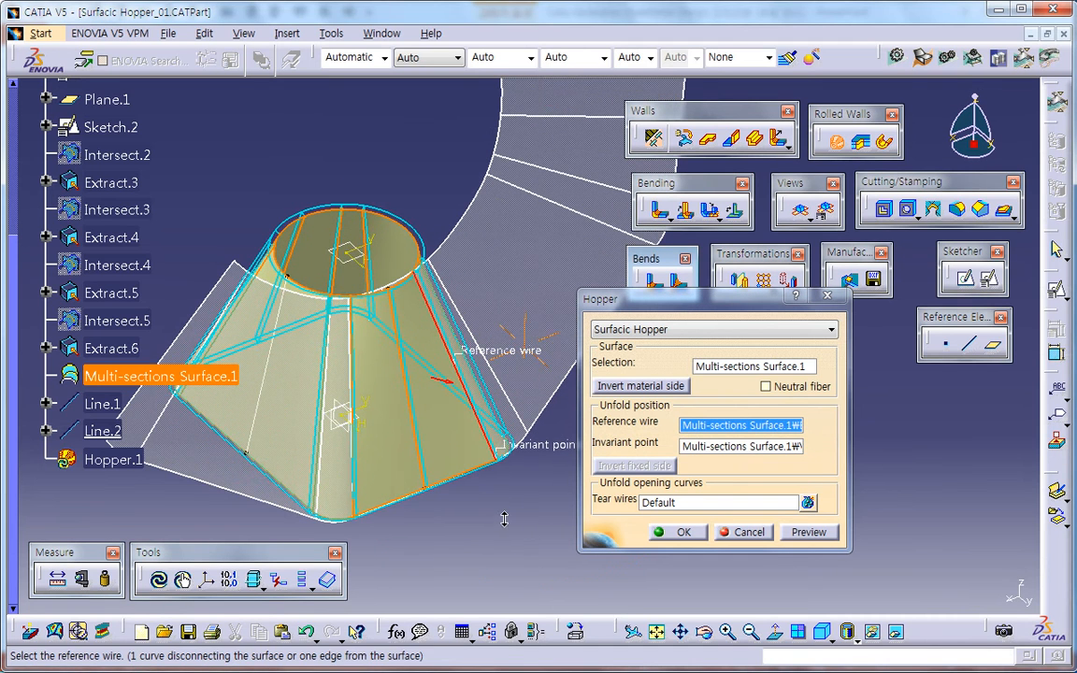
{"action": "left_click", "coordinate": [428, 451]}
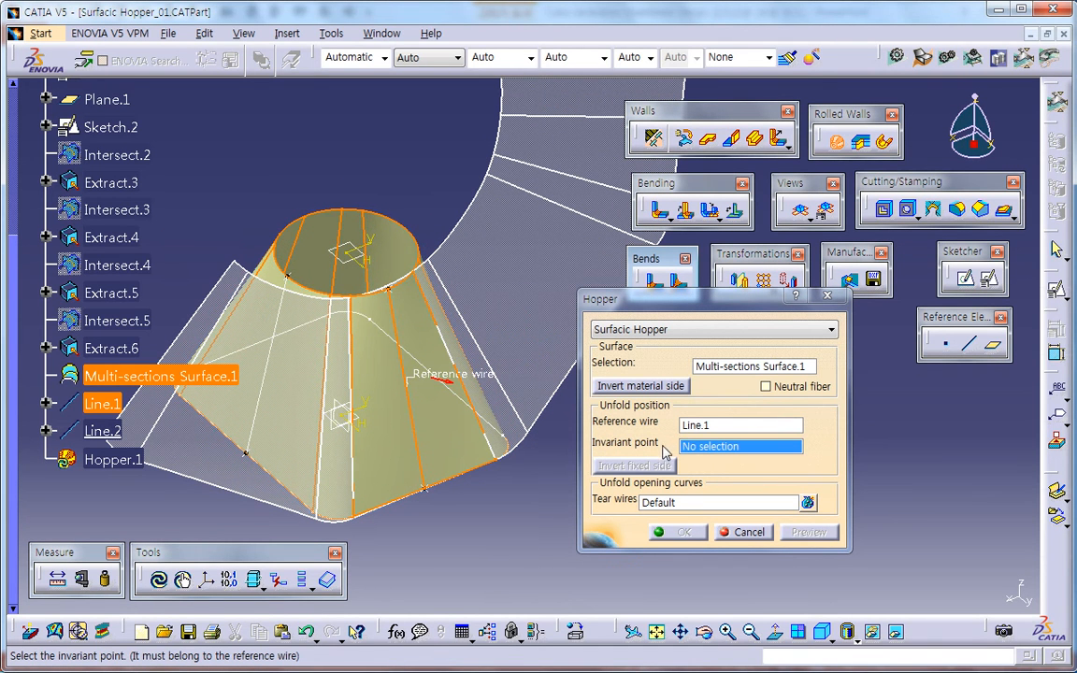
{"action": "left_click", "coordinate": [425, 490]}
{"action": "middle_click_drag", "start_coordinate": [467, 550], "coordinate": [482, 510]}
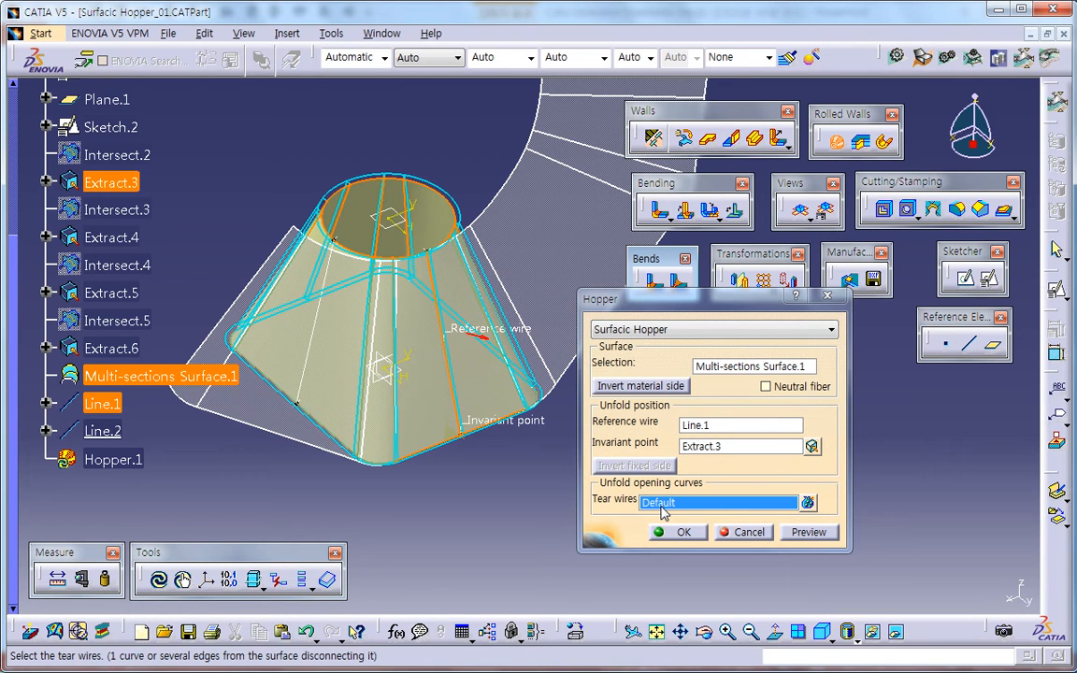
Choose Line.1 as the tear wire for the hopper's unfold opening.
{"action": "middle_click_drag", "start_coordinate": [504, 470], "coordinate": [379, 400]}
{"action": "middle_click_drag", "start_coordinate": [421, 468], "coordinate": [455, 402]}
{"action": "left_click", "coordinate": [455, 402]}
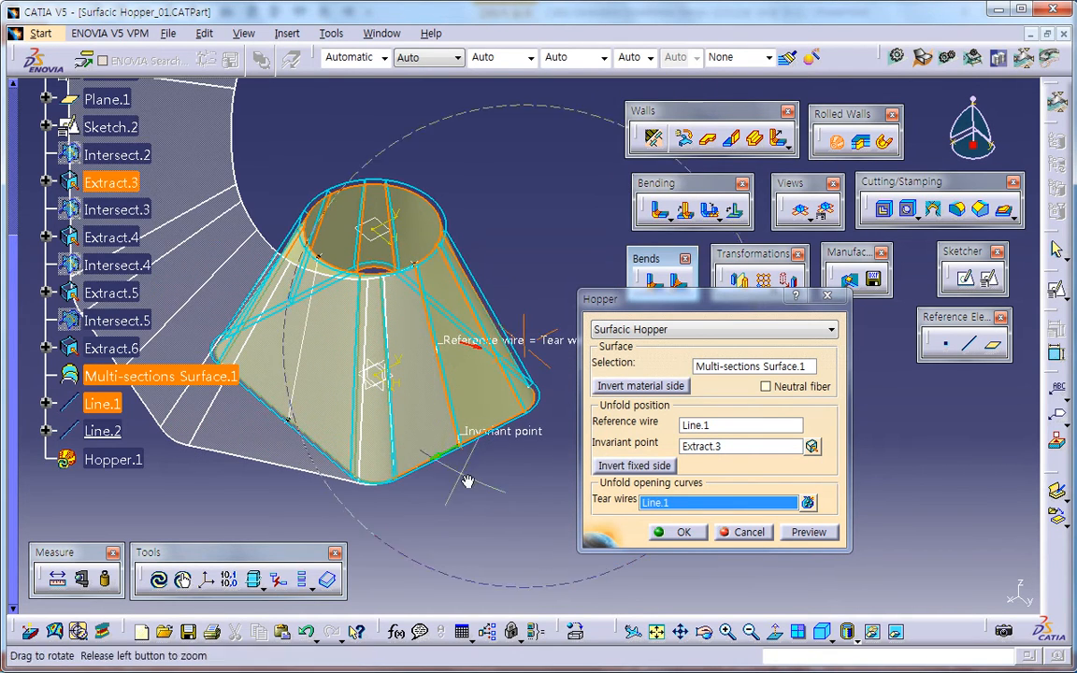
Flip the hopper's fixed side back and forth to compare the two unfolding directions.
{"action": "middle_click_drag", "start_coordinate": [468, 481], "coordinate": [467, 363]}
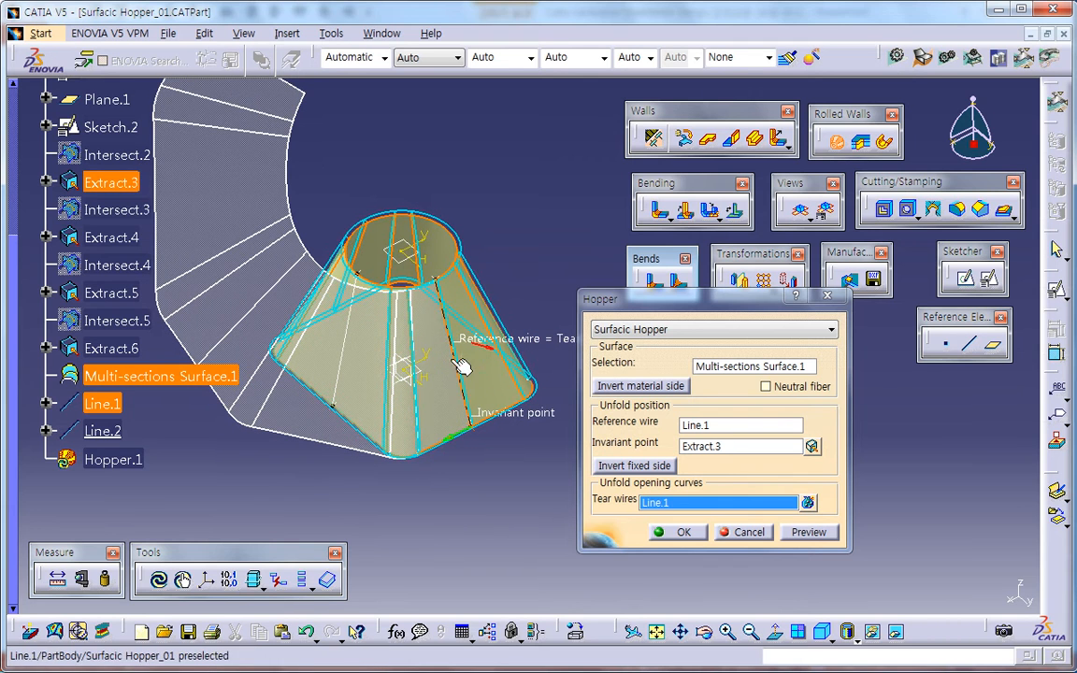
{"action": "left_click", "coordinate": [456, 440]}
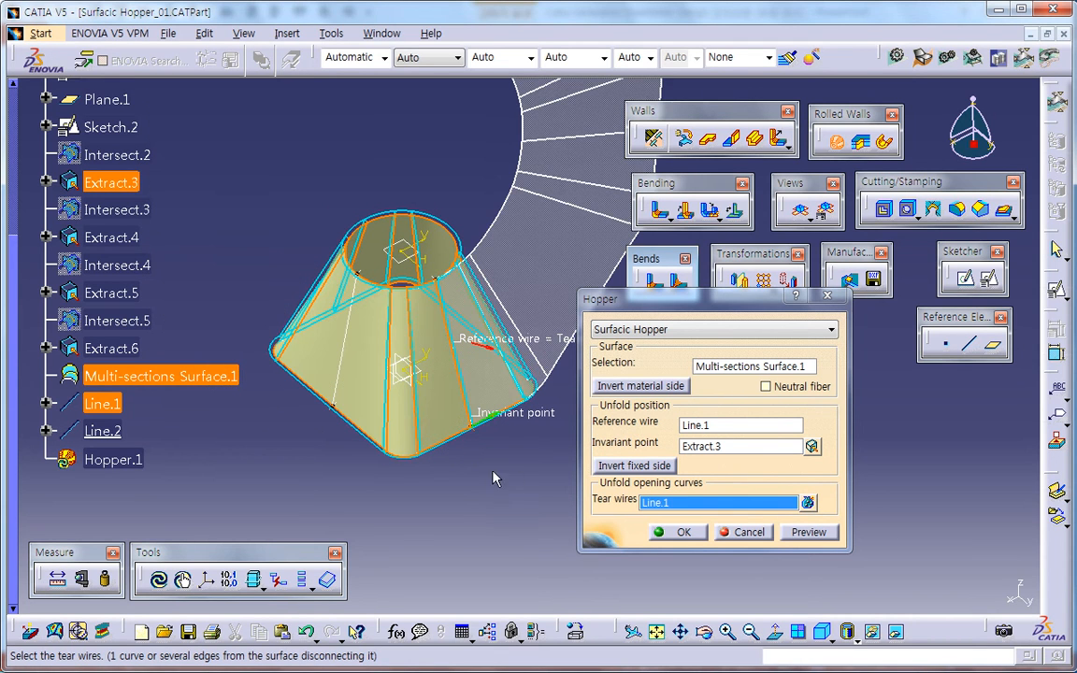
{"action": "left_click", "coordinate": [490, 429]}
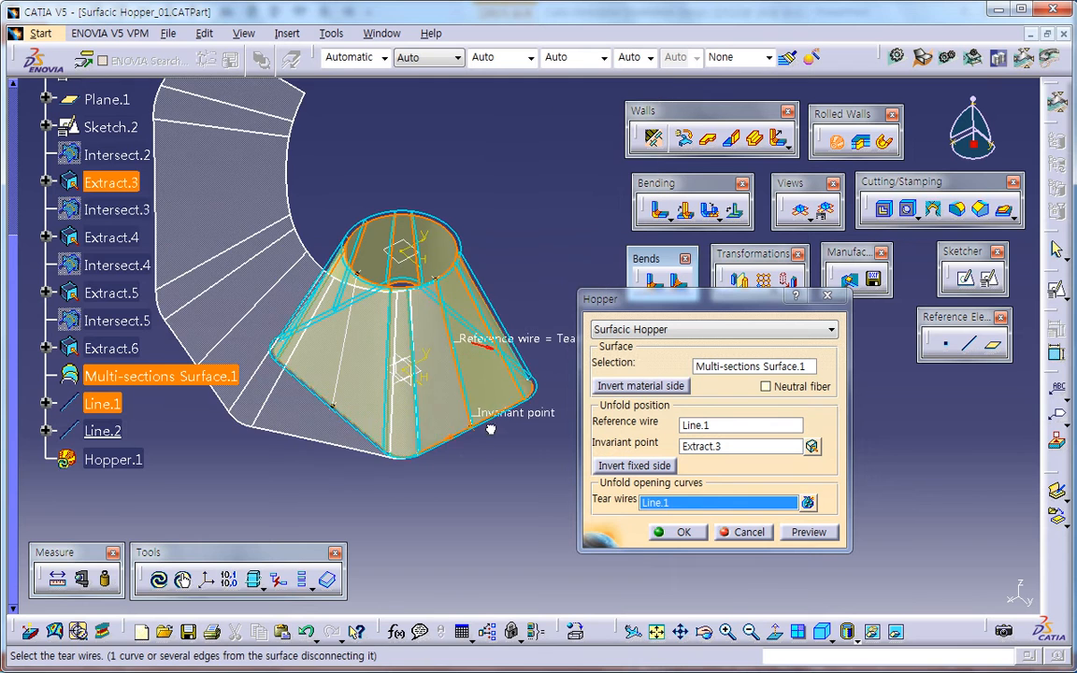
{"action": "left_click", "coordinate": [458, 443]}
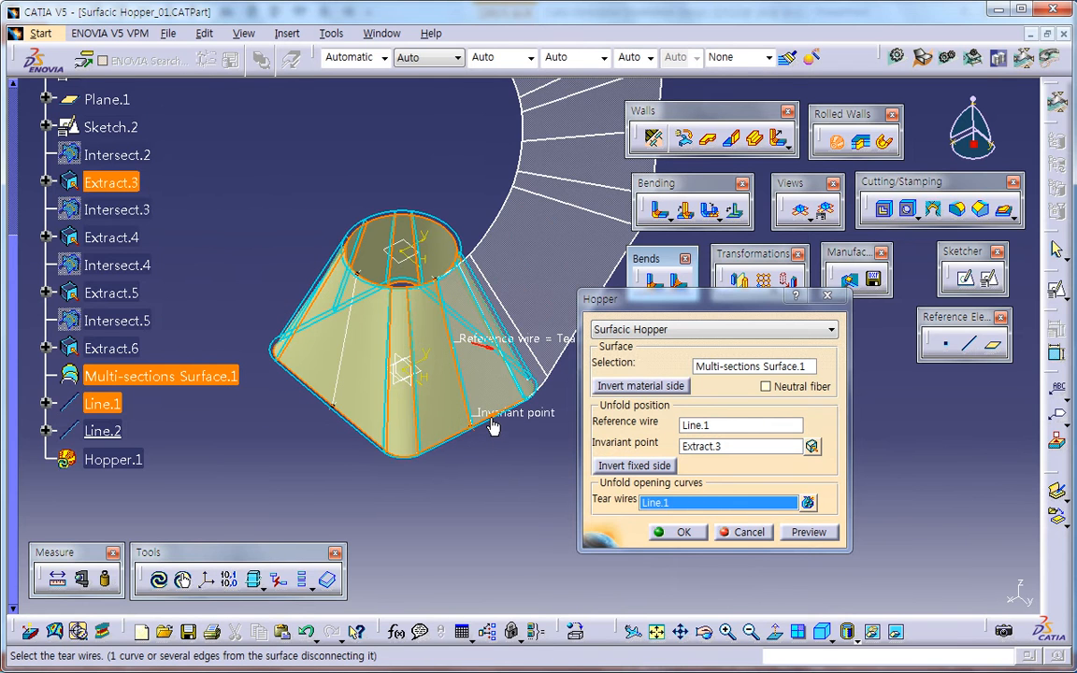
{"action": "left_click", "coordinate": [495, 426]}
Change the hopper's reference wire to Line.2 and its invariant point to Extract.5.
{"action": "left_click", "coordinate": [710, 429]}
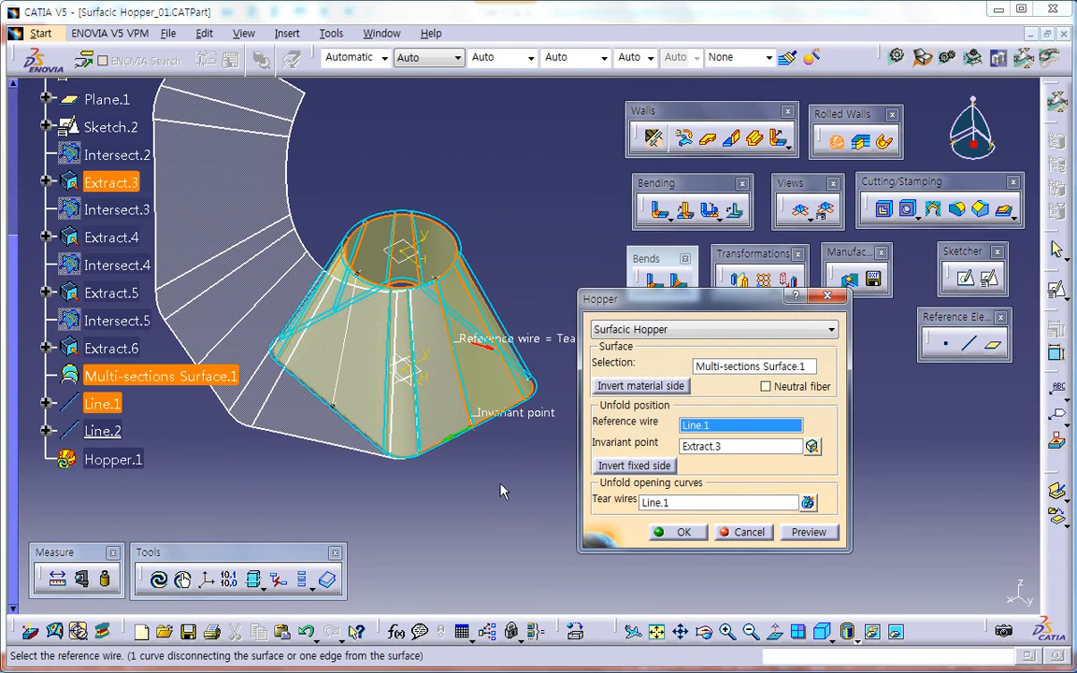
{"action": "left_click", "coordinate": [350, 368]}
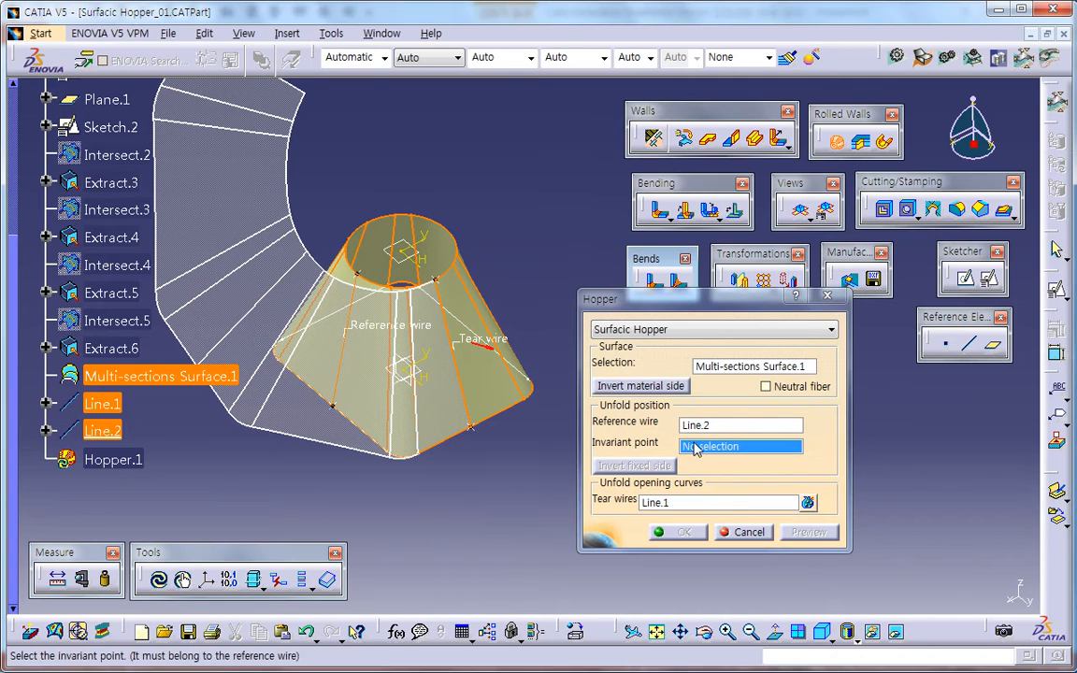
{"action": "left_click", "coordinate": [350, 413]}
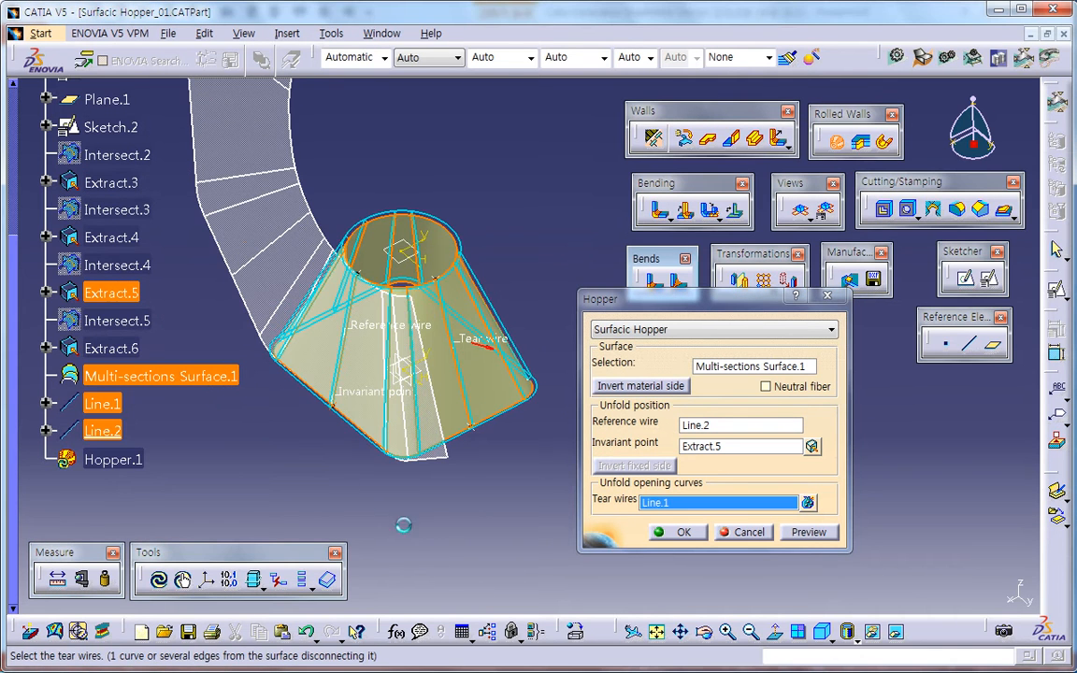
{"action": "middle_click_drag", "start_coordinate": [402, 388], "coordinate": [403, 505]}
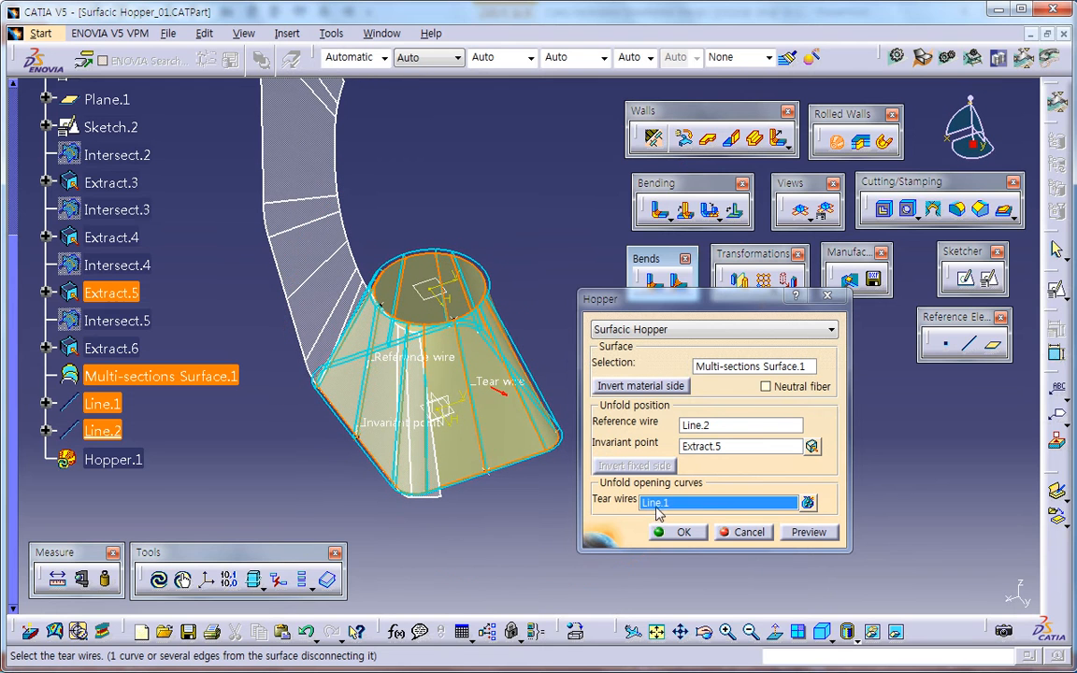
Try to pick another tear wire for the hopper in addition to Line.1.
{"action": "left_click", "coordinate": [325, 421]}
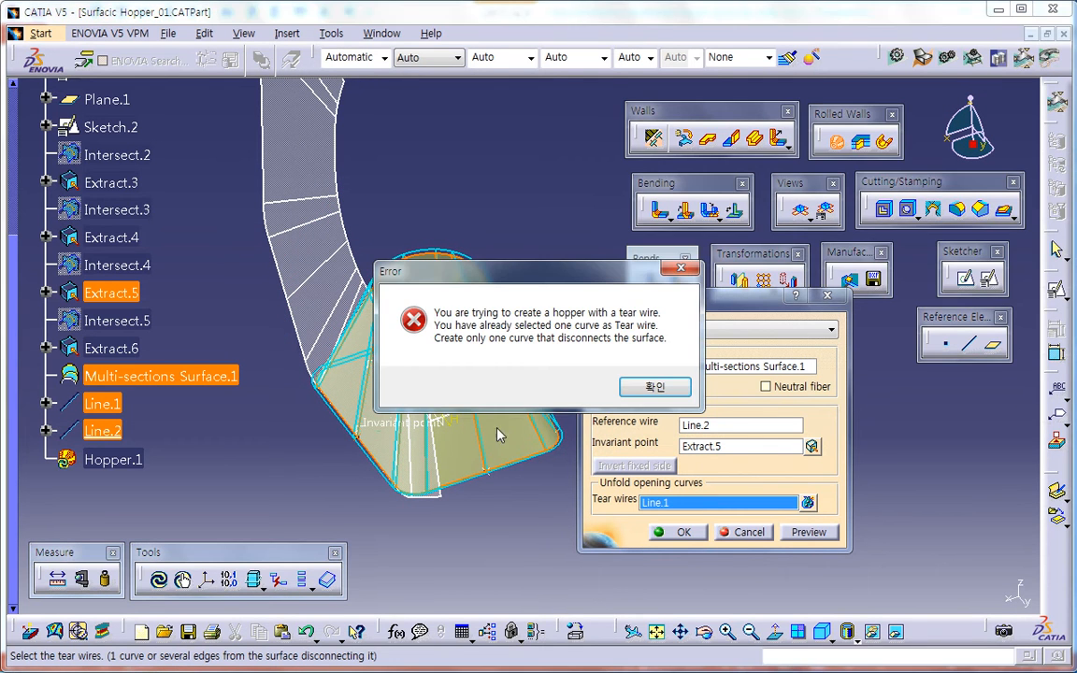
{"action": "left_click", "coordinate": [639, 391]}
{"action": "middle_click_drag", "start_coordinate": [502, 446], "coordinate": [515, 459]}
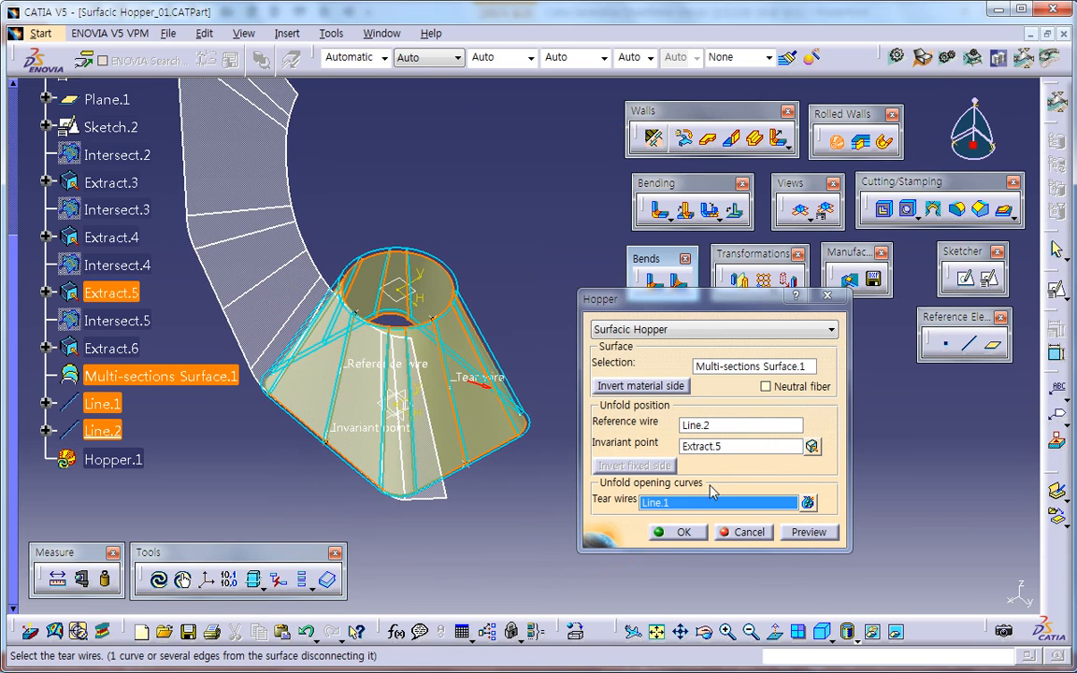
{"action": "left_click", "coordinate": [468, 447]}
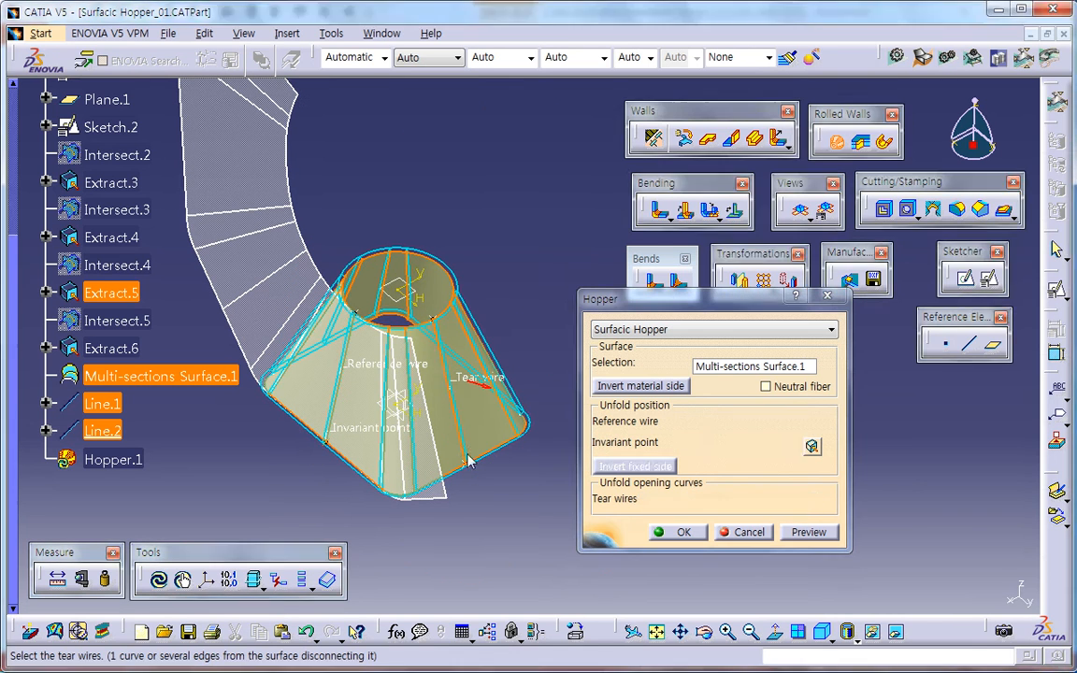
{"action": "left_click", "coordinate": [622, 387]}
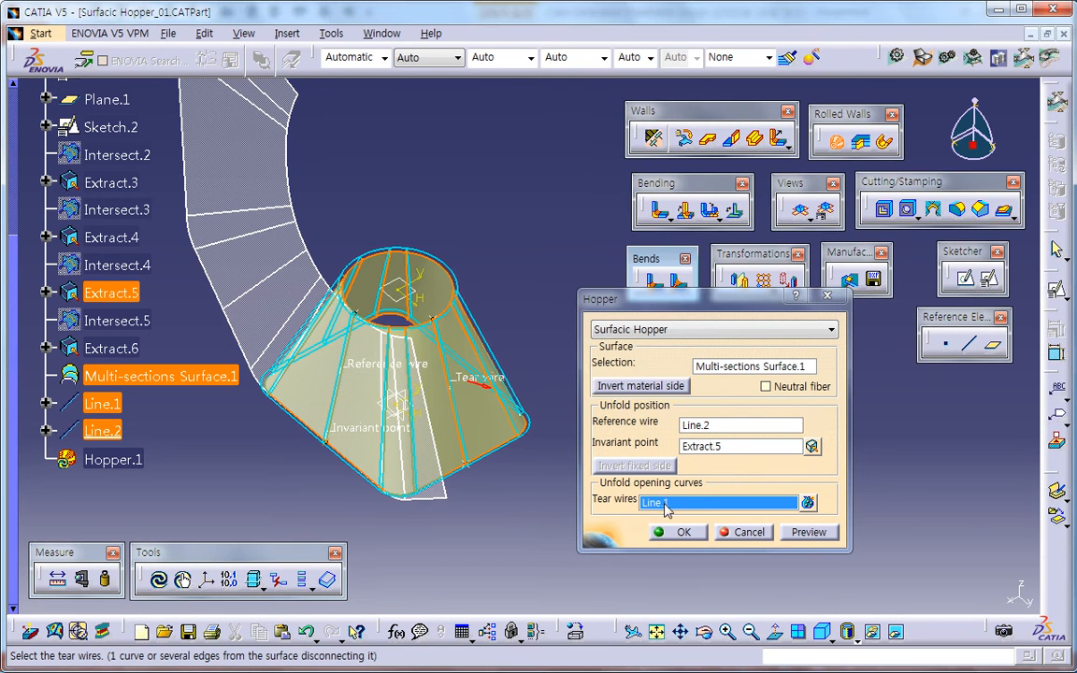
Preview the hopper, invert its material side and preview it again.
{"action": "middle_click_drag", "start_coordinate": [530, 539], "coordinate": [502, 524]}
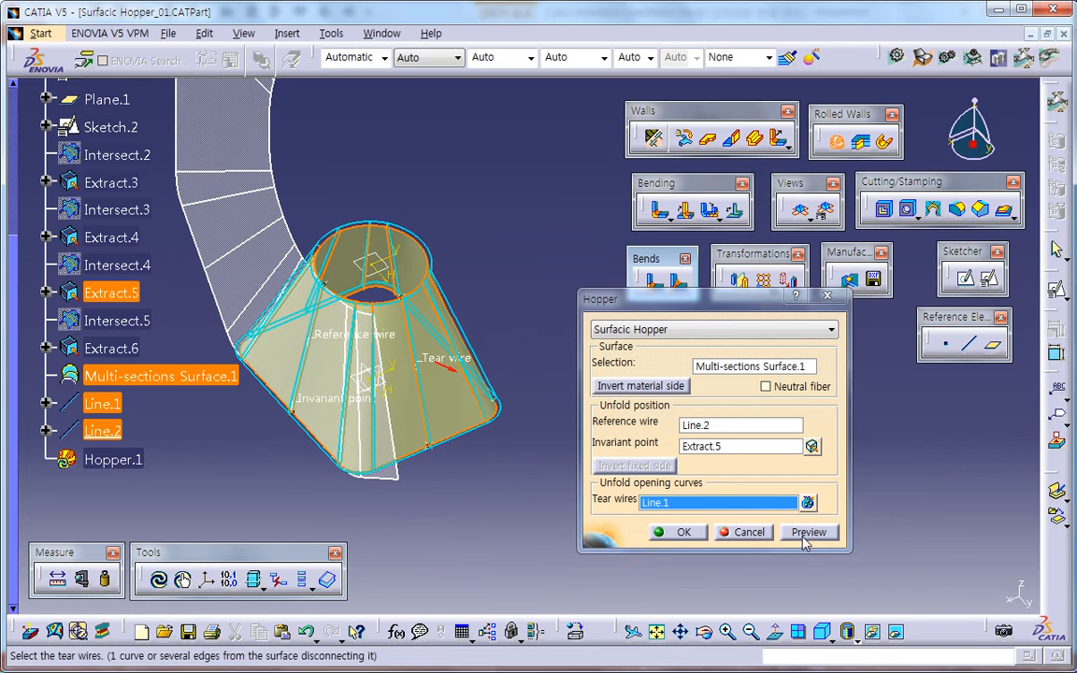
{"action": "left_click", "coordinate": [807, 532]}
{"action": "middle_click_drag", "start_coordinate": [455, 495], "coordinate": [517, 472]}
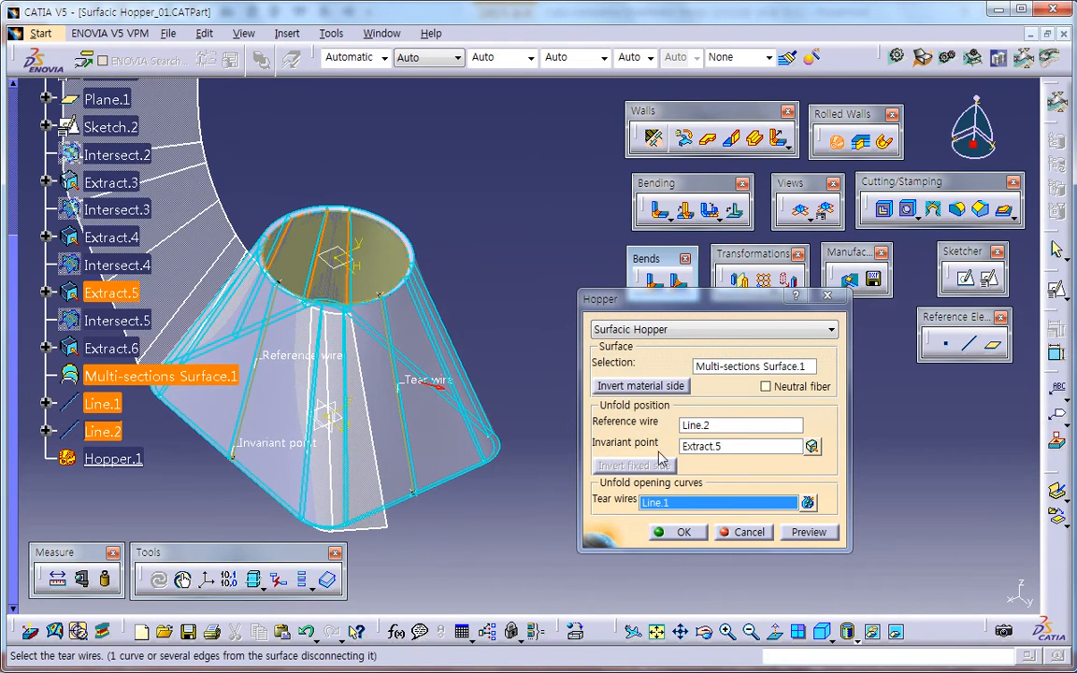
{"action": "left_click", "coordinate": [650, 388]}
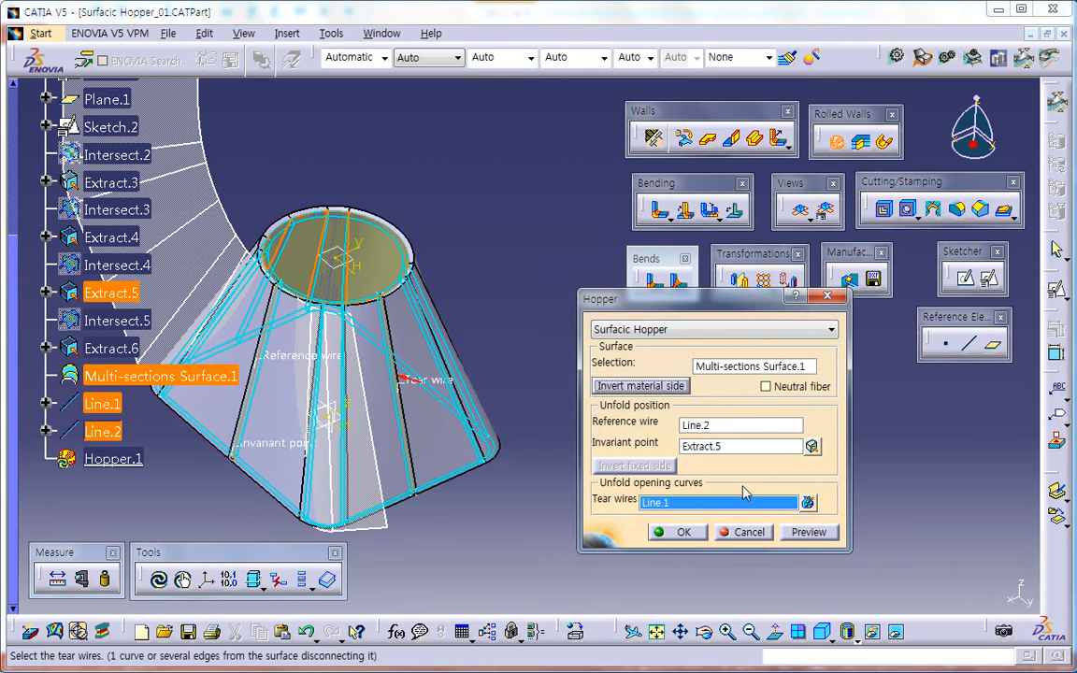
{"action": "left_click", "coordinate": [808, 532]}
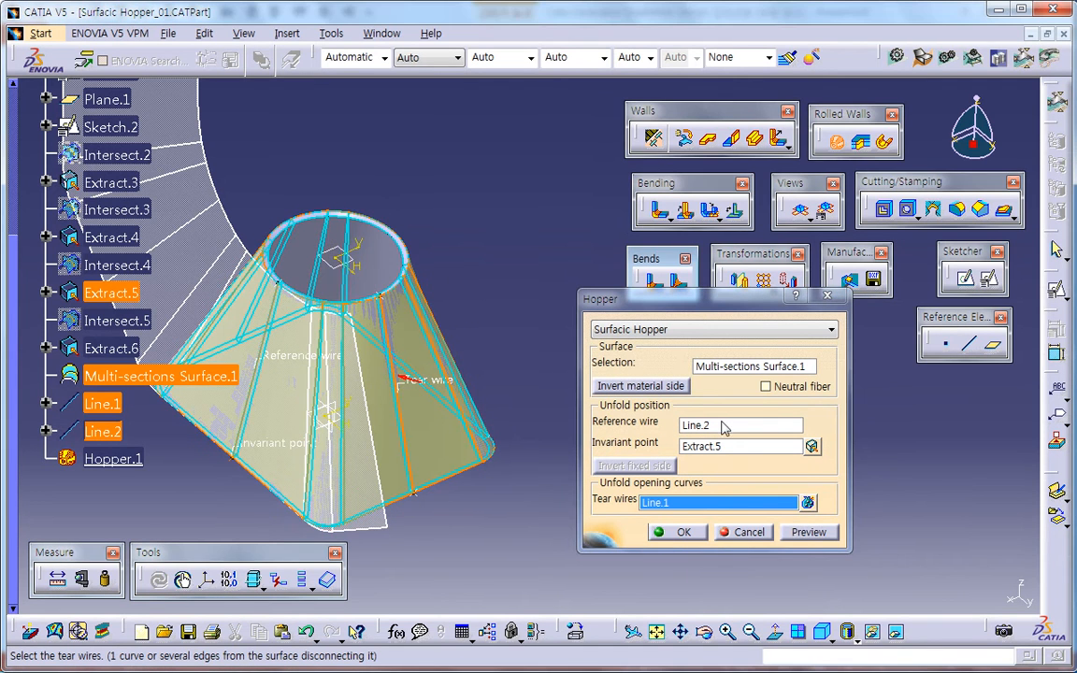
Enable the Neutral fiber option, preview the hopper and create it.
{"action": "left_click", "coordinate": [766, 386]}
{"action": "middle_click_drag", "start_coordinate": [504, 409], "coordinate": [374, 271]}
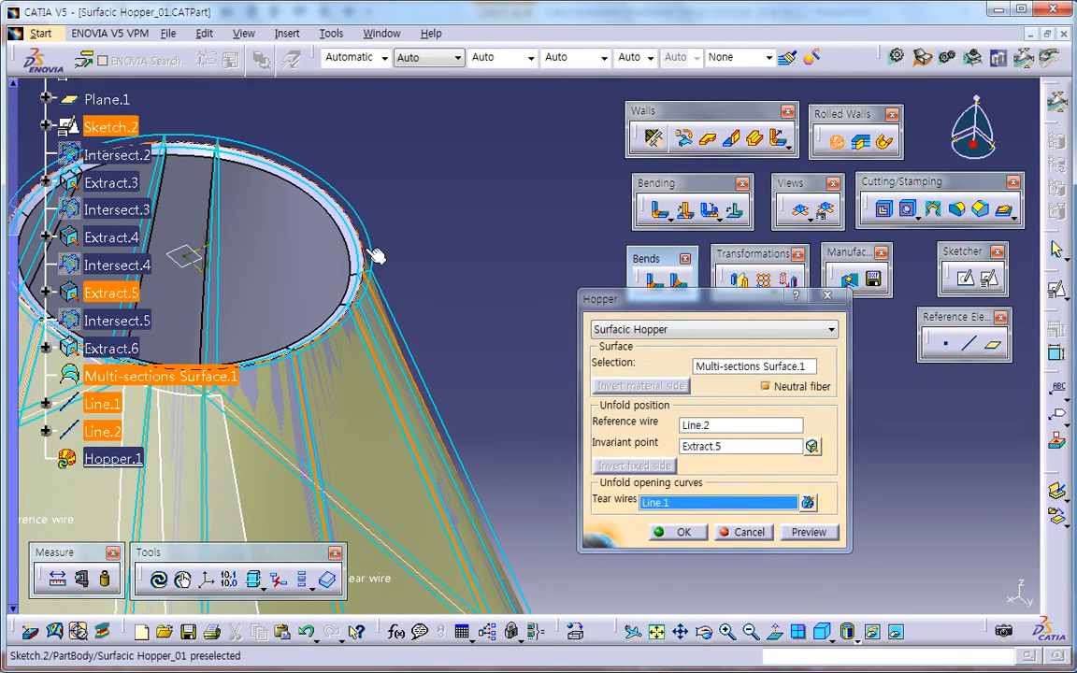
{"action": "left_click", "coordinate": [809, 532]}
{"action": "middle_click_drag", "start_coordinate": [535, 488], "coordinate": [562, 559]}
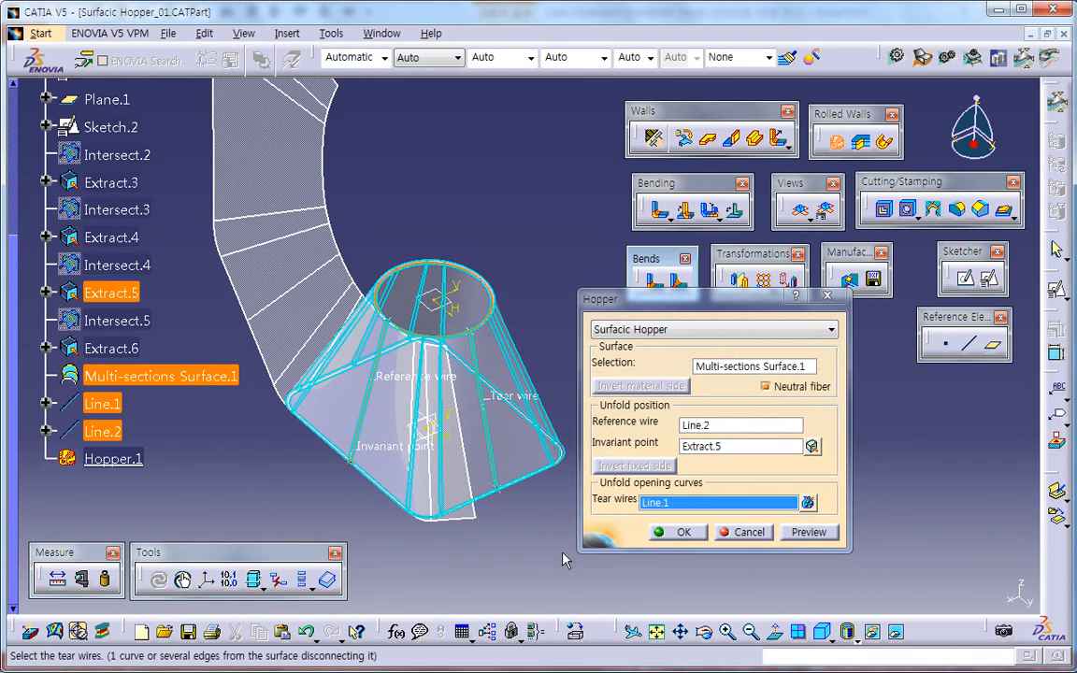
{"action": "left_click", "coordinate": [685, 535]}
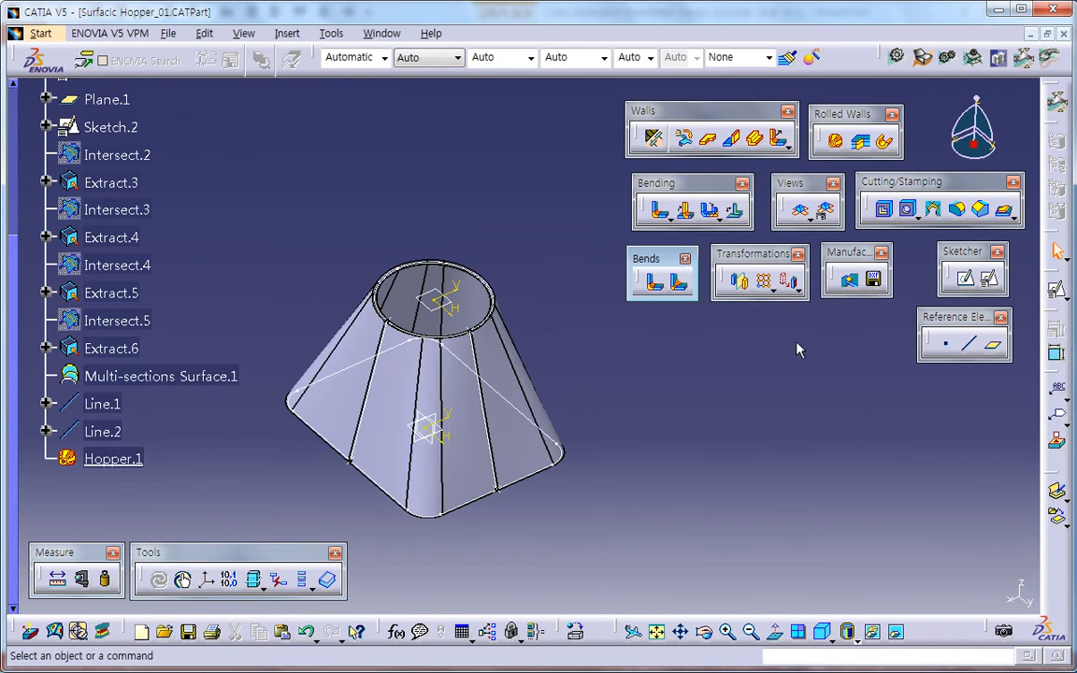
Unfold the part into the flat view to examine the hopper's flat pattern.
{"action": "left_click", "coordinate": [799, 210]}
{"action": "middle_click_drag", "start_coordinate": [615, 452], "coordinate": [614, 503]}
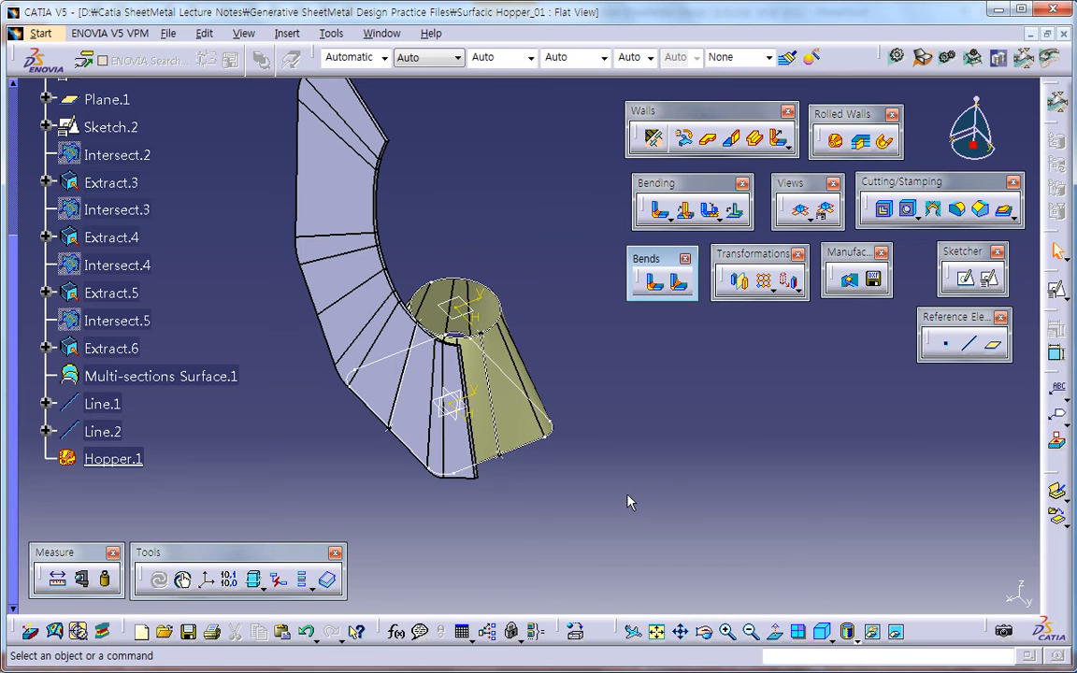
Delete Hopper.1, Line.2, Line.1 and Multi-sections Surface.1 together.
{"action": "left_click", "coordinate": [113, 463]}
{"action": "left_click", "coordinate": [110, 434], "text": "ctrl"}
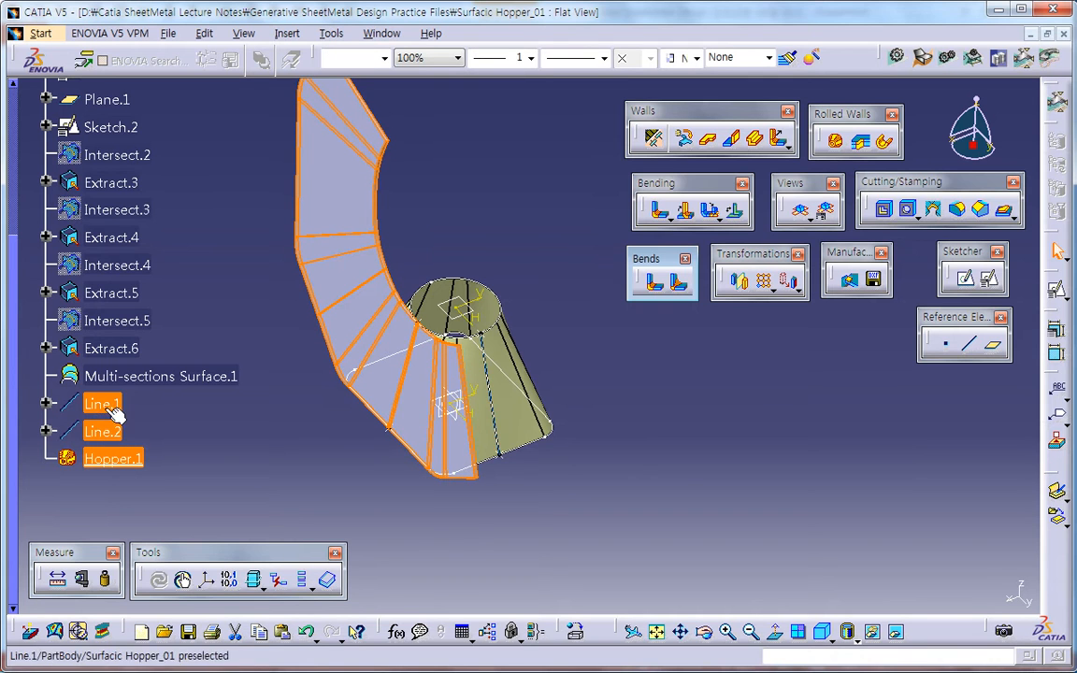
{"action": "left_click", "coordinate": [103, 404], "text": "ctrl"}
{"action": "left_click", "coordinate": [159, 376], "text": "ctrl"}
{"action": "key", "text": "Delete"}
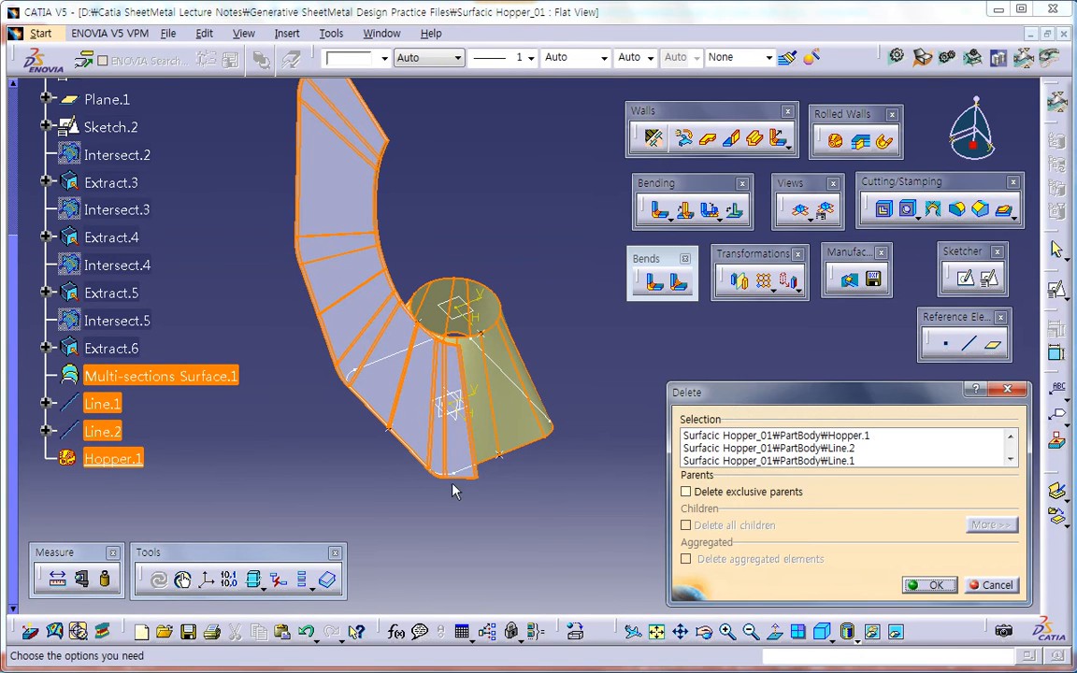
{"action": "left_click", "coordinate": [930, 585]}
Fold the part back from the flat view to the 3D view.
{"action": "middle_click_drag", "start_coordinate": [481, 404], "coordinate": [619, 464]}
{"action": "scroll", "coordinate": [505, 487], "scroll_direction": "up", "scroll_amount": 3}
{"action": "left_click", "coordinate": [754, 139]}
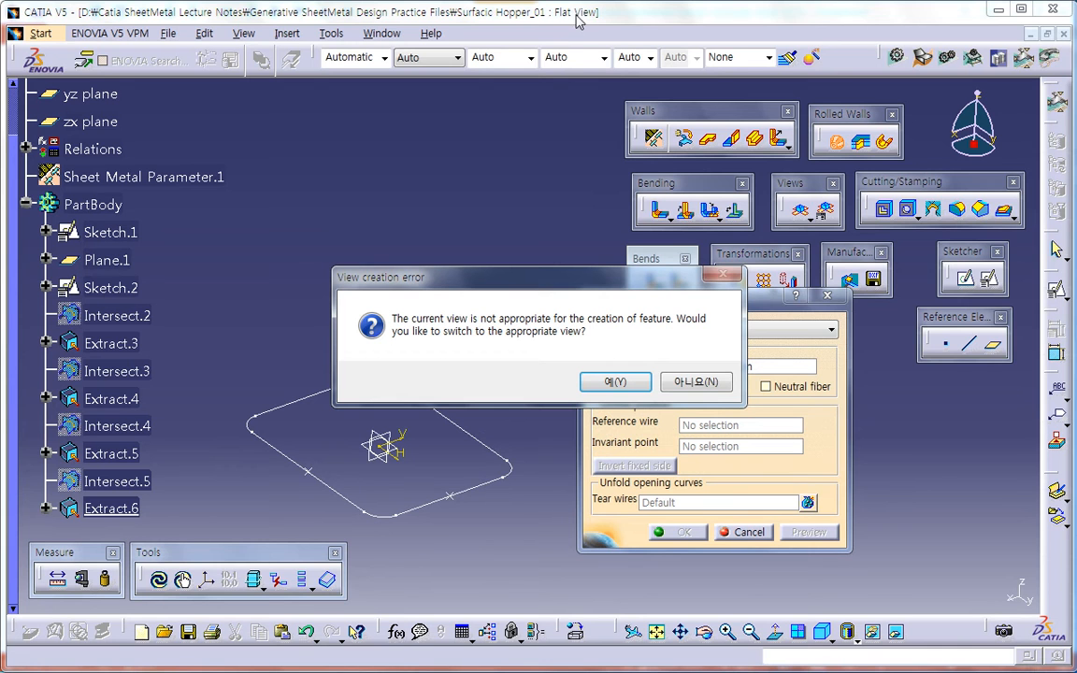
{"action": "left_click", "coordinate": [711, 383]}
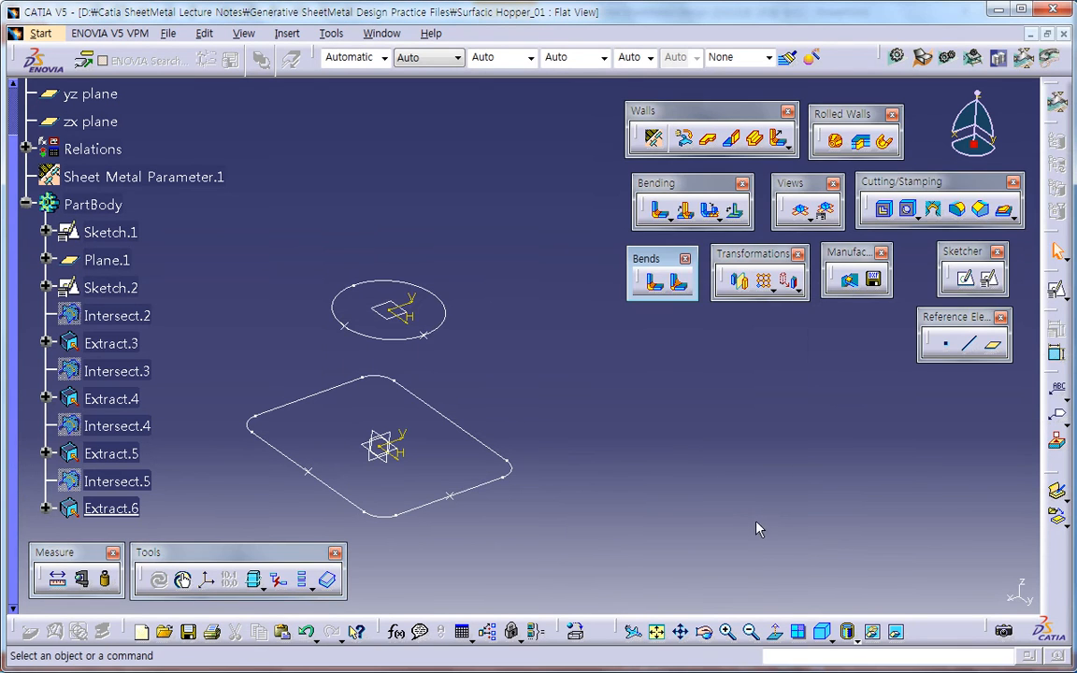
{"action": "left_click", "coordinate": [802, 213]}
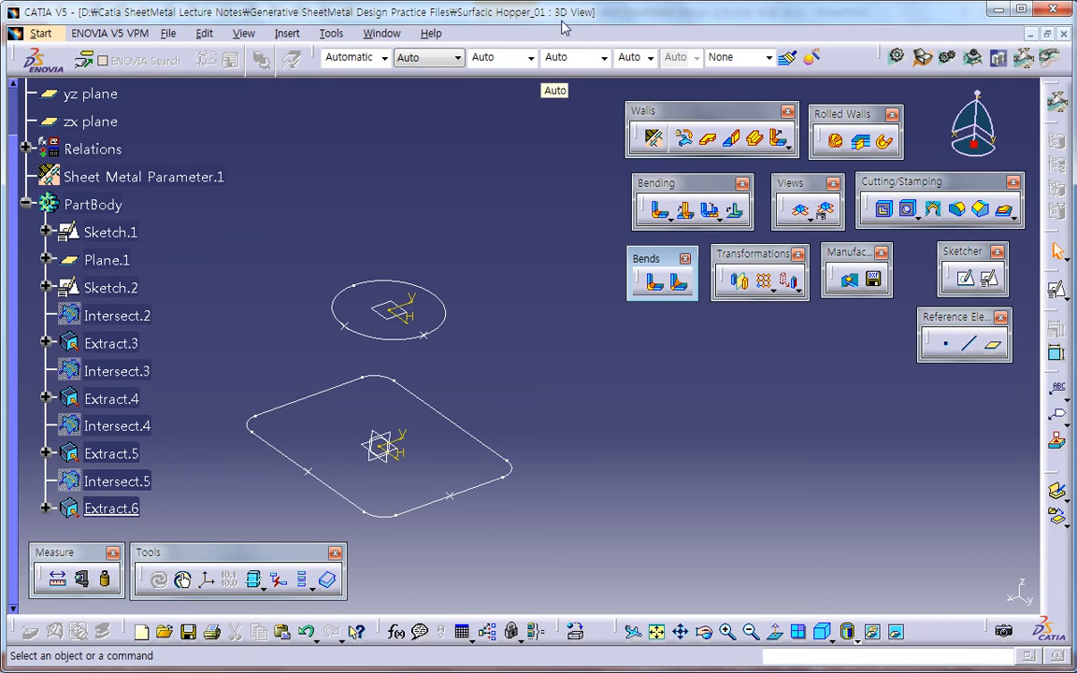
{"action": "mouse_move", "coordinate": [593, 318]}
{"action": "middle_mouse_down"}
{"action": "mouse_move", "coordinate": [593, 298]}
{"action": "mouse_move", "coordinate": [587, 351]}
{"action": "middle_mouse_up"}
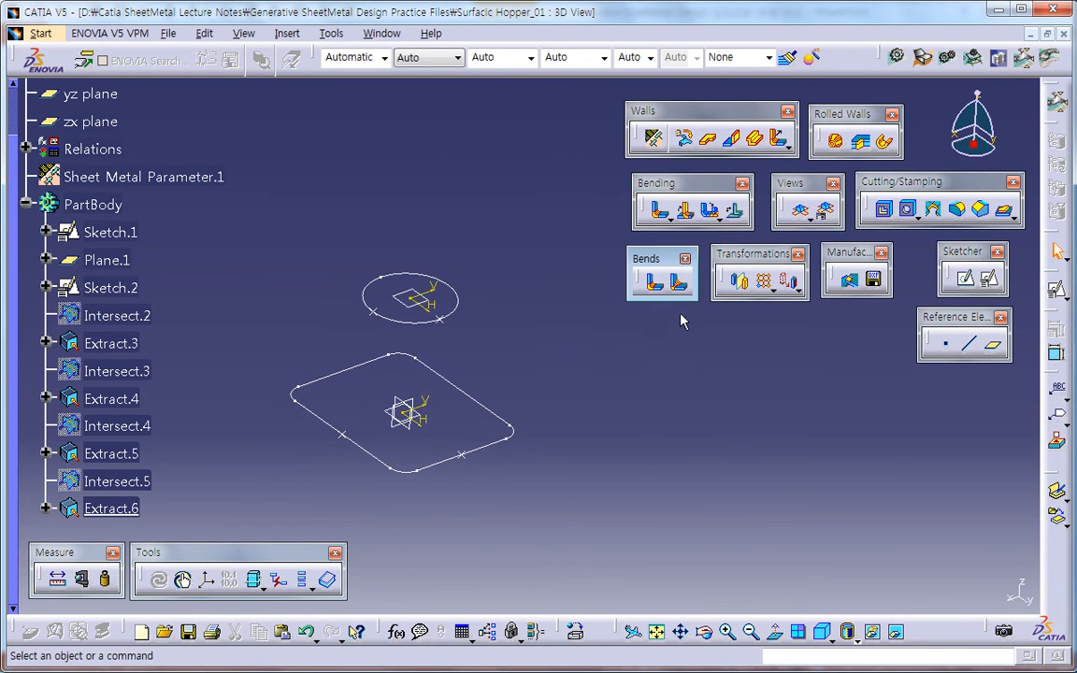
Start a surfacic hopper and build its multi-sections surface from the rounded rectangle Sketch.1 and the circle Sketch.2.
{"action": "left_click", "coordinate": [755, 138]}
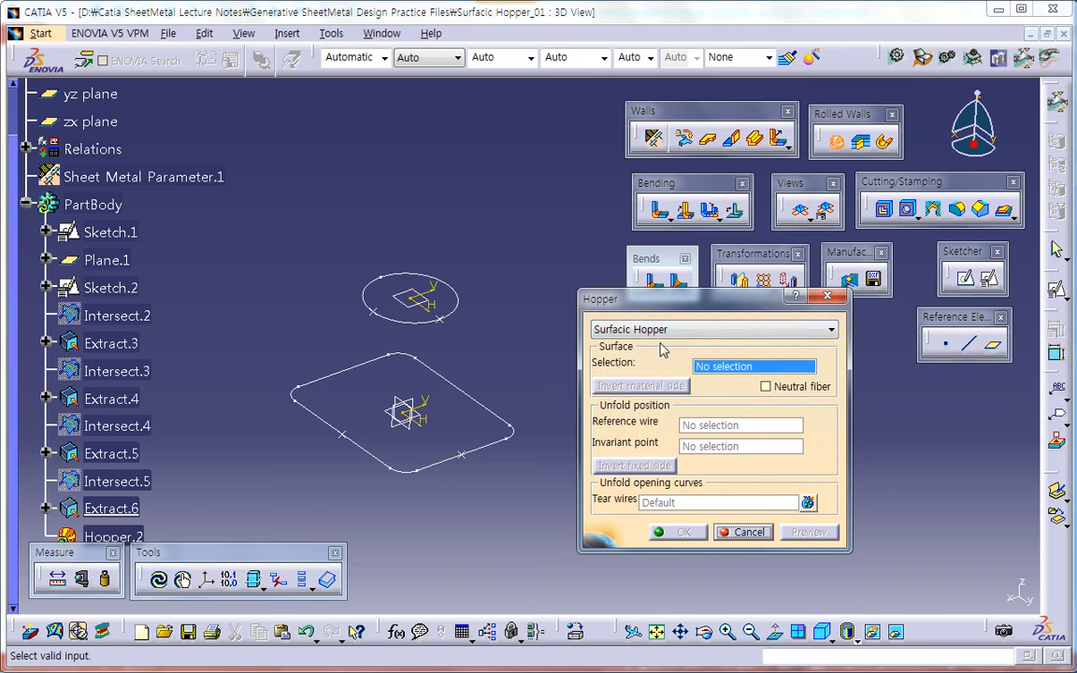
{"action": "right_click", "coordinate": [727, 367]}
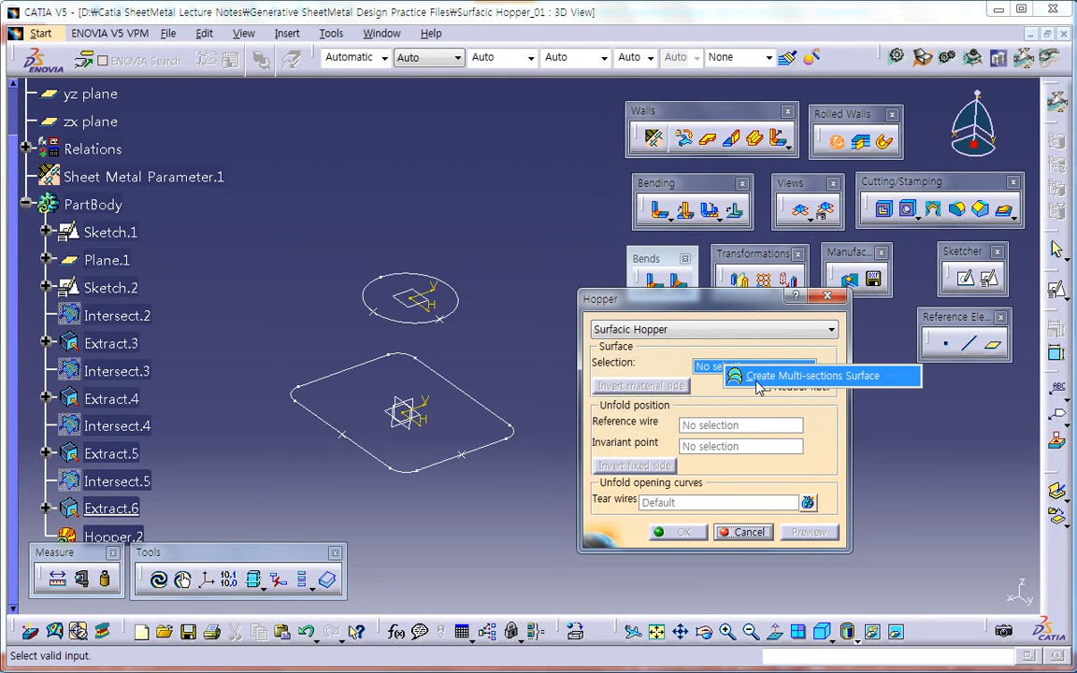
{"action": "left_click", "coordinate": [760, 378]}
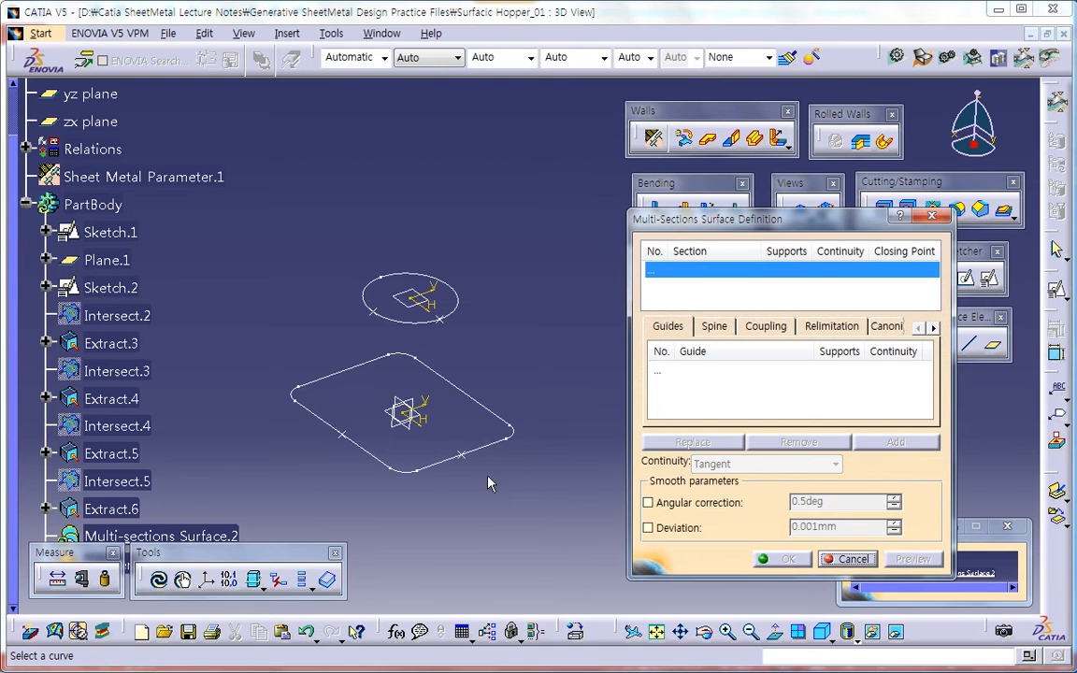
{"action": "left_click", "coordinate": [509, 434]}
{"action": "left_click", "coordinate": [460, 315]}
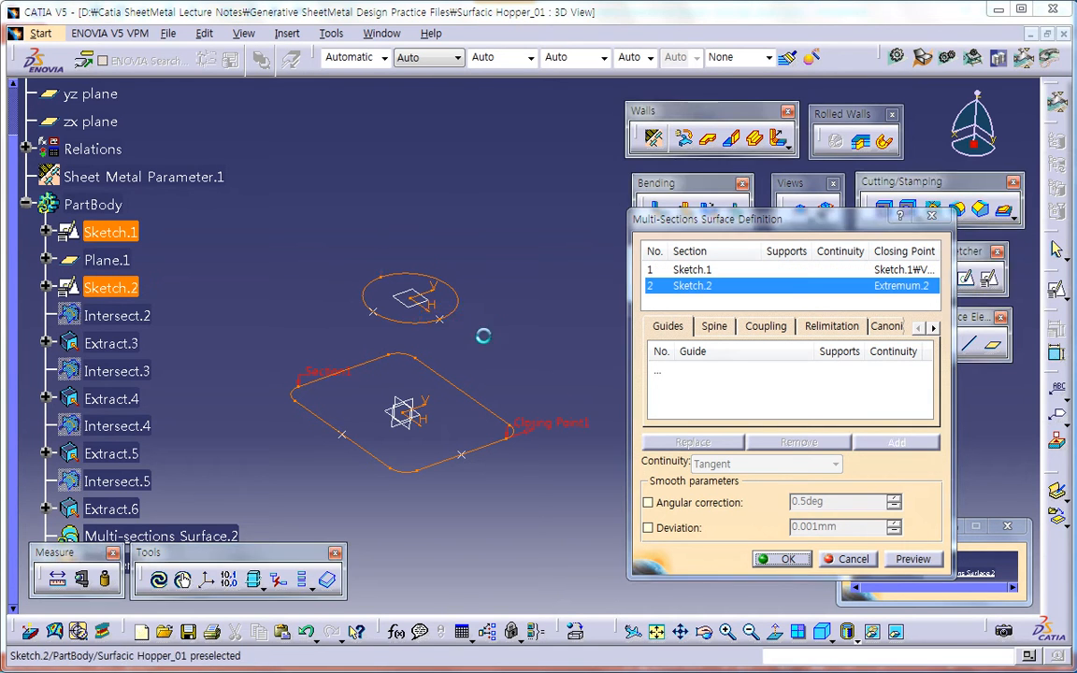
Replace the closing points of the two sections with Extract.3 and Extract.4 and create the multi-sections surface.
{"action": "right_click", "coordinate": [556, 427]}
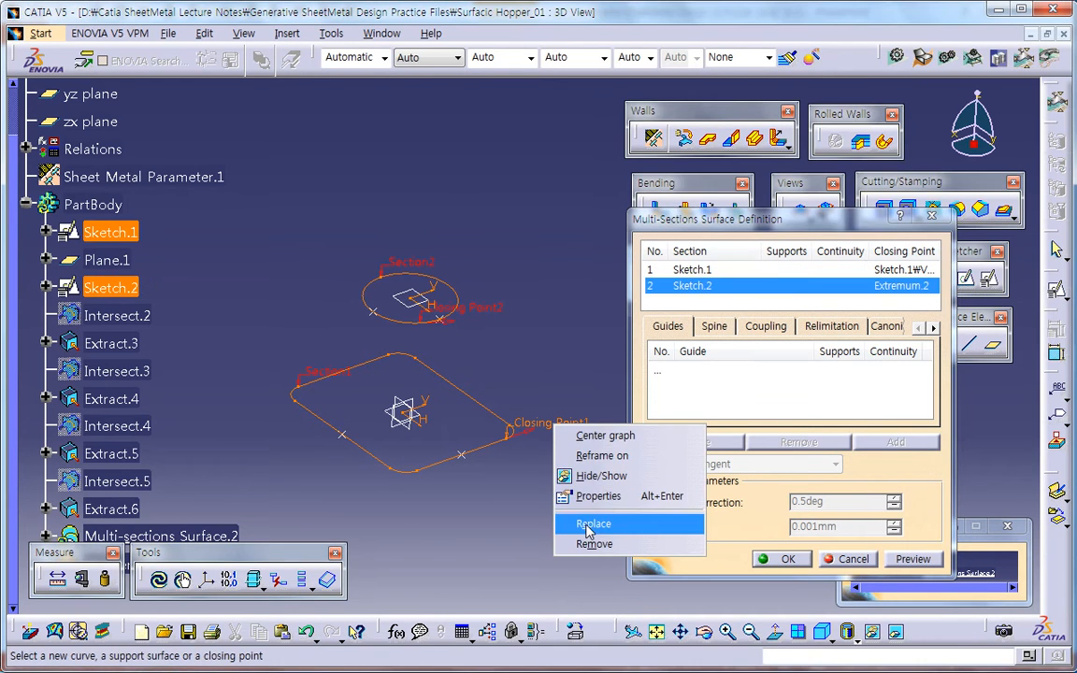
{"action": "left_click", "coordinate": [589, 524]}
{"action": "left_click", "coordinate": [461, 454]}
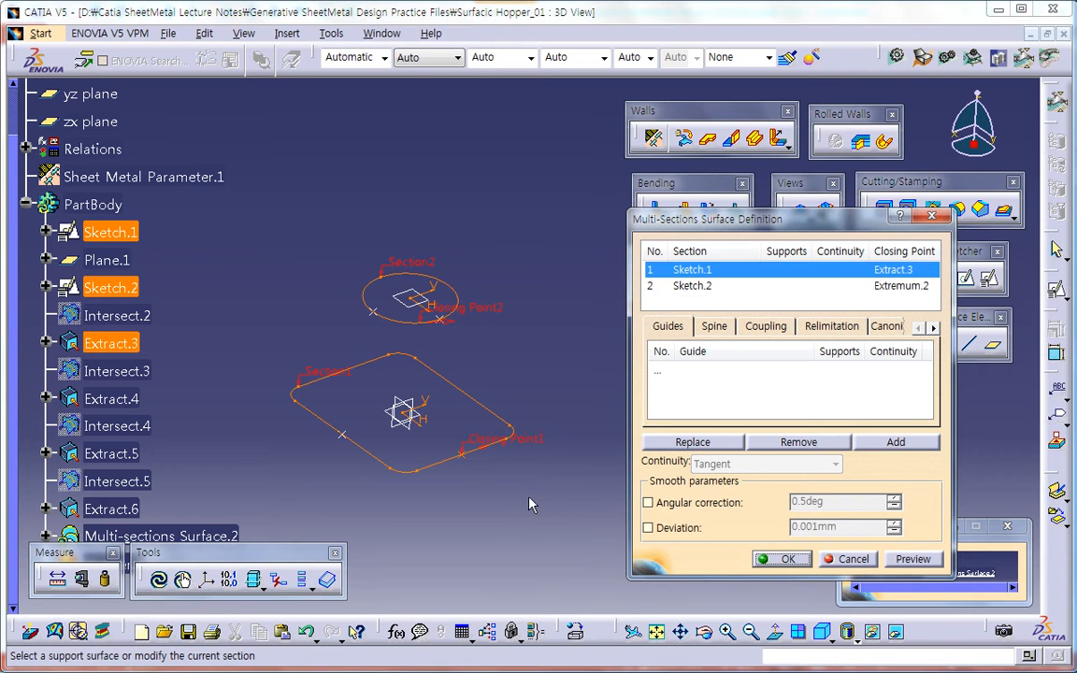
{"action": "right_click", "coordinate": [479, 310]}
{"action": "left_click", "coordinate": [510, 430]}
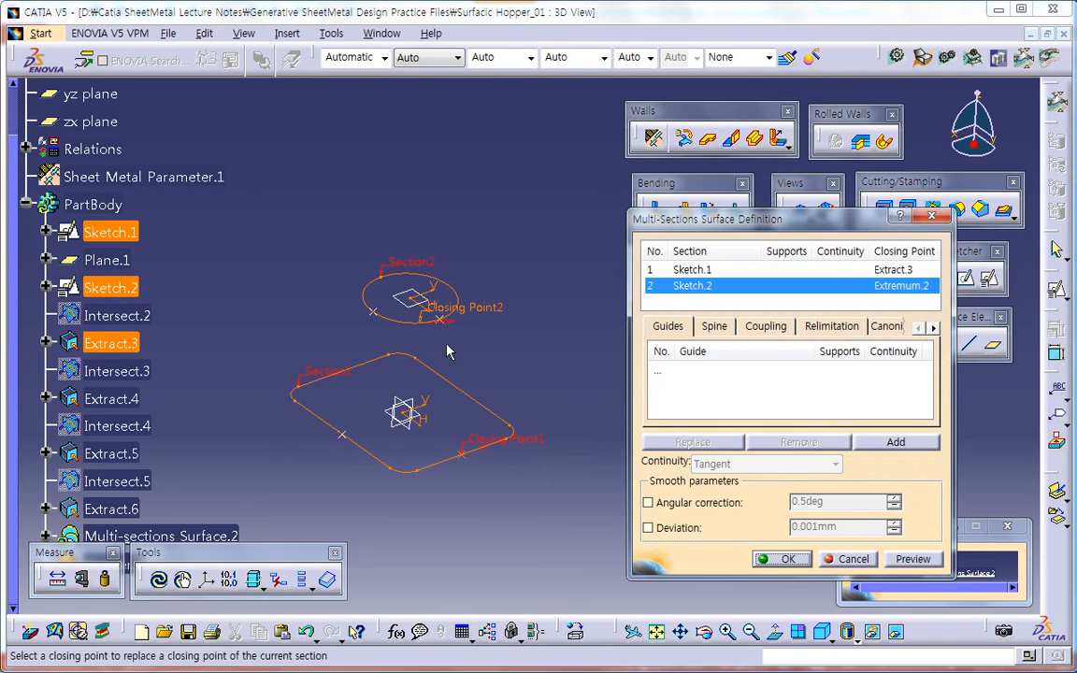
{"action": "left_click", "coordinate": [437, 317]}
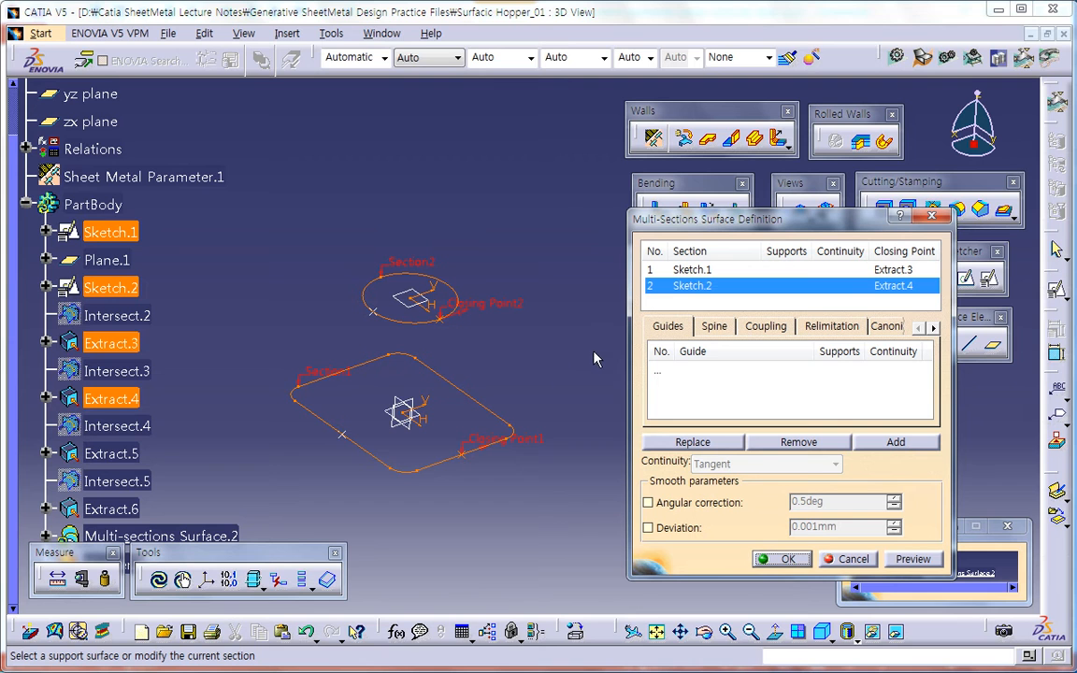
{"action": "right_click", "coordinate": [507, 312]}
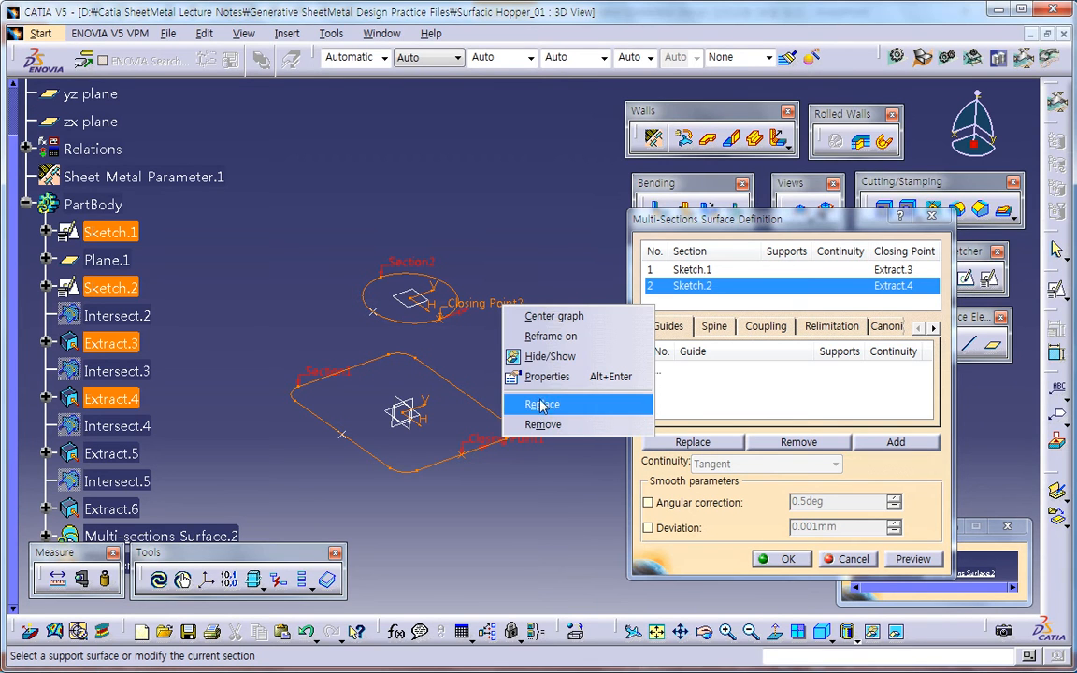
{"action": "left_click", "coordinate": [727, 390]}
{"action": "middle_click_drag", "start_coordinate": [573, 396], "coordinate": [540, 315]}
{"action": "right_click", "coordinate": [495, 275]}
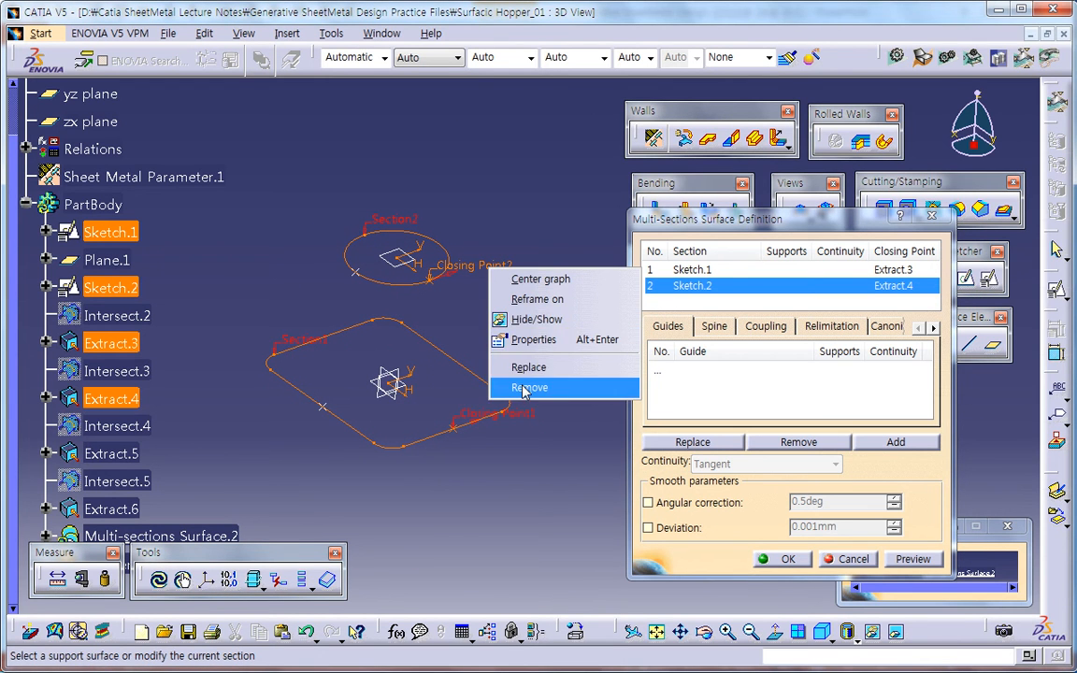
{"action": "left_click", "coordinate": [696, 391]}
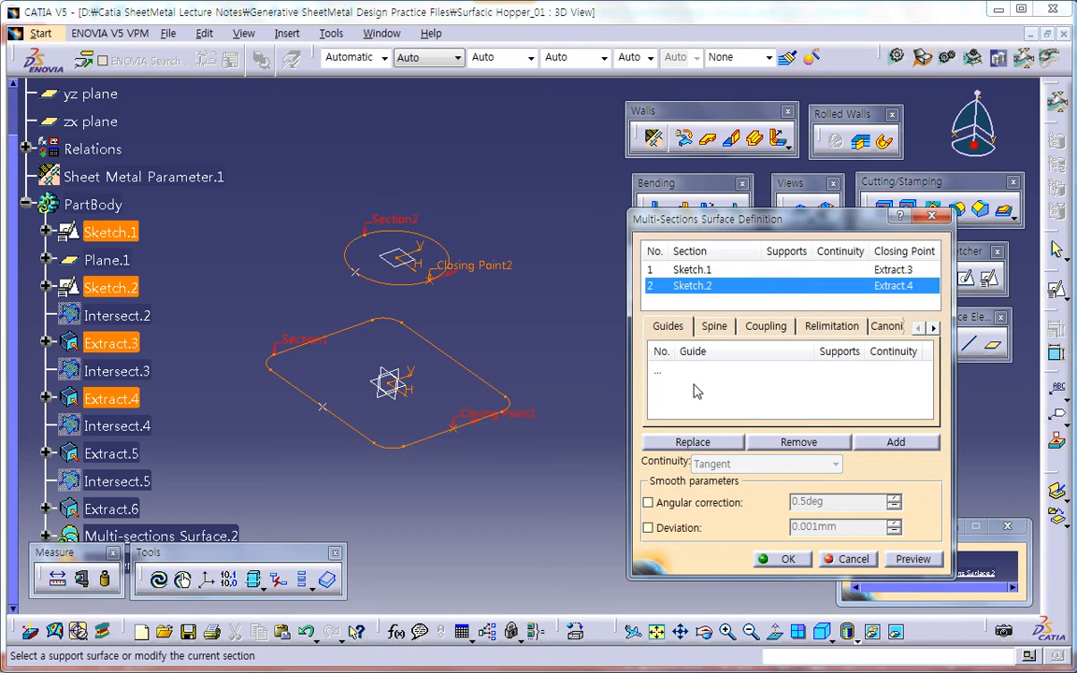
{"action": "left_click", "coordinate": [788, 559]}
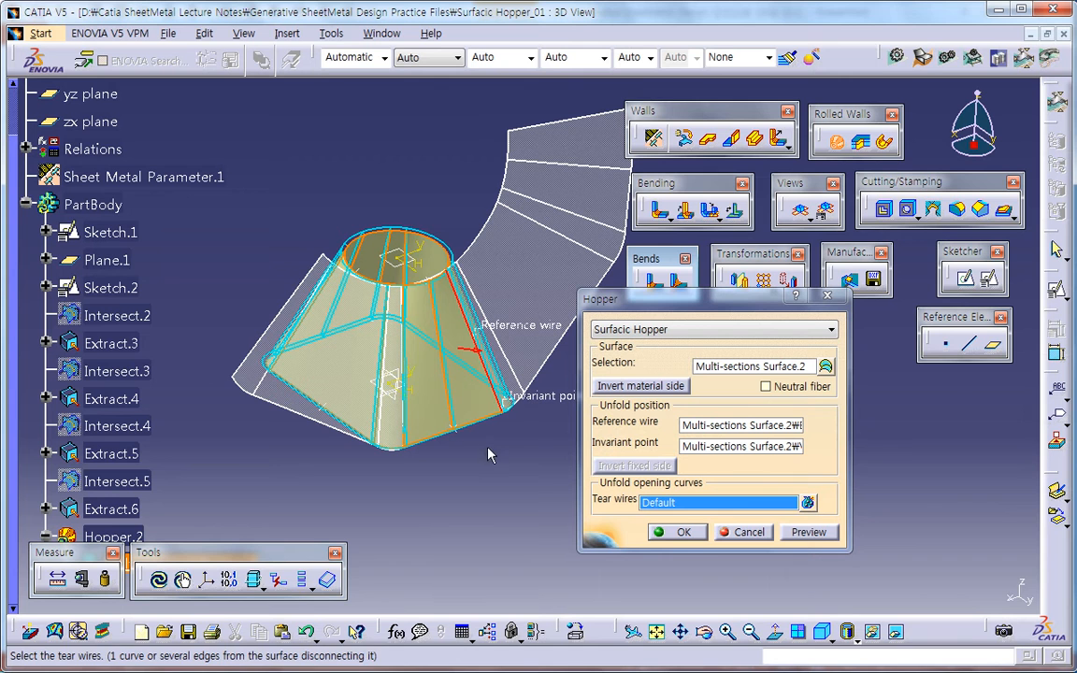
Create a Point-Direction line as the reference wire from Extract.6 along the lower straight edge of Sketch.1, supported on Multi-sections Surface.2.
{"action": "middle_click_drag", "start_coordinate": [488, 456], "coordinate": [506, 444]}
{"action": "left_click", "coordinate": [716, 430]}
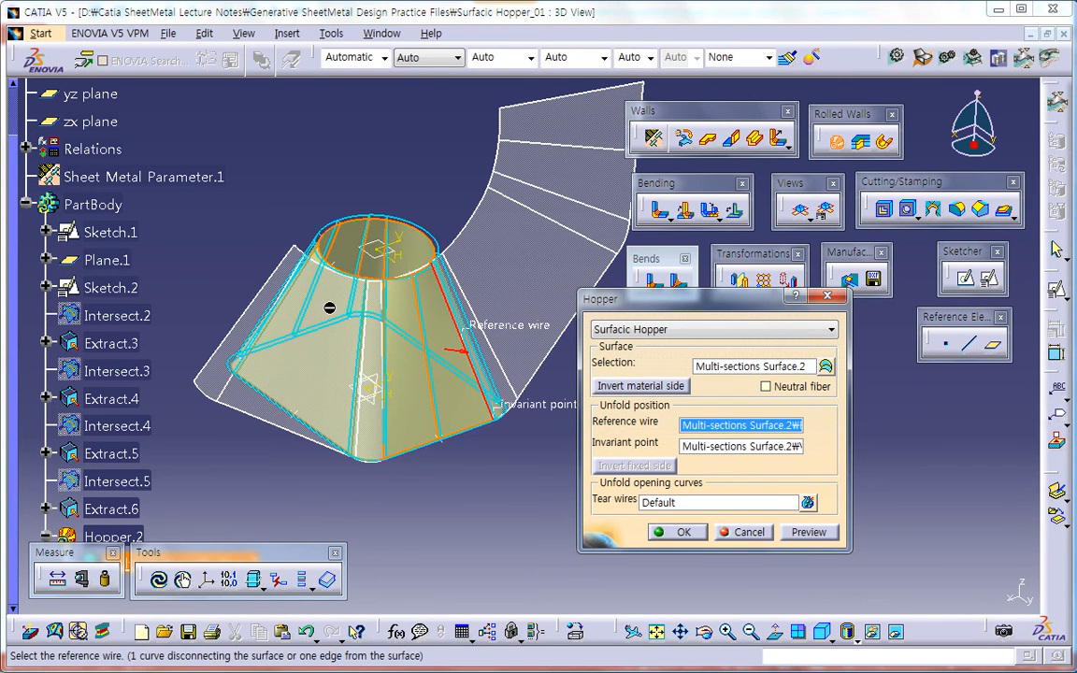
{"action": "right_click", "coordinate": [746, 427]}
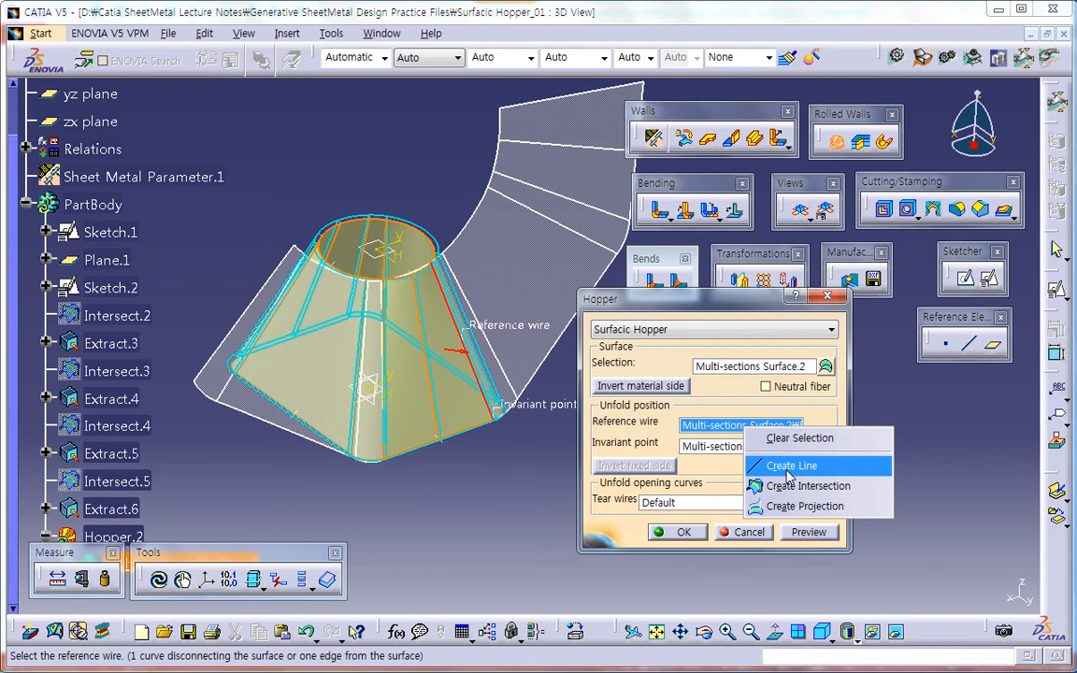
{"action": "left_click", "coordinate": [786, 471]}
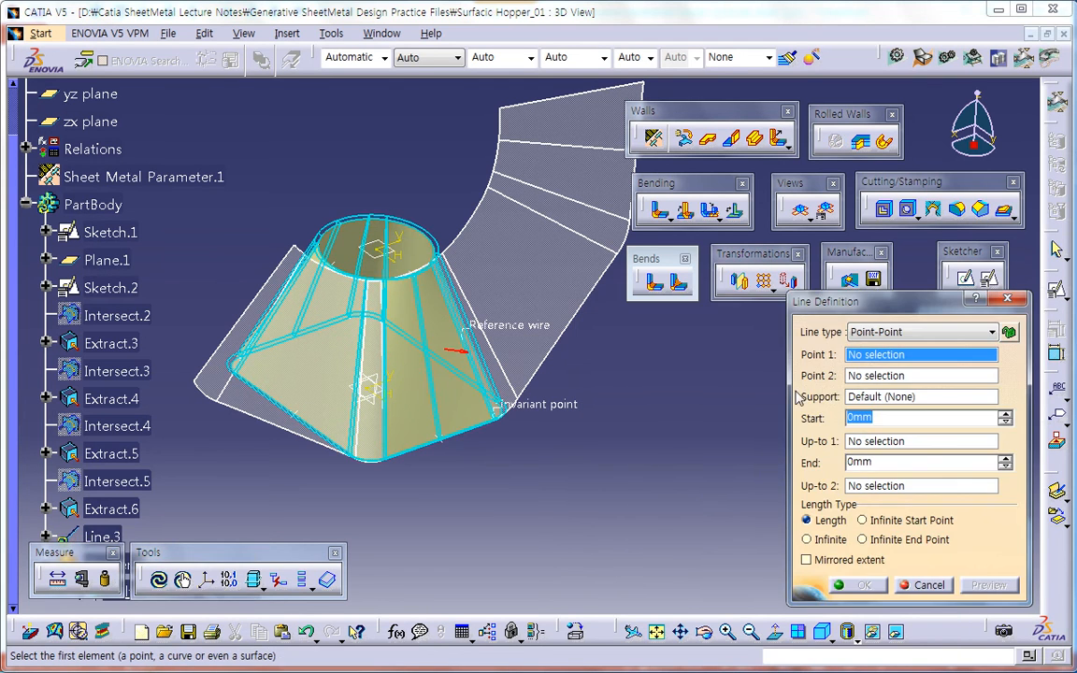
{"action": "left_click", "coordinate": [348, 273]}
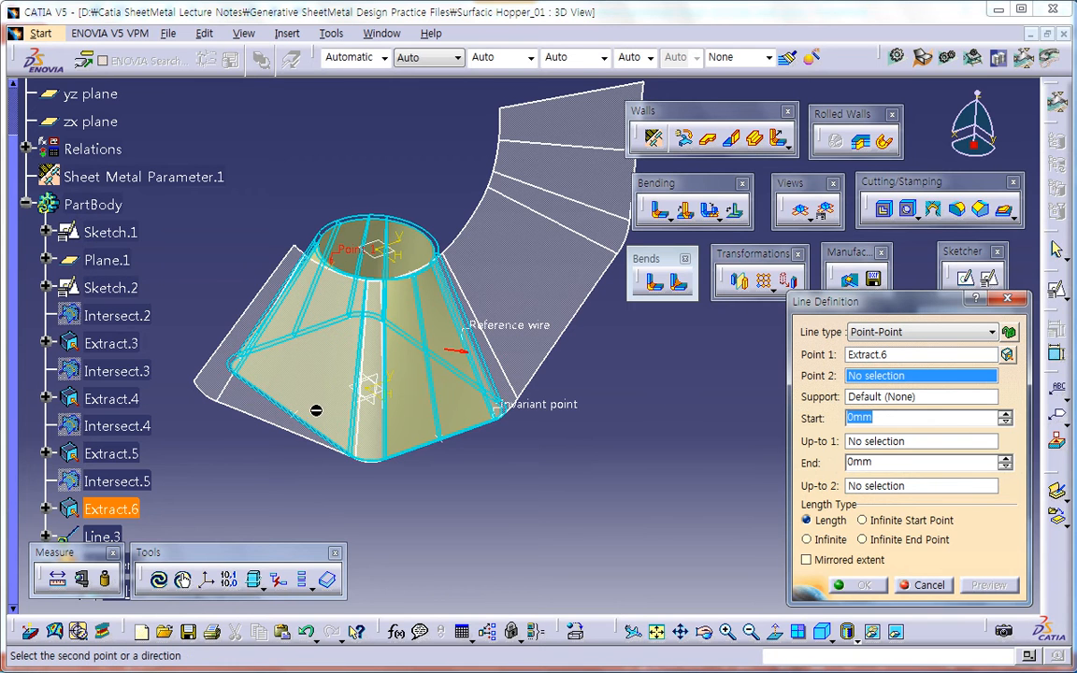
{"action": "left_click", "coordinate": [304, 416]}
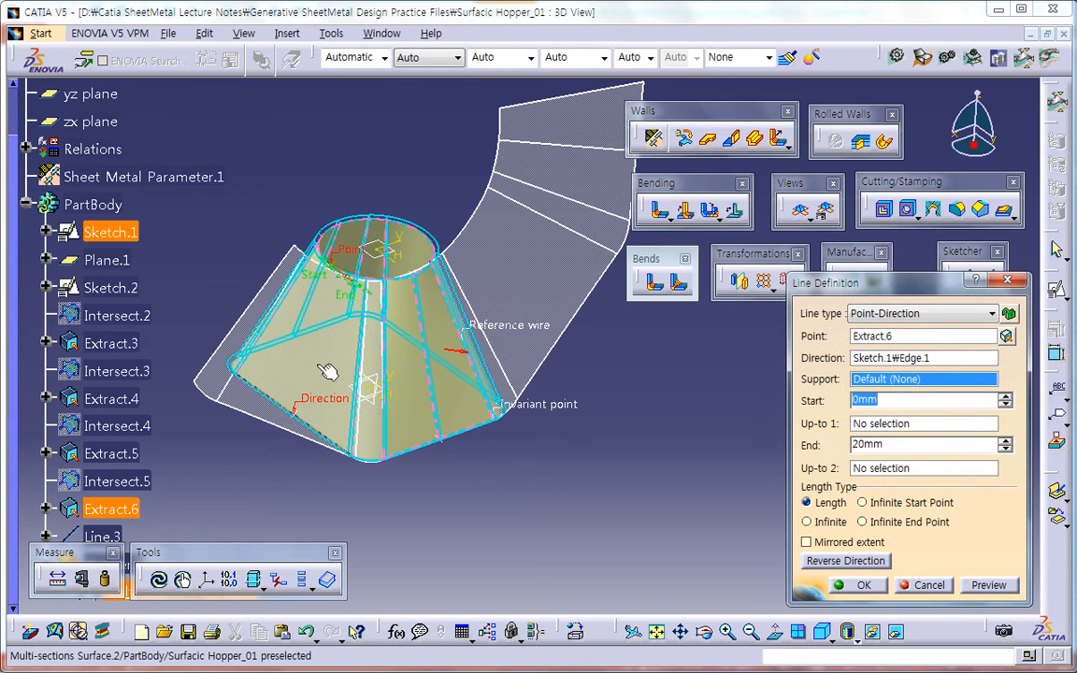
{"action": "middle_click_drag", "start_coordinate": [332, 378], "coordinate": [355, 358]}
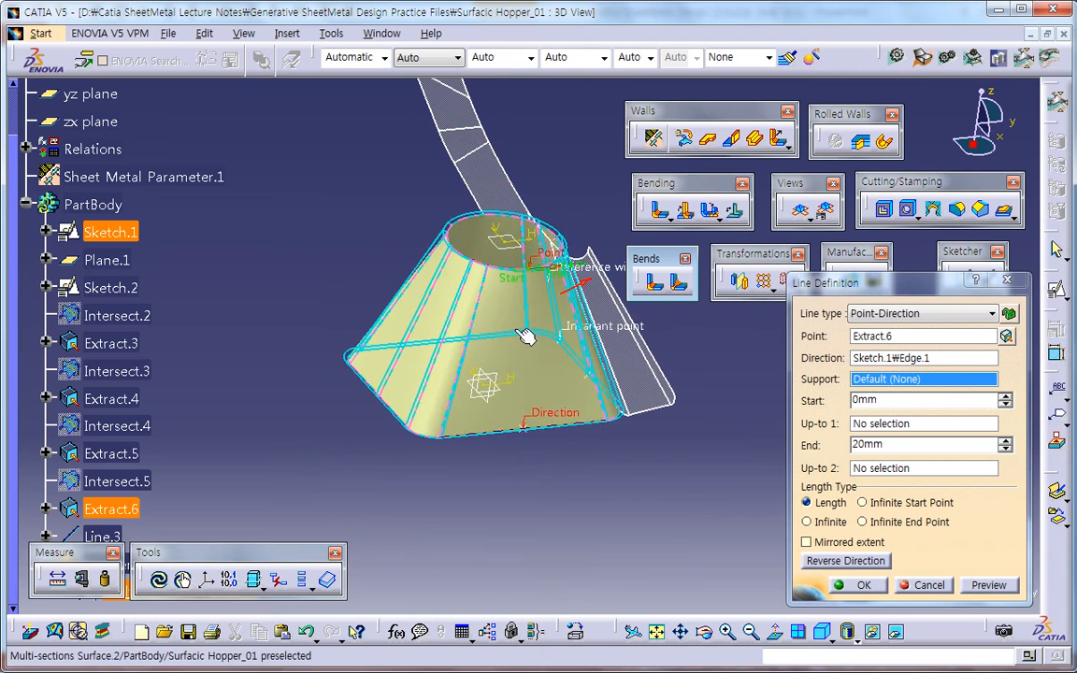
{"action": "left_click", "coordinate": [460, 287]}
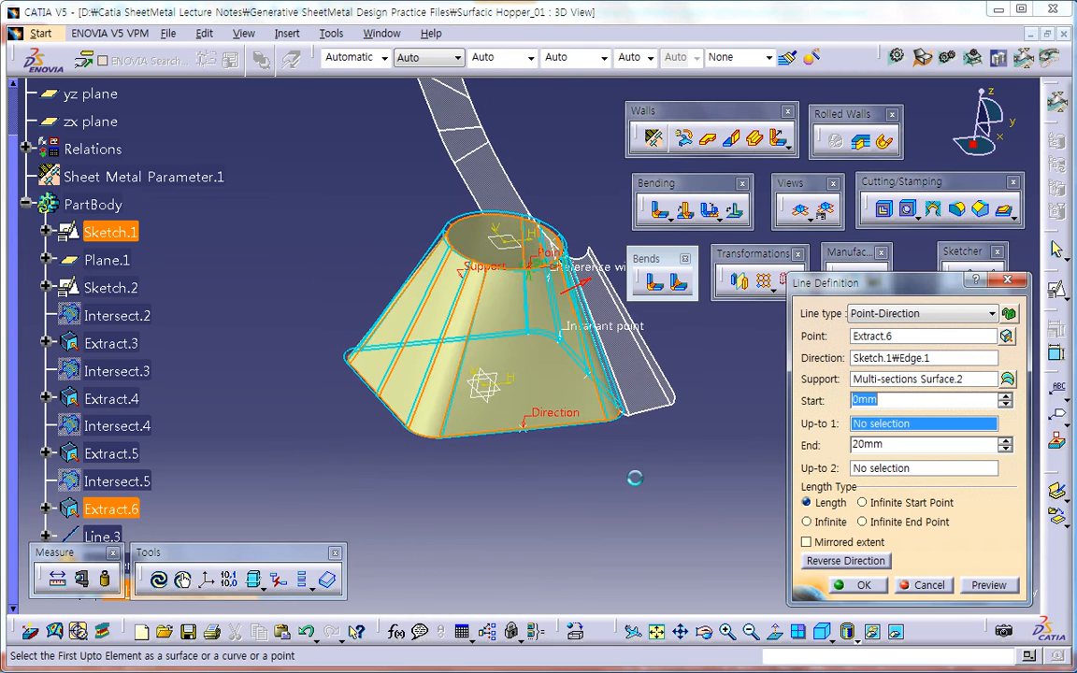
{"action": "left_click", "coordinate": [855, 585]}
Try to set the middle point of the hopper's lower edge as the invariant point.
{"action": "middle_click_drag", "start_coordinate": [487, 353], "coordinate": [441, 408]}
{"action": "left_click", "coordinate": [707, 427]}
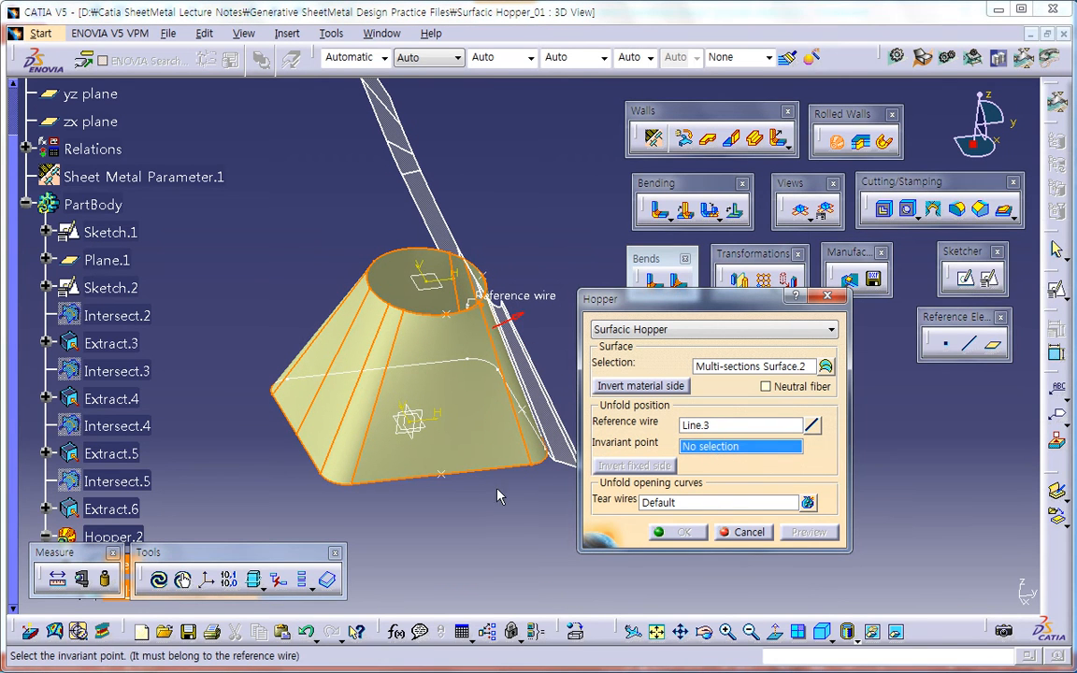
{"action": "left_click", "coordinate": [445, 479]}
{"action": "left_click", "coordinate": [661, 389]}
{"action": "middle_click_drag", "start_coordinate": [516, 433], "coordinate": [412, 420]}
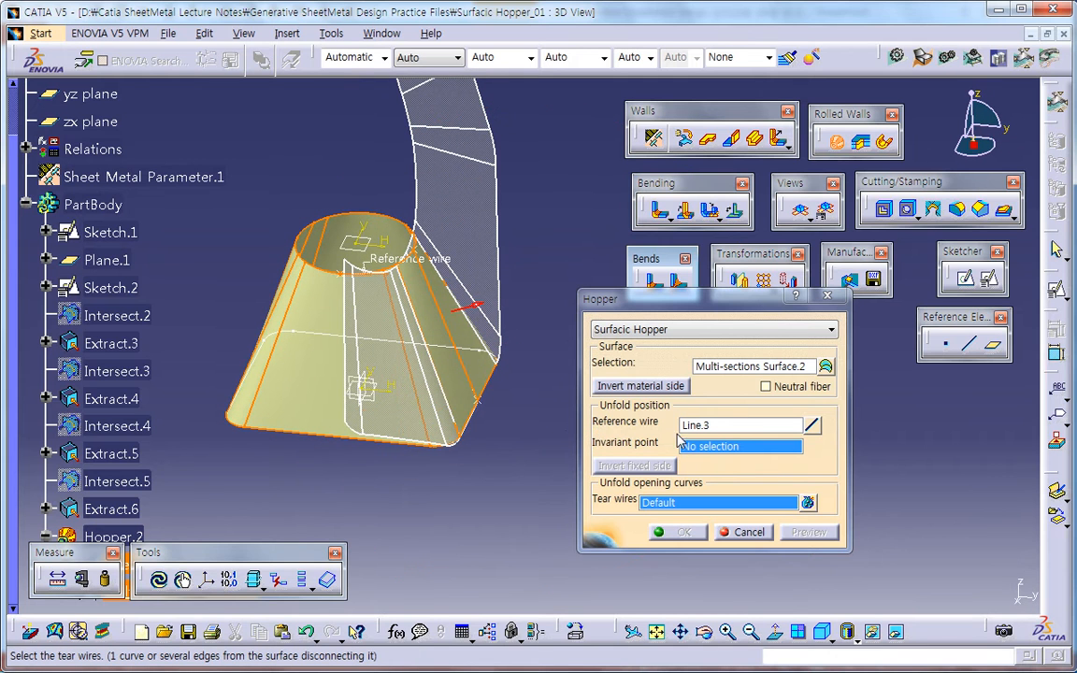
Examine the point and direction inputs in the definition of the reference line Line.3 without changing them.
{"action": "left_click", "coordinate": [809, 425]}
{"action": "left_click", "coordinate": [903, 336]}
{"action": "left_click", "coordinate": [903, 357]}
{"action": "middle_click_drag", "start_coordinate": [578, 430], "coordinate": [684, 415]}
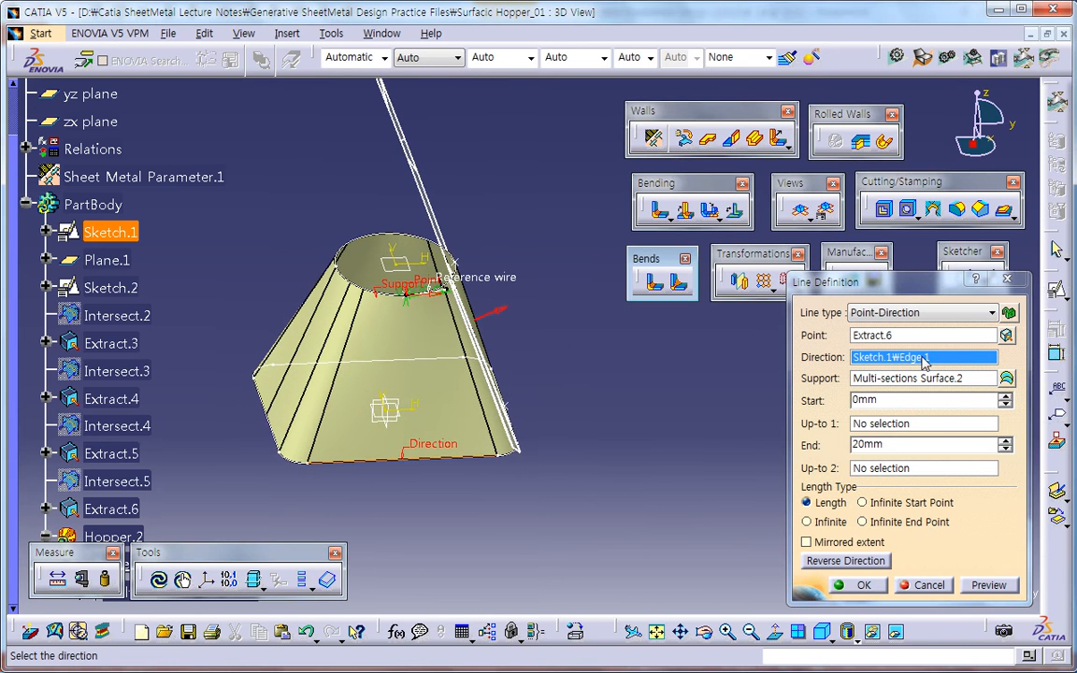
{"action": "middle_click_drag", "start_coordinate": [497, 477], "coordinate": [612, 480]}
{"action": "left_click", "coordinate": [933, 591]}
Clear Line.3 from the hopper's reference wire selection.
{"action": "right_click", "coordinate": [722, 432]}
{"action": "left_click", "coordinate": [746, 447]}
{"action": "middle_click_drag", "start_coordinate": [465, 411], "coordinate": [512, 452]}
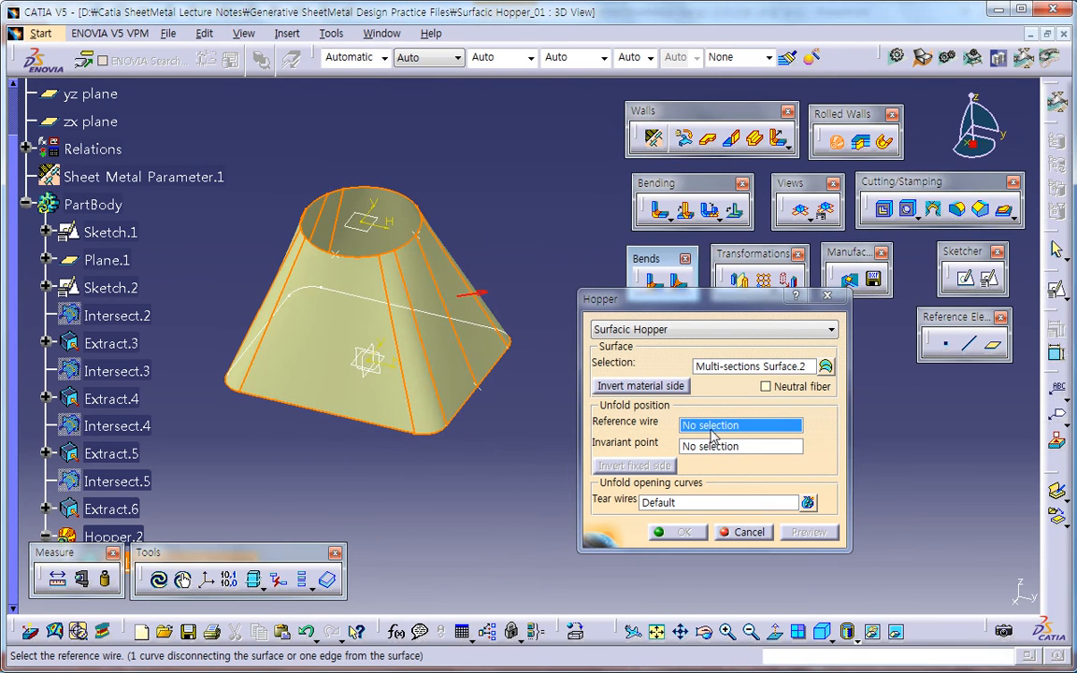
Try to create another Point-Direction line as the reference wire, and cancel both the line and the hopper.
{"action": "right_click", "coordinate": [713, 435]}
{"action": "left_click", "coordinate": [728, 441]}
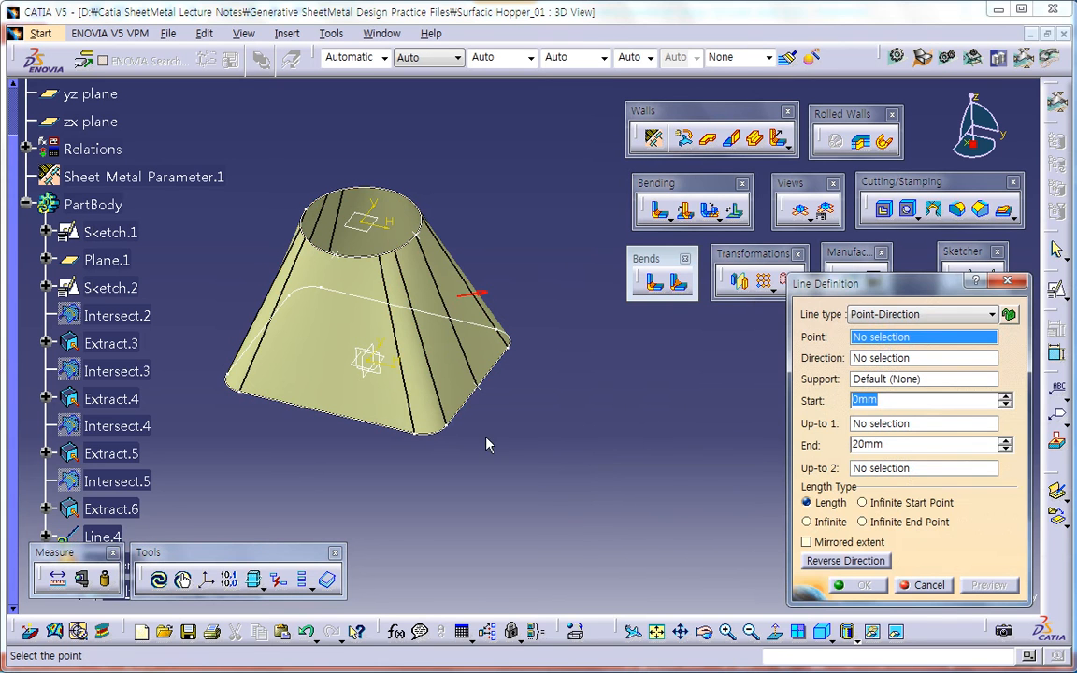
{"action": "left_click", "coordinate": [289, 467]}
{"action": "scroll", "coordinate": [288, 467], "scroll_direction": "down", "scroll_amount": 3}
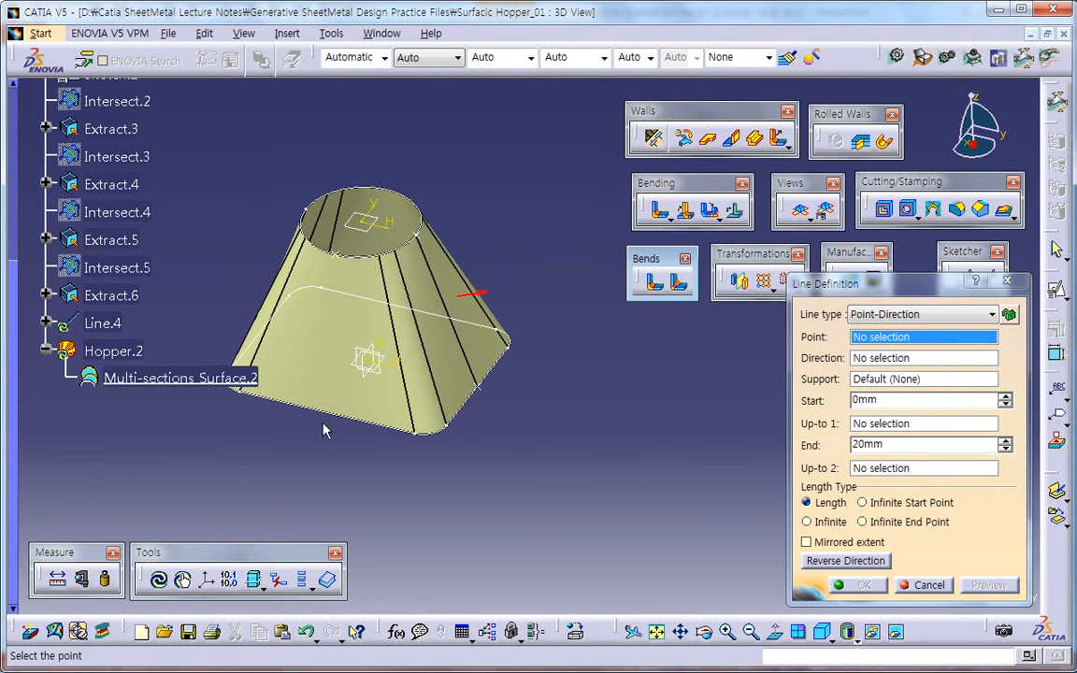
{"action": "middle_click_drag", "start_coordinate": [341, 420], "coordinate": [418, 477]}
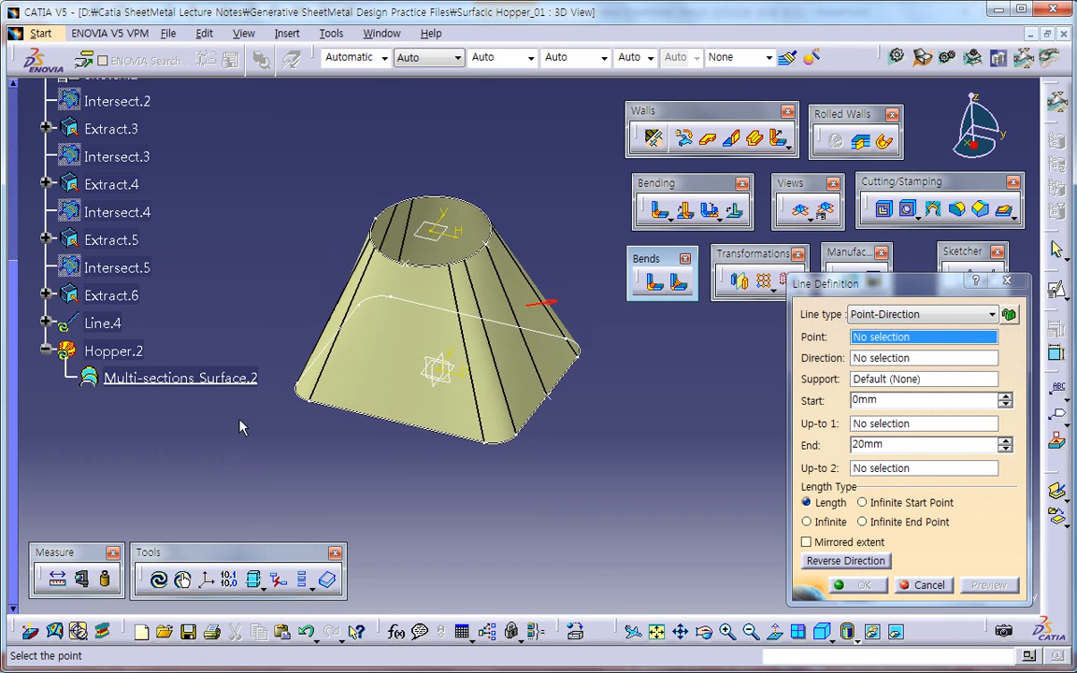
{"action": "scroll", "coordinate": [150, 412], "scroll_direction": "up", "scroll_amount": 3}
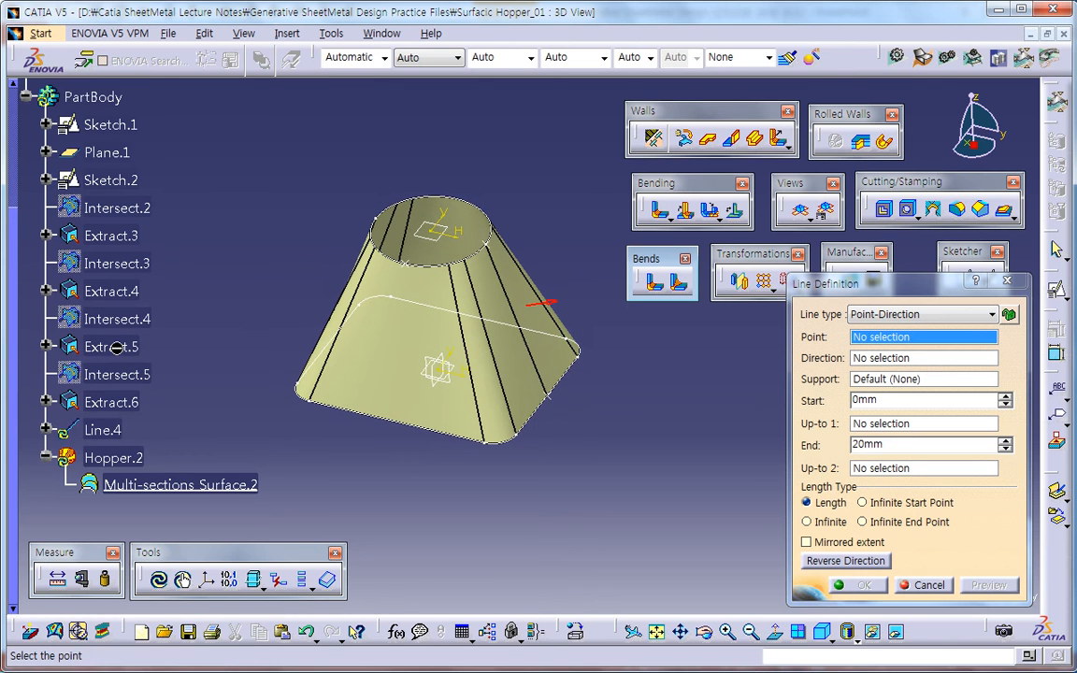
{"action": "left_click", "coordinate": [911, 585]}
{"action": "left_click", "coordinate": [746, 531]}
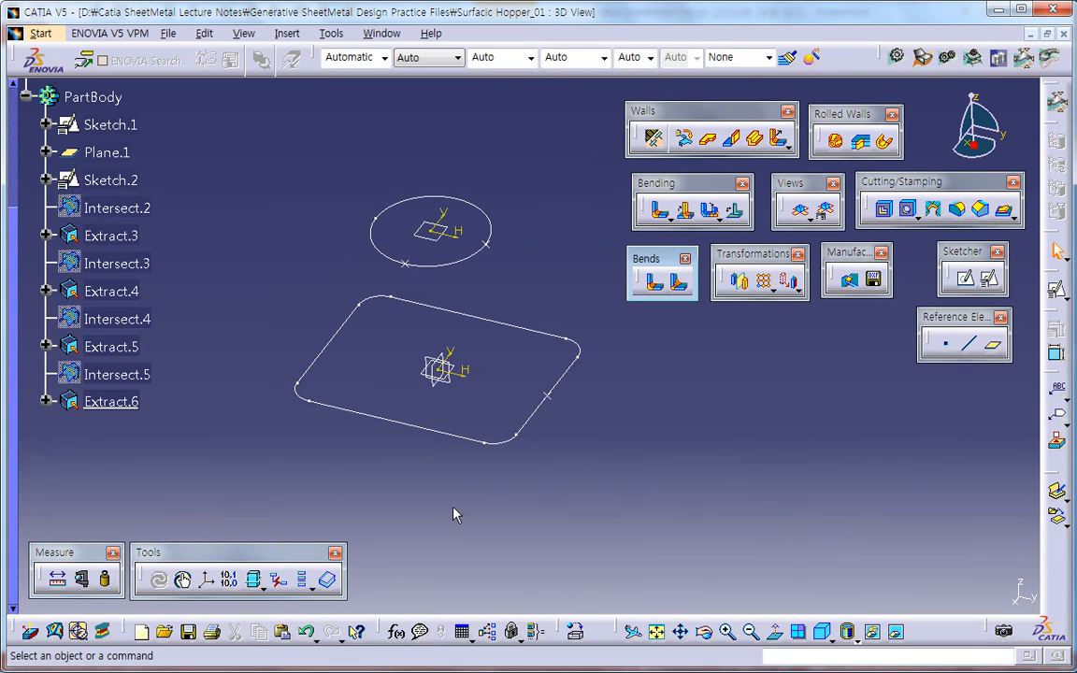
Highlight Extract.3, Extract.4, Extract.5 and Extract.6 in turn to check which profile point each one marks.
{"action": "left_click", "coordinate": [111, 347]}
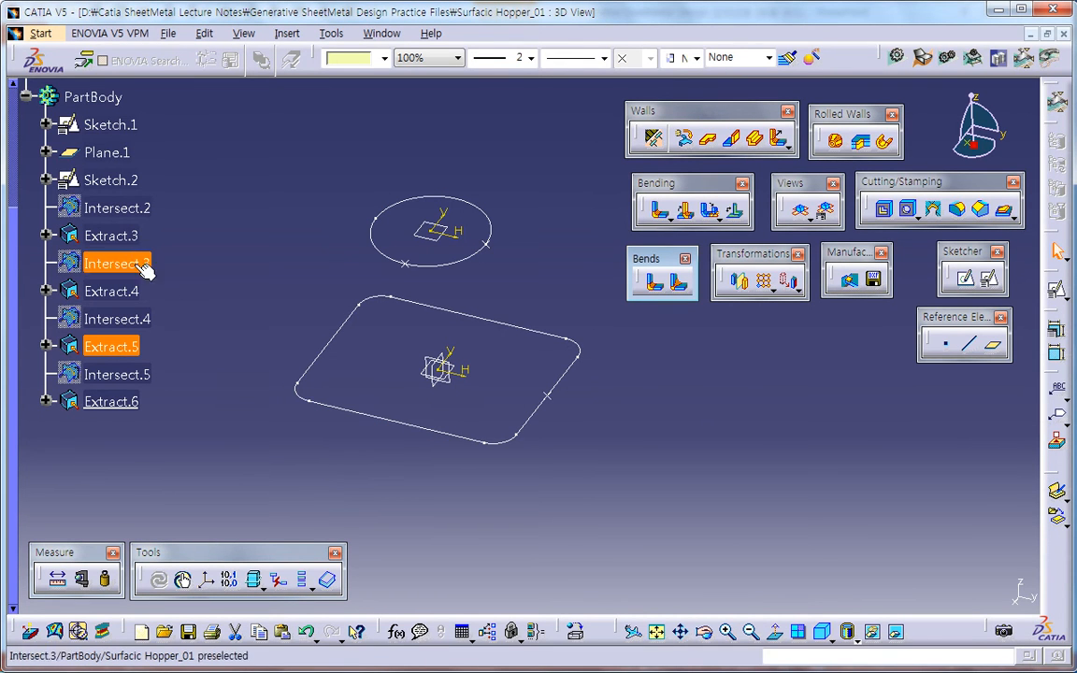
{"action": "left_click", "coordinate": [111, 237]}
{"action": "left_click", "coordinate": [111, 291]}
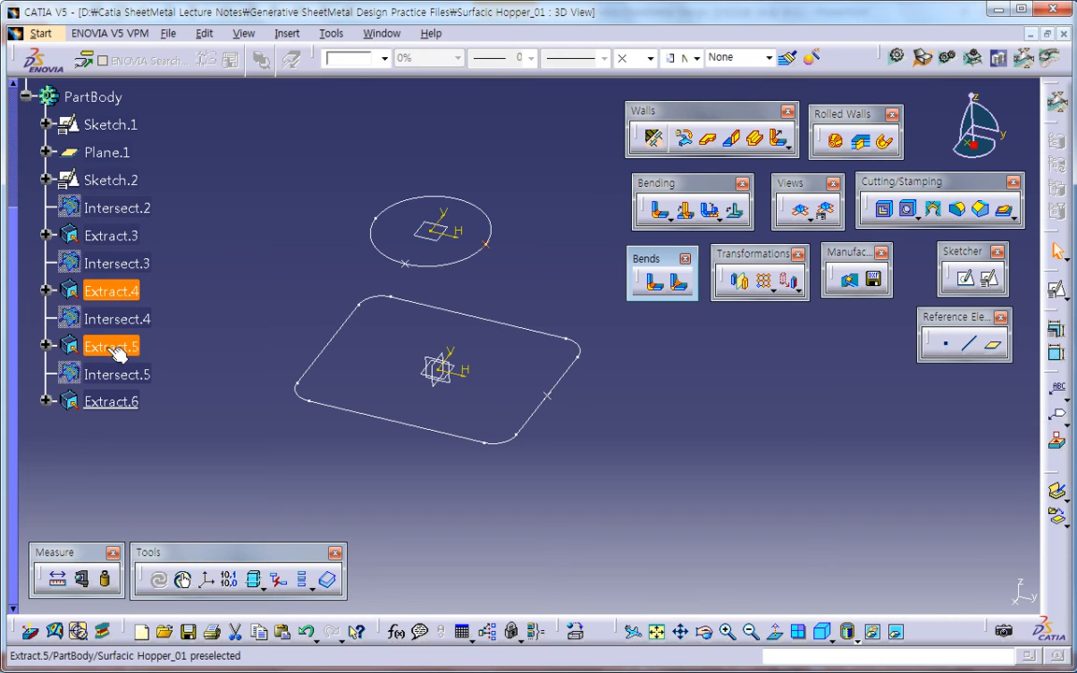
{"action": "left_click", "coordinate": [111, 347]}
{"action": "left_click", "coordinate": [111, 401]}
{"action": "left_click", "coordinate": [210, 420]}
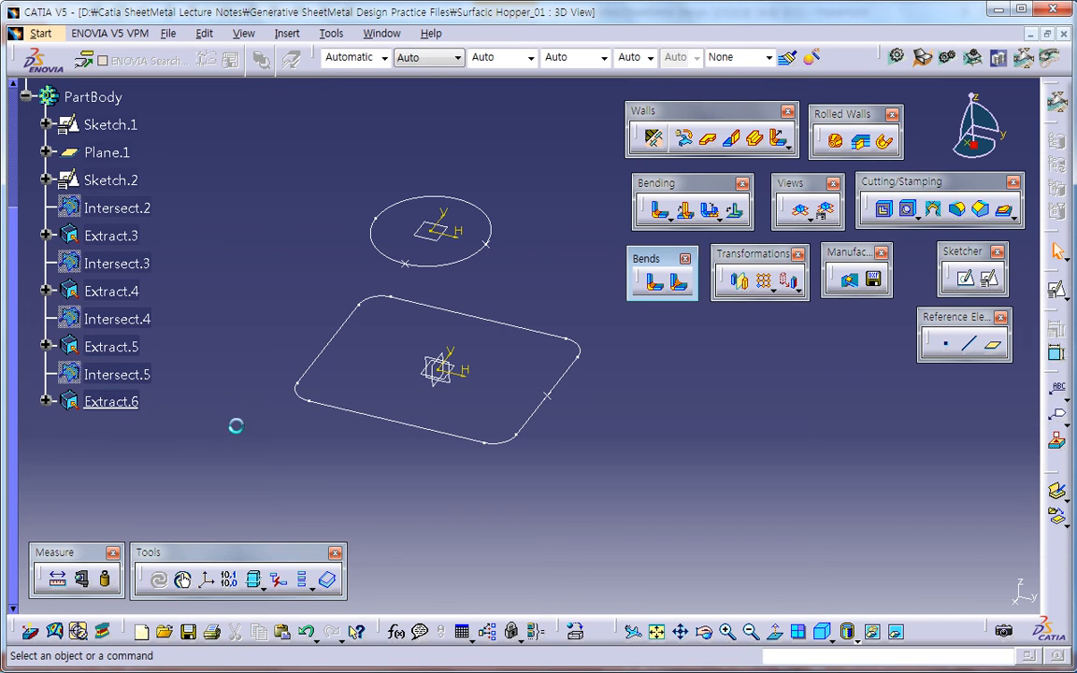
Undo the recent operations back to the flat view, restoring the deleted Hopper.1, Line.1, Line.2 and Multi-sections Surface.1.
{"action": "key", "text": "ctrl+z"}
{"action": "key", "text": "ctrl+z"}
{"action": "key", "text": "ctrl+z"}
{"action": "key", "text": "ctrl+z"}
{"action": "key", "text": "ctrl+z"}
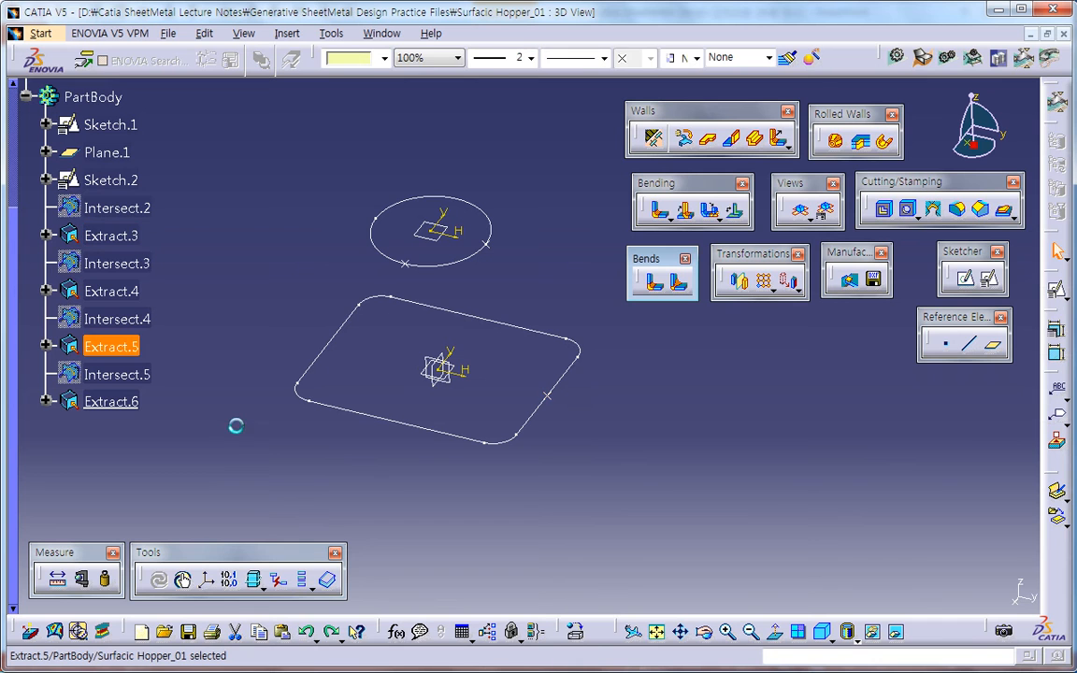
{"action": "key", "text": "ctrl+z"}
{"action": "key", "text": "ctrl+z"}
{"action": "key", "text": "ctrl+z"}
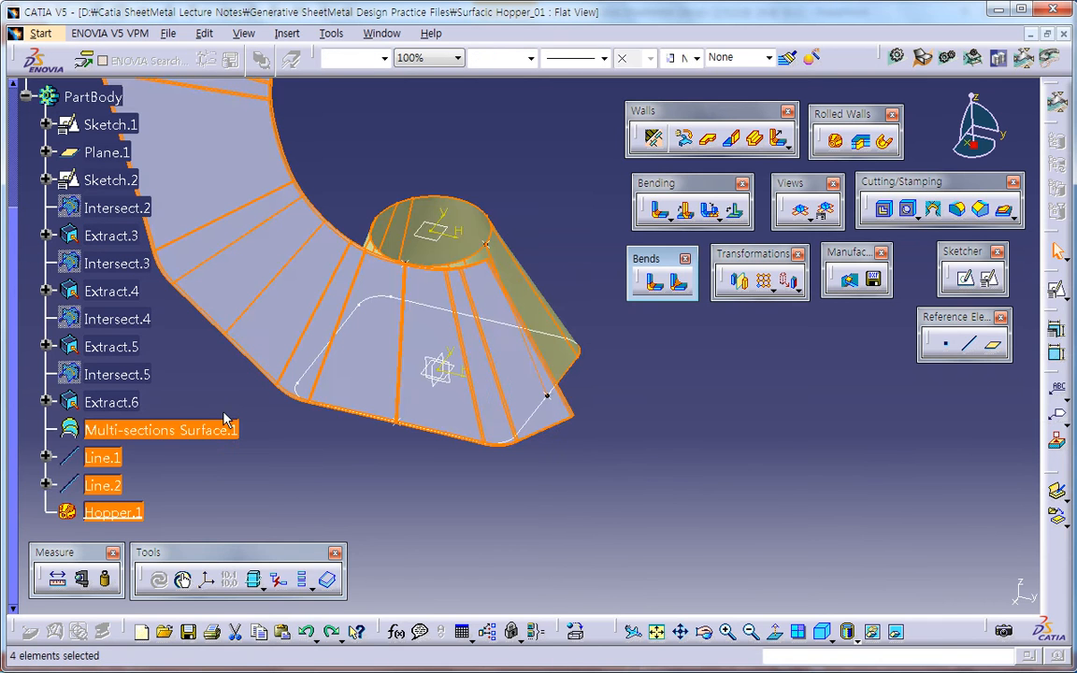
{"action": "left_click", "coordinate": [298, 456]}
{"action": "left_click", "coordinate": [126, 427]}
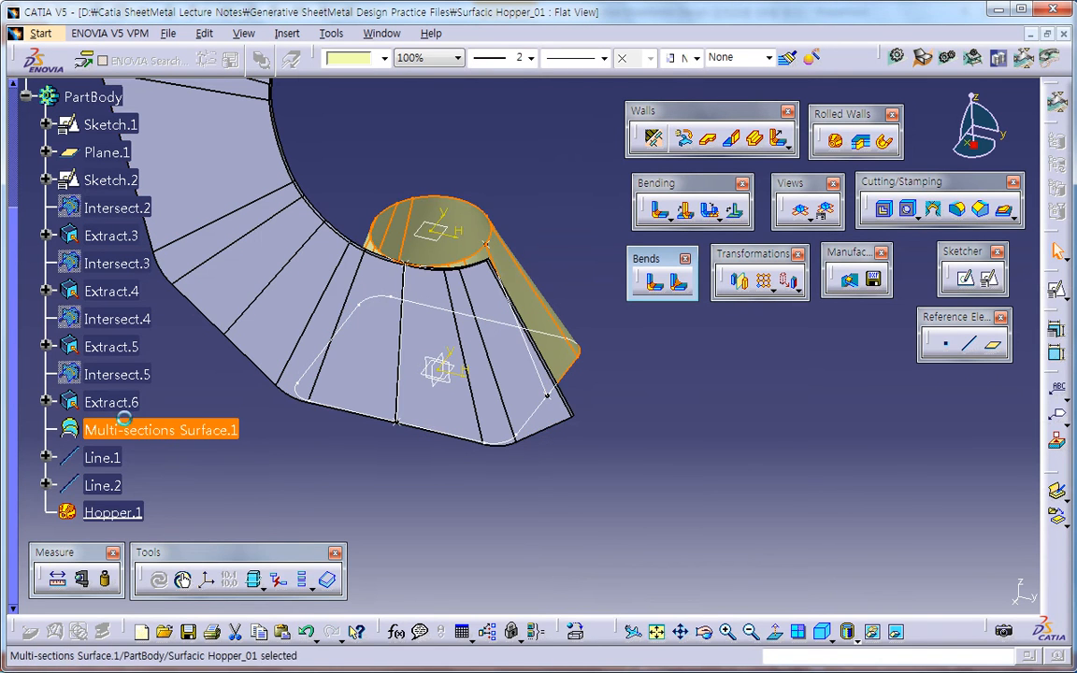
{"action": "left_click", "coordinate": [178, 465]}
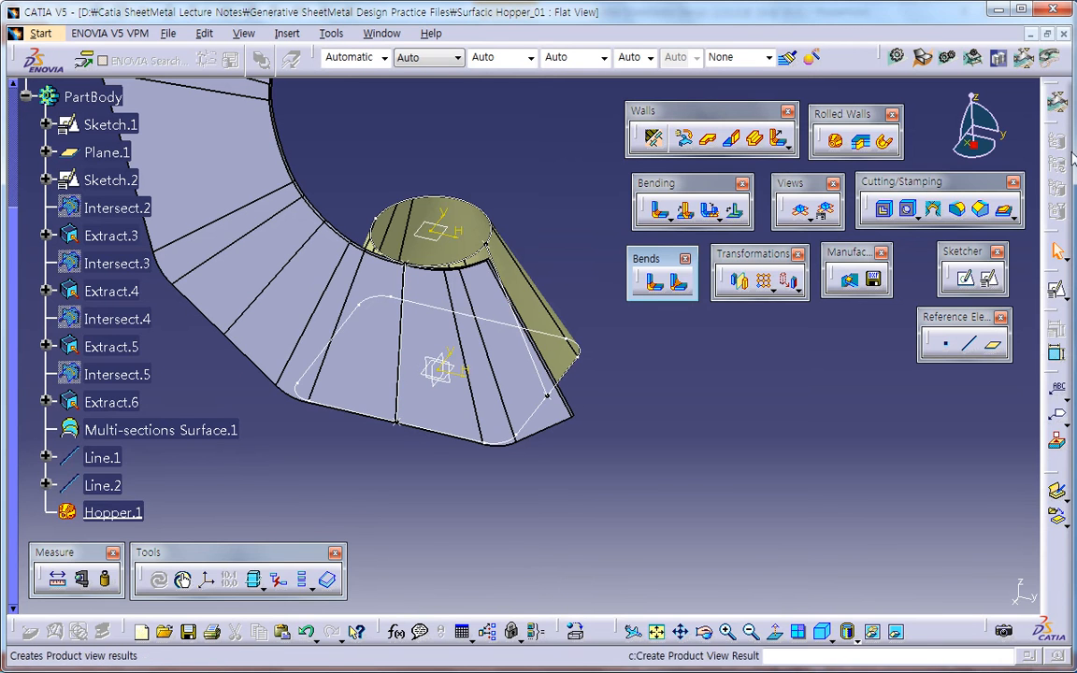
Close Surfacic Hopper_01 without saving and reopen its original part from the "Surfacic Hopper 01" link on the PowerPoint slide.
{"action": "left_click", "coordinate": [1063, 34]}
{"action": "left_click", "coordinate": [685, 377]}
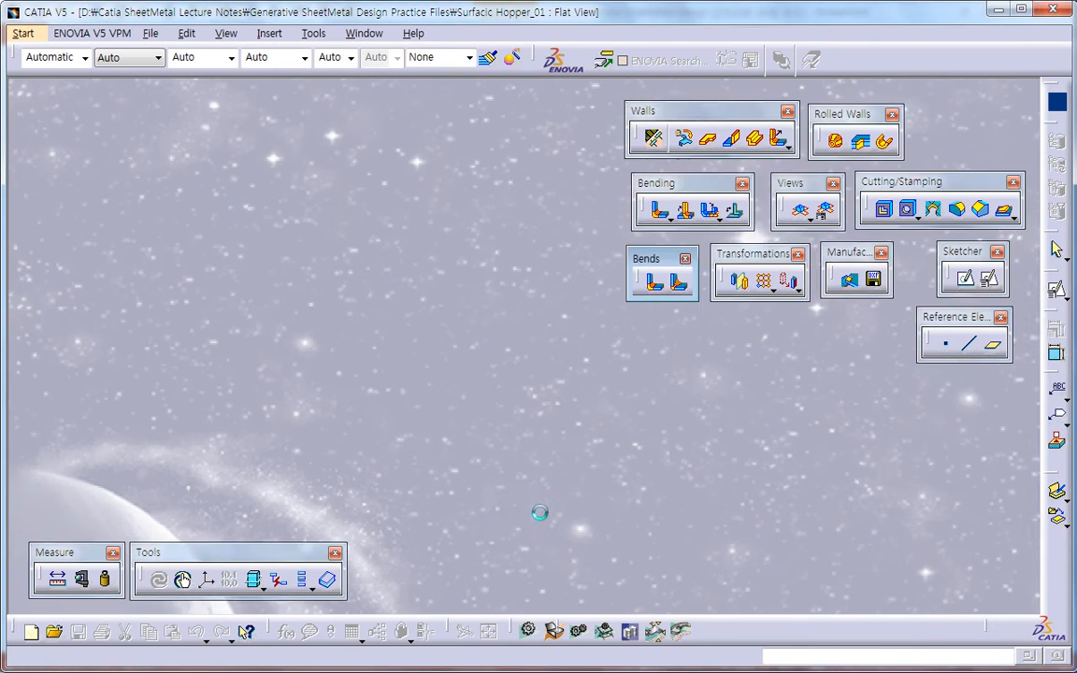
{"action": "key", "text": "alt+Tab"}
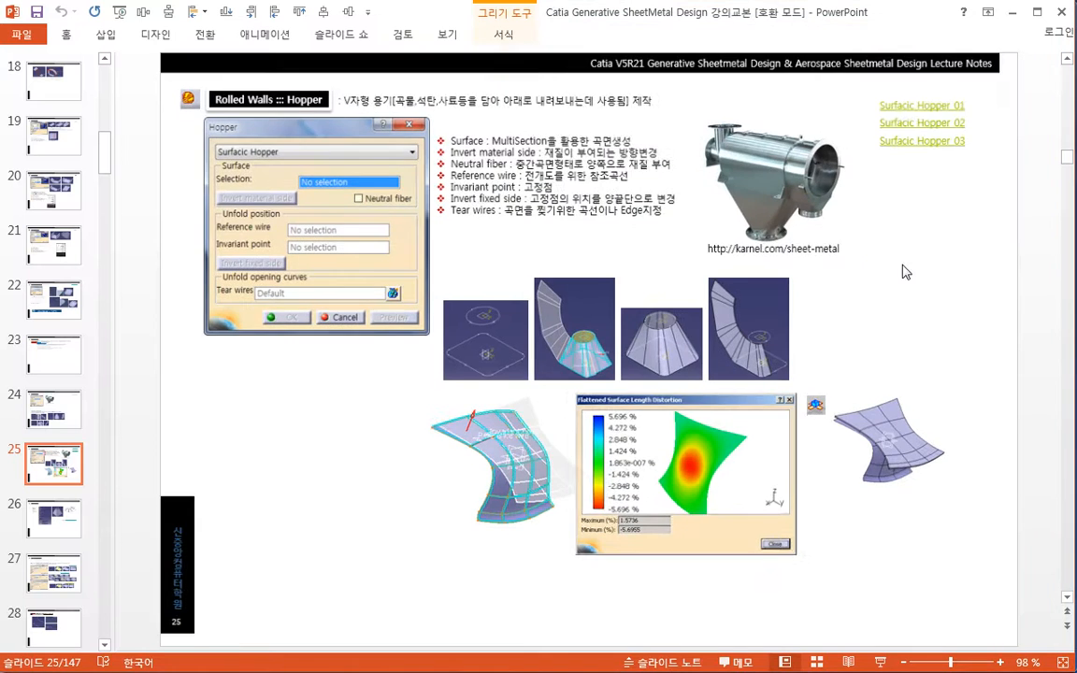
{"action": "right_click", "coordinate": [924, 114]}
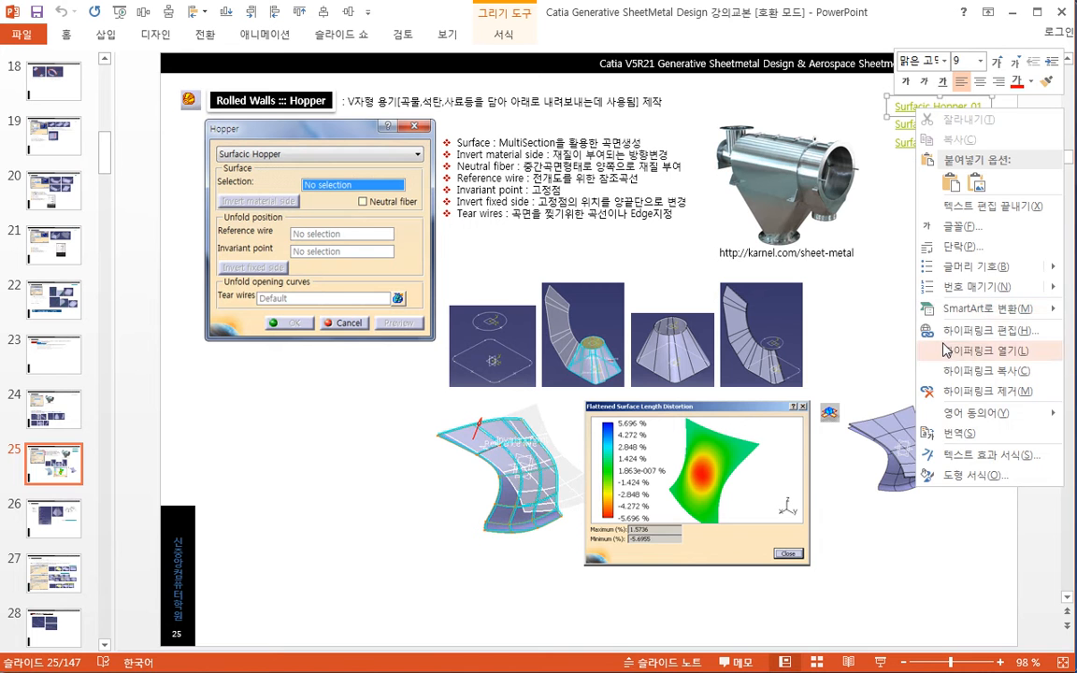
{"action": "left_click", "coordinate": [899, 413]}
Start a new hopper of type Surfacic Hopper in the reopened part.
{"action": "middle_click_drag", "start_coordinate": [560, 446], "coordinate": [485, 469]}
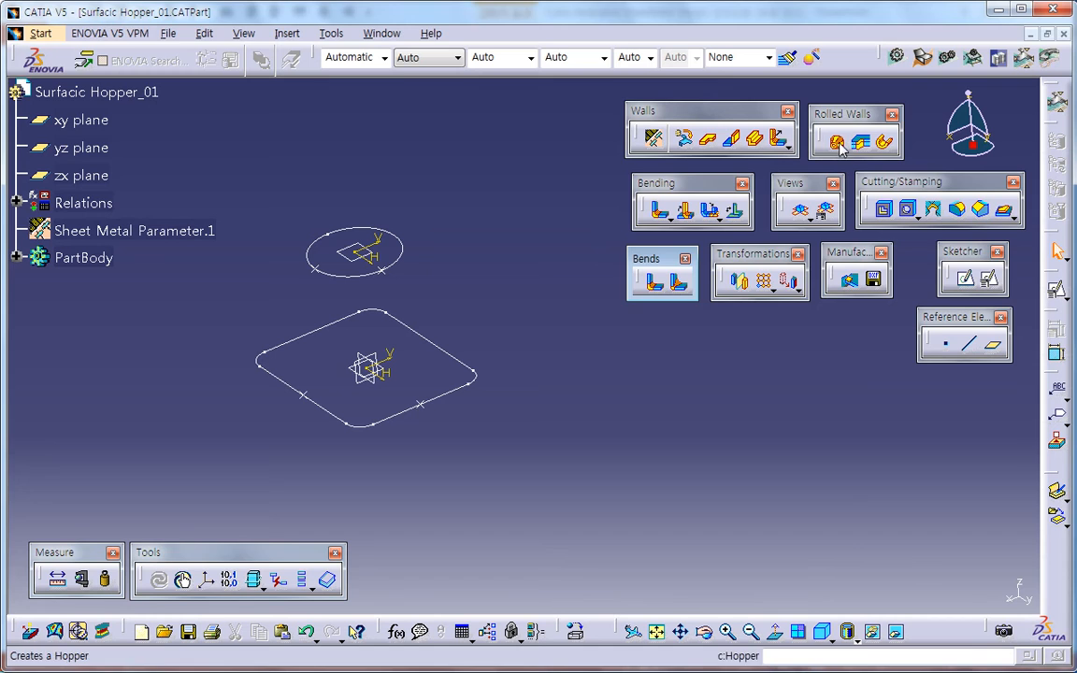
{"action": "left_click", "coordinate": [679, 282]}
{"action": "right_click", "coordinate": [753, 368]}
{"action": "left_click", "coordinate": [795, 375]}
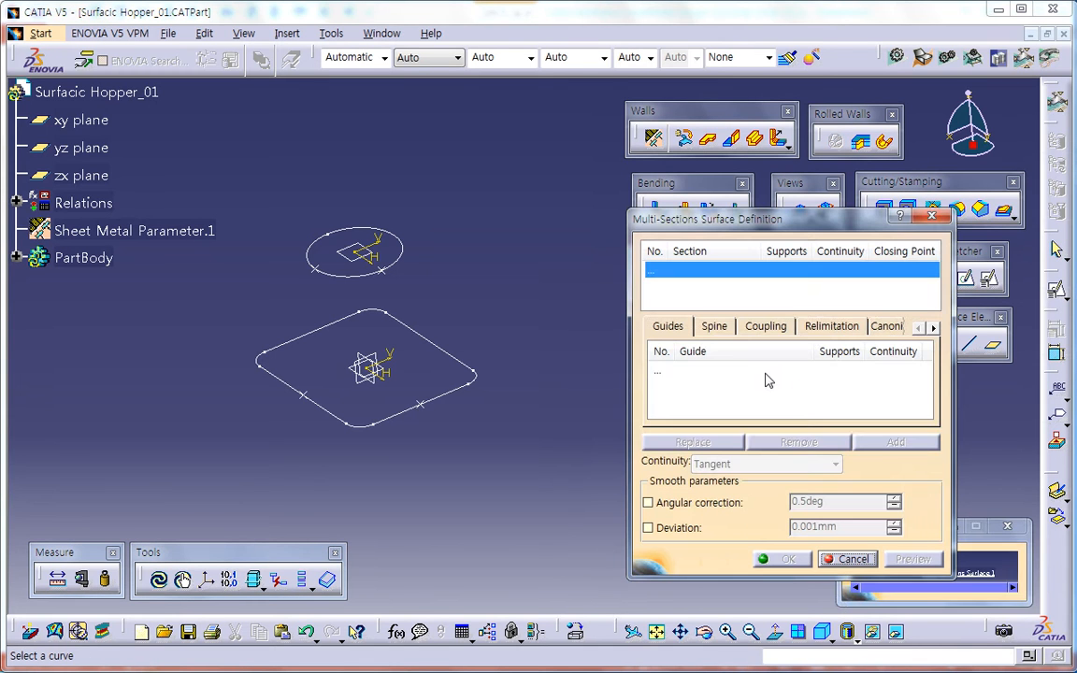
{"action": "left_click", "coordinate": [826, 559]}
Start a multi-sections surface as the hopper's surface, with the rounded rectangle Sketch.1 and the circle Sketch.2 as sections.
{"action": "right_click", "coordinate": [754, 368]}
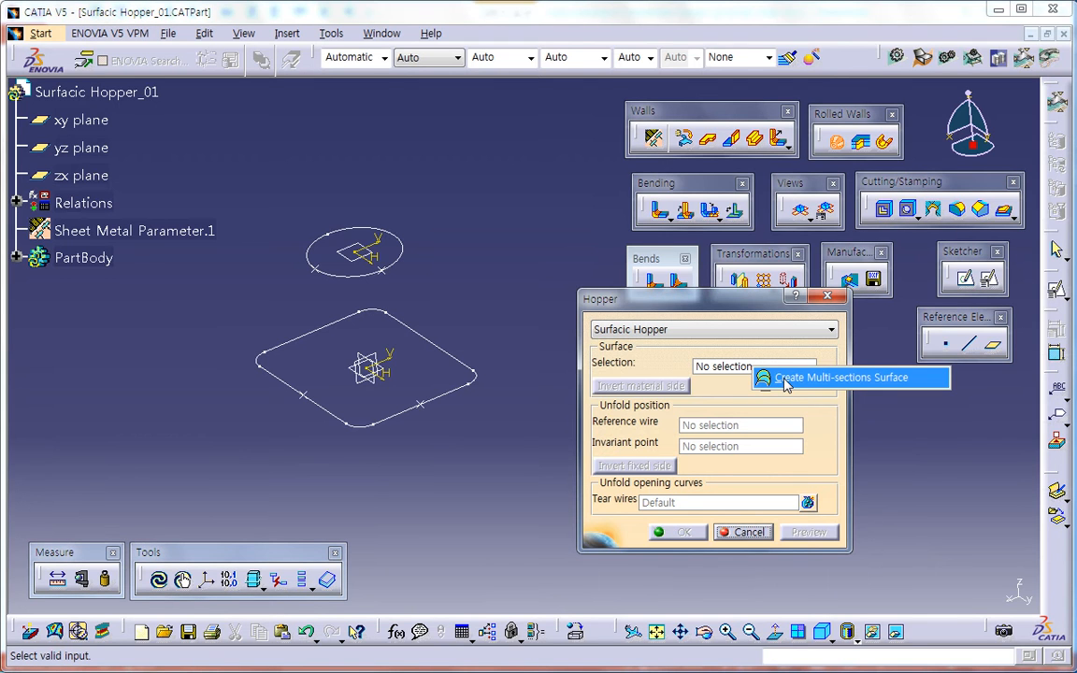
{"action": "left_click", "coordinate": [785, 383]}
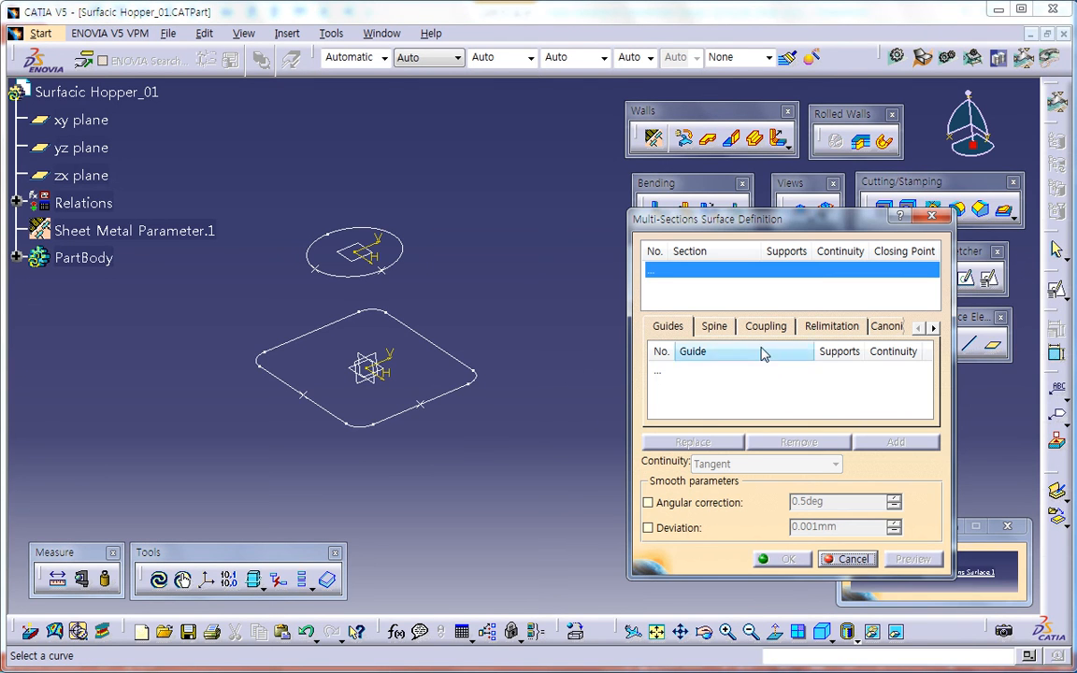
{"action": "left_click", "coordinate": [411, 417]}
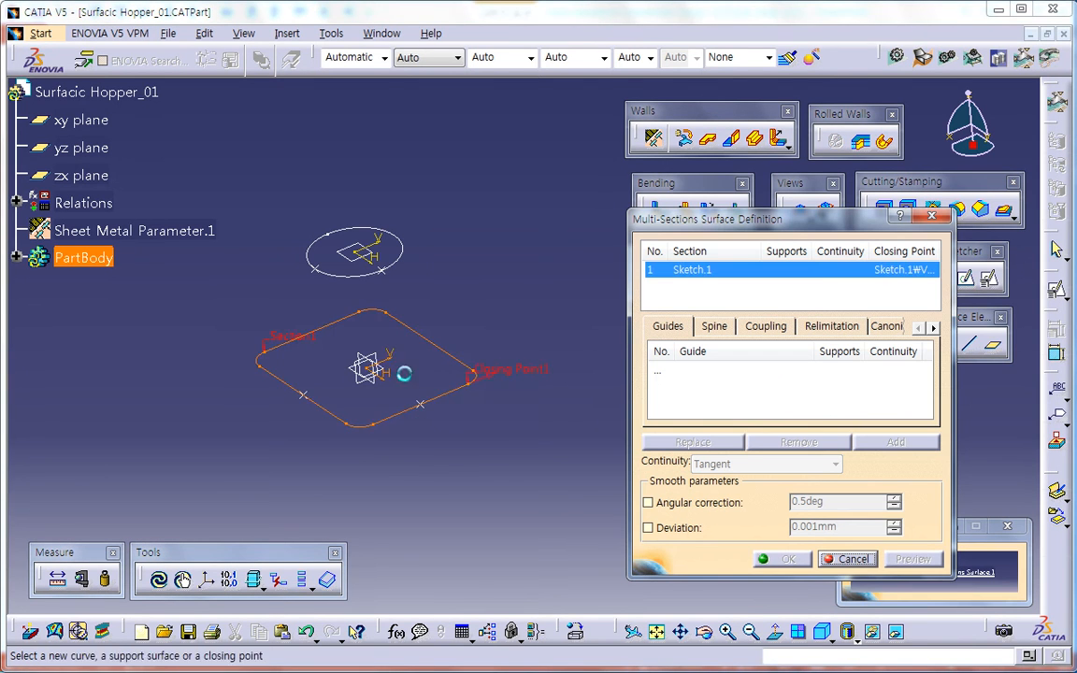
{"action": "left_click", "coordinate": [365, 278]}
Replace the rounded rectangle's closing point with Extract.3 and the circle's with the corresponding point on its edge, and complete the multi-sections surface.
{"action": "right_click", "coordinate": [528, 379]}
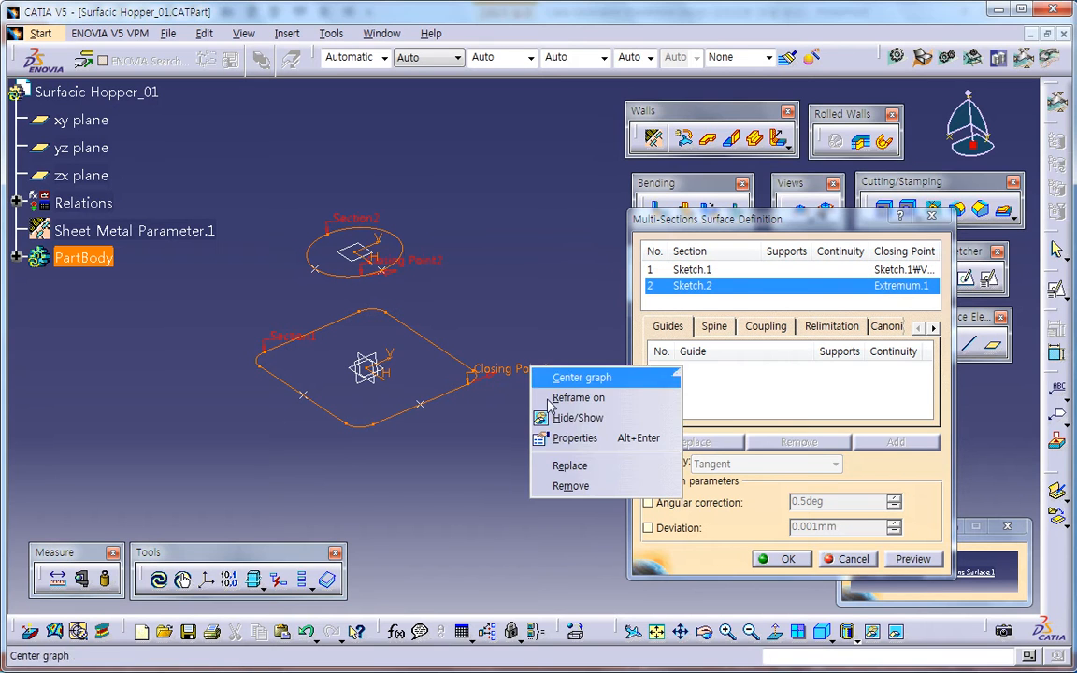
{"action": "left_click", "coordinate": [557, 464]}
{"action": "left_click", "coordinate": [423, 409]}
{"action": "mouse_move", "coordinate": [468, 327]}
{"action": "middle_mouse_down"}
{"action": "mouse_move", "coordinate": [489, 348]}
{"action": "mouse_move", "coordinate": [469, 303]}
{"action": "middle_mouse_up"}
{"action": "right_click", "coordinate": [401, 272]}
{"action": "left_click", "coordinate": [418, 370]}
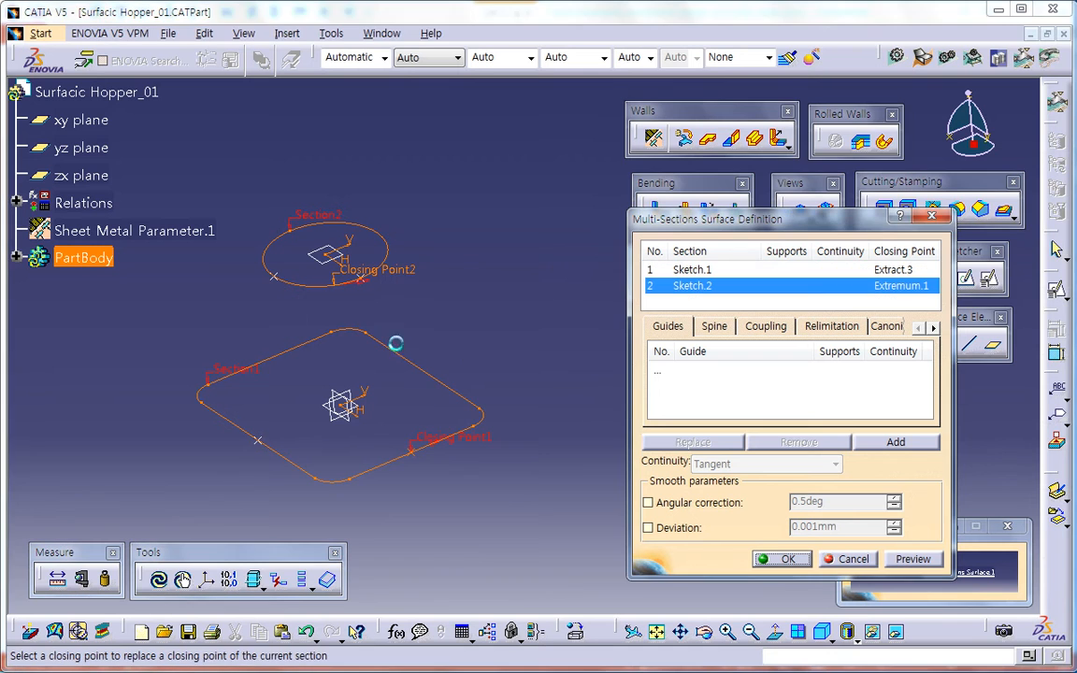
{"action": "left_click", "coordinate": [362, 279]}
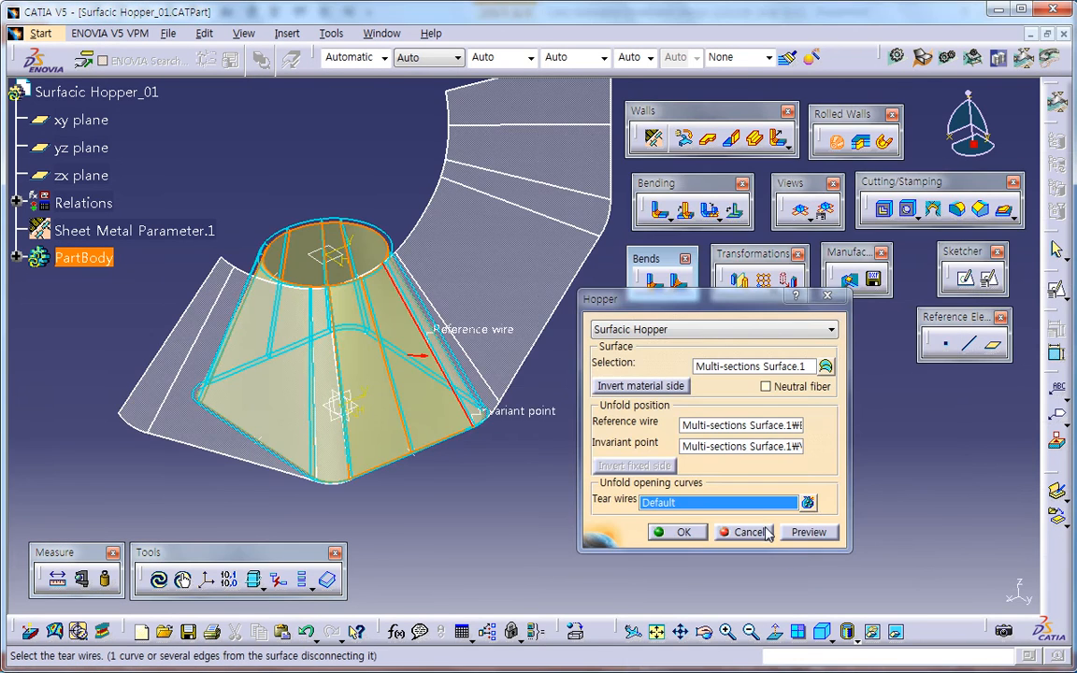
Create a point-point line from Extract.6 to Extract.5 supported on Multi-sections Surface.1 as the reference wire, and set Extract.5 as the invariant point.
{"action": "left_click", "coordinate": [713, 426]}
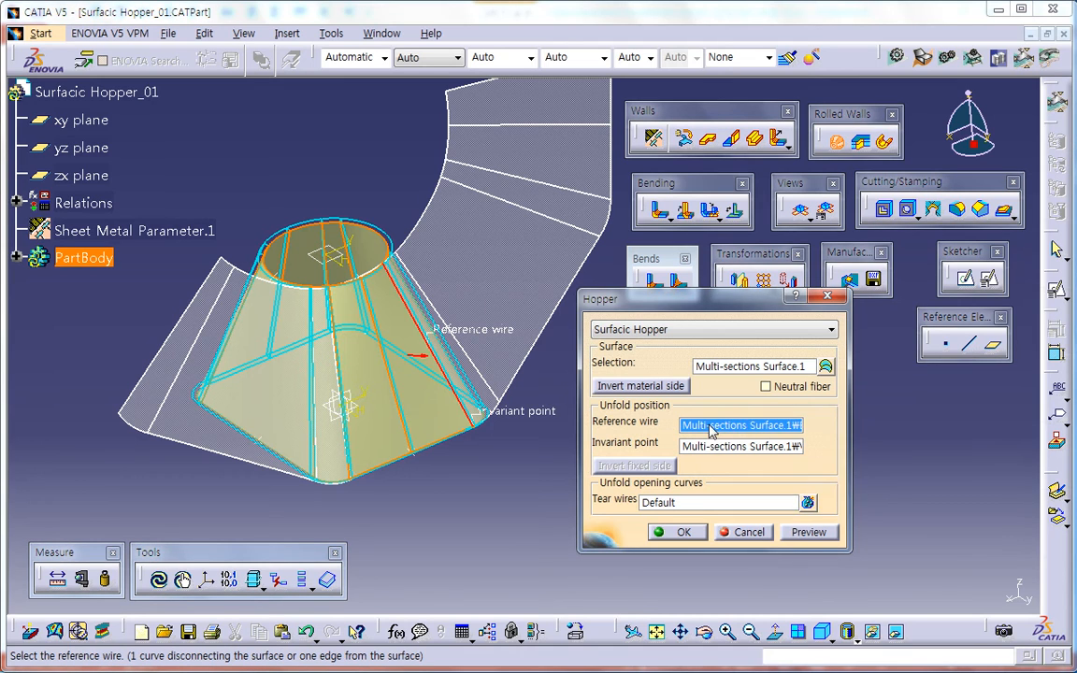
{"action": "right_click", "coordinate": [712, 427]}
{"action": "left_click", "coordinate": [753, 466]}
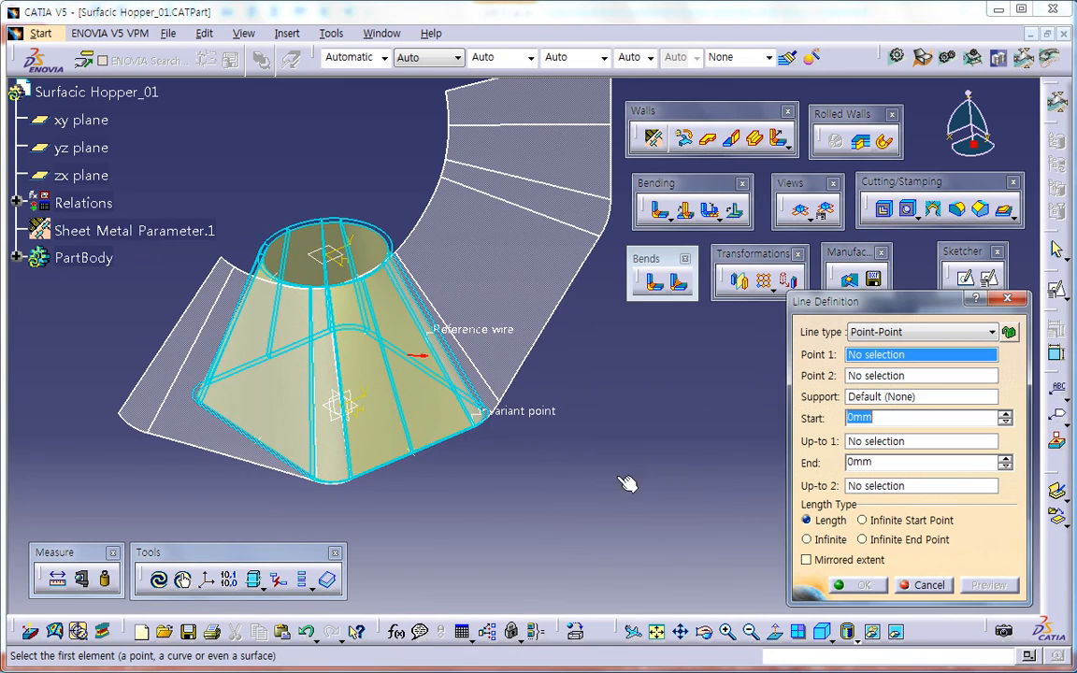
{"action": "middle_click_drag", "start_coordinate": [464, 507], "coordinate": [433, 344]}
{"action": "left_click", "coordinate": [383, 276]}
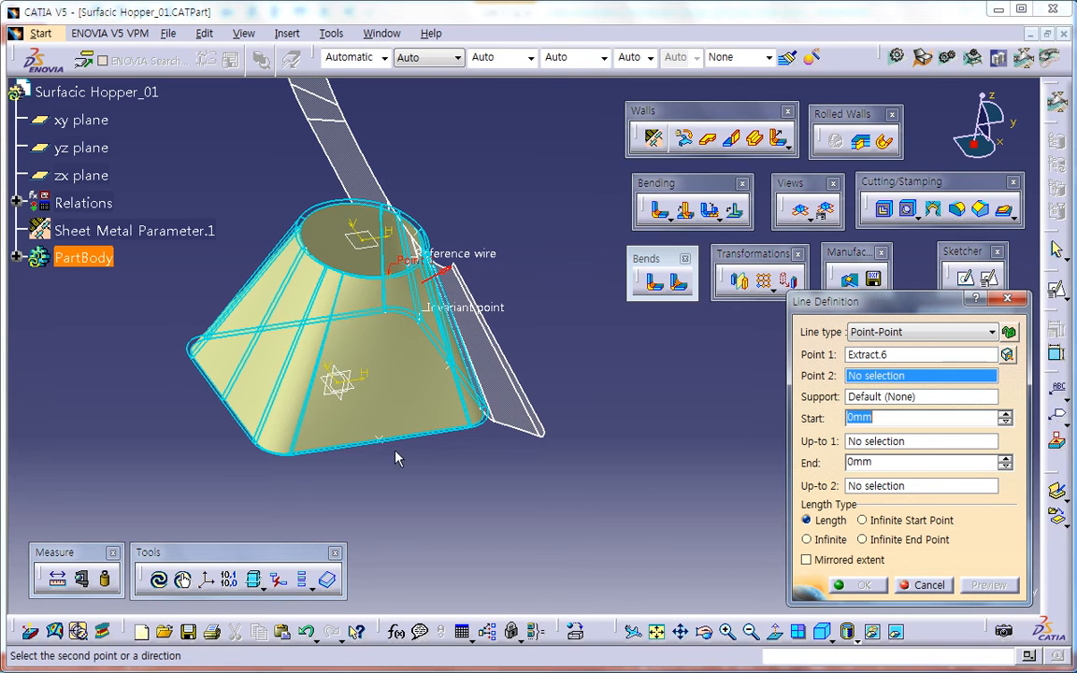
{"action": "left_click", "coordinate": [379, 428]}
{"action": "left_click", "coordinate": [414, 371]}
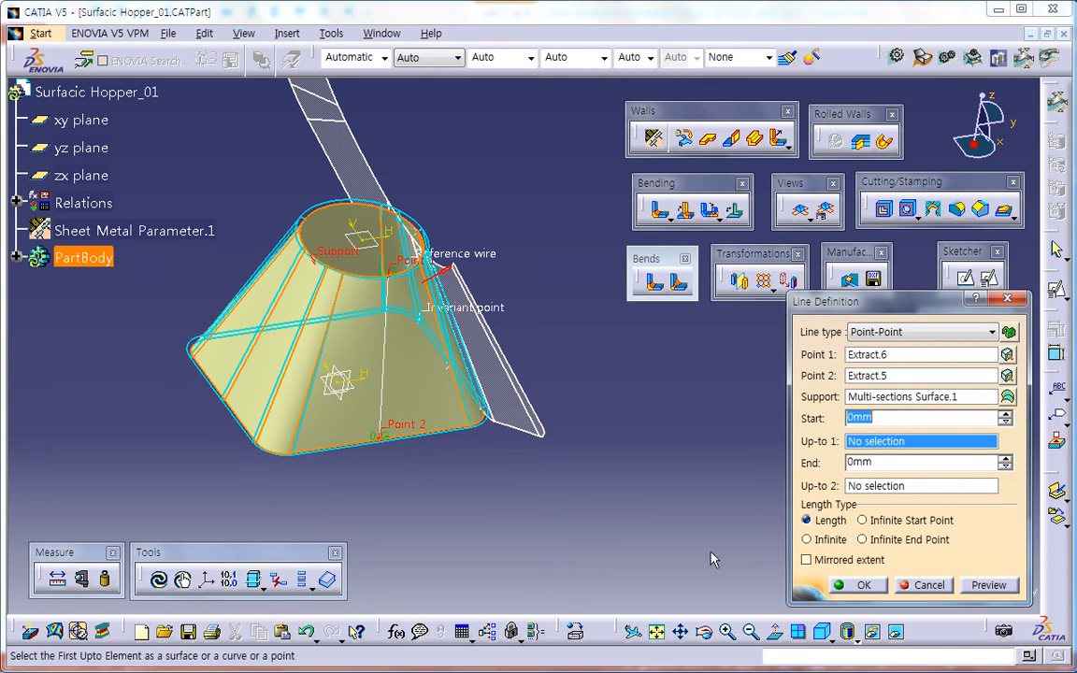
{"action": "left_click", "coordinate": [863, 586]}
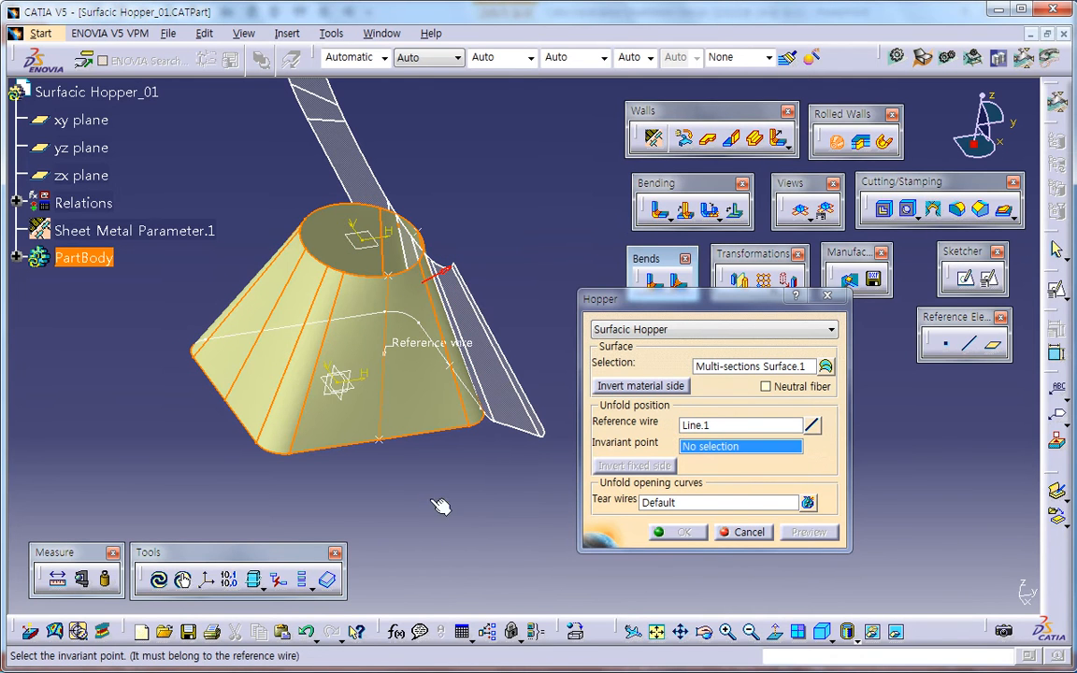
{"action": "left_click", "coordinate": [381, 440]}
Create a point-point line from Extract.4 to Extract.3 supported on Multi-sections Surface.1 as the tear wire, and complete the hopper.
{"action": "middle_click_drag", "start_coordinate": [436, 477], "coordinate": [383, 357]}
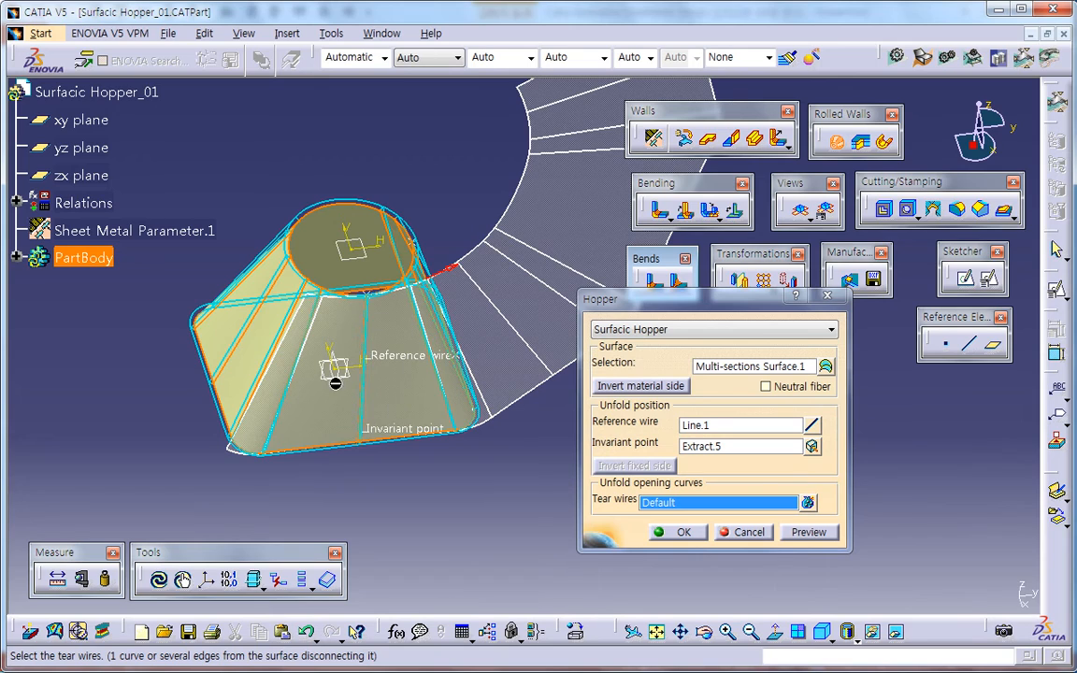
{"action": "middle_click_drag", "start_coordinate": [416, 424], "coordinate": [387, 253]}
{"action": "middle_click_drag", "start_coordinate": [473, 409], "coordinate": [542, 392]}
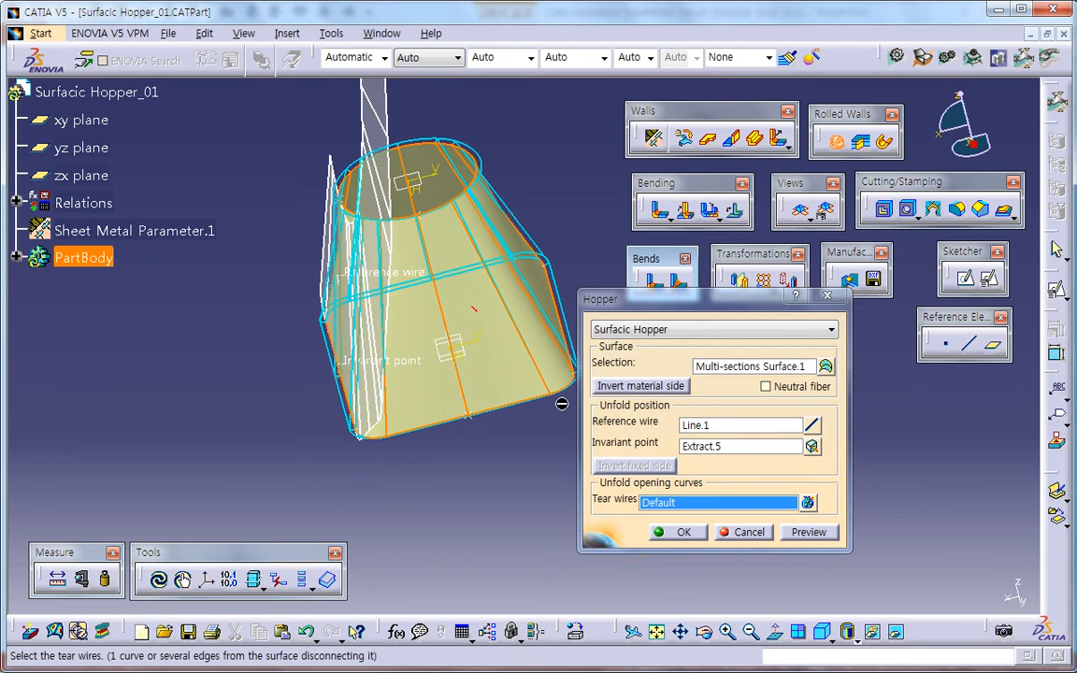
{"action": "right_click", "coordinate": [693, 510]}
{"action": "left_click", "coordinate": [719, 515]}
{"action": "left_click", "coordinate": [430, 224]}
{"action": "middle_click_drag", "start_coordinate": [449, 252], "coordinate": [542, 346]}
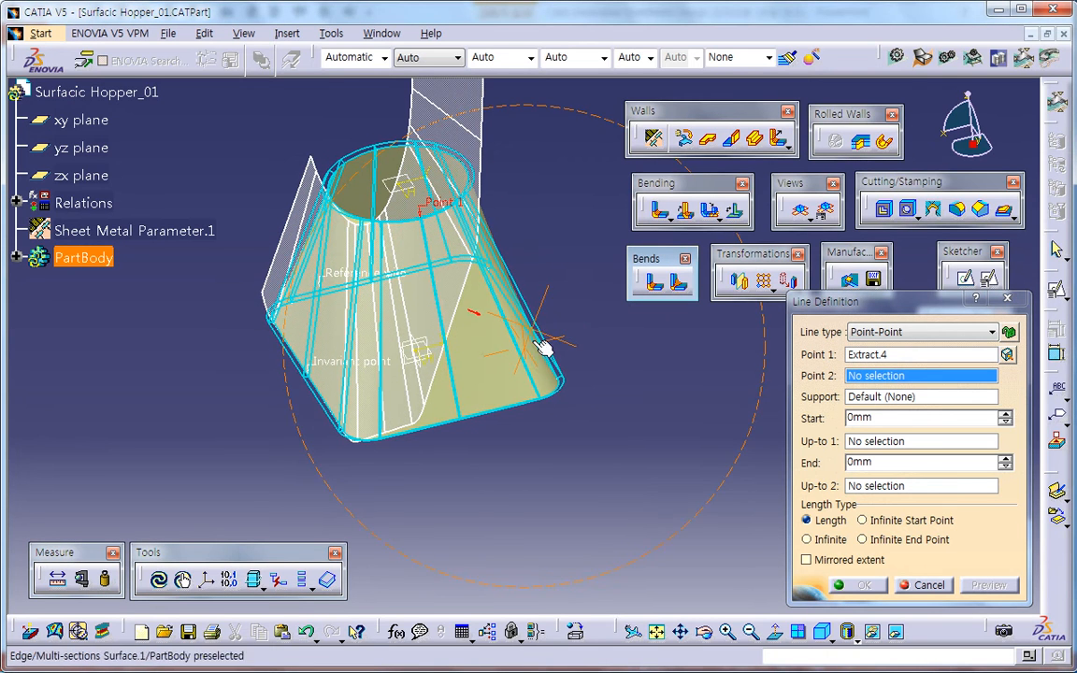
{"action": "left_click", "coordinate": [458, 416]}
{"action": "left_click", "coordinate": [477, 379]}
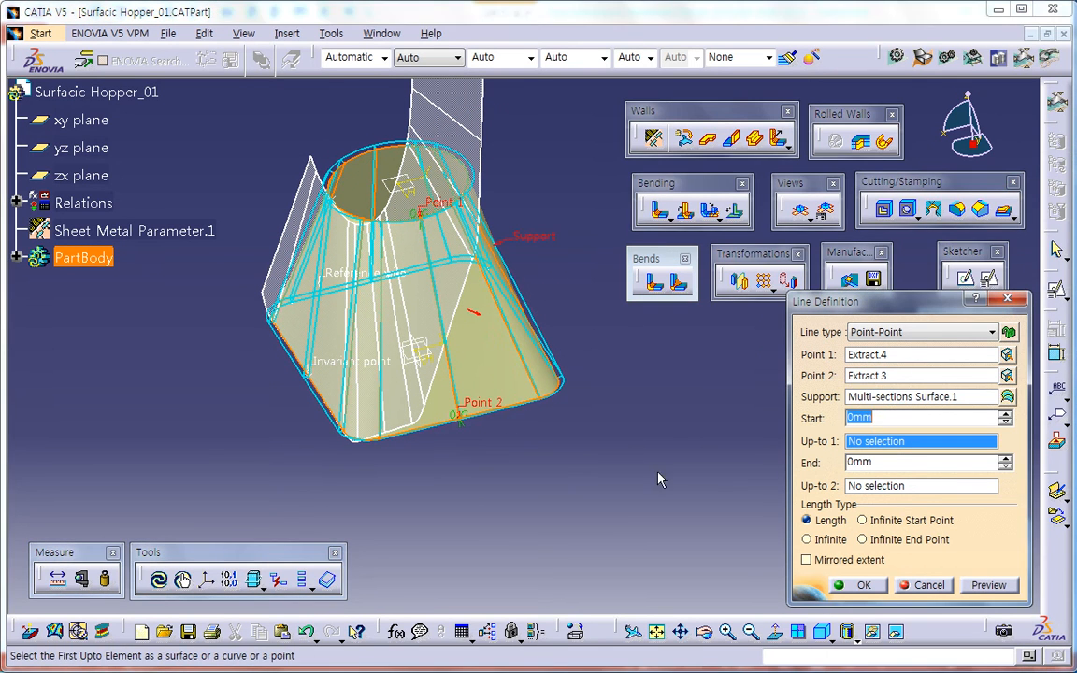
{"action": "left_click", "coordinate": [866, 587]}
{"action": "middle_click_drag", "start_coordinate": [393, 450], "coordinate": [516, 587]}
{"action": "middle_click_drag", "start_coordinate": [529, 535], "coordinate": [580, 563]}
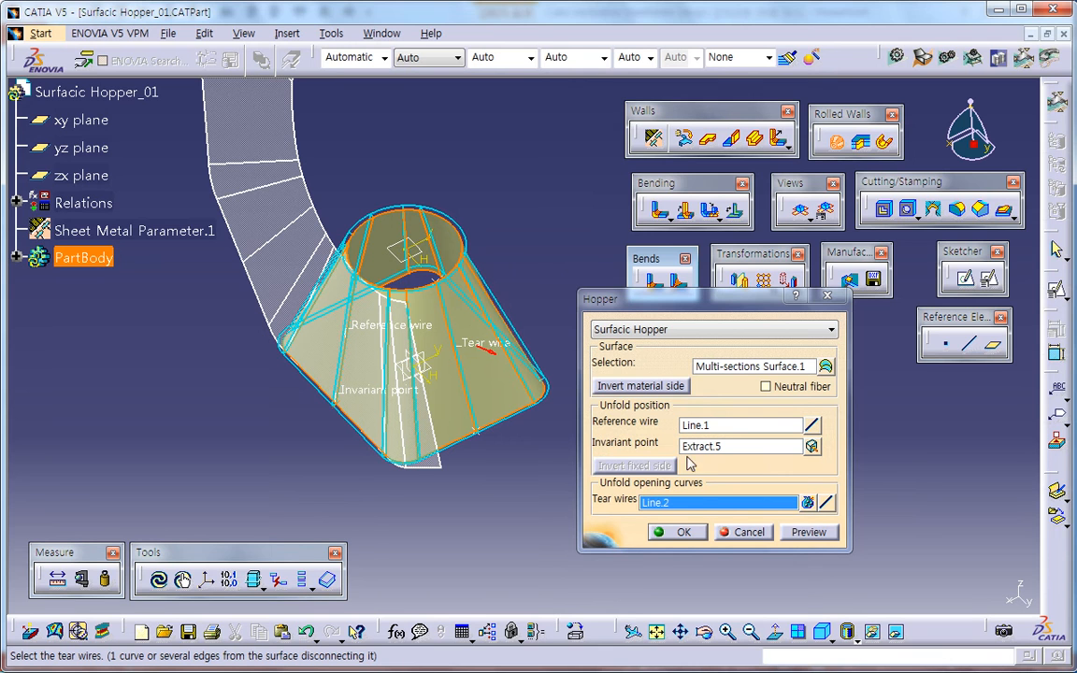
{"action": "left_click", "coordinate": [683, 532]}
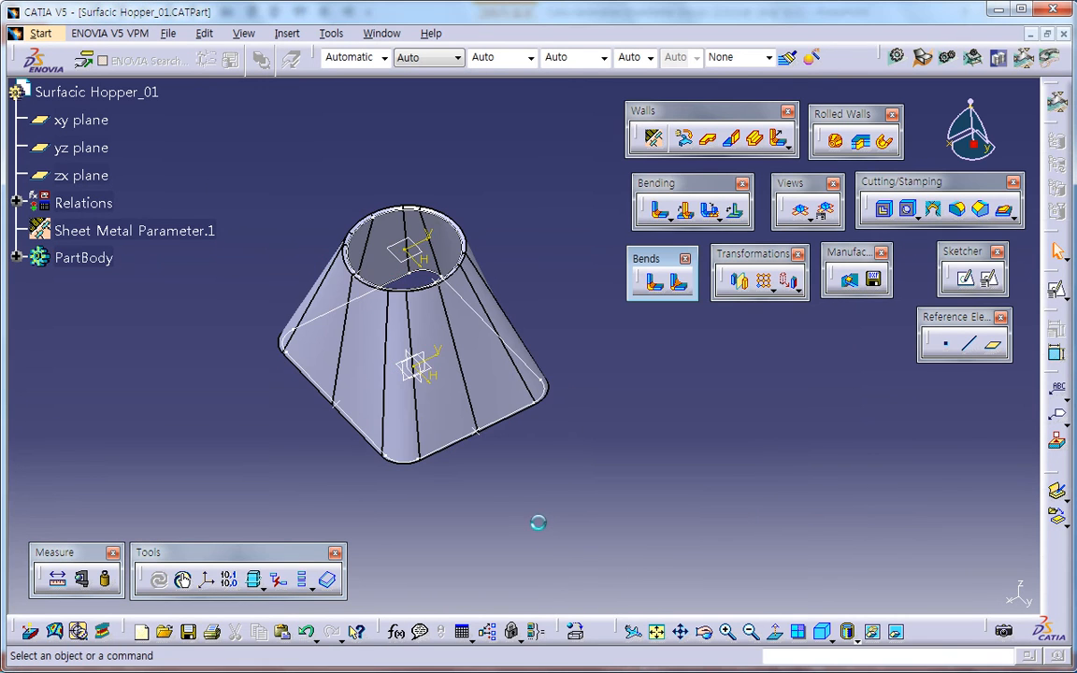
Unfold the finished hopper to its flat pattern, fold it back to 3D and inspect the shape.
{"action": "middle_click_drag", "start_coordinate": [532, 522], "coordinate": [553, 501]}
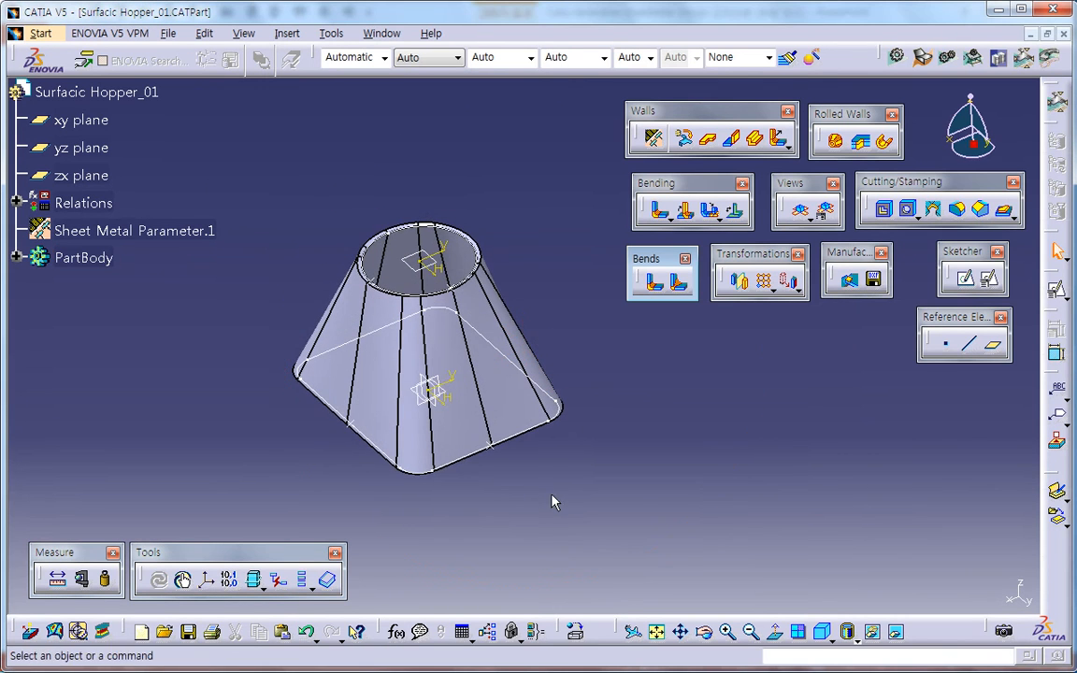
{"action": "left_click", "coordinate": [802, 213]}
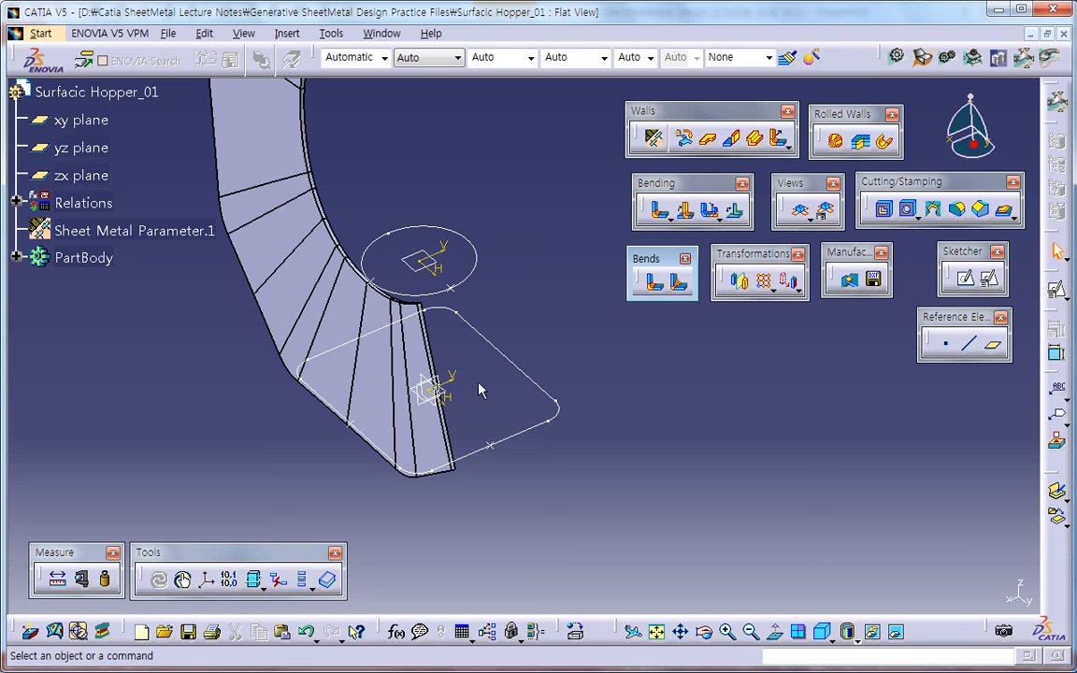
{"action": "left_click", "coordinate": [802, 213]}
{"action": "middle_click_drag", "start_coordinate": [585, 450], "coordinate": [561, 412]}
{"action": "mouse_move", "coordinate": [662, 460]}
{"action": "middle_mouse_down"}
{"action": "mouse_move", "coordinate": [672, 445]}
{"action": "mouse_move", "coordinate": [652, 441]}
{"action": "middle_mouse_up"}
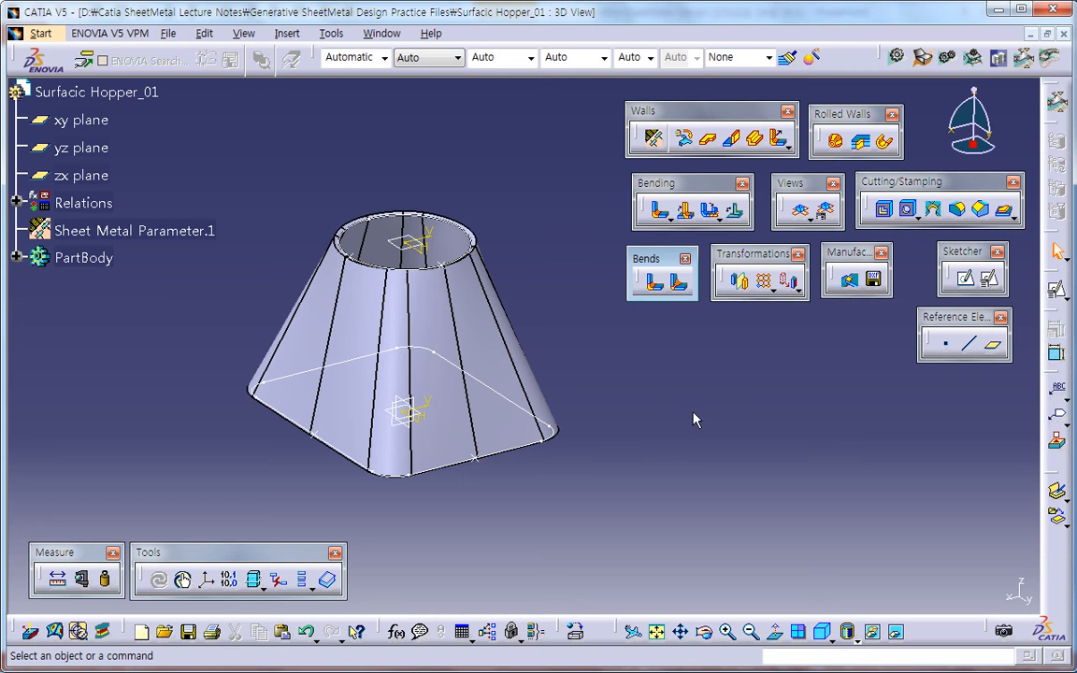
Close the Surfacic Hopper_01 part without saving and open the "Surfacic Hopper 02" link from the PowerPoint slide.
{"action": "left_click", "coordinate": [1064, 33]}
{"action": "left_click", "coordinate": [614, 381]}
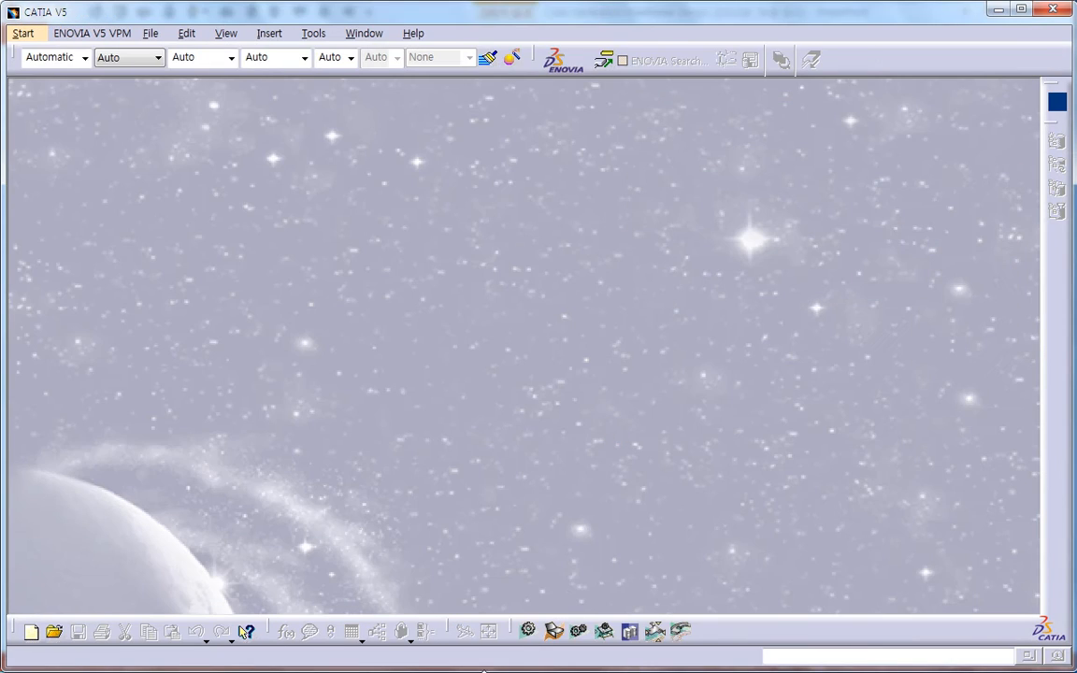
{"action": "key", "text": "alt+Tab"}
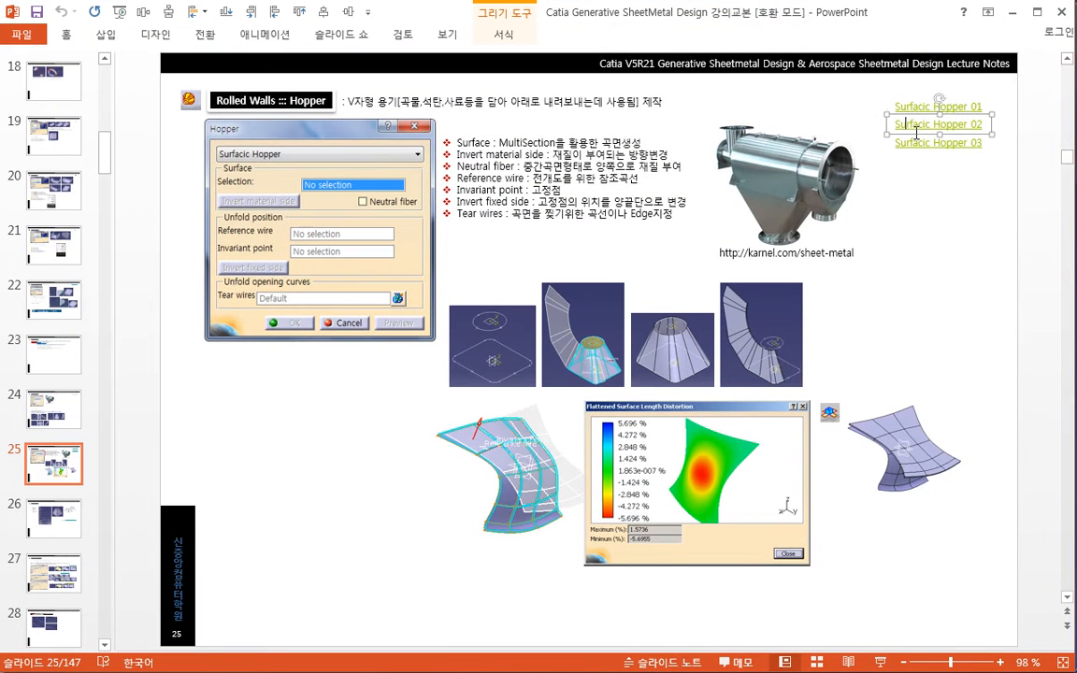
{"action": "right_click", "coordinate": [909, 126]}
{"action": "left_click", "coordinate": [934, 367]}
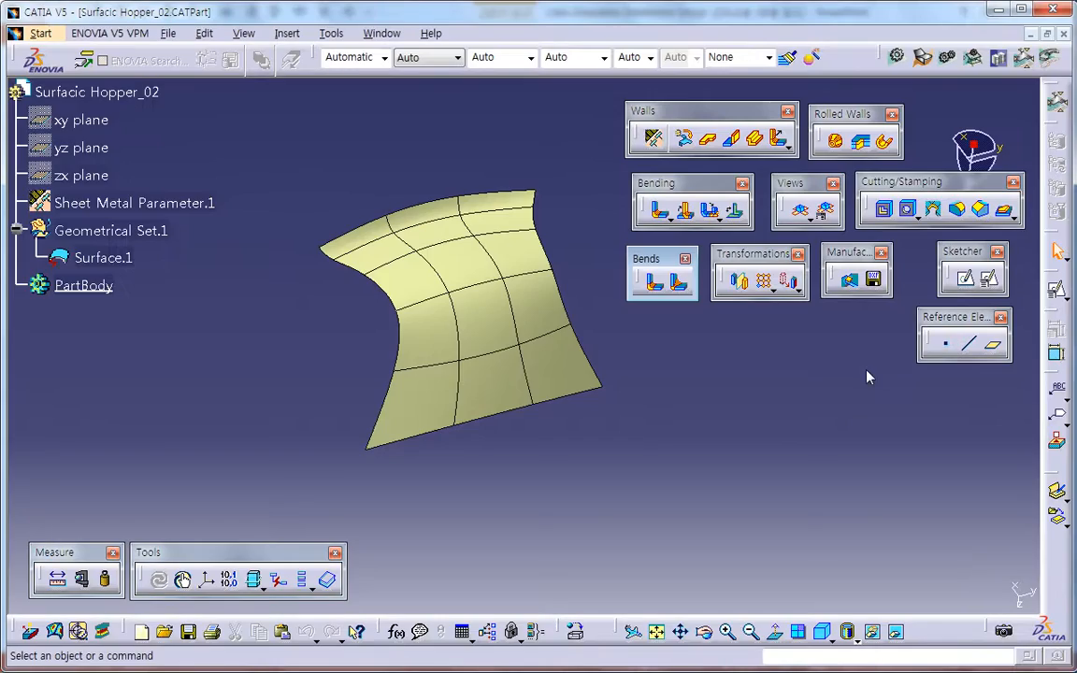
Examine the curved surface Surface.1 in Geometrical Set.1 from several angles.
{"action": "middle_click_drag", "start_coordinate": [540, 462], "coordinate": [214, 363]}
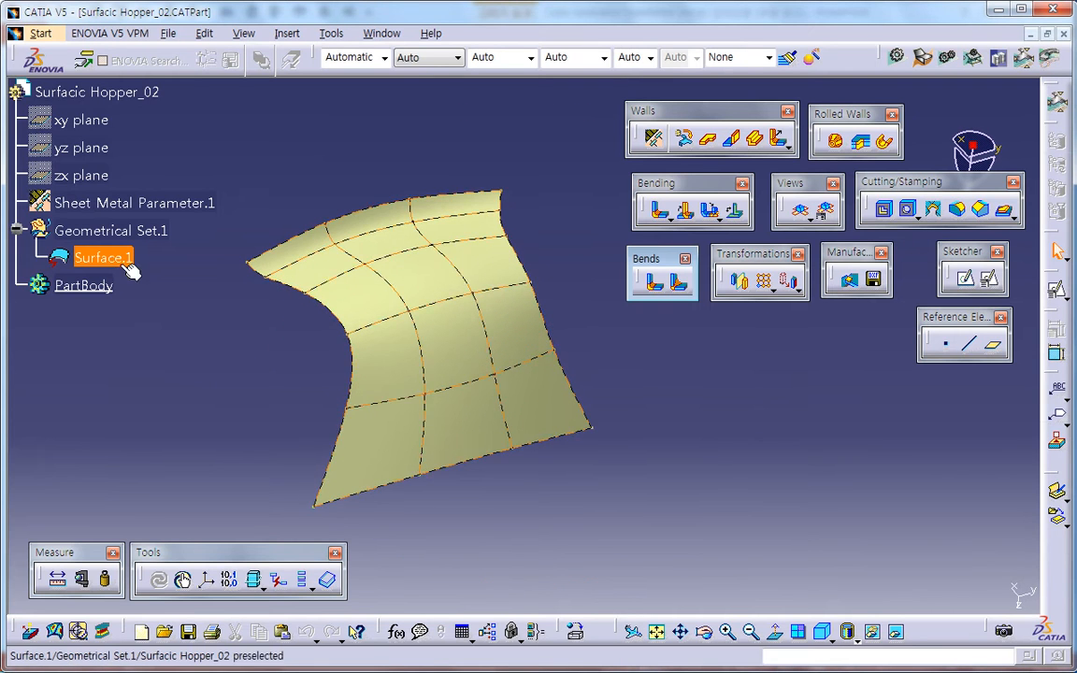
{"action": "middle_click_drag", "start_coordinate": [416, 439], "coordinate": [553, 517]}
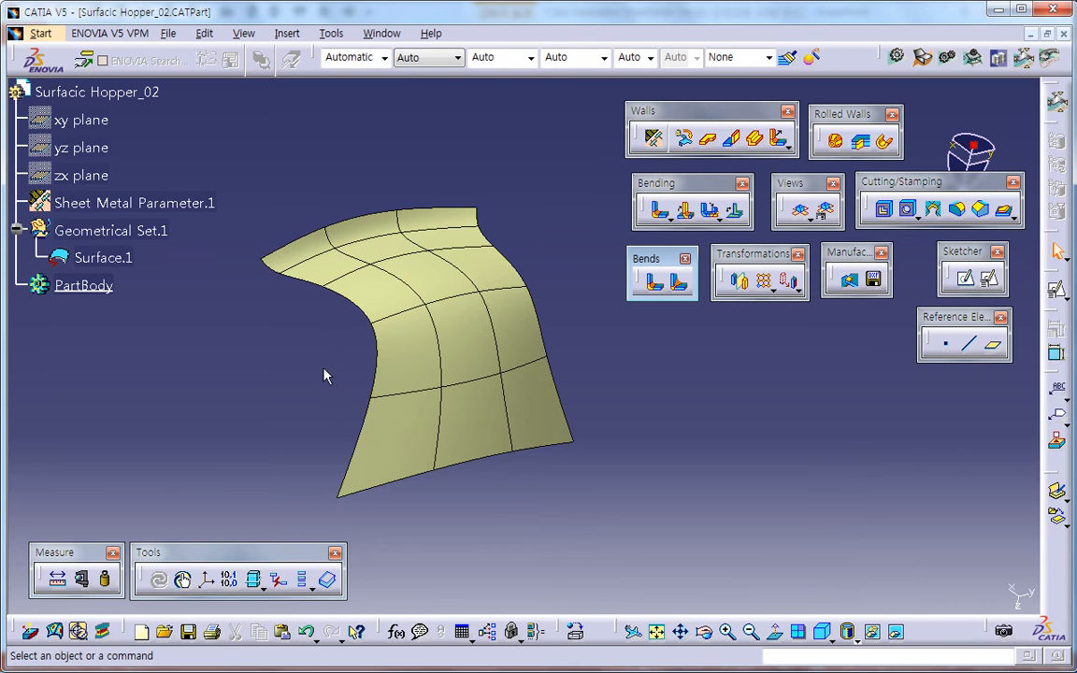
{"action": "left_click", "coordinate": [126, 262]}
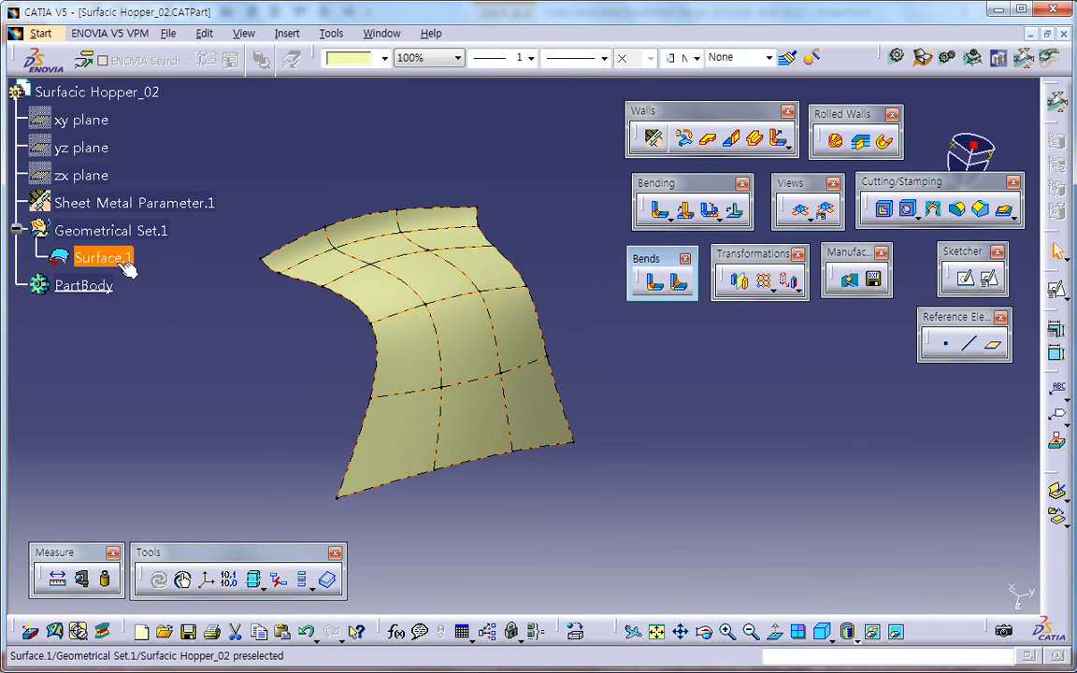
{"action": "left_click", "coordinate": [215, 326]}
{"action": "middle_click_drag", "start_coordinate": [435, 366], "coordinate": [416, 377]}
{"action": "middle_click_drag", "start_coordinate": [319, 373], "coordinate": [563, 338]}
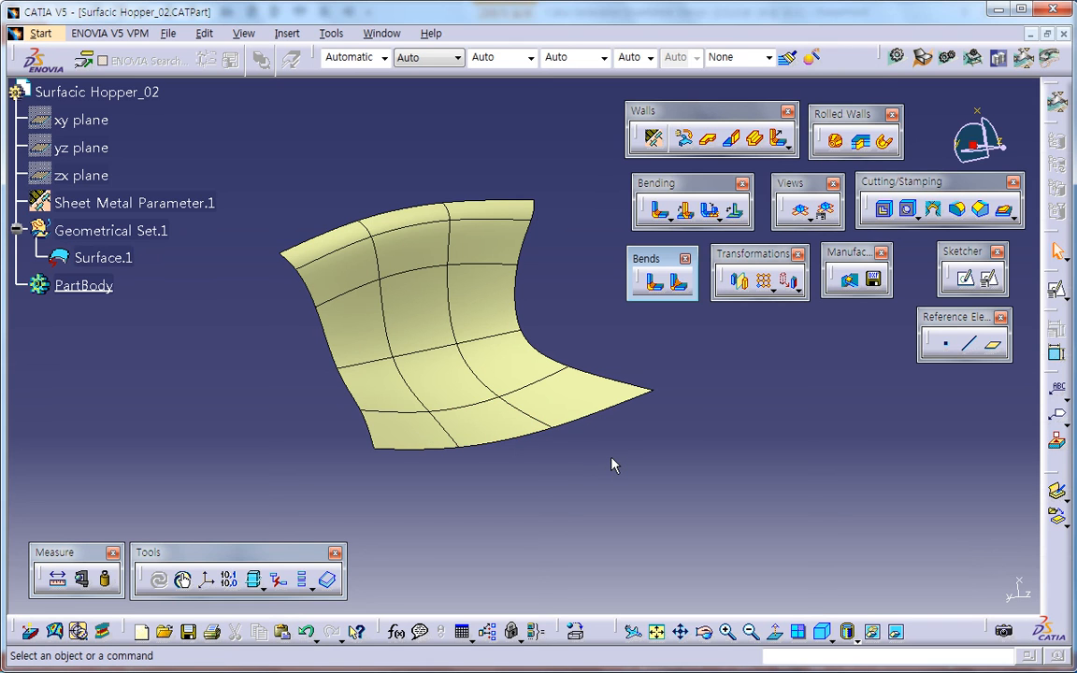
{"action": "middle_click_drag", "start_coordinate": [512, 447], "coordinate": [420, 369]}
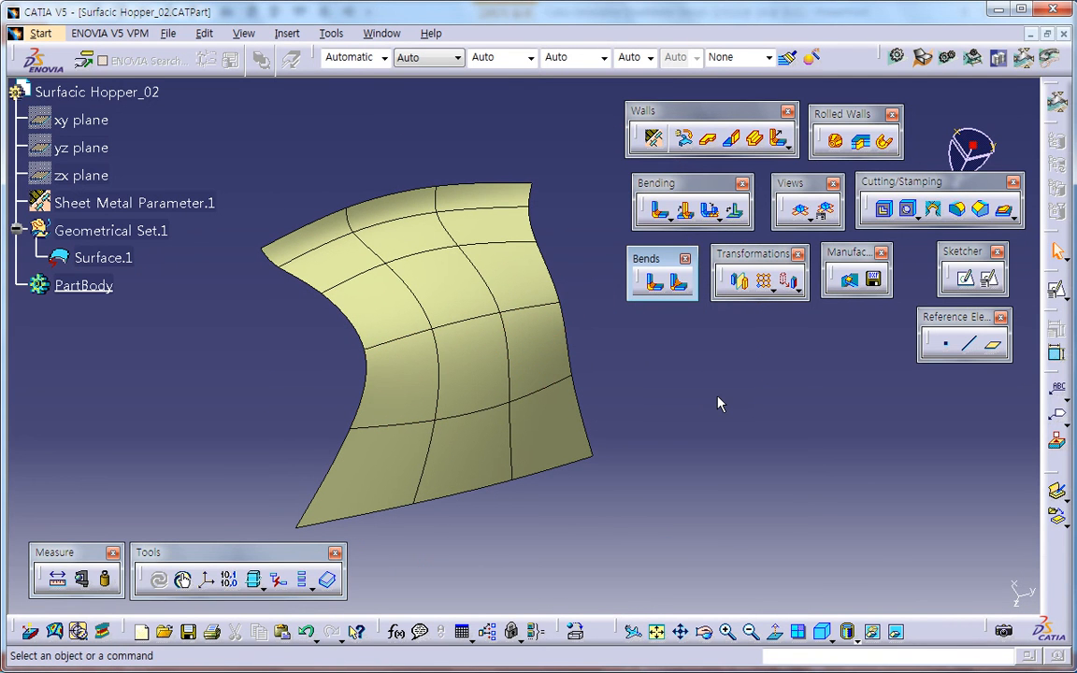
Start a Surfacic Hopper from Surface.1 with the default reference wire, invariant point and tear wires, and preview its unfolded shape.
{"action": "left_click", "coordinate": [838, 143]}
{"action": "middle_click_drag", "start_coordinate": [548, 378], "coordinate": [660, 338]}
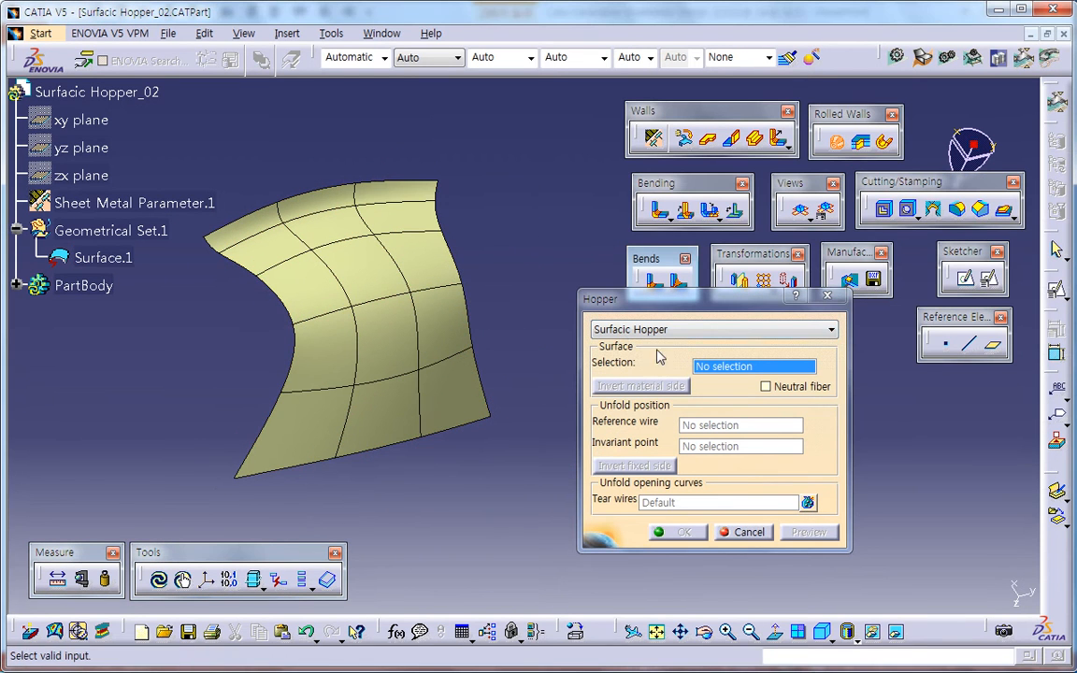
{"action": "left_click", "coordinate": [441, 395]}
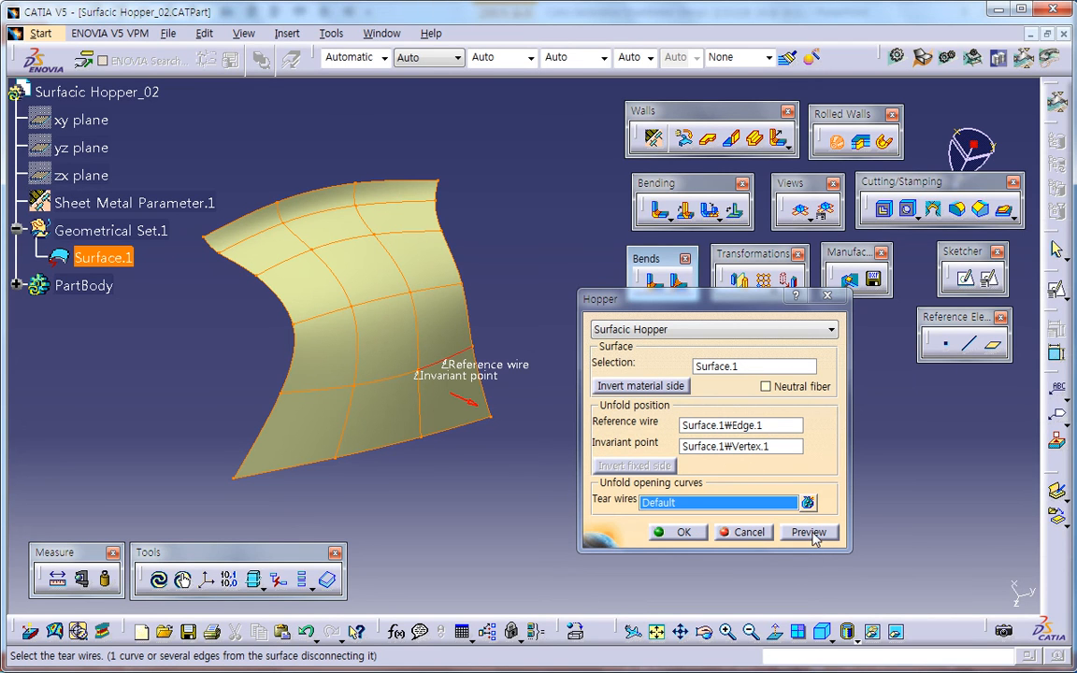
{"action": "left_click", "coordinate": [808, 532]}
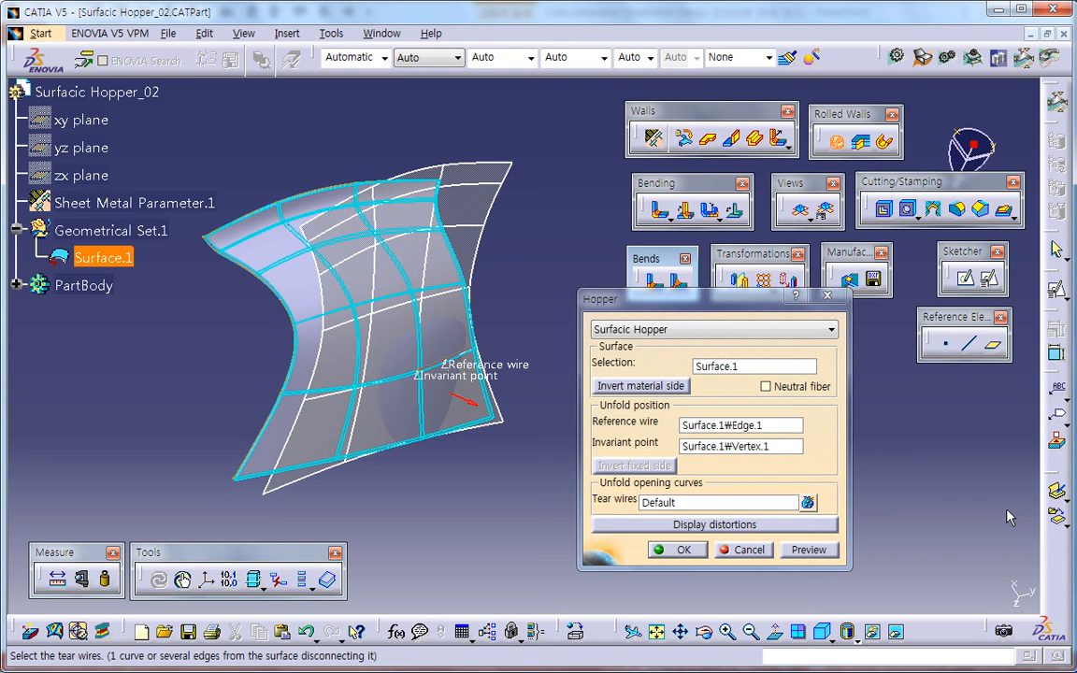
{"action": "middle_click_drag", "start_coordinate": [355, 489], "coordinate": [423, 513]}
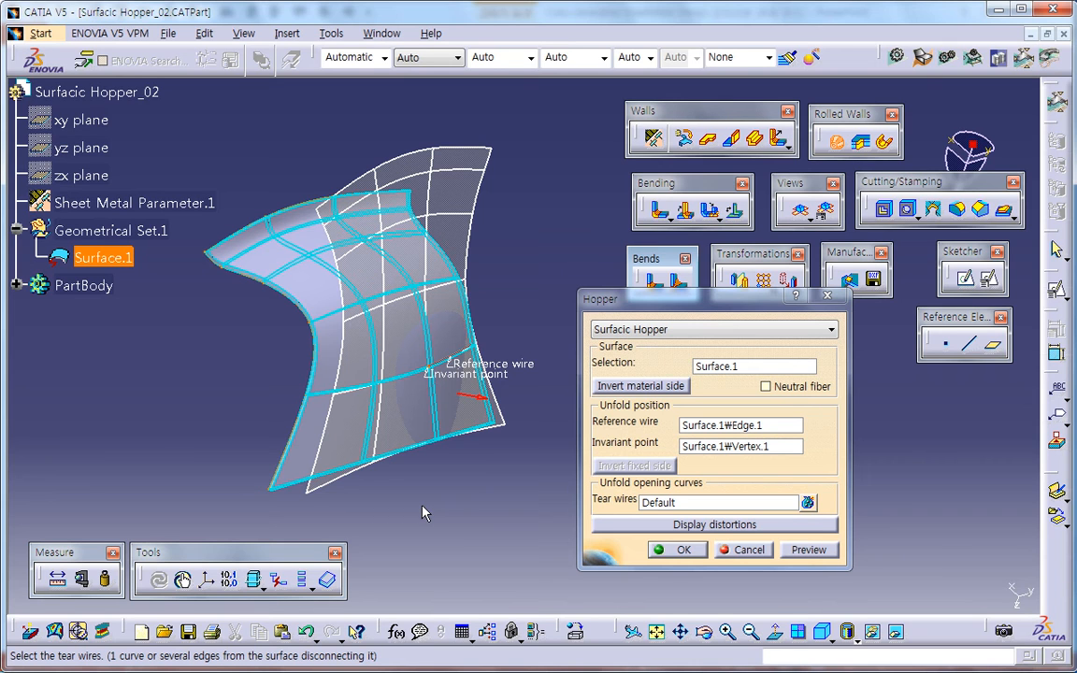
Display the flattened surface's length distortions for the previewed hopper and compare them with the folded and unfolded shapes.
{"action": "left_click", "coordinate": [730, 526]}
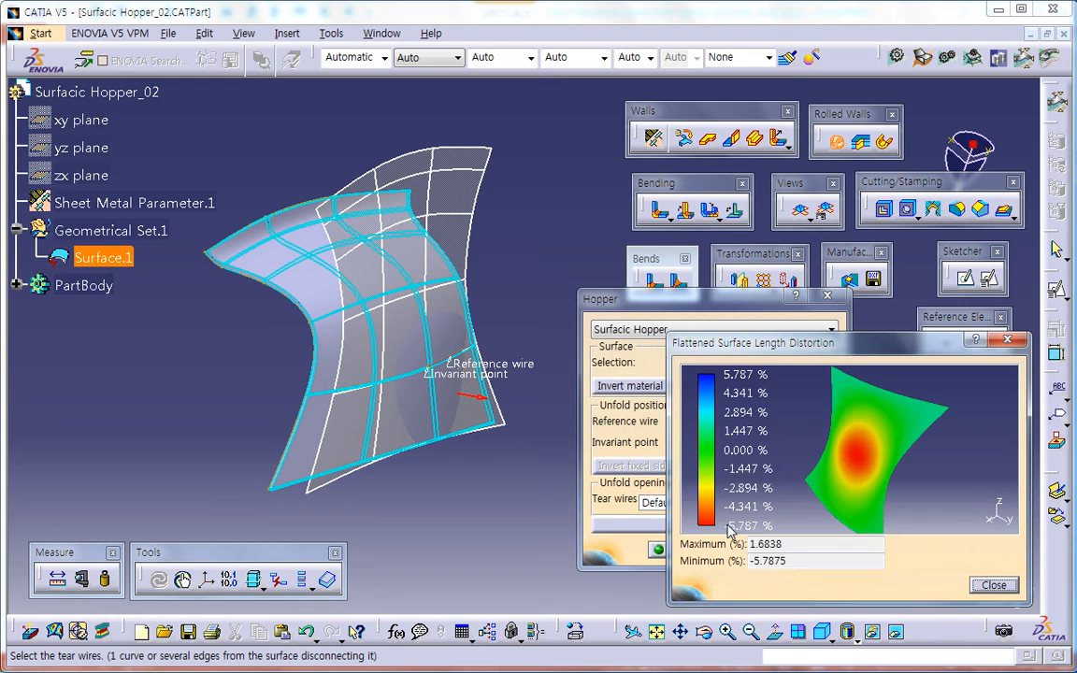
{"action": "left_click_drag", "start_coordinate": [835, 348], "coordinate": [764, 130]}
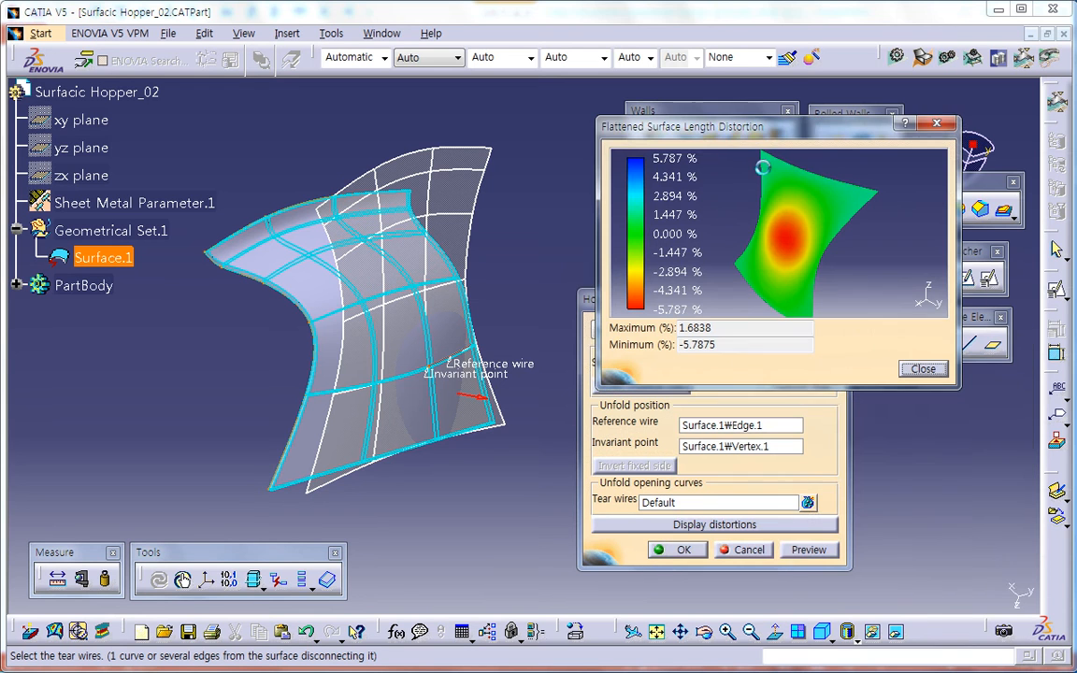
{"action": "middle_click_drag", "start_coordinate": [483, 407], "coordinate": [554, 443]}
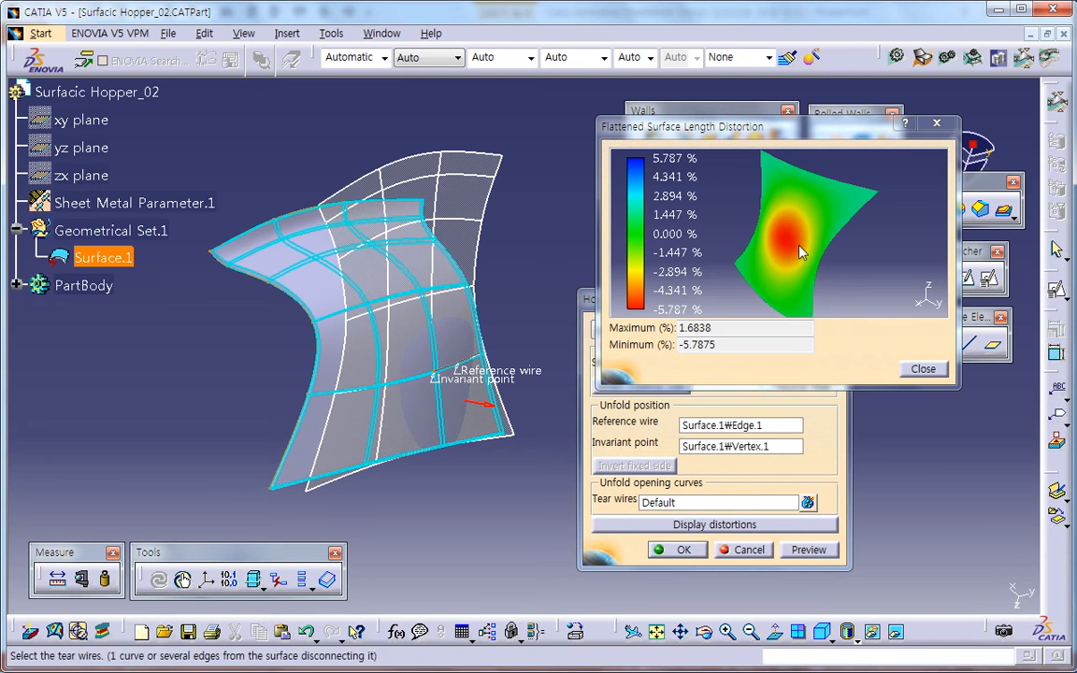
{"action": "left_click", "coordinate": [923, 368]}
{"action": "mouse_move", "coordinate": [545, 487]}
{"action": "middle_mouse_down"}
{"action": "mouse_move", "coordinate": [447, 472]}
{"action": "mouse_move", "coordinate": [426, 480]}
{"action": "mouse_move", "coordinate": [437, 464]}
{"action": "mouse_move", "coordinate": [580, 400]}
{"action": "mouse_move", "coordinate": [549, 474]}
{"action": "middle_mouse_up"}
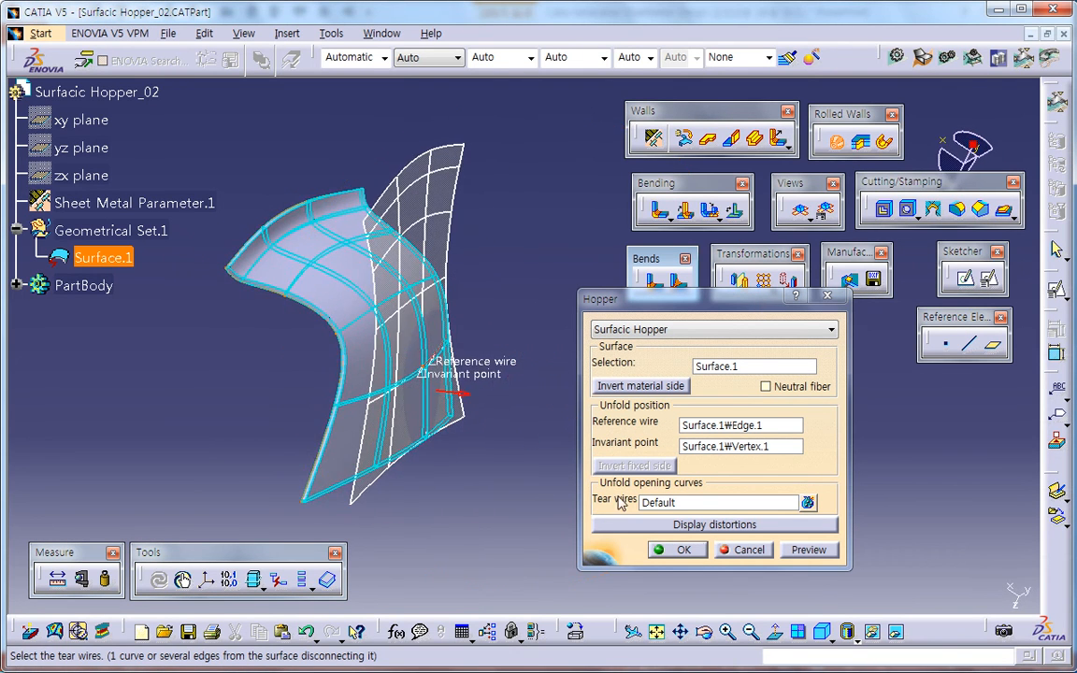
Try to preview the hopper with the upper-left boundary edge as reference wire and the hopper solid's left corner vertex as invariant point.
{"action": "left_click", "coordinate": [708, 430]}
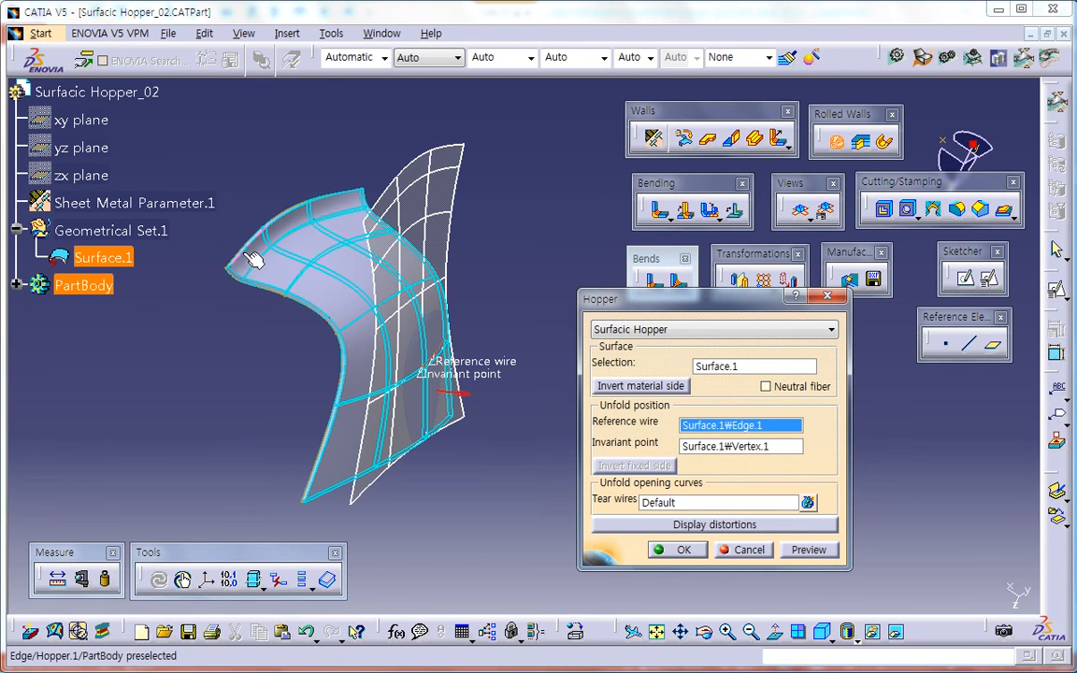
{"action": "middle_click_drag", "start_coordinate": [264, 266], "coordinate": [327, 314]}
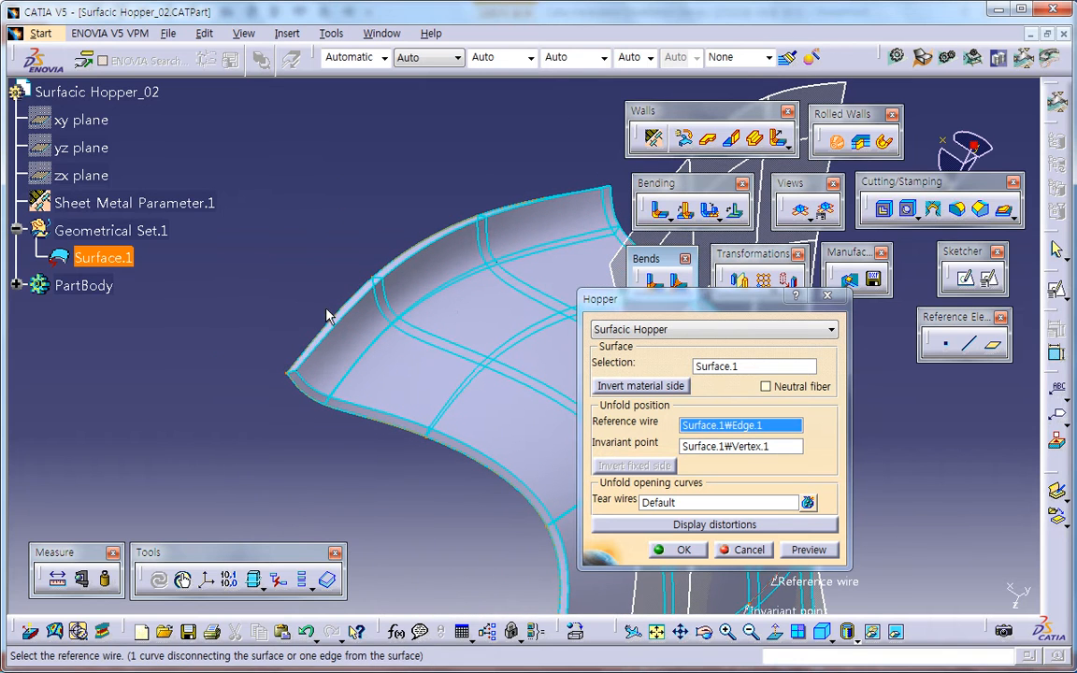
{"action": "left_click", "coordinate": [332, 327]}
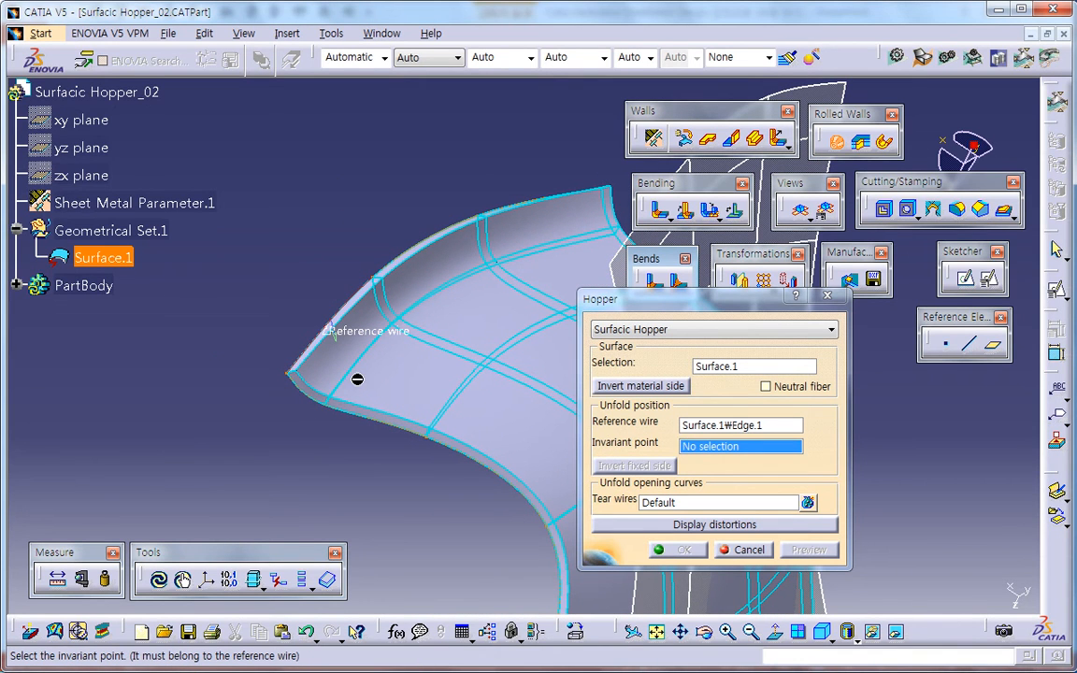
{"action": "left_click", "coordinate": [291, 375]}
{"action": "middle_click_drag", "start_coordinate": [298, 392], "coordinate": [354, 481]}
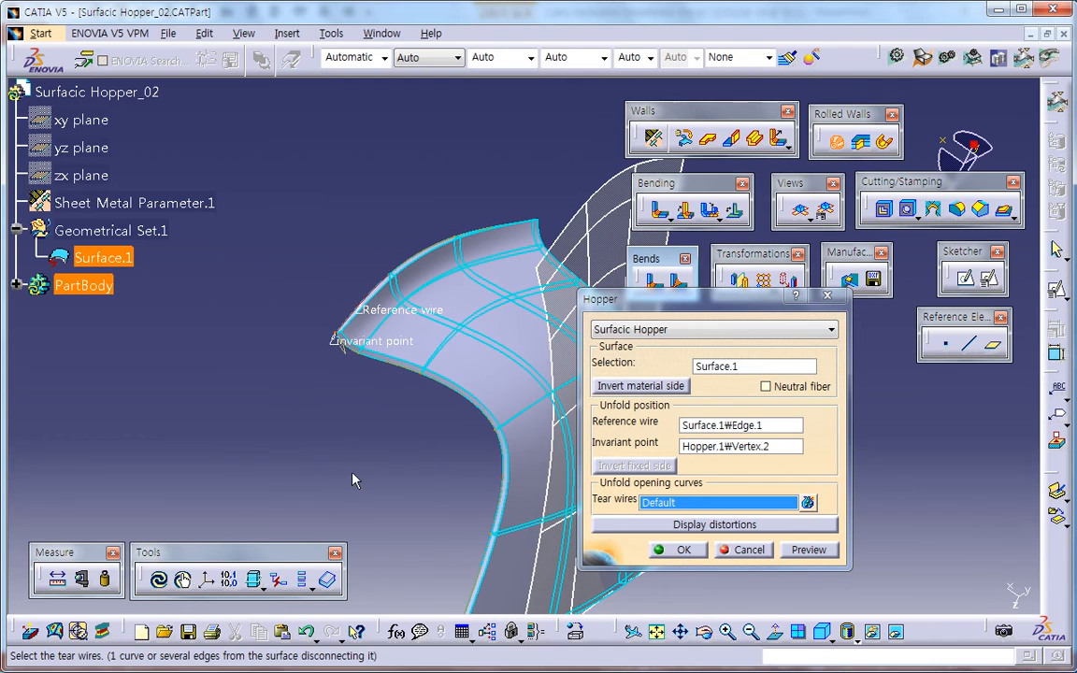
{"action": "left_click", "coordinate": [809, 550]}
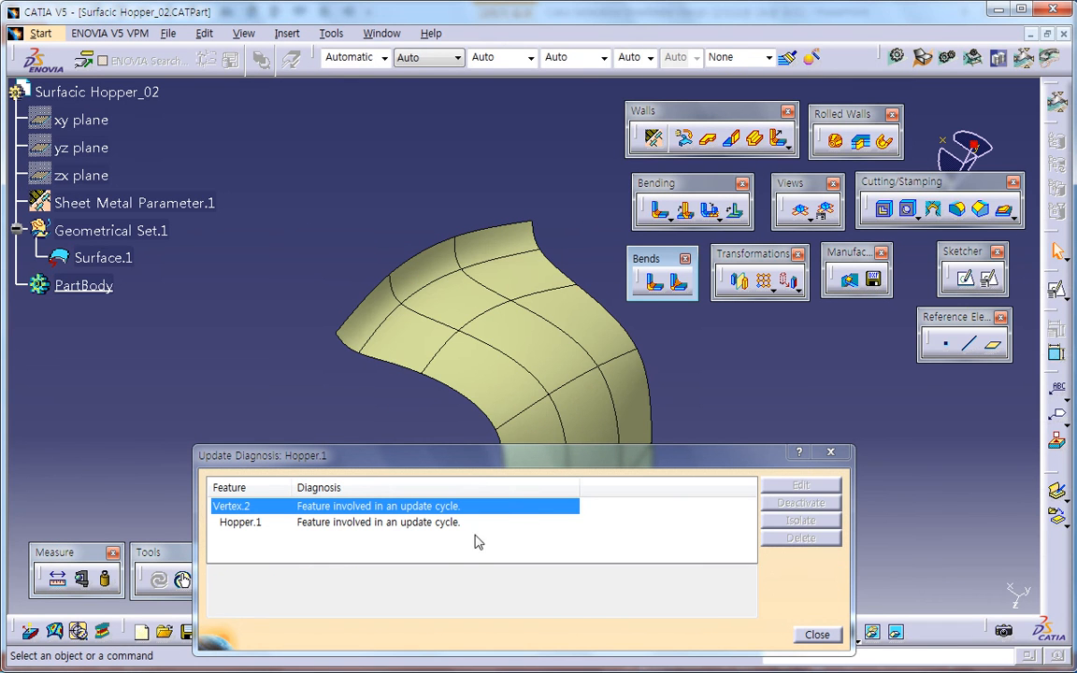
{"action": "left_click", "coordinate": [815, 635]}
{"action": "middle_click_drag", "start_coordinate": [659, 479], "coordinate": [613, 467]}
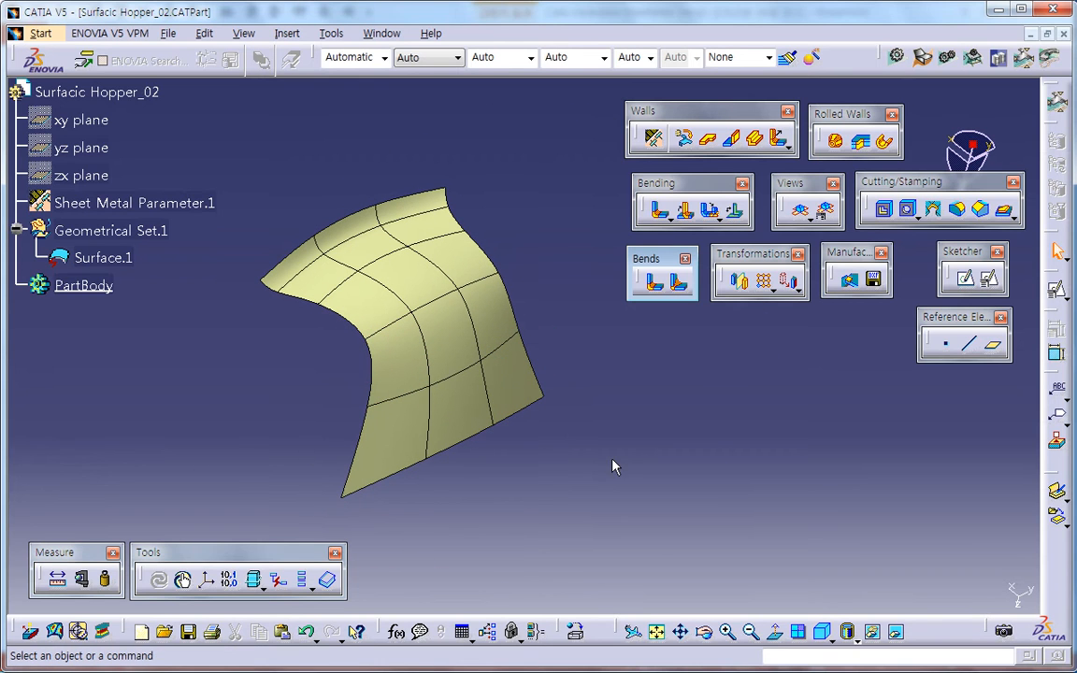
Start a new Surfacic Hopper from Surface.1 with its upper-left boundary edge as reference wire and its left corner vertex as invariant point.
{"action": "left_click", "coordinate": [835, 142]}
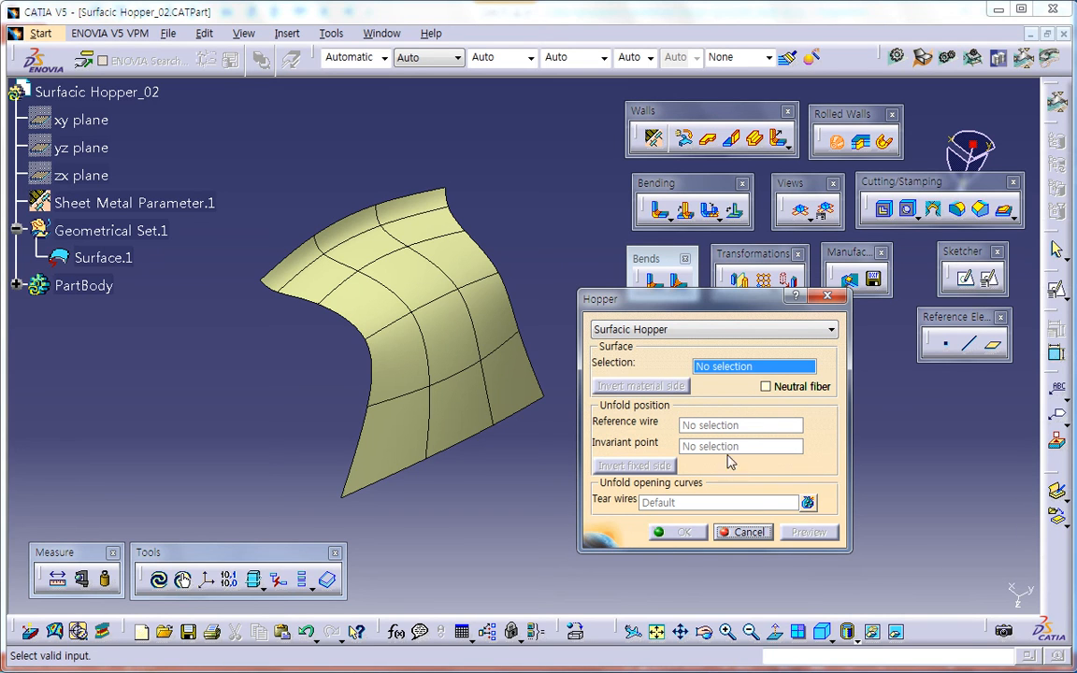
{"action": "left_click", "coordinate": [522, 413]}
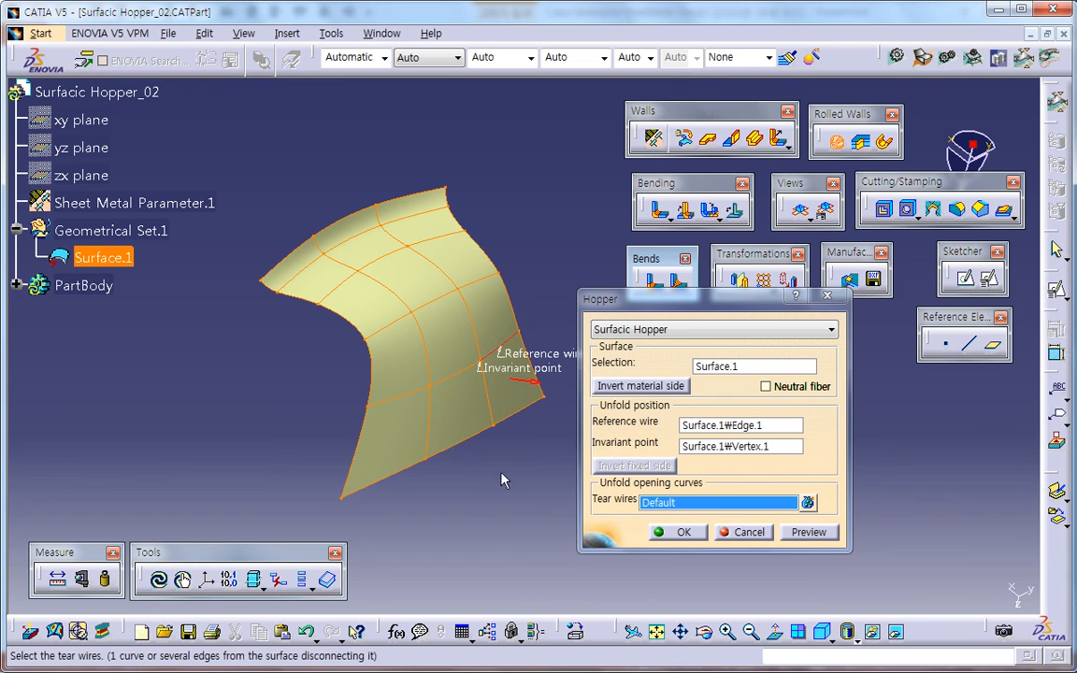
{"action": "left_click", "coordinate": [703, 427]}
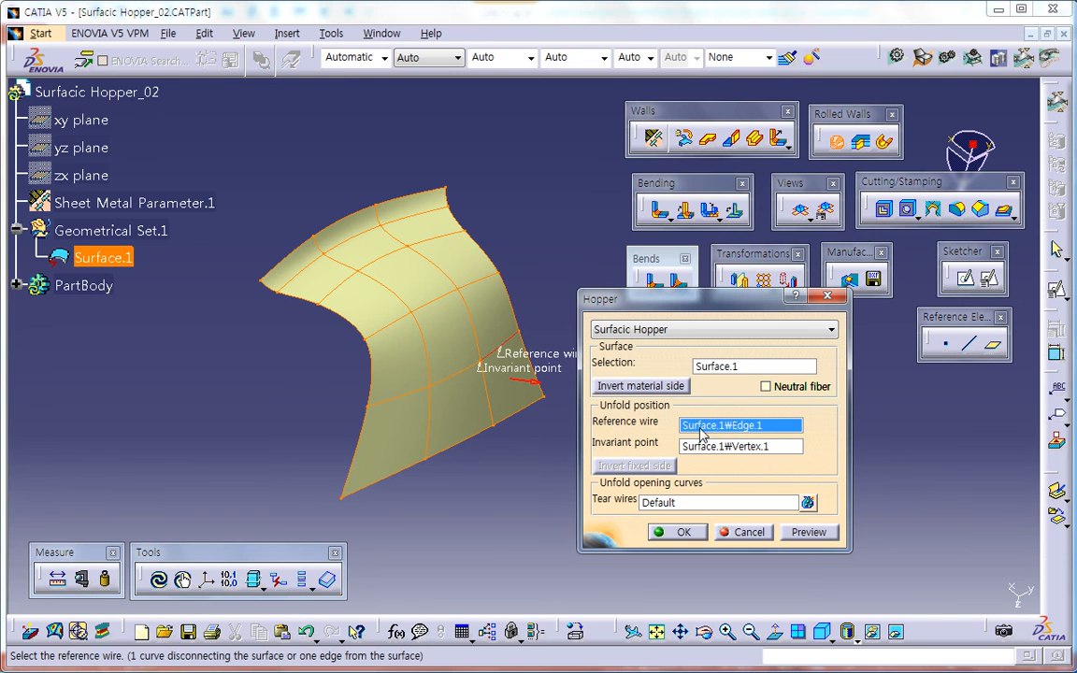
{"action": "left_click", "coordinate": [280, 282]}
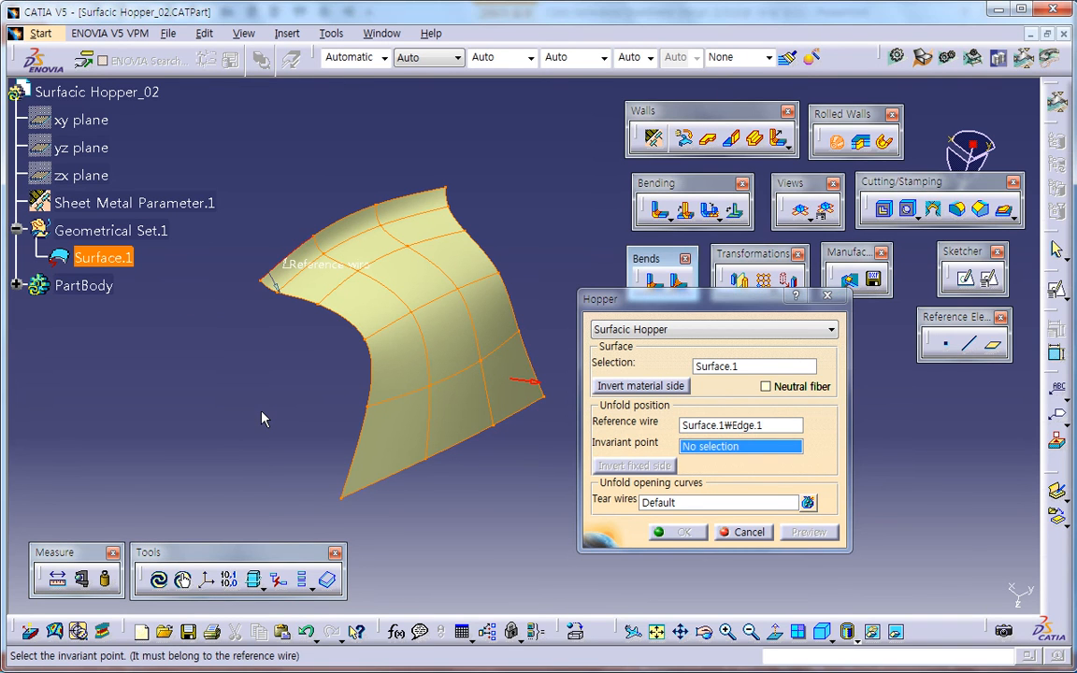
{"action": "left_click", "coordinate": [265, 285]}
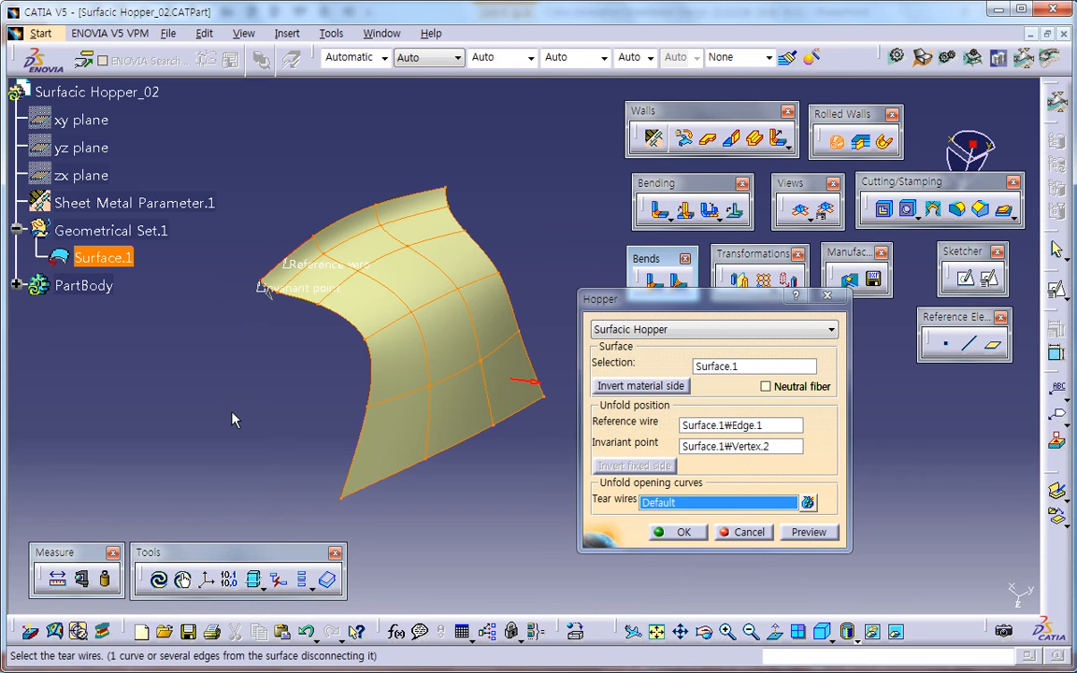
{"action": "left_click", "coordinate": [743, 447]}
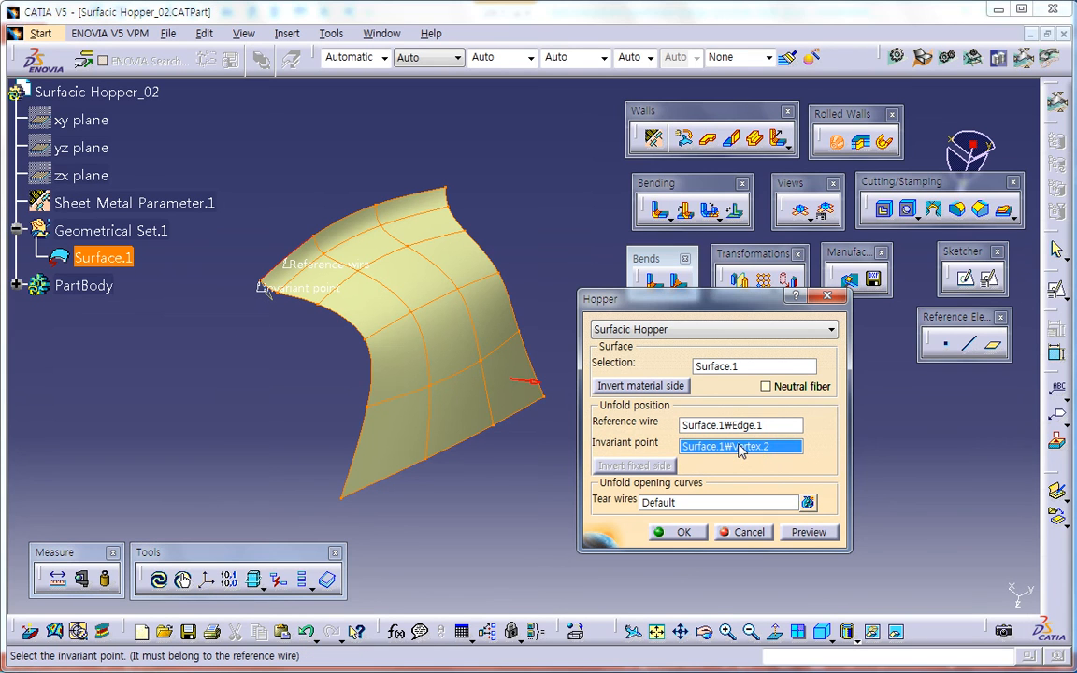
Try to preview the hopper with two separate edges across the surface's lower part as tear wires, and clear that selection.
{"action": "left_click", "coordinate": [669, 504]}
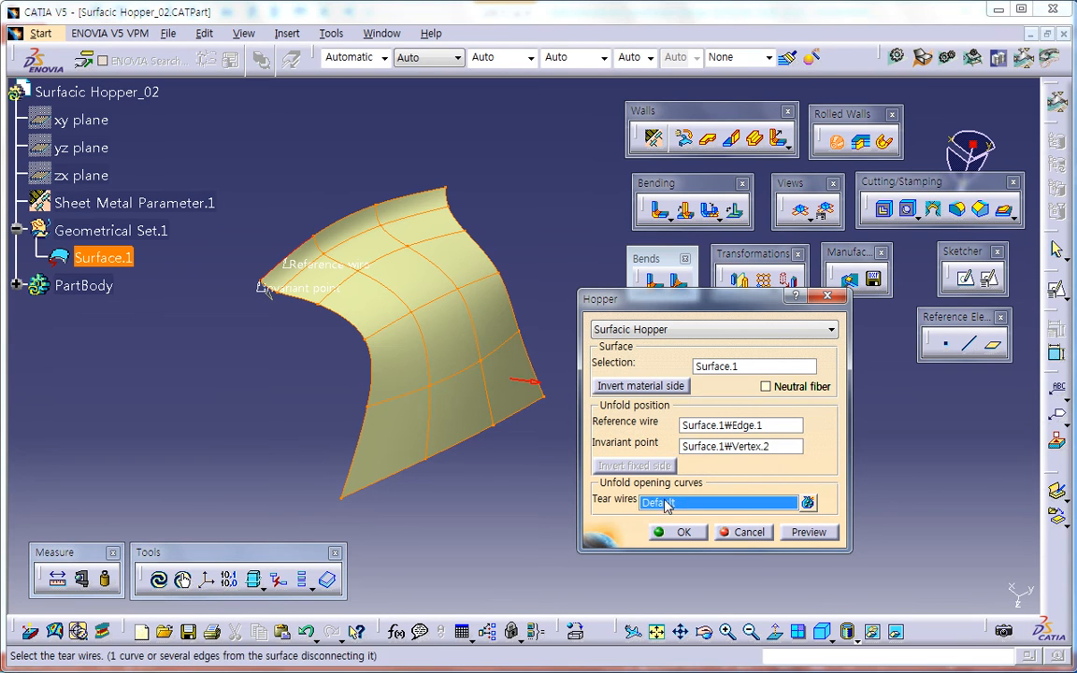
{"action": "middle_click_drag", "start_coordinate": [428, 430], "coordinate": [468, 510]}
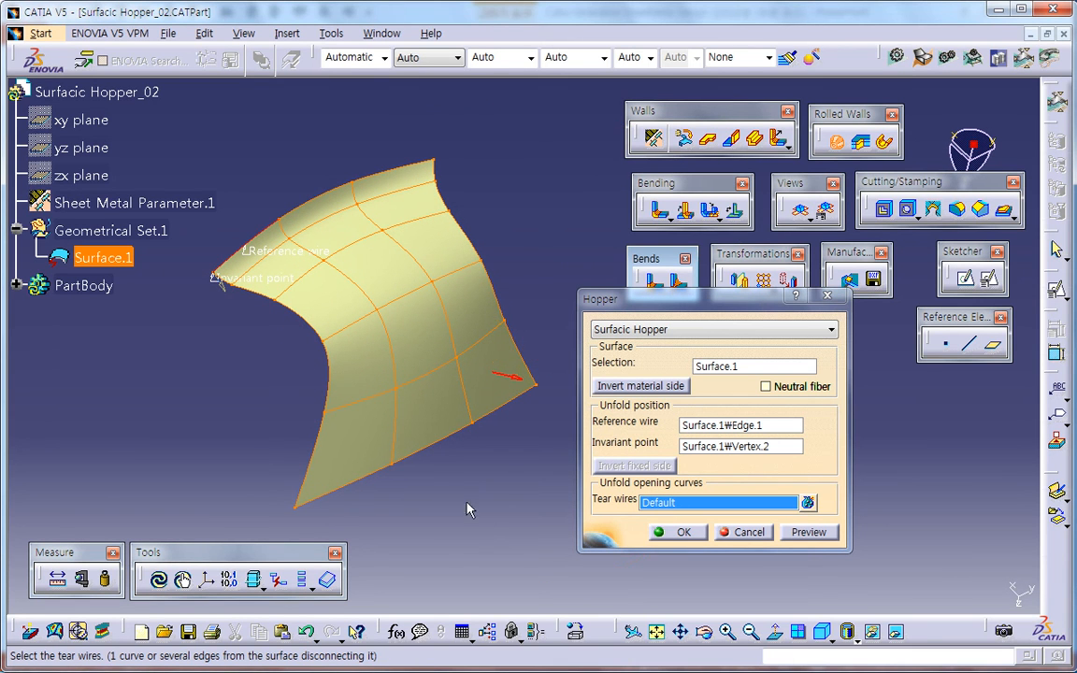
{"action": "left_click", "coordinate": [482, 348]}
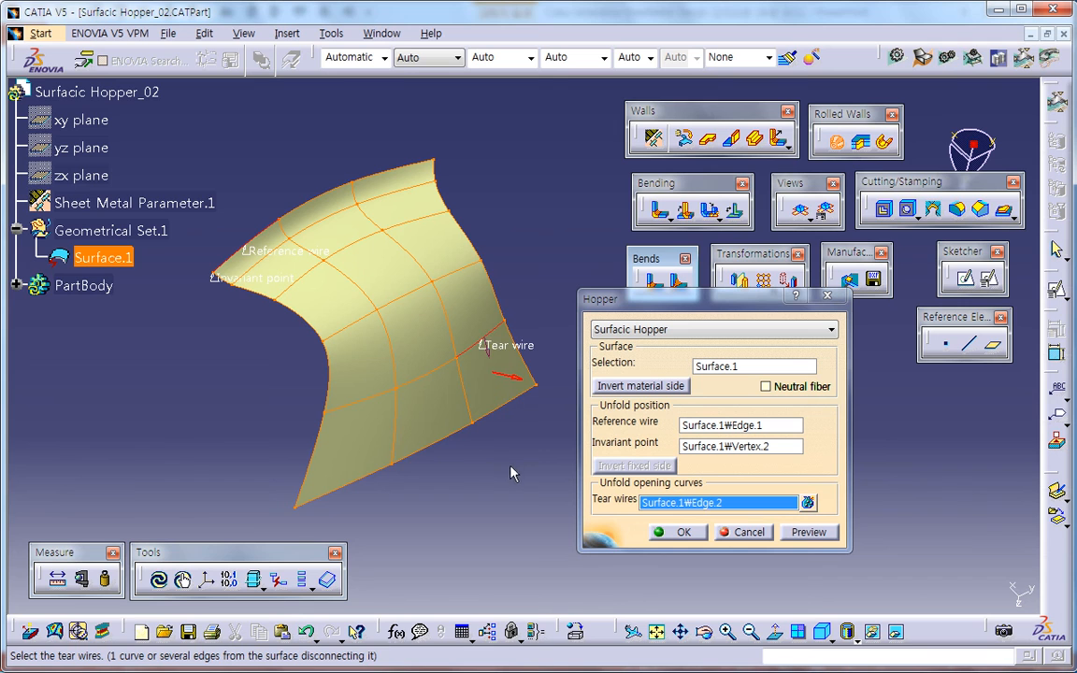
{"action": "left_click", "coordinate": [373, 406]}
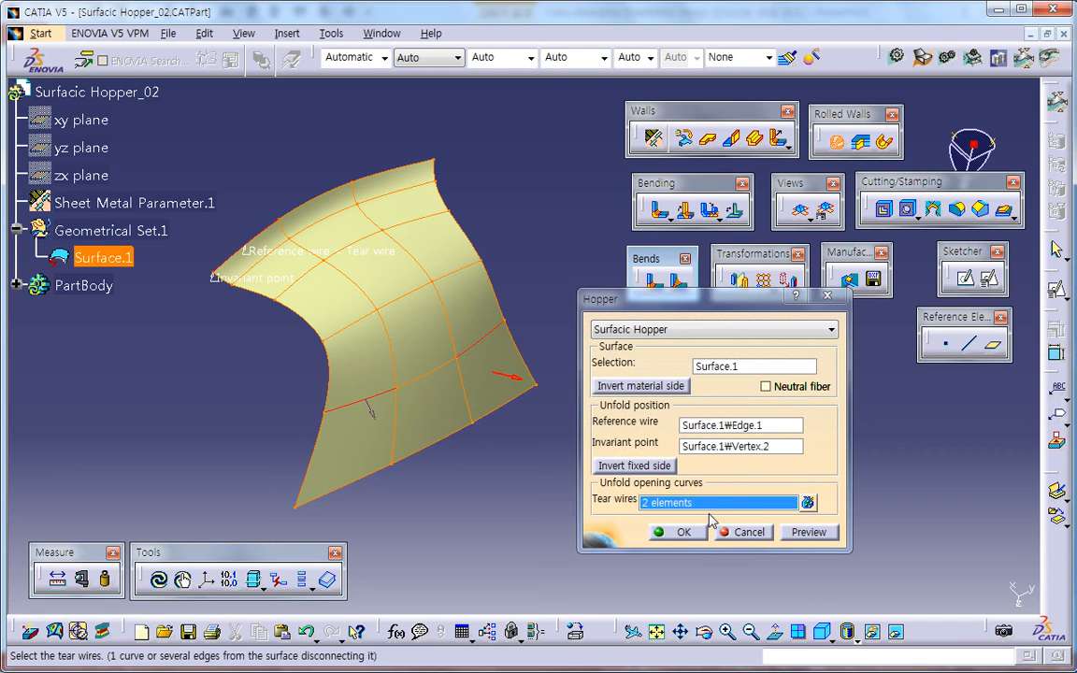
{"action": "left_click", "coordinate": [796, 532]}
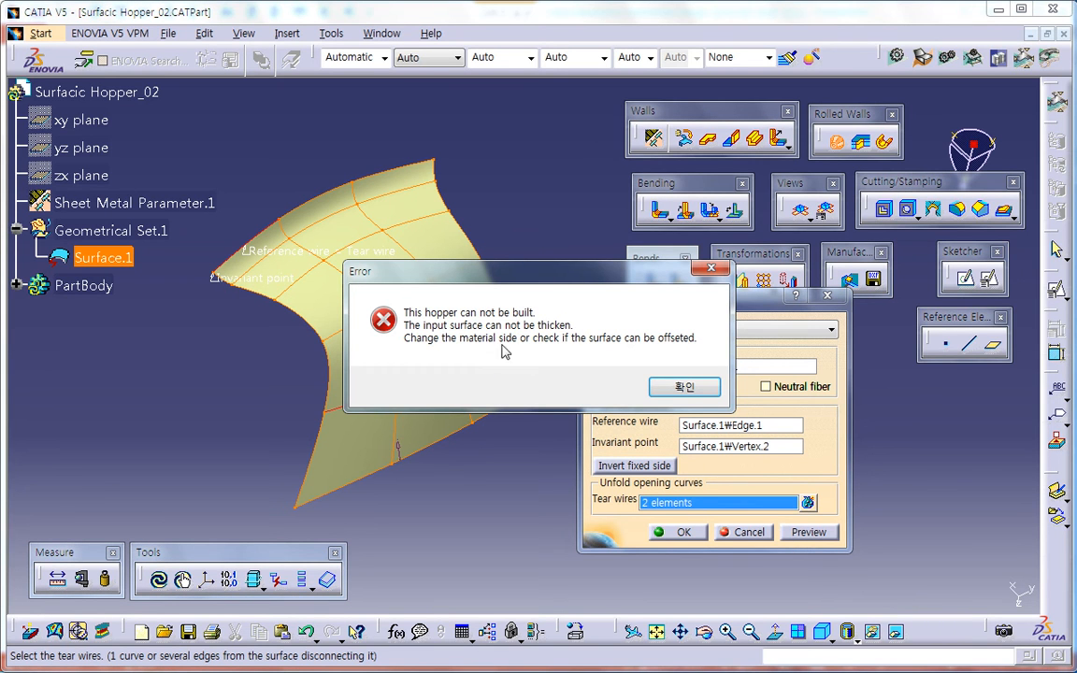
{"action": "left_click", "coordinate": [684, 386]}
{"action": "right_click", "coordinate": [691, 504]}
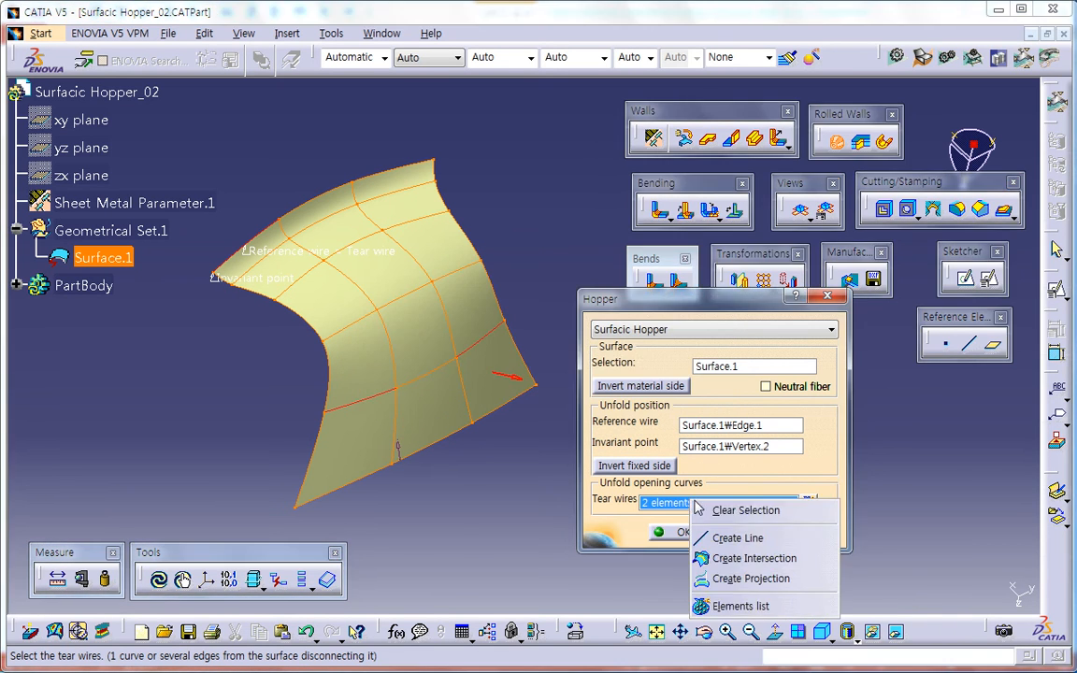
{"action": "left_click", "coordinate": [724, 512]}
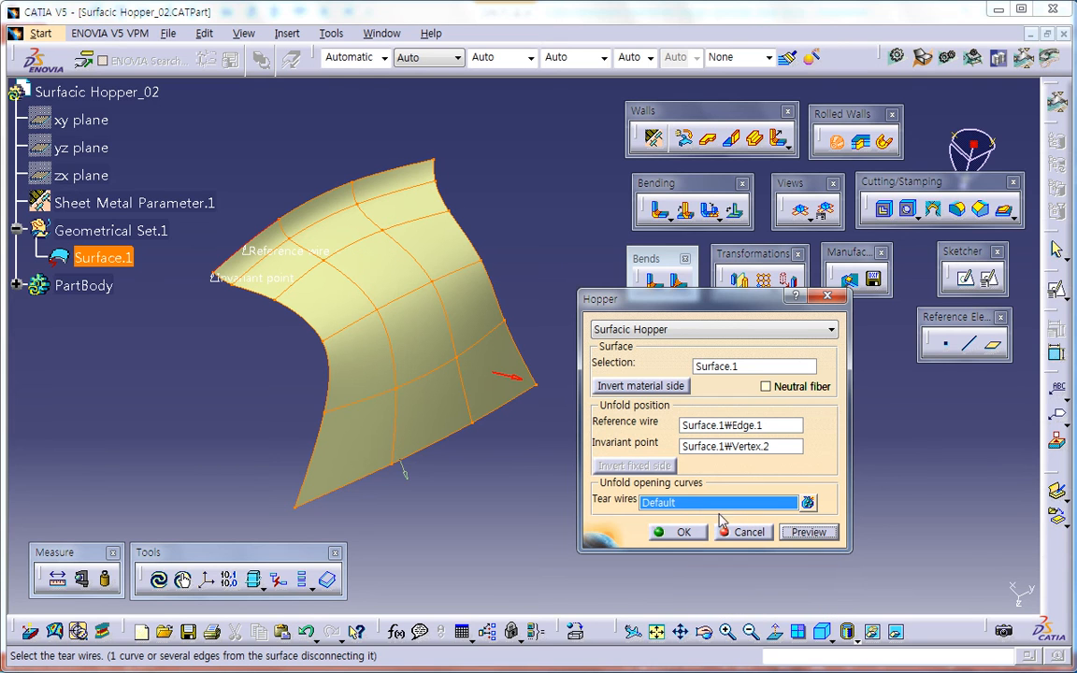
Set the short inner edge running to the surface's lower boundary near the right corner as tear wire and preview the unfolded shape.
{"action": "left_click", "coordinate": [479, 414]}
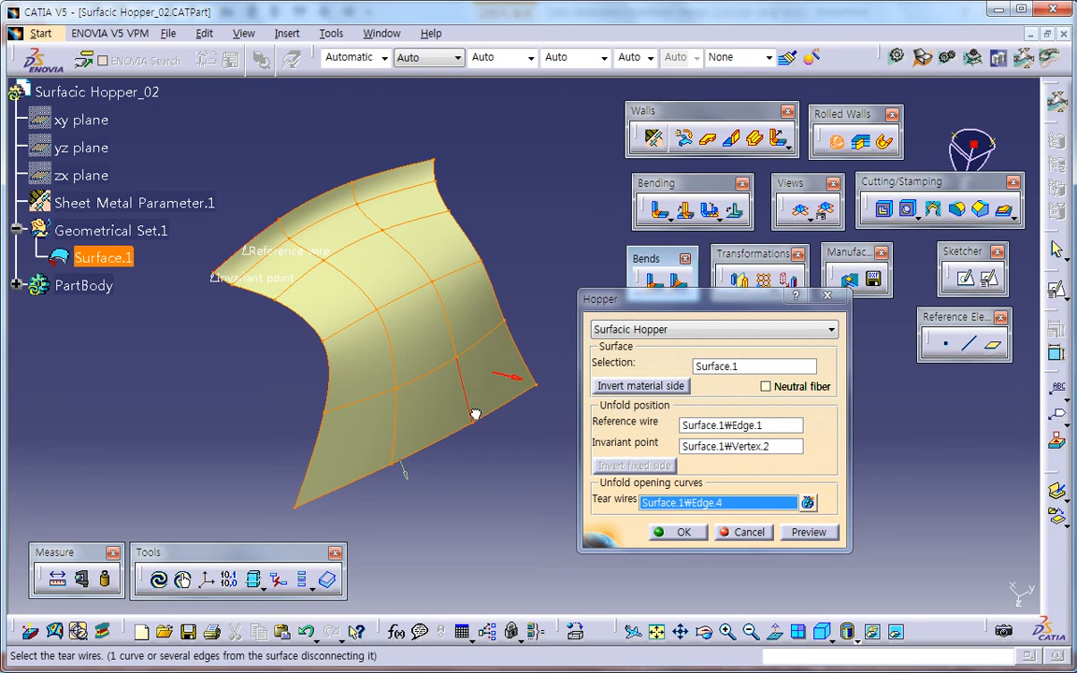
{"action": "left_click", "coordinate": [809, 532]}
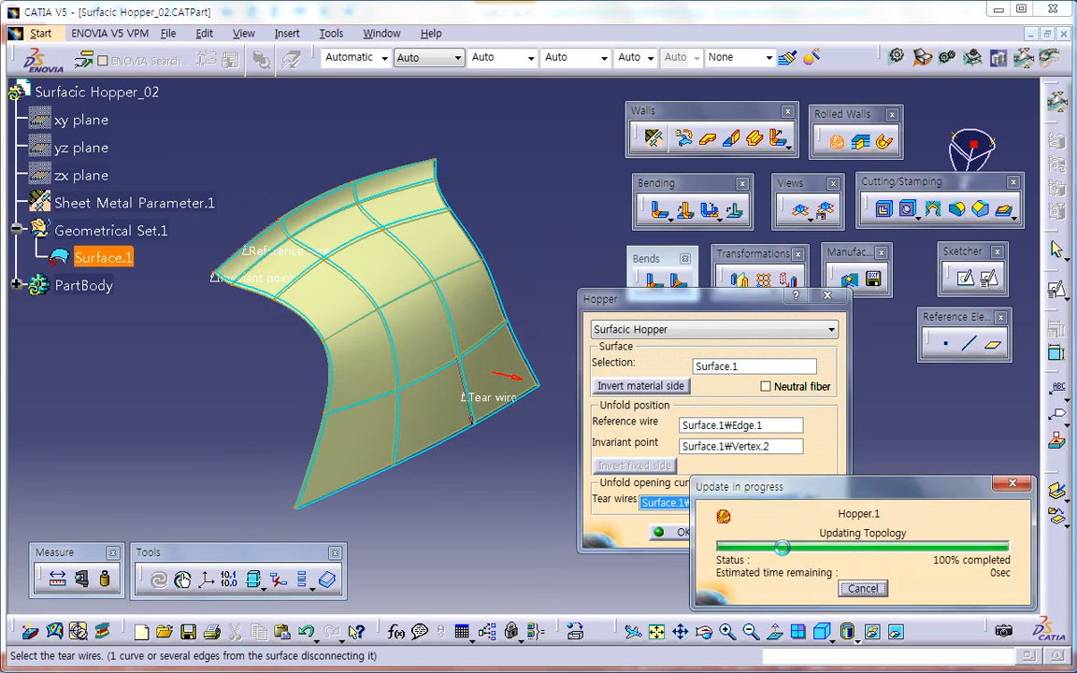
{"action": "middle_click_drag", "start_coordinate": [497, 510], "coordinate": [521, 404]}
{"action": "middle_click_drag", "start_coordinate": [426, 497], "coordinate": [441, 460]}
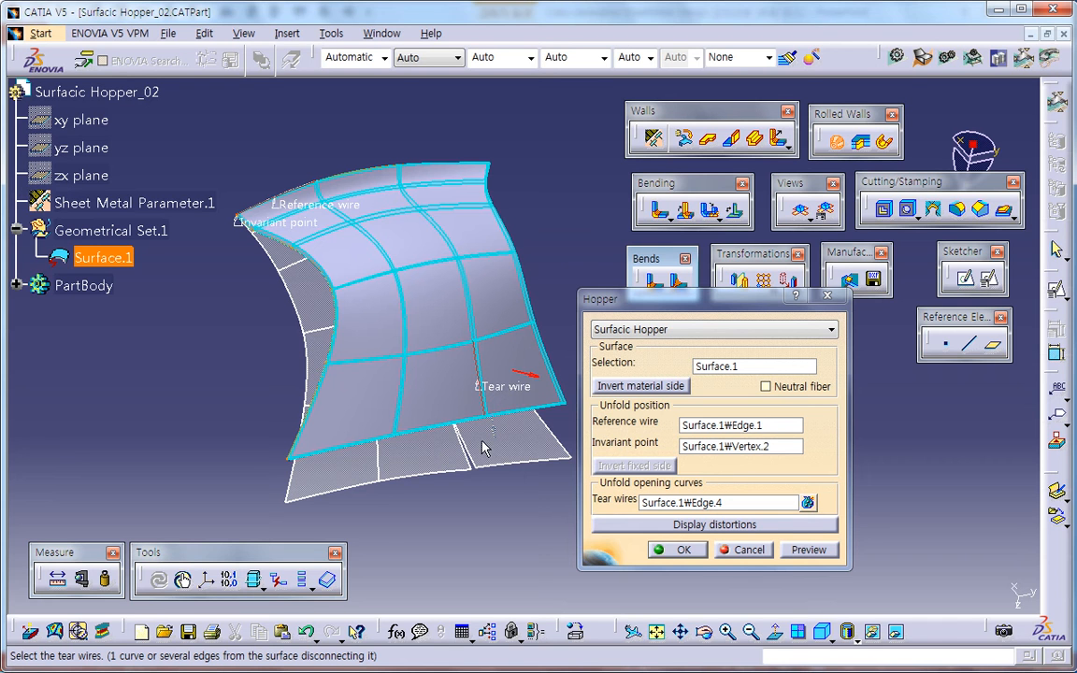
{"action": "middle_click_drag", "start_coordinate": [418, 468], "coordinate": [551, 442]}
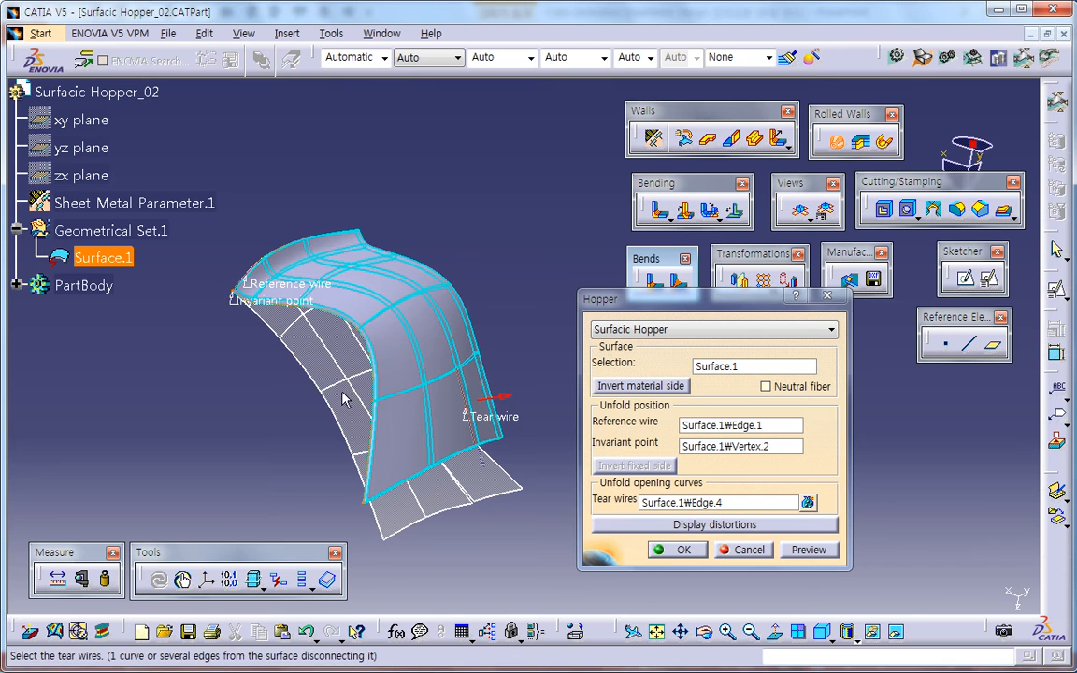
{"action": "middle_click_drag", "start_coordinate": [441, 405], "coordinate": [343, 411]}
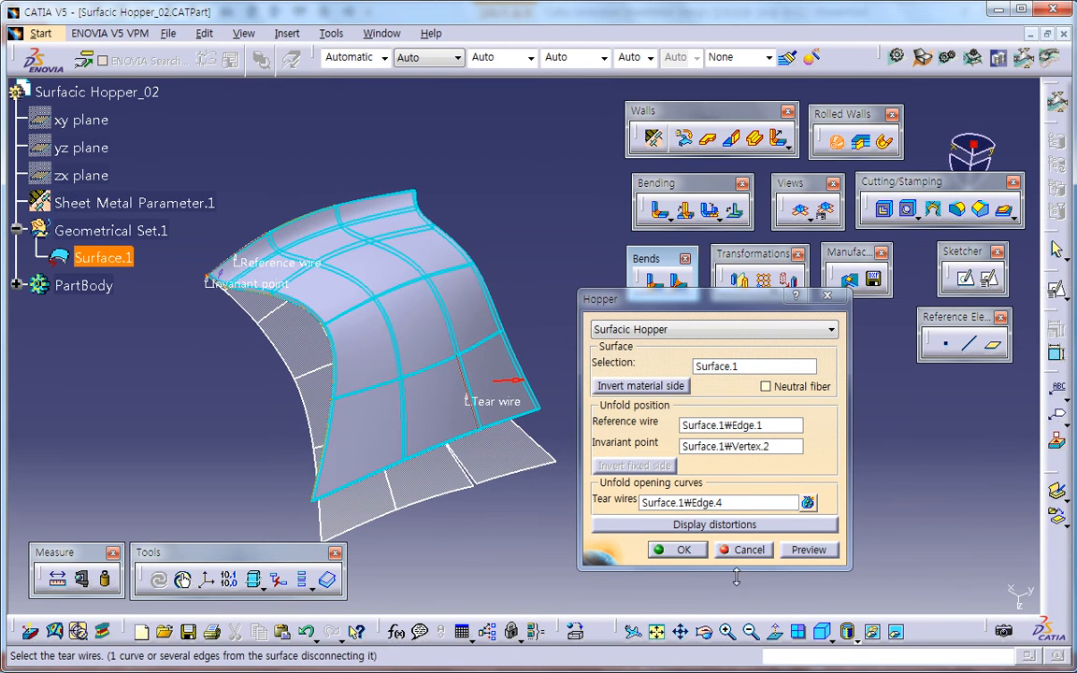
Check the length distortions of the flattened surface with the single tear wire and complete the hopper.
{"action": "left_click", "coordinate": [783, 524]}
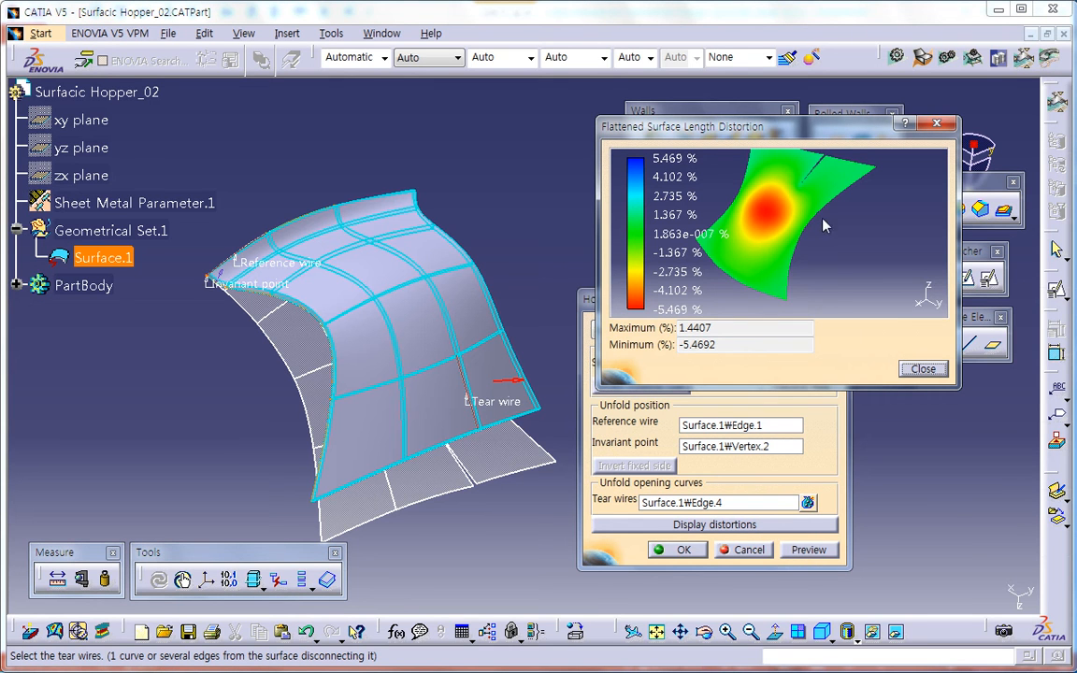
{"action": "left_click", "coordinate": [921, 368]}
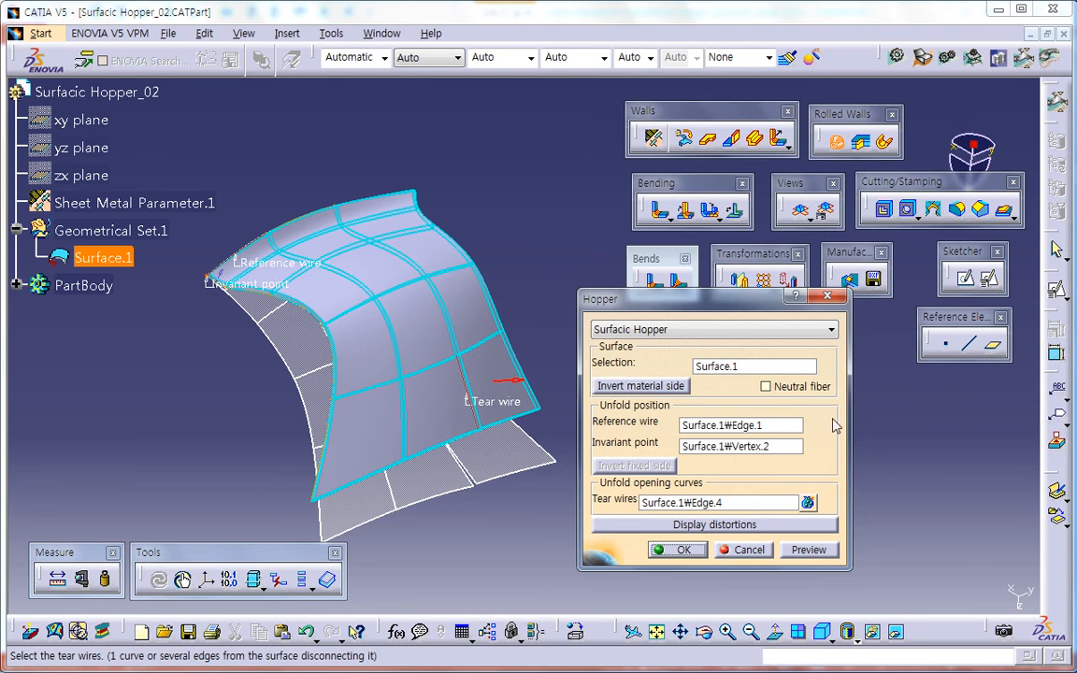
{"action": "left_click", "coordinate": [675, 549]}
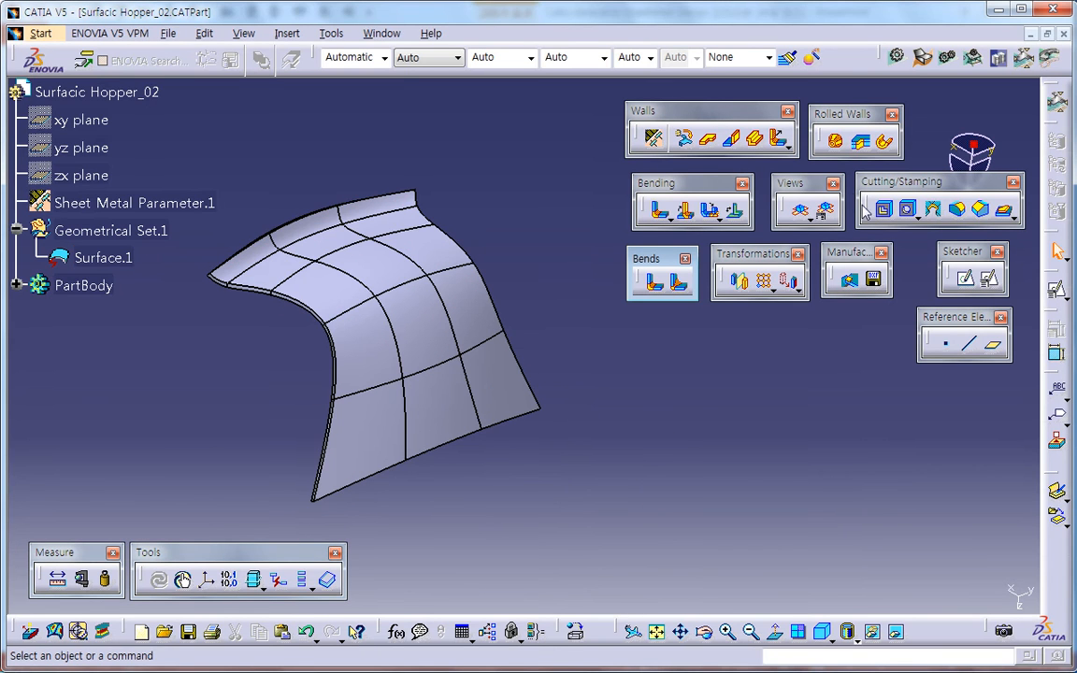
Unfold the hopper and compare its flat view with the original curved Surface.1.
{"action": "left_click", "coordinate": [799, 210]}
{"action": "middle_click_drag", "start_coordinate": [597, 339], "coordinate": [556, 488]}
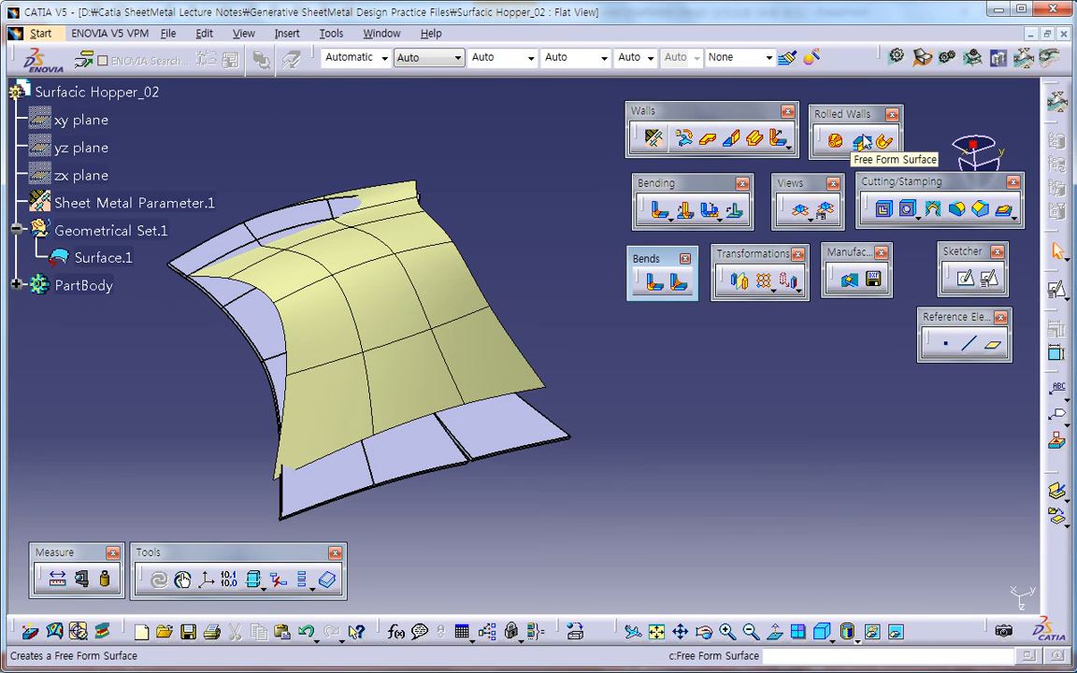
{"action": "middle_click_drag", "start_coordinate": [575, 392], "coordinate": [479, 390]}
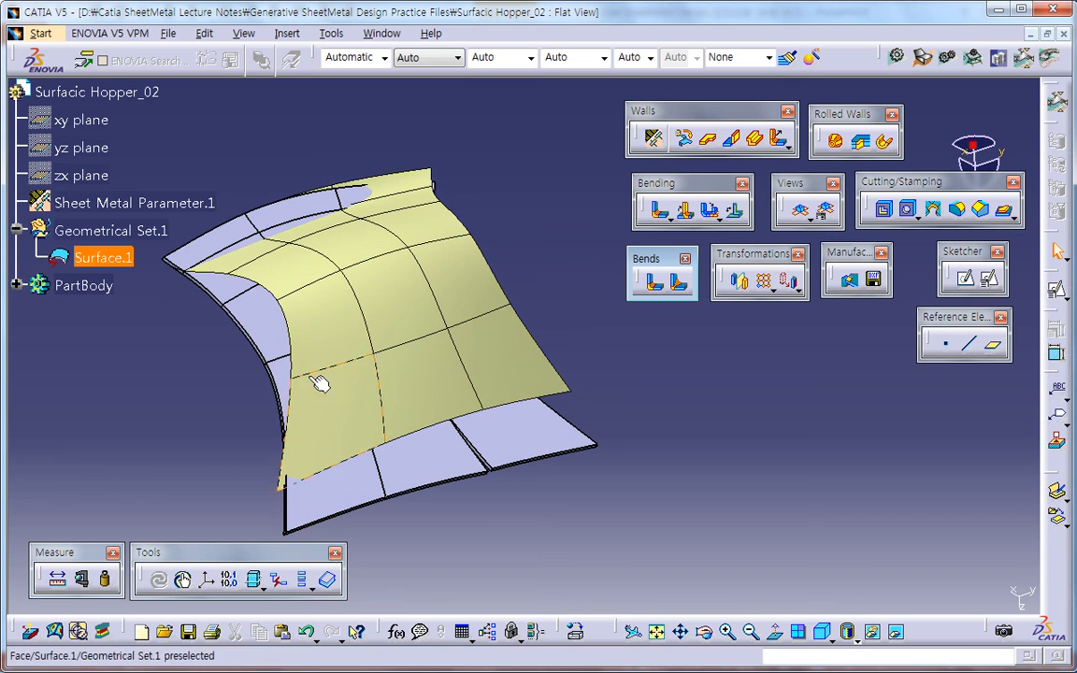
Delete the existing hopper from PartBody, keeping only Surface.1.
{"action": "left_click", "coordinate": [187, 349]}
{"action": "key", "text": "Delete"}
{"action": "key", "text": "Return"}
{"action": "middle_click_drag", "start_coordinate": [428, 394], "coordinate": [462, 389]}
{"action": "middle_click_drag", "start_coordinate": [544, 393], "coordinate": [565, 482]}
{"action": "middle_click_drag", "start_coordinate": [379, 393], "coordinate": [402, 432]}
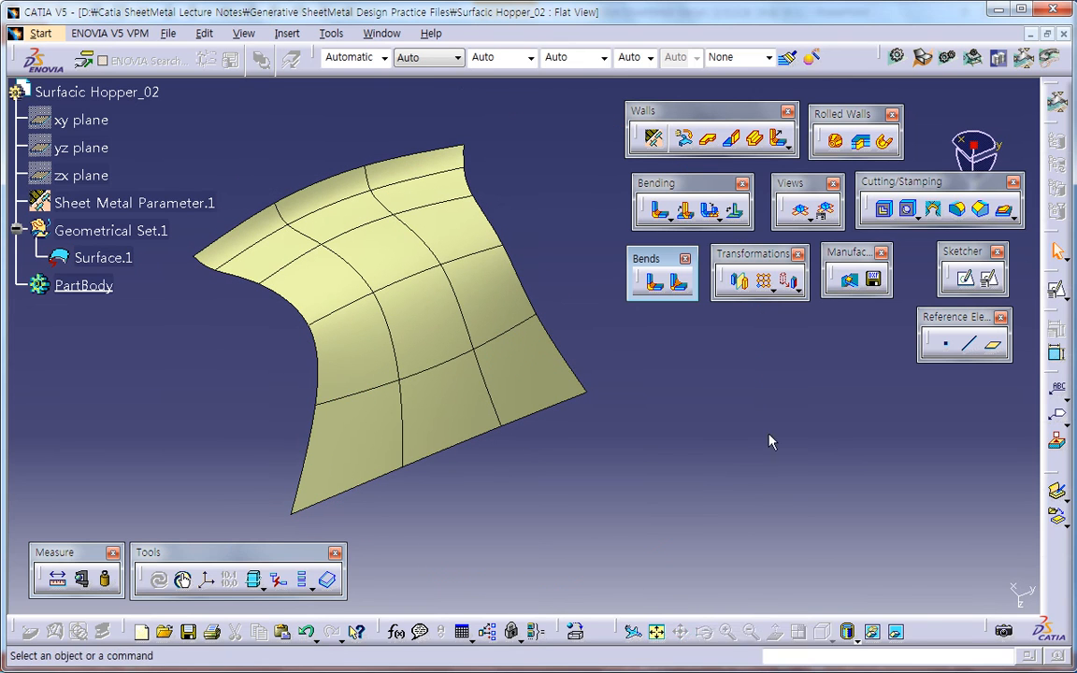
Return to the folded 3D view and start a new Surfacic Hopper from Surface.1.
{"action": "left_click", "coordinate": [836, 141]}
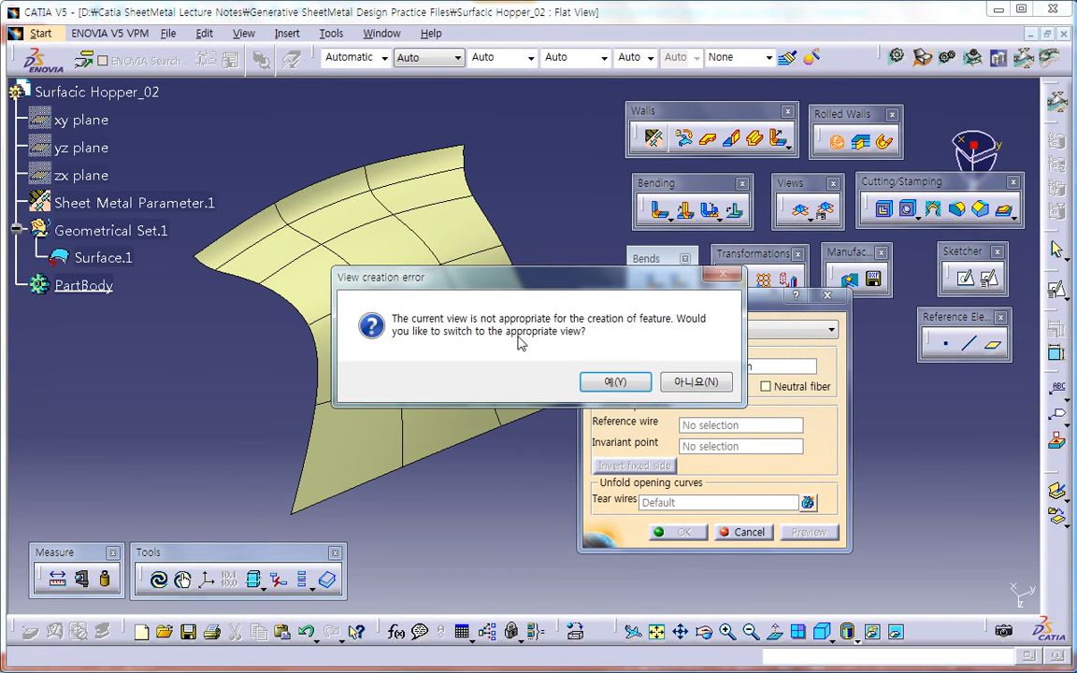
{"action": "left_click", "coordinate": [696, 379]}
{"action": "left_click", "coordinate": [801, 209]}
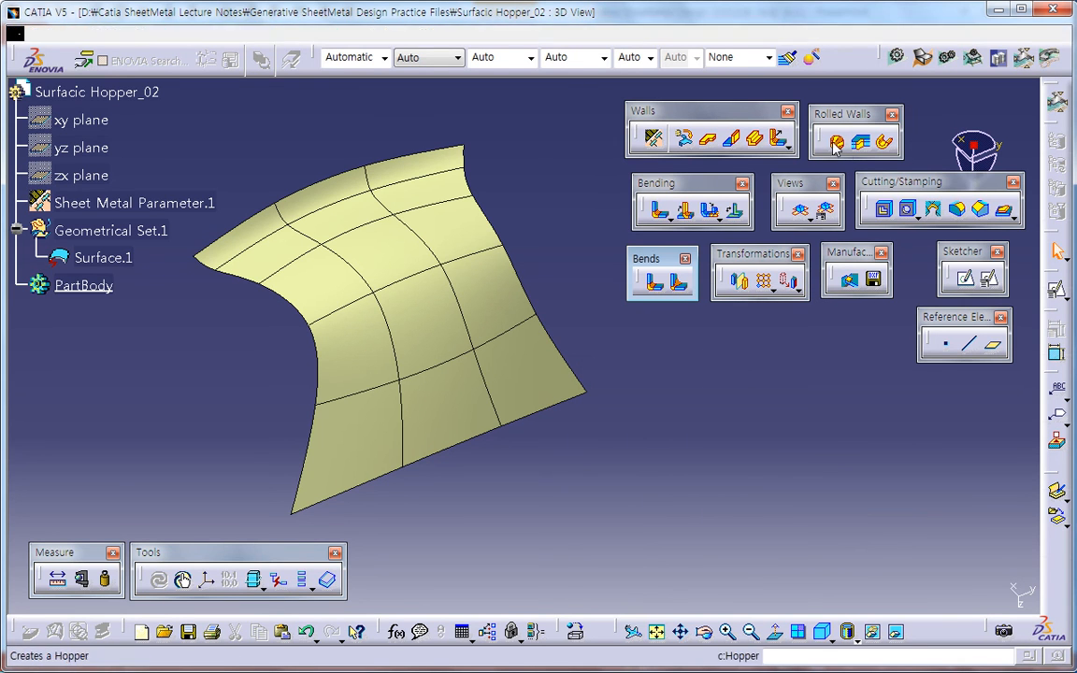
{"action": "left_click", "coordinate": [754, 138]}
{"action": "left_click", "coordinate": [418, 349]}
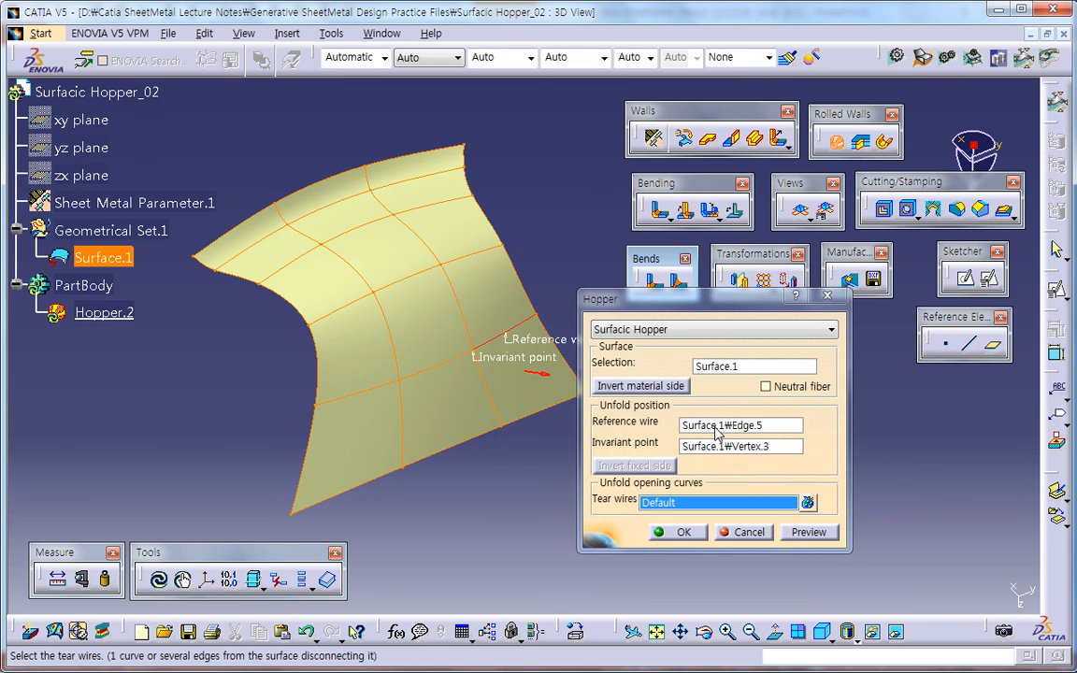
Set the short inner edge at the surface's middle as reference wire and its left end vertex as invariant point.
{"action": "left_click", "coordinate": [598, 419]}
{"action": "middle_click_drag", "start_coordinate": [444, 497], "coordinate": [451, 481]}
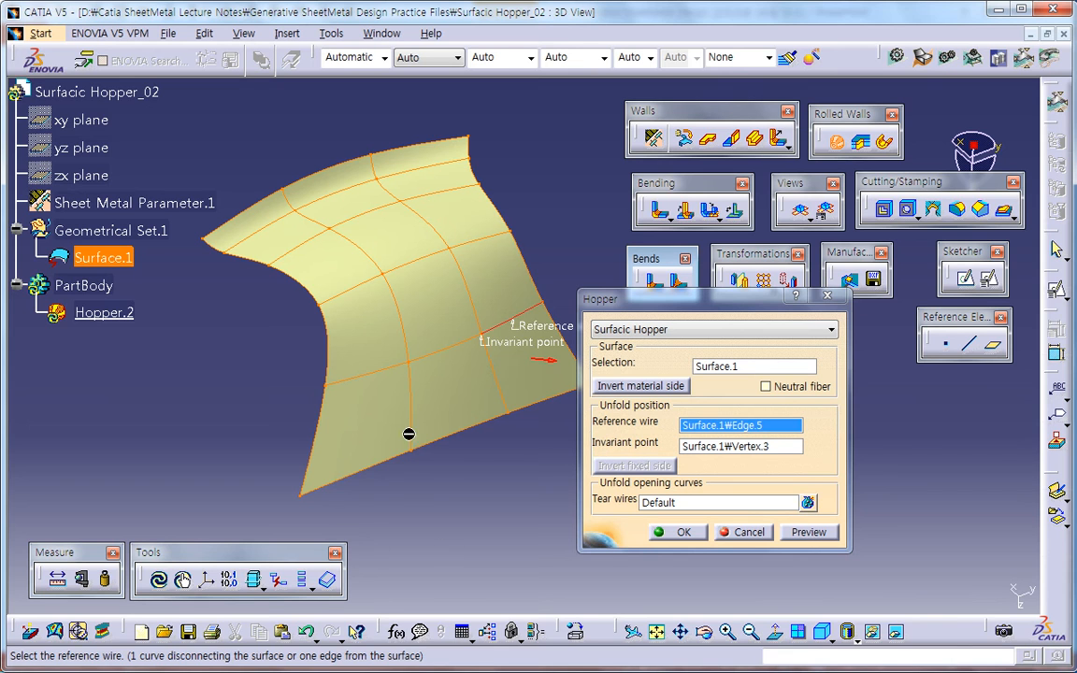
{"action": "left_click", "coordinate": [420, 267]}
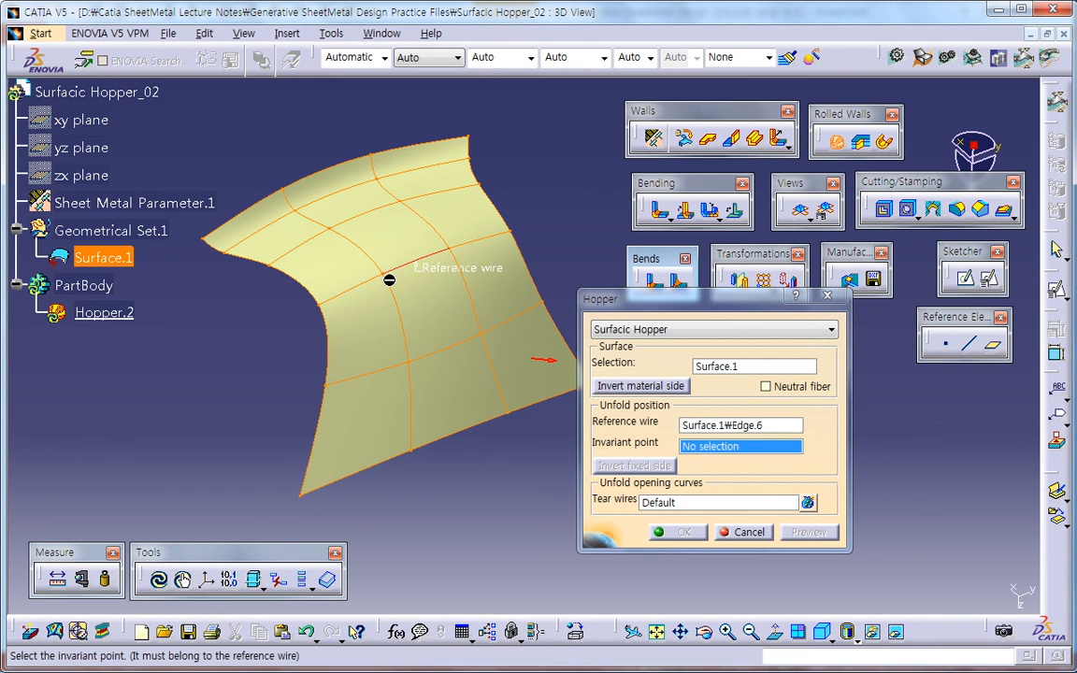
{"action": "middle_click_drag", "start_coordinate": [412, 323], "coordinate": [476, 339]}
{"action": "left_click", "coordinate": [465, 388]}
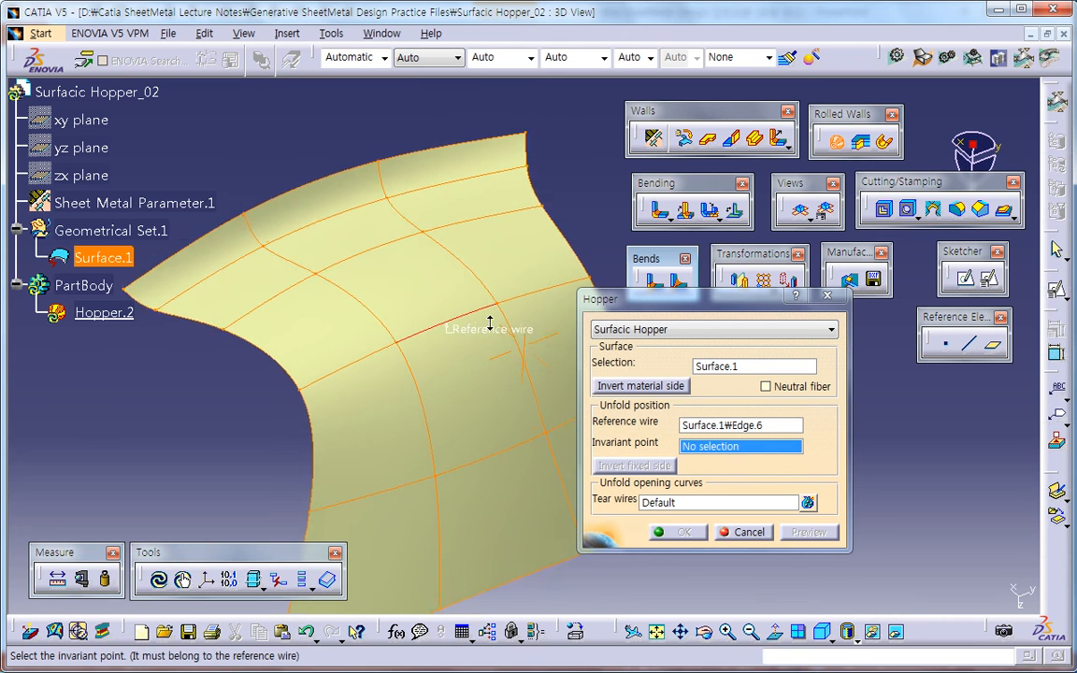
{"action": "left_click", "coordinate": [394, 349]}
{"action": "middle_click_drag", "start_coordinate": [440, 416], "coordinate": [378, 453]}
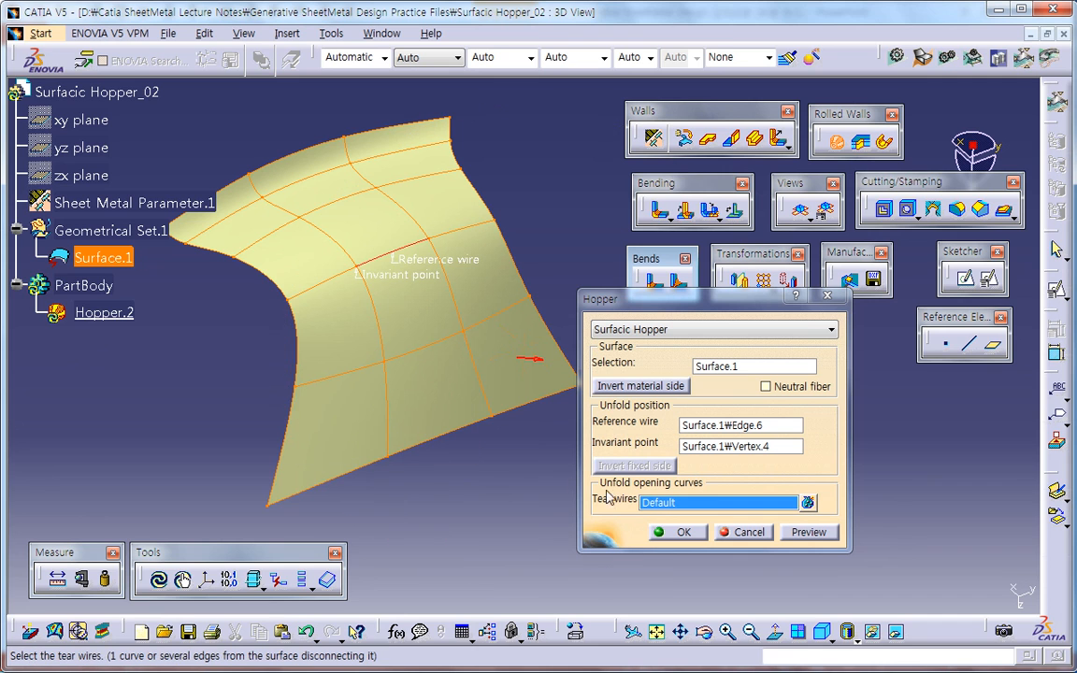
Create a Point-Point tear line on Surface.1 from the upper inner grid vertex to the lower boundary vertex nearest the right corner.
{"action": "right_click", "coordinate": [662, 505]}
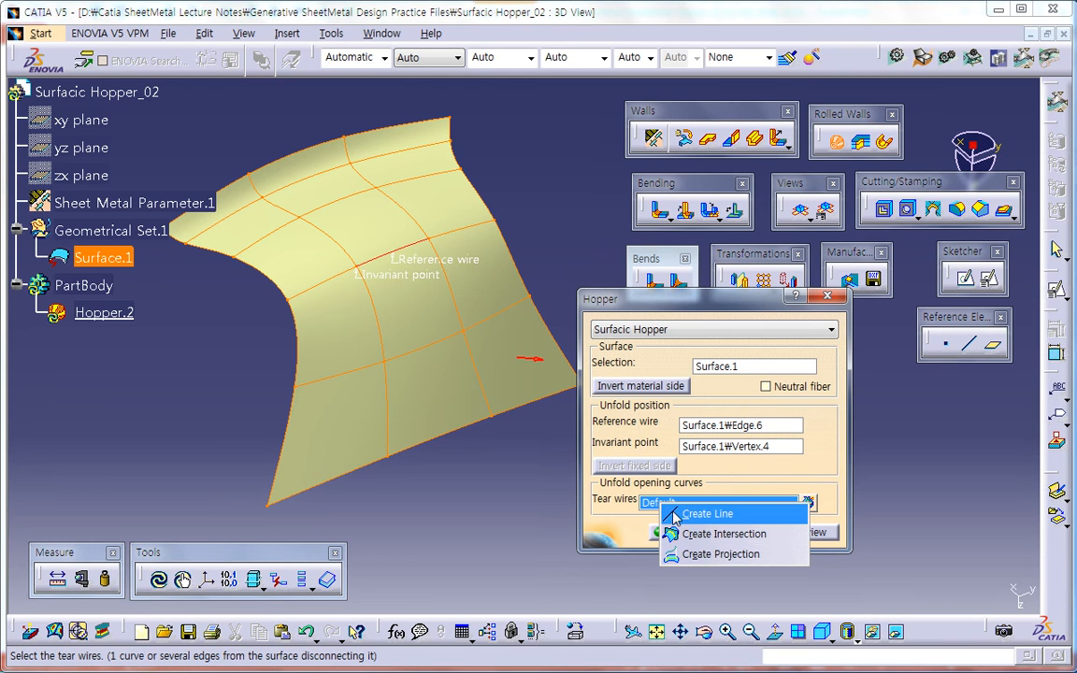
{"action": "left_click", "coordinate": [707, 514]}
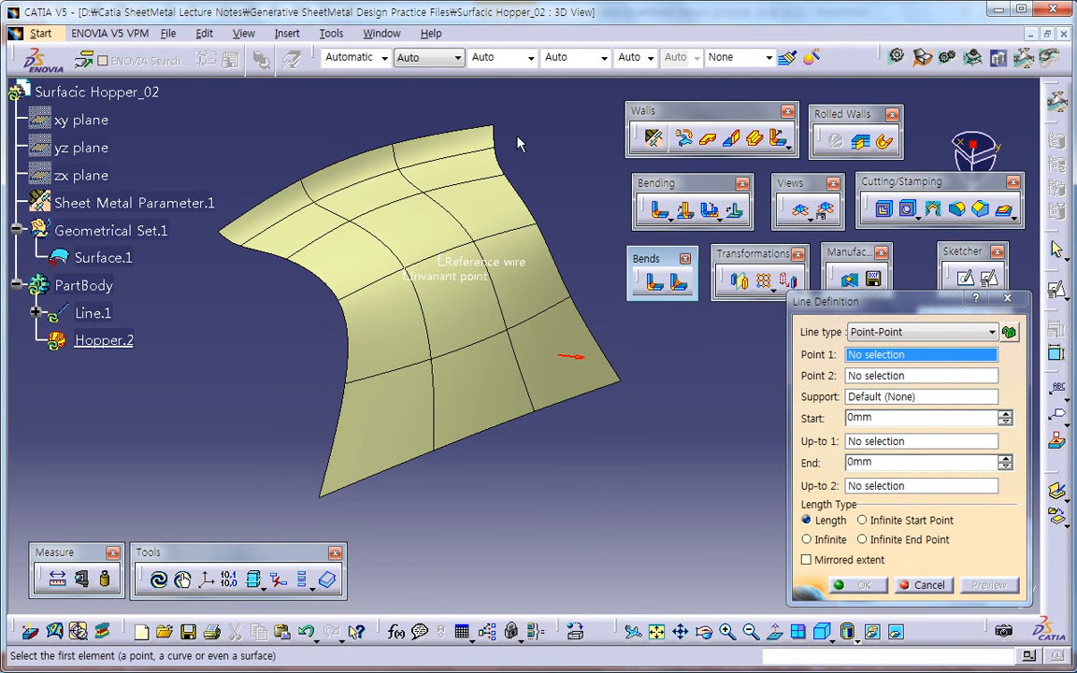
{"action": "left_click", "coordinate": [423, 200]}
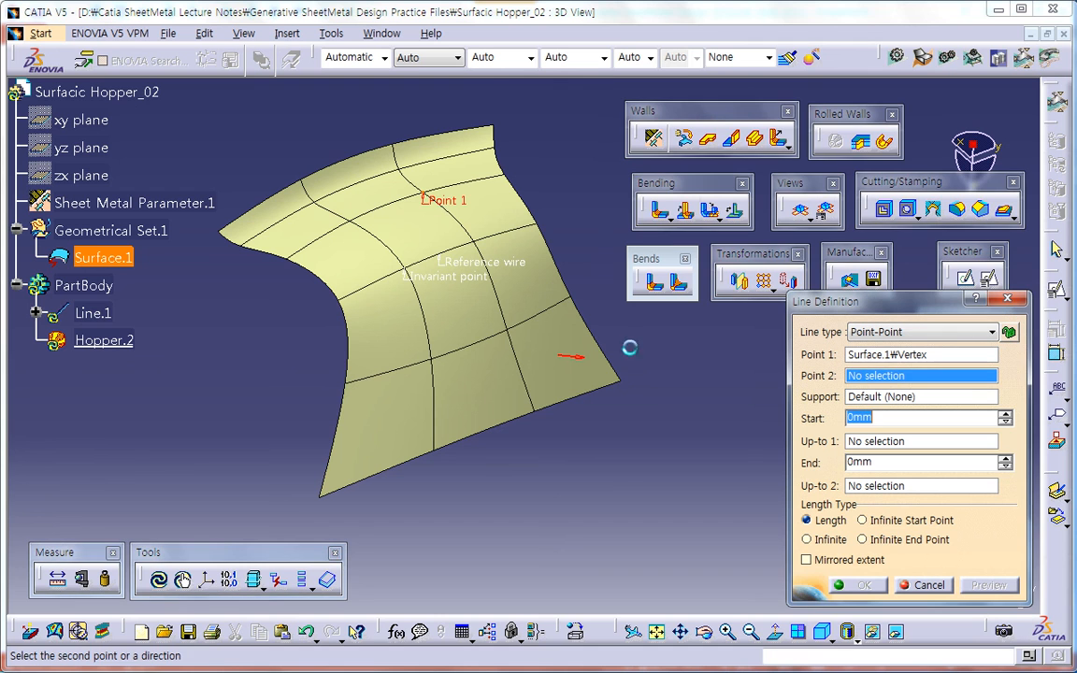
{"action": "left_click", "coordinate": [547, 419]}
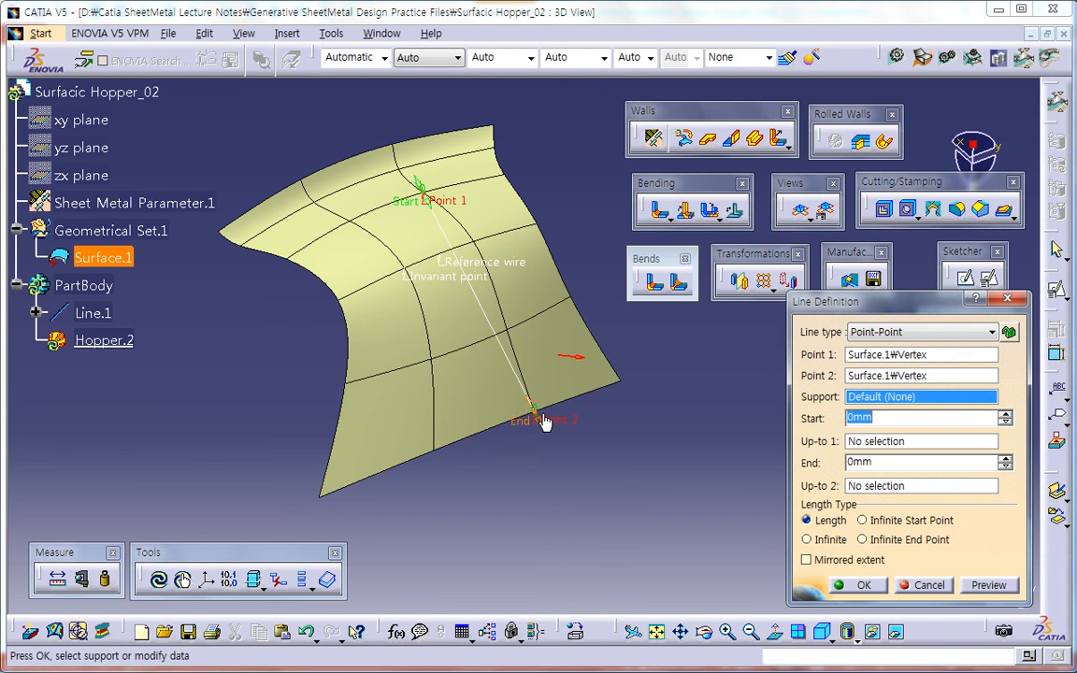
{"action": "left_click", "coordinate": [556, 356]}
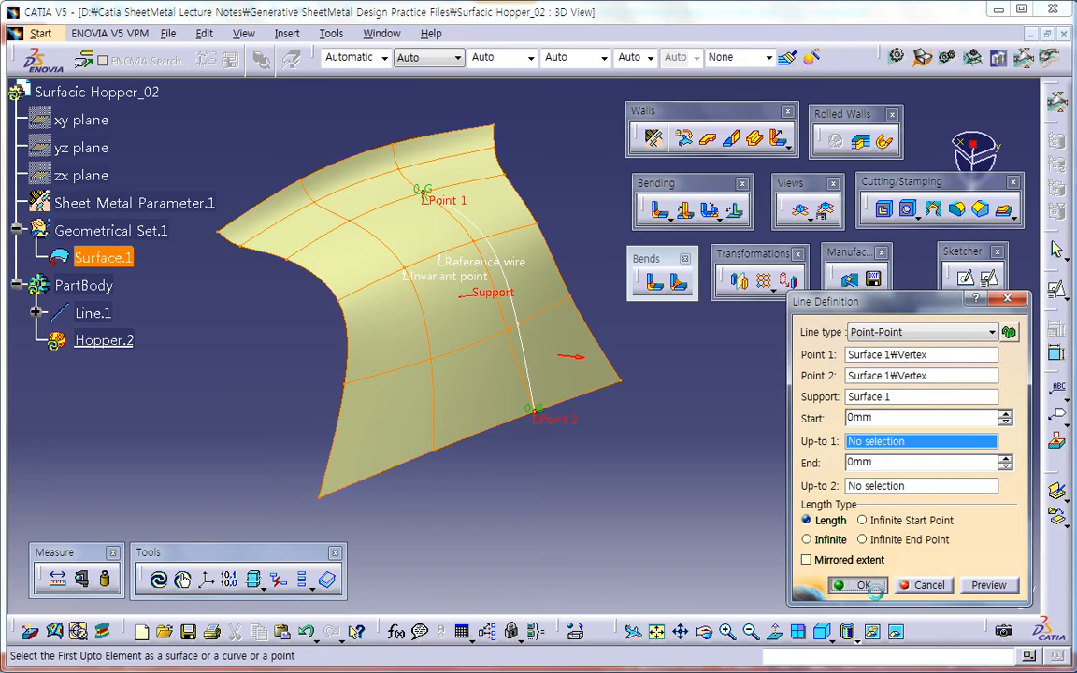
{"action": "left_click", "coordinate": [855, 584]}
Preview the hopper with the line as tear wire, check its length distortions and complete the hopper.
{"action": "left_click", "coordinate": [812, 532]}
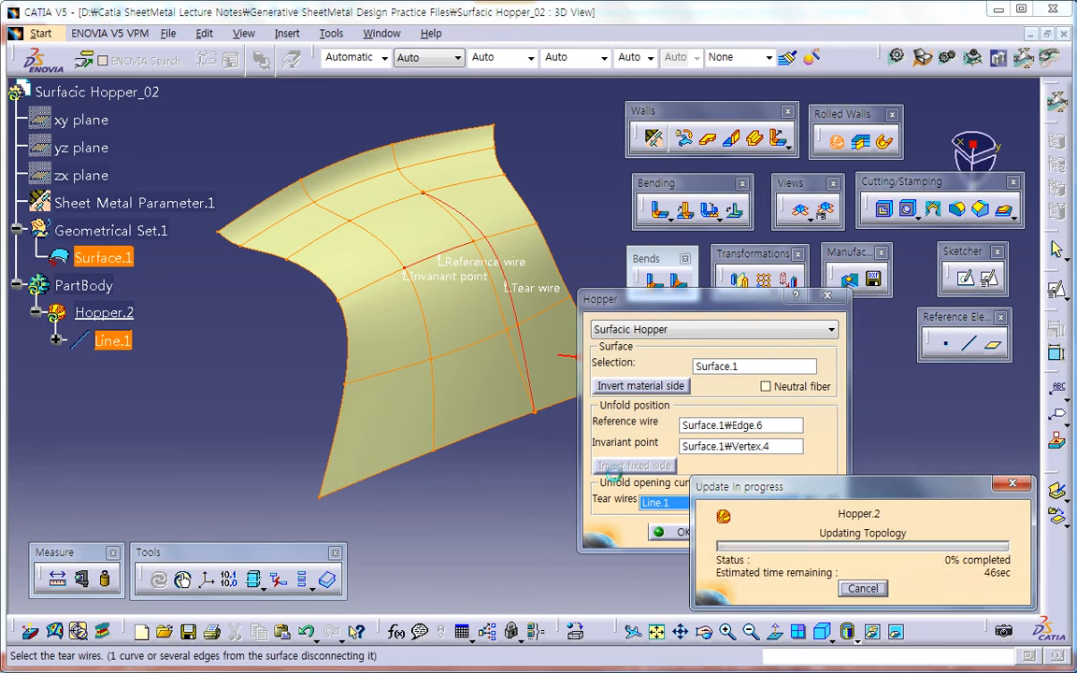
{"action": "middle_click_drag", "start_coordinate": [519, 465], "coordinate": [406, 408]}
{"action": "left_click", "coordinate": [716, 525]}
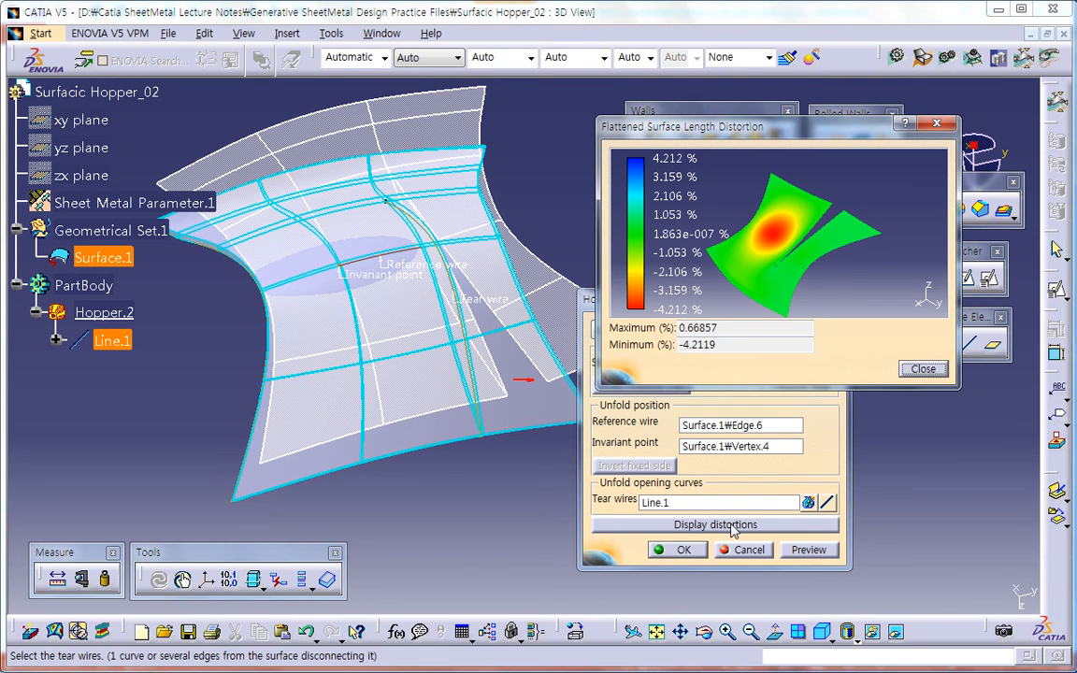
{"action": "left_click", "coordinate": [920, 369]}
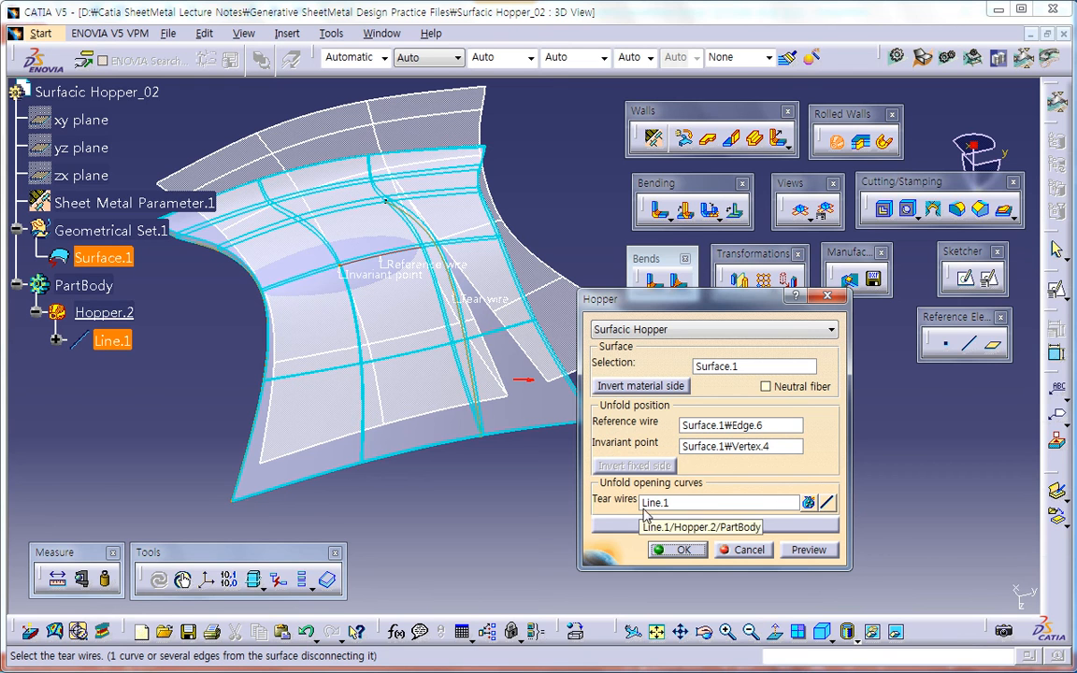
{"action": "left_click", "coordinate": [685, 553]}
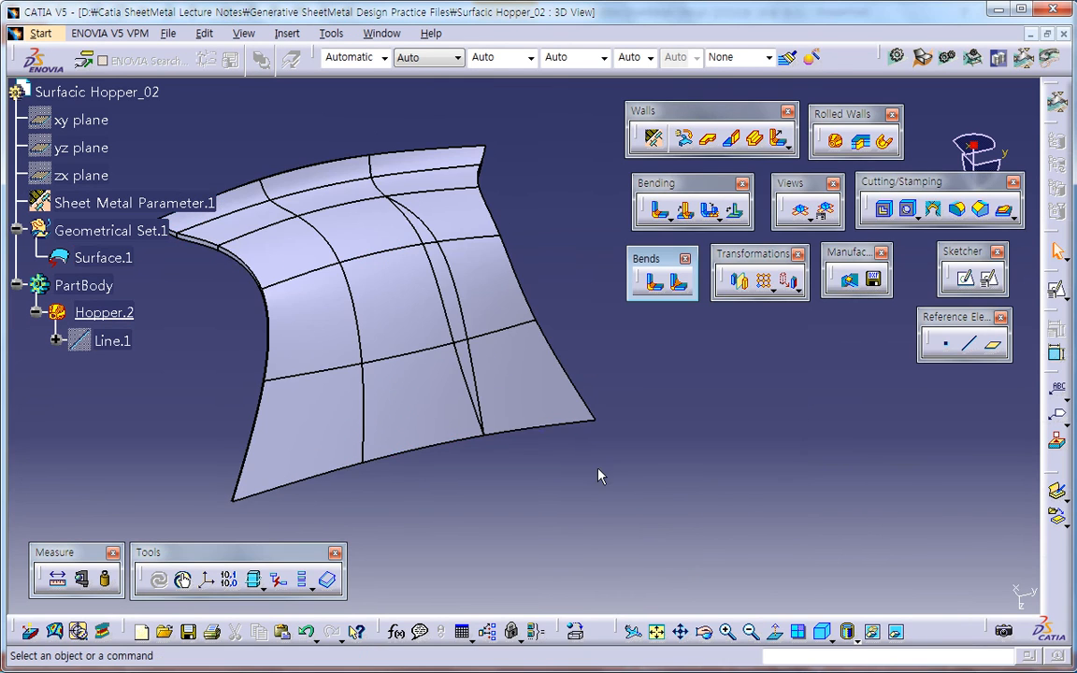
Unfold the hopper to examine how it opens along the tear line, and fold it back to the 3D view.
{"action": "middle_click_drag", "start_coordinate": [517, 473], "coordinate": [812, 241]}
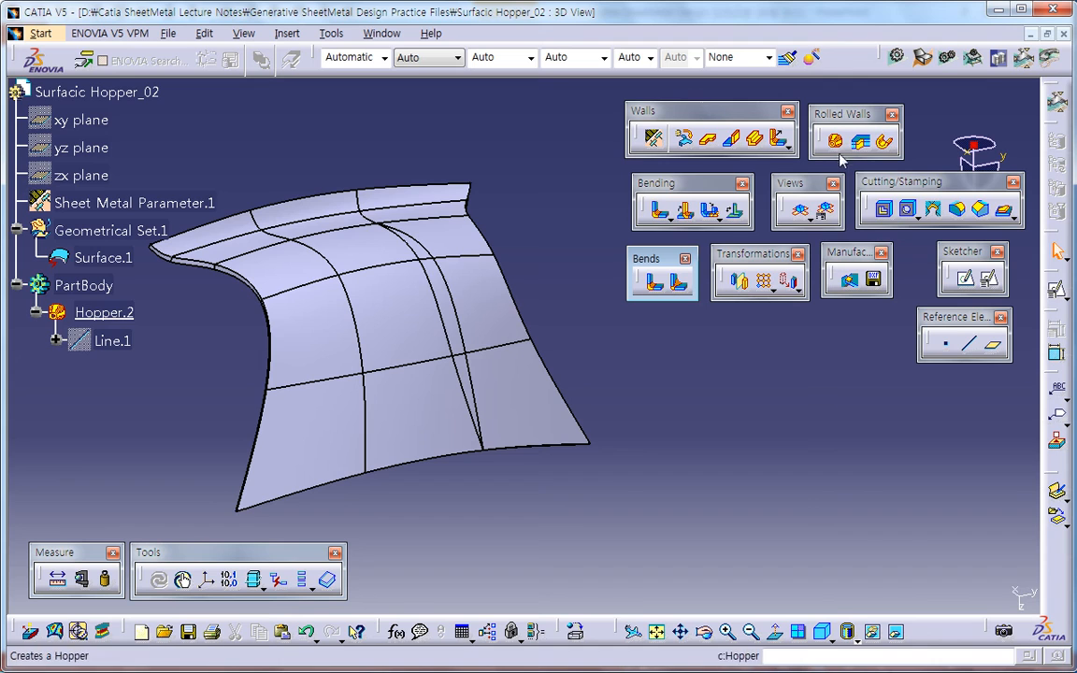
{"action": "left_click", "coordinate": [800, 211]}
{"action": "middle_click_drag", "start_coordinate": [528, 426], "coordinate": [619, 424]}
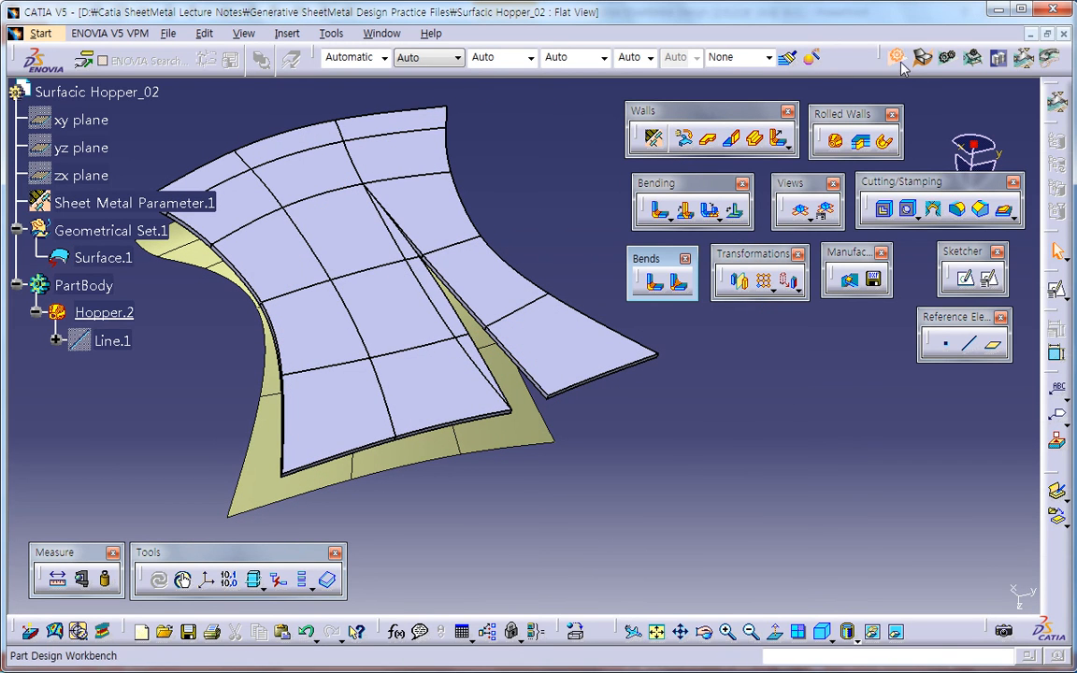
{"action": "middle_click_drag", "start_coordinate": [704, 370], "coordinate": [678, 402]}
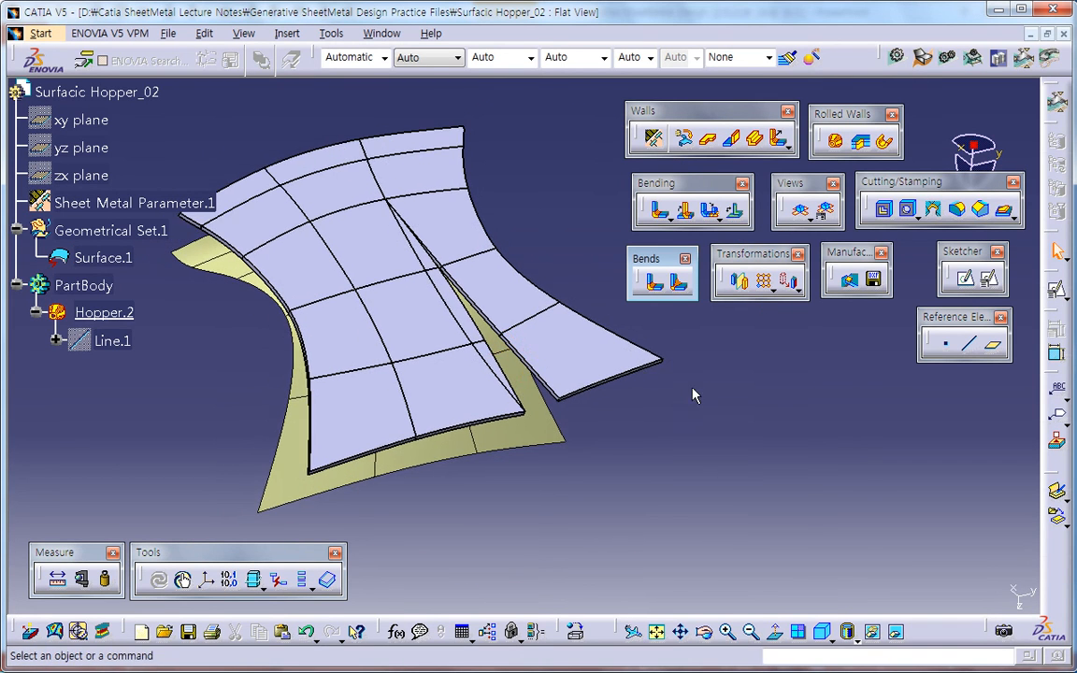
{"action": "left_click", "coordinate": [800, 212]}
{"action": "middle_click_drag", "start_coordinate": [549, 385], "coordinate": [534, 465]}
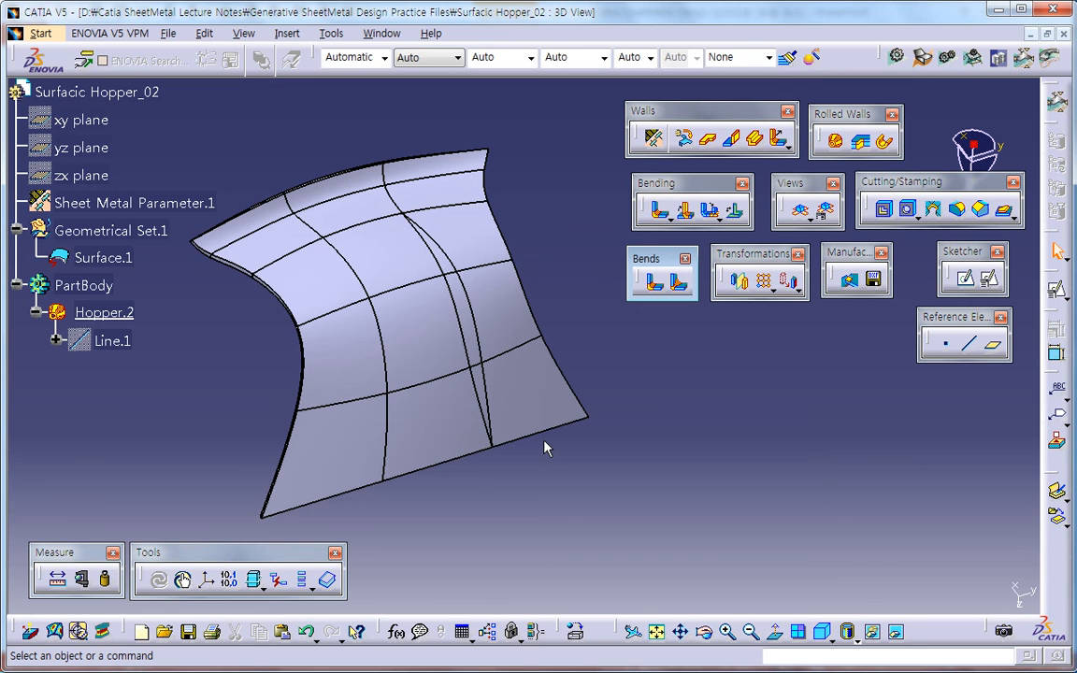
{"action": "middle_click_drag", "start_coordinate": [505, 439], "coordinate": [500, 413]}
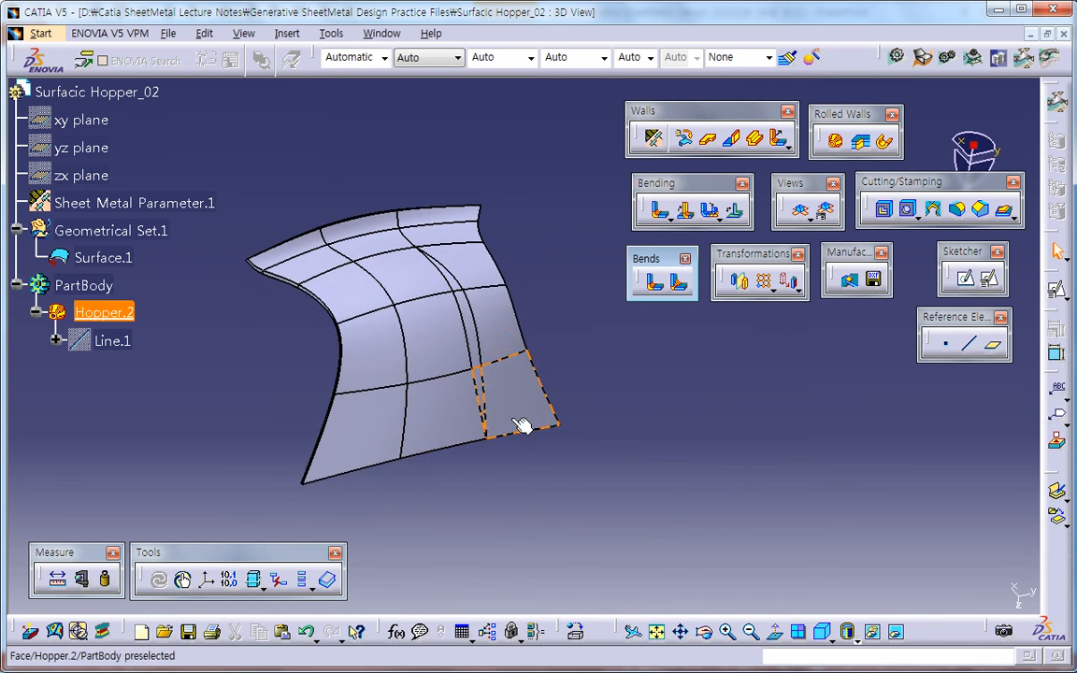
{"action": "middle_click_drag", "start_coordinate": [512, 464], "coordinate": [529, 446]}
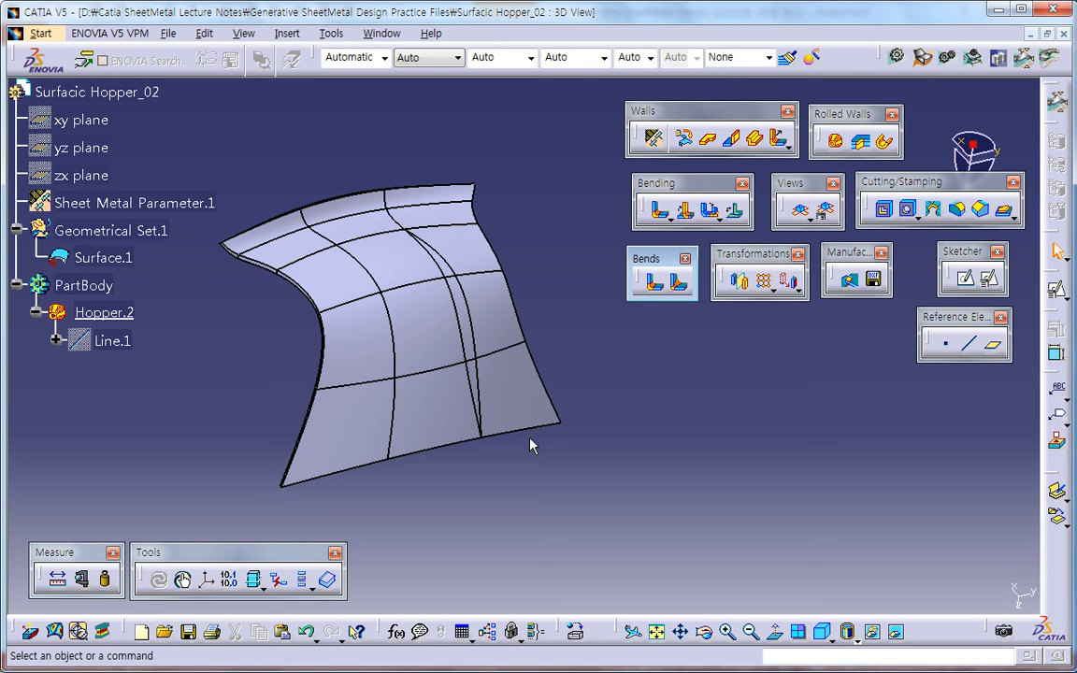
{"action": "middle_click_drag", "start_coordinate": [387, 380], "coordinate": [336, 346]}
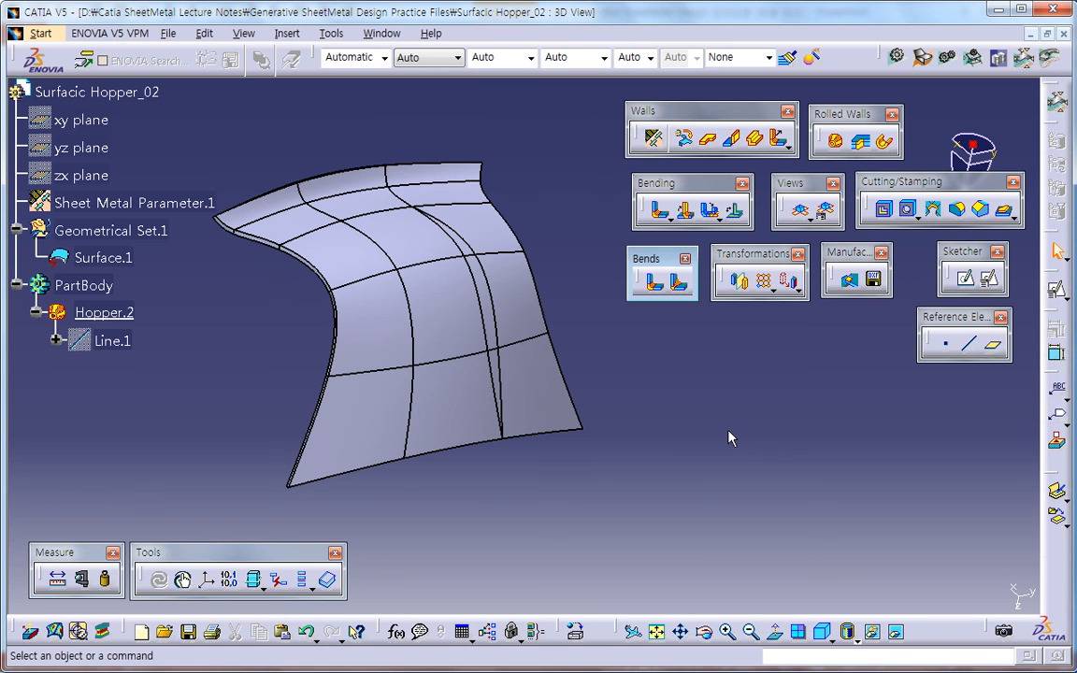
{"action": "middle_click_drag", "start_coordinate": [540, 358], "coordinate": [641, 374]}
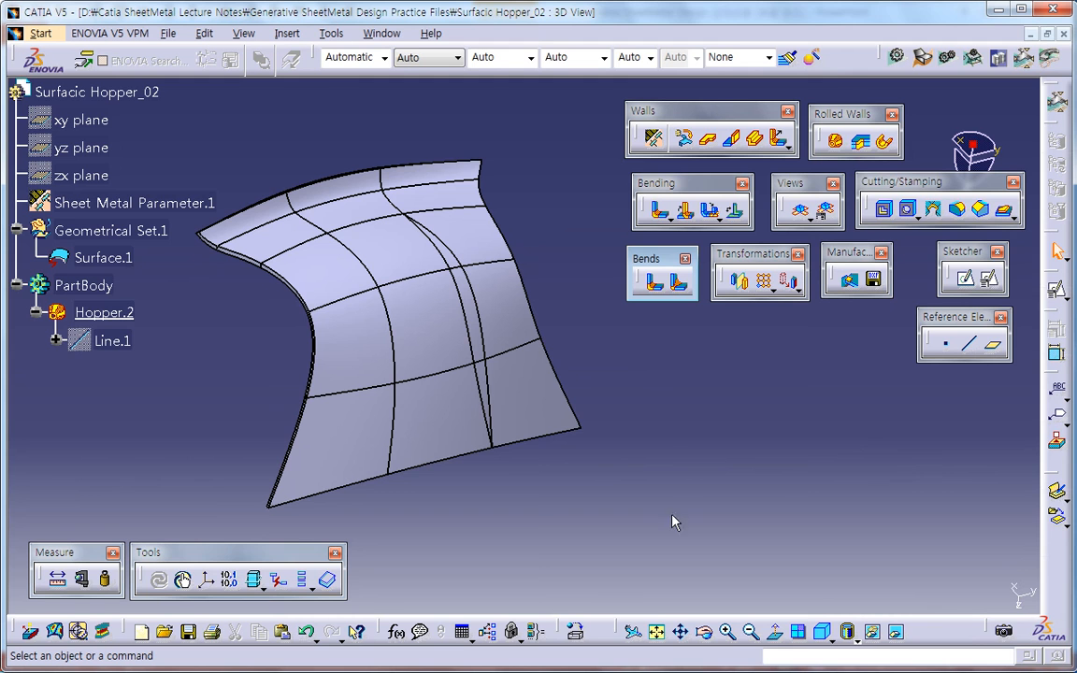
Switch to the PowerPoint lecture notes and open the linked Surfacic Hopper 03 part.
{"action": "key", "text": "alt+Tab"}
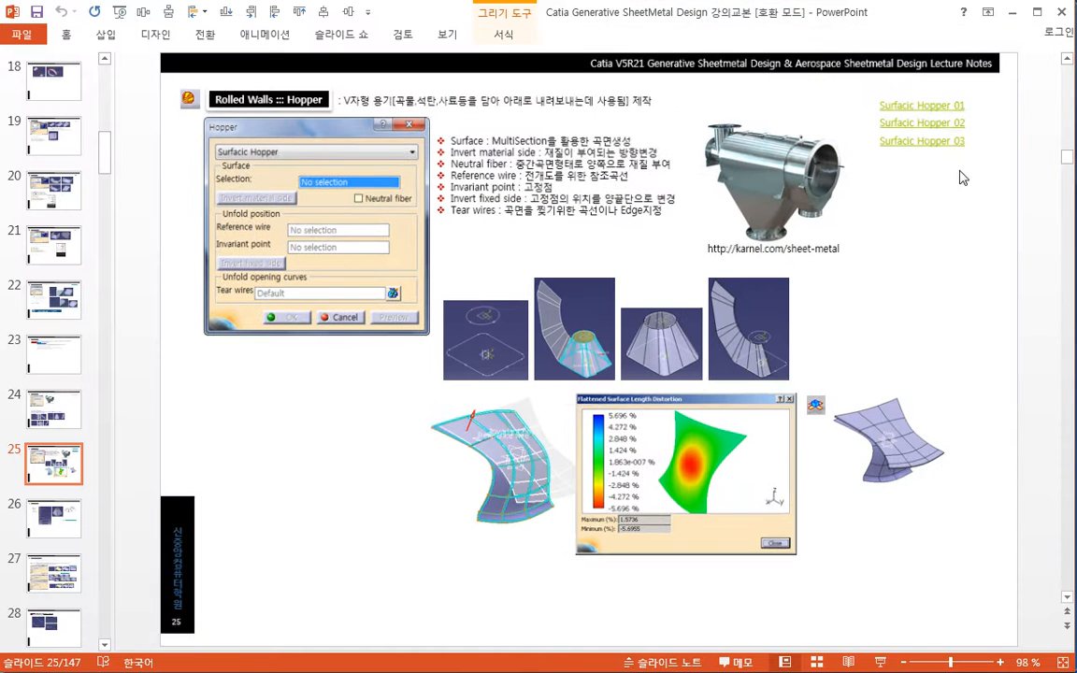
{"action": "left_click", "coordinate": [911, 125]}
{"action": "right_click", "coordinate": [921, 142]}
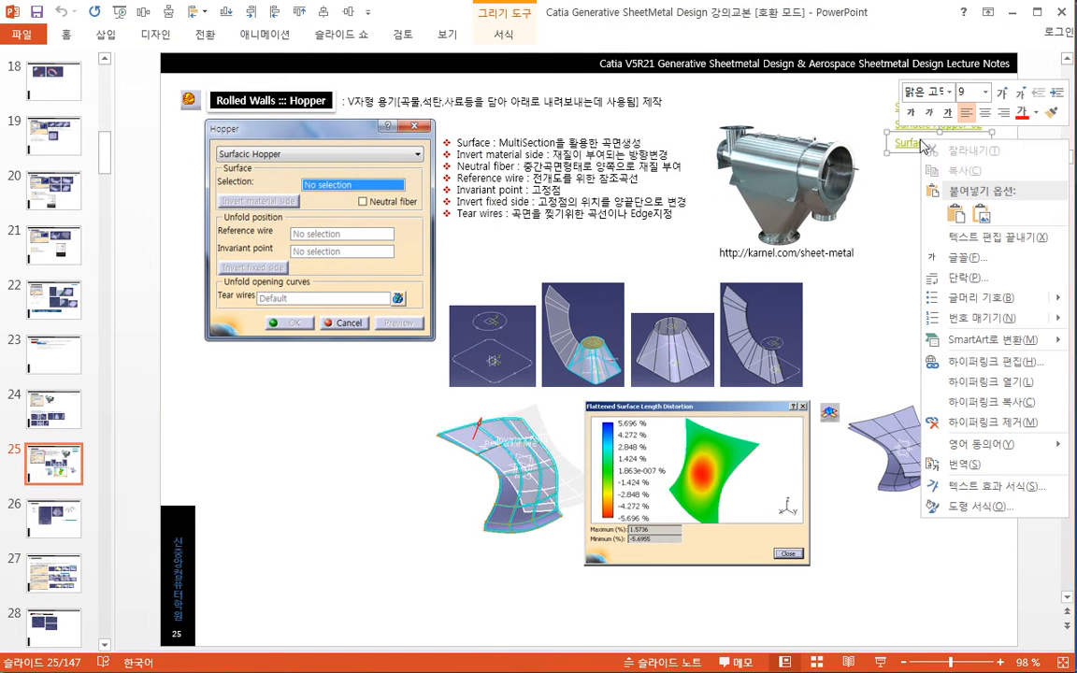
{"action": "left_click", "coordinate": [967, 382]}
Expand PartBody in the Surfacic Hopper_03 part and examine the Body_01 bracket from several angles.
{"action": "middle_click_drag", "start_coordinate": [526, 408], "coordinate": [479, 380]}
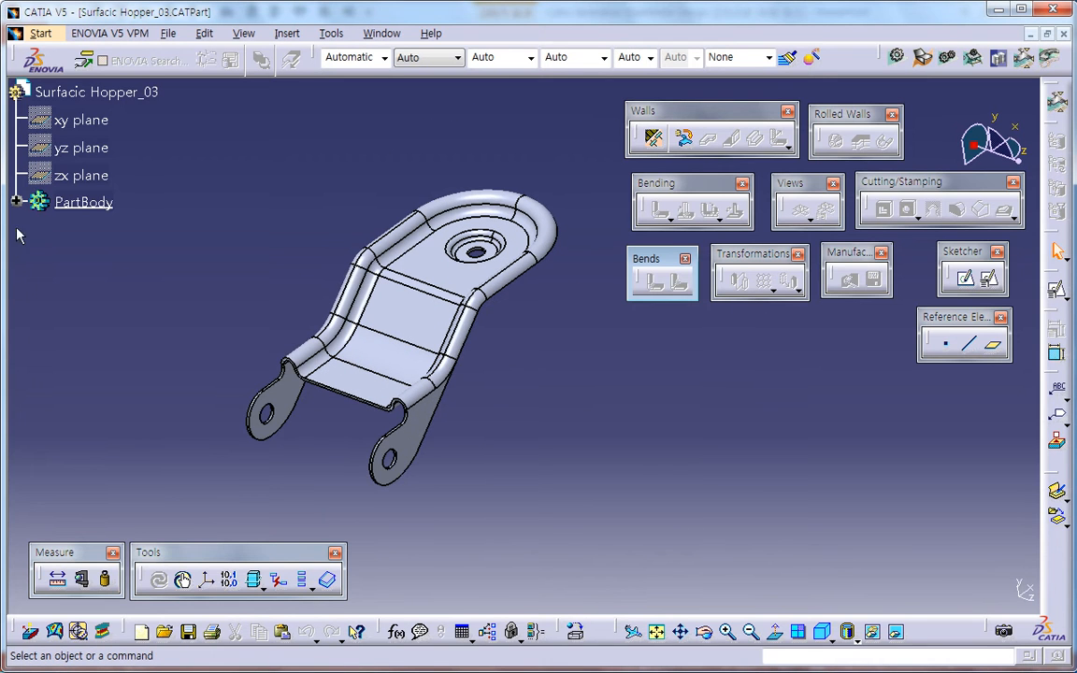
{"action": "left_click", "coordinate": [17, 202]}
{"action": "middle_click_drag", "start_coordinate": [213, 338], "coordinate": [234, 347]}
{"action": "middle_click_drag", "start_coordinate": [512, 425], "coordinate": [421, 412]}
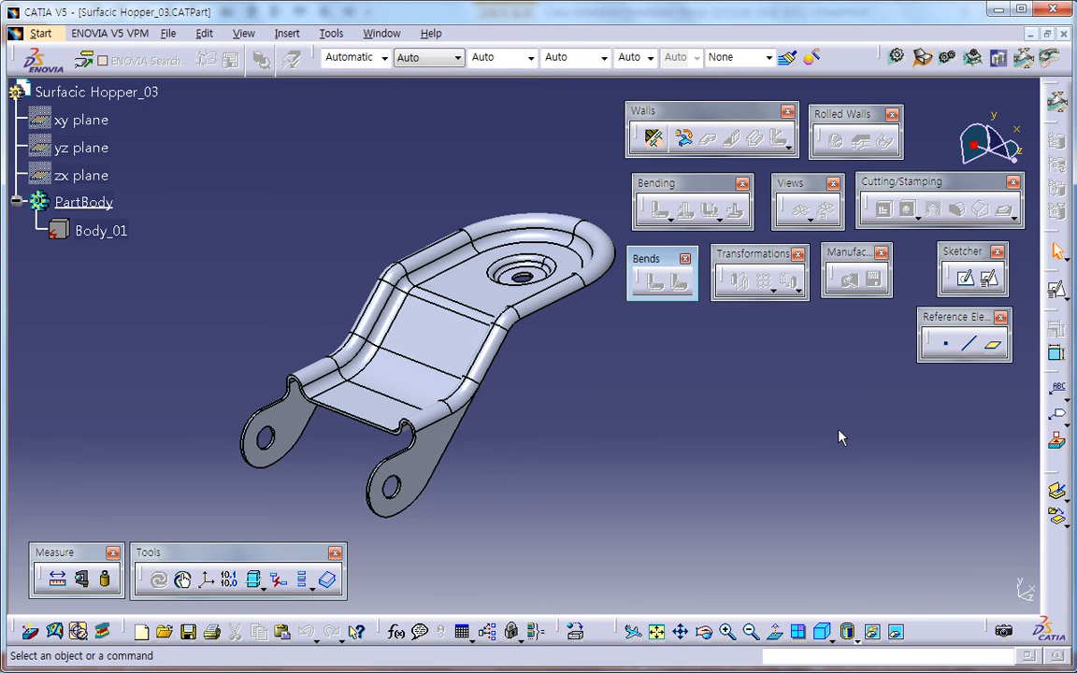
{"action": "middle_click_drag", "start_coordinate": [691, 432], "coordinate": [591, 451]}
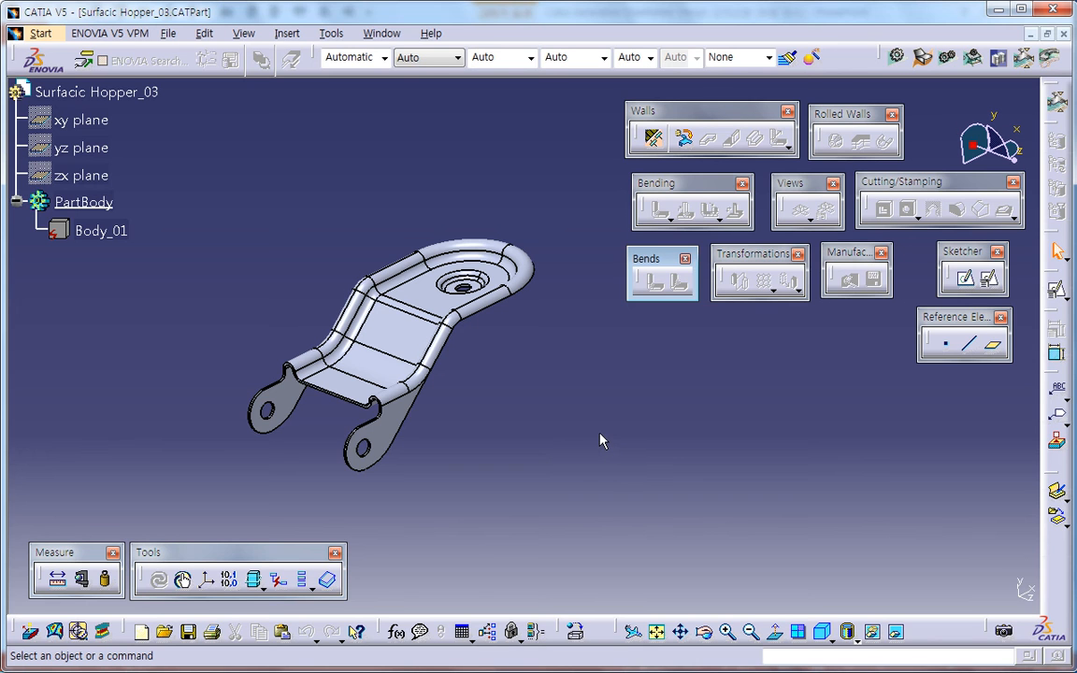
{"action": "left_click", "coordinate": [653, 138]}
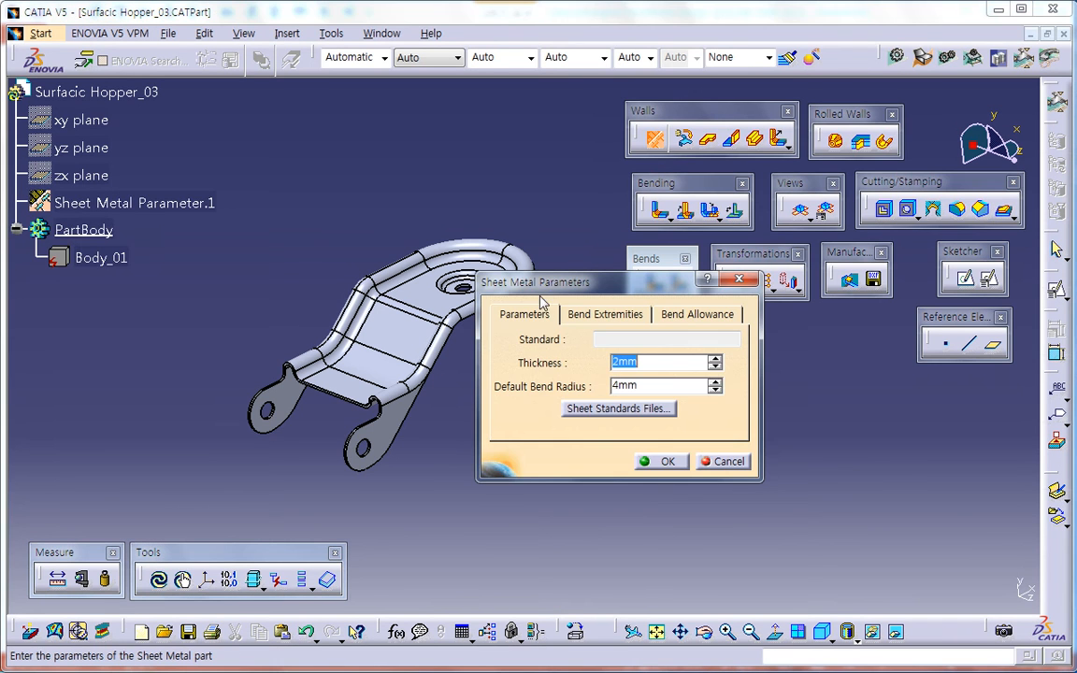
{"action": "left_click", "coordinate": [718, 460]}
{"action": "middle_click_drag", "start_coordinate": [541, 491], "coordinate": [548, 453], "text": "ctrl"}
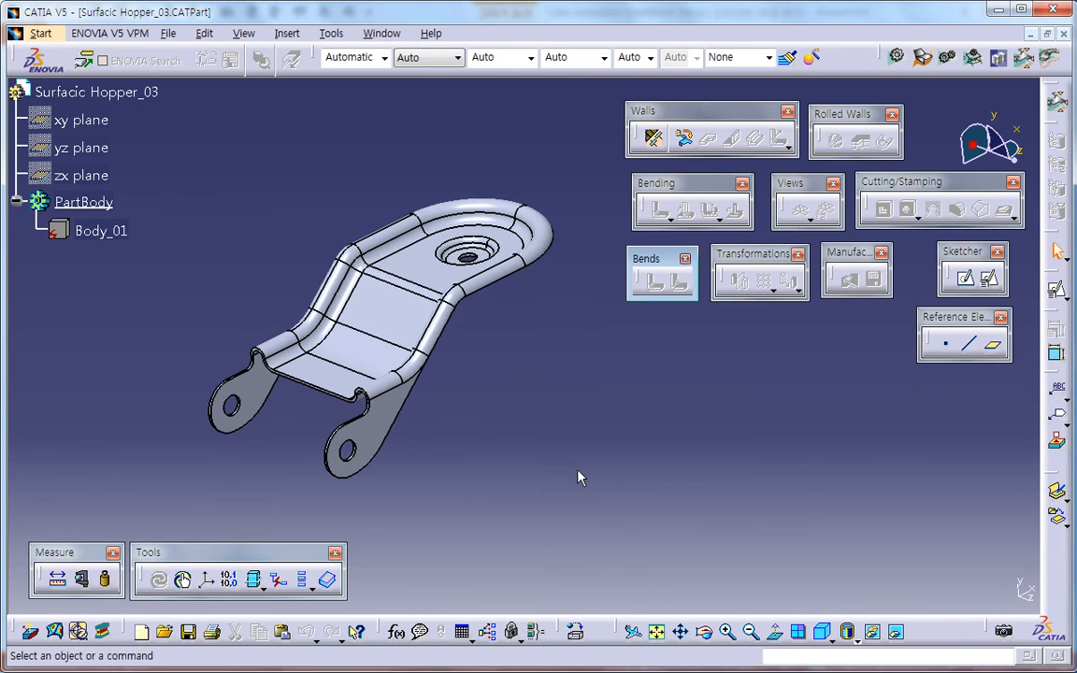
Measure the distance between the opposite faces of the bracket's lower flat plate to check the sheet thickness, without keeping the measure.
{"action": "left_click", "coordinate": [57, 580]}
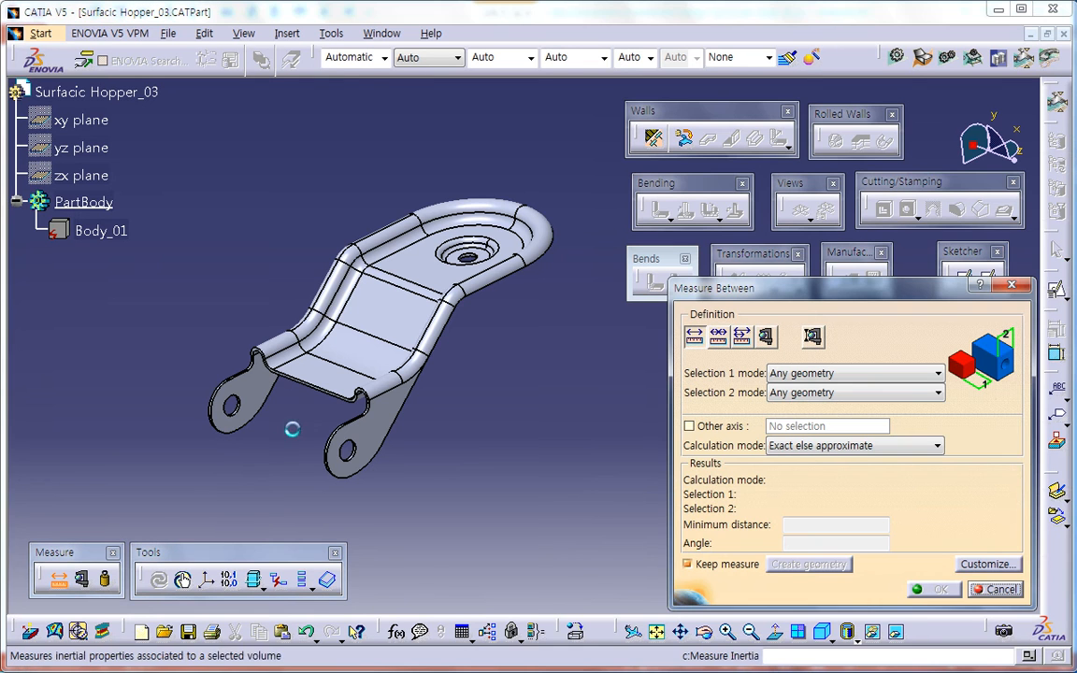
{"action": "left_click", "coordinate": [302, 392]}
{"action": "middle_click_drag", "start_coordinate": [397, 397], "coordinate": [425, 192]}
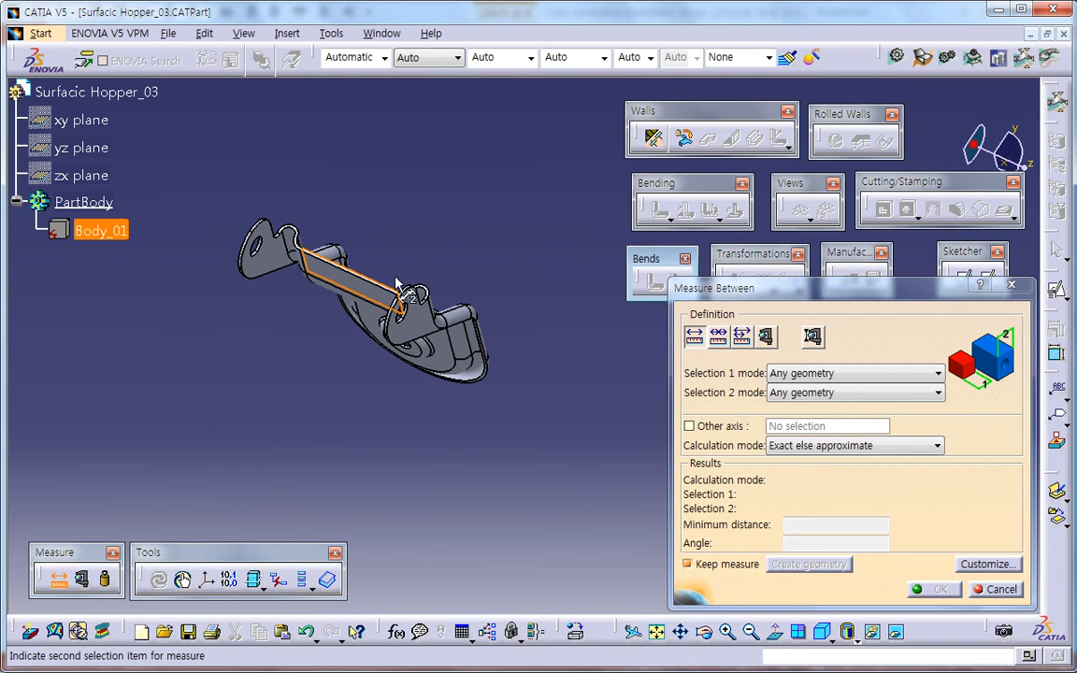
{"action": "left_click", "coordinate": [383, 306]}
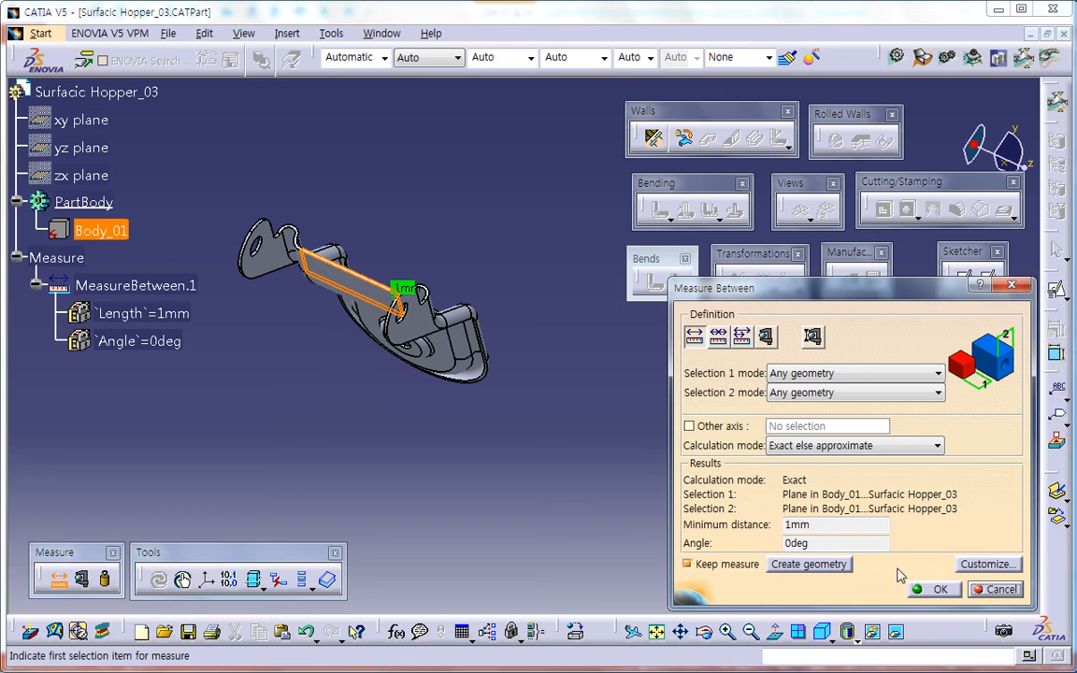
{"action": "left_click", "coordinate": [996, 589]}
{"action": "middle_click_drag", "start_coordinate": [350, 343], "coordinate": [401, 369]}
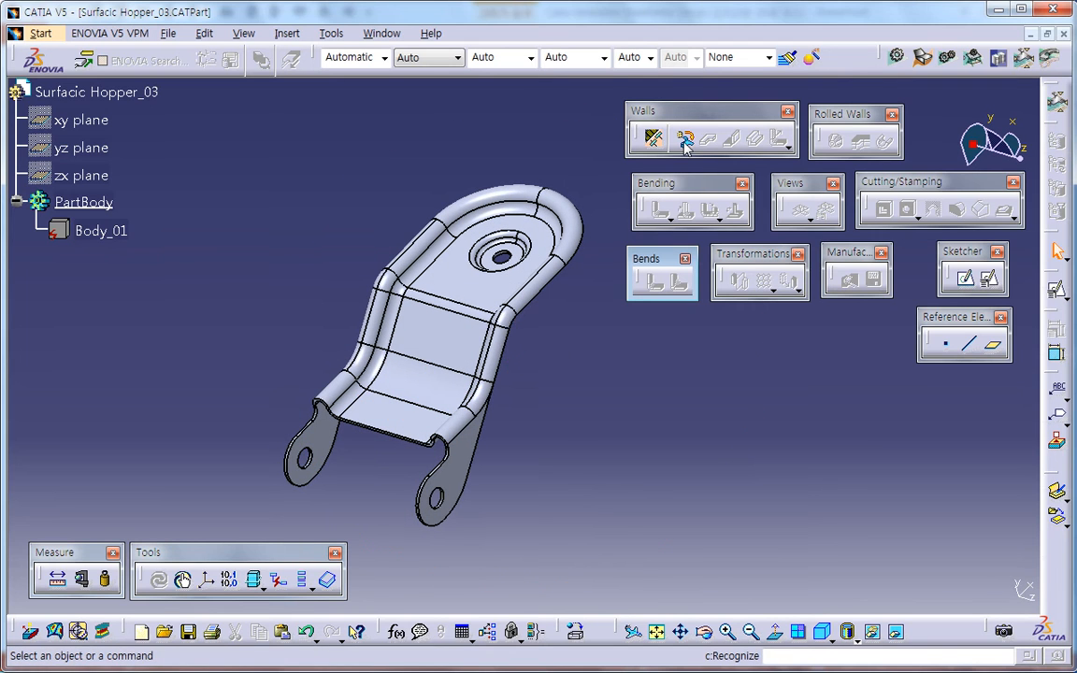
Create the sheet metal parameters for the bracket with a thickness of 1 mm.
{"action": "left_click", "coordinate": [680, 143]}
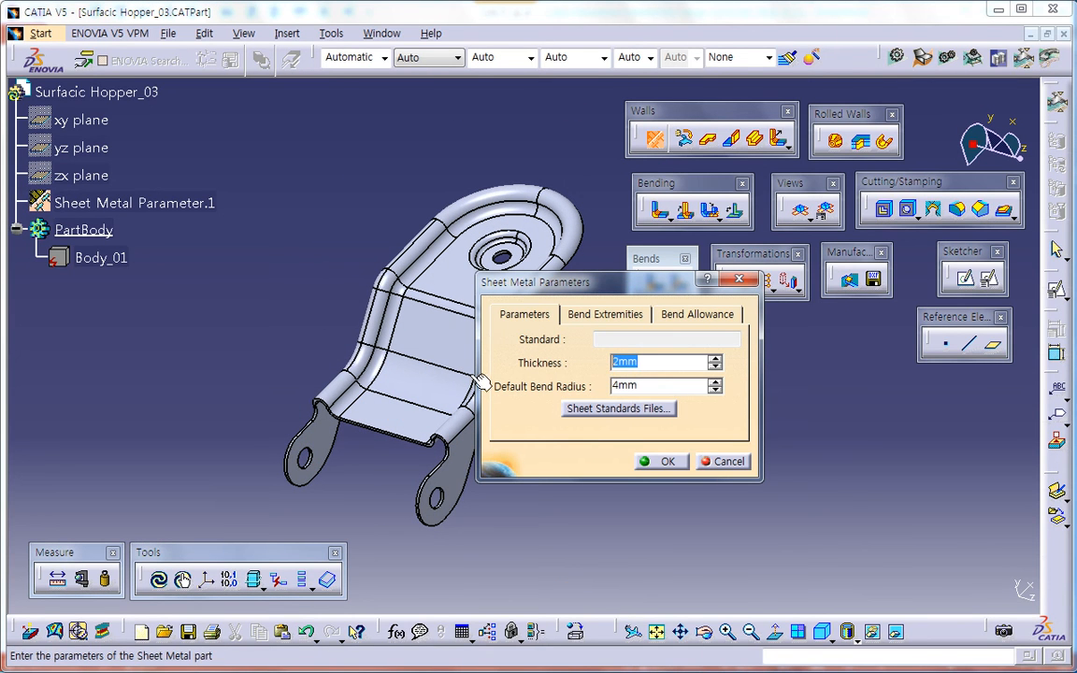
{"action": "type", "text": "1"}
{"action": "key", "text": "Return"}
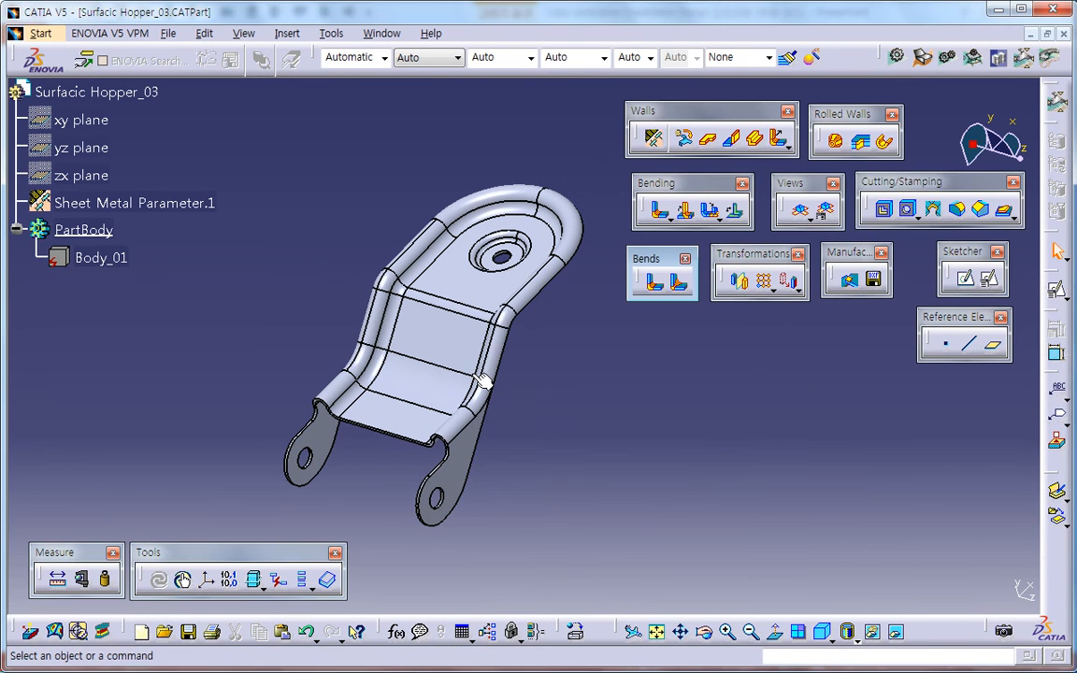
Measure the rounded bend face beside the bracket's lower side lug, without keeping the measure.
{"action": "middle_click_drag", "start_coordinate": [526, 428], "coordinate": [514, 374]}
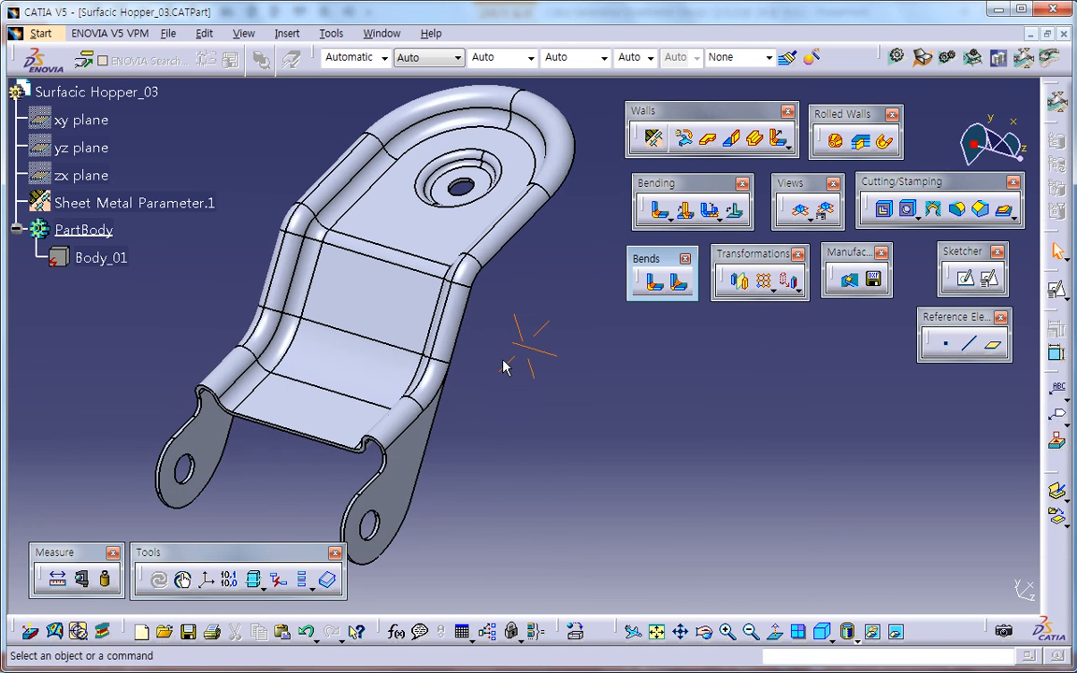
{"action": "left_click", "coordinate": [81, 579]}
{"action": "middle_click_drag", "start_coordinate": [257, 509], "coordinate": [354, 408]}
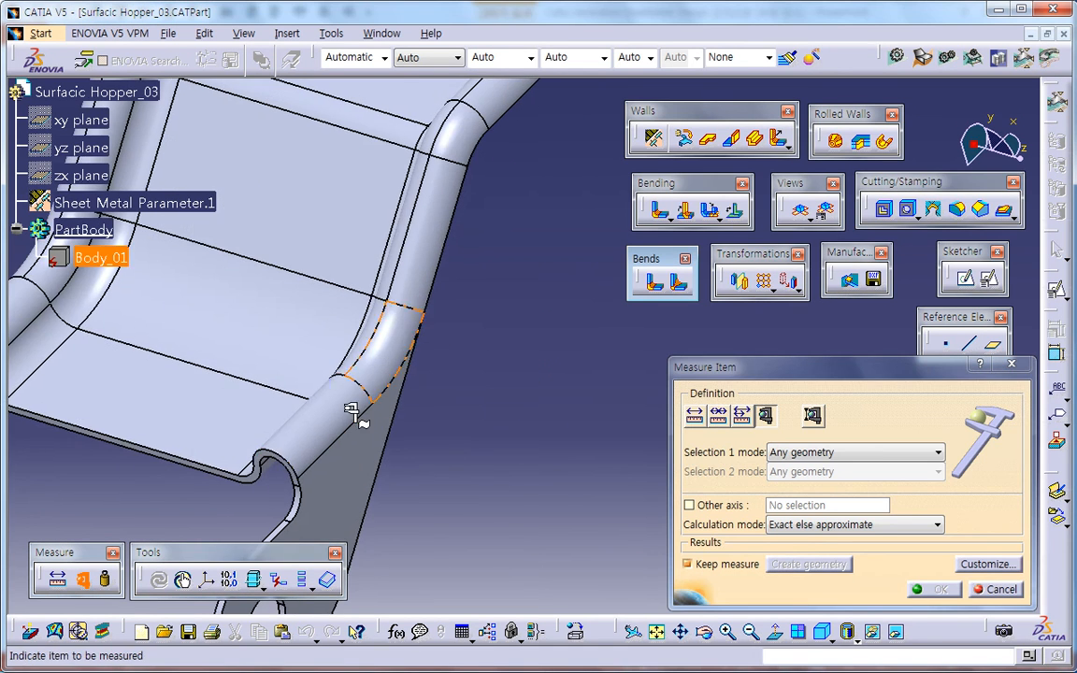
{"action": "left_click", "coordinate": [273, 458]}
{"action": "left_click", "coordinate": [995, 589]}
{"action": "middle_click_drag", "start_coordinate": [573, 474], "coordinate": [539, 476]}
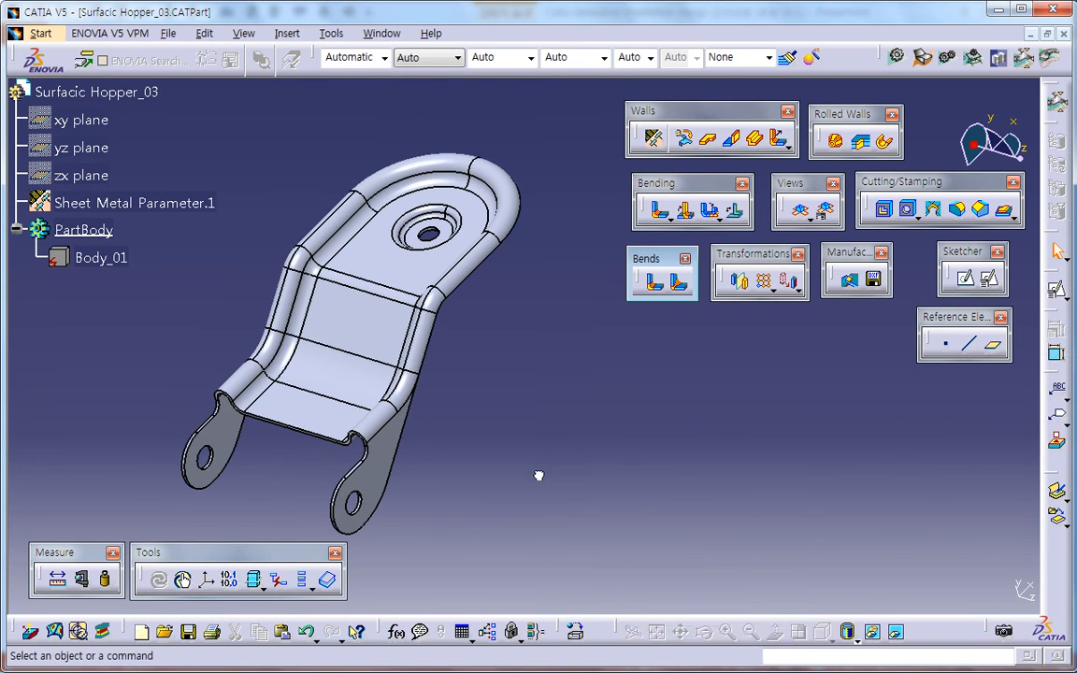
Start a full recognition of Body_01 from the lower flat face and display its recognized walls, bends and stamps.
{"action": "left_click", "coordinate": [653, 139]}
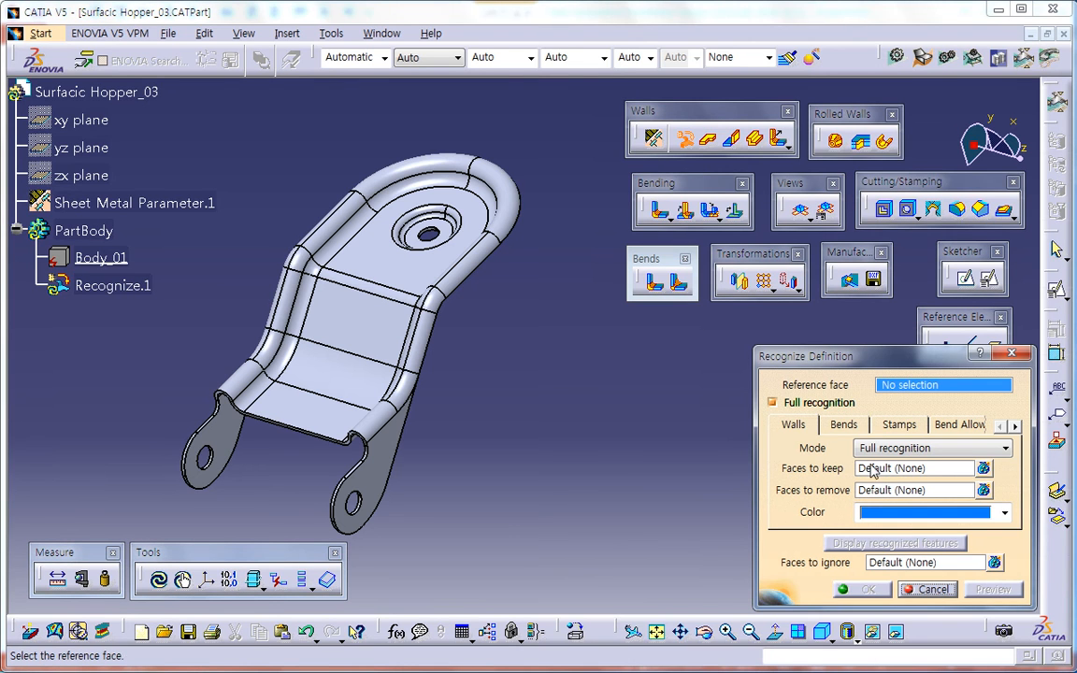
{"action": "left_click", "coordinate": [350, 435]}
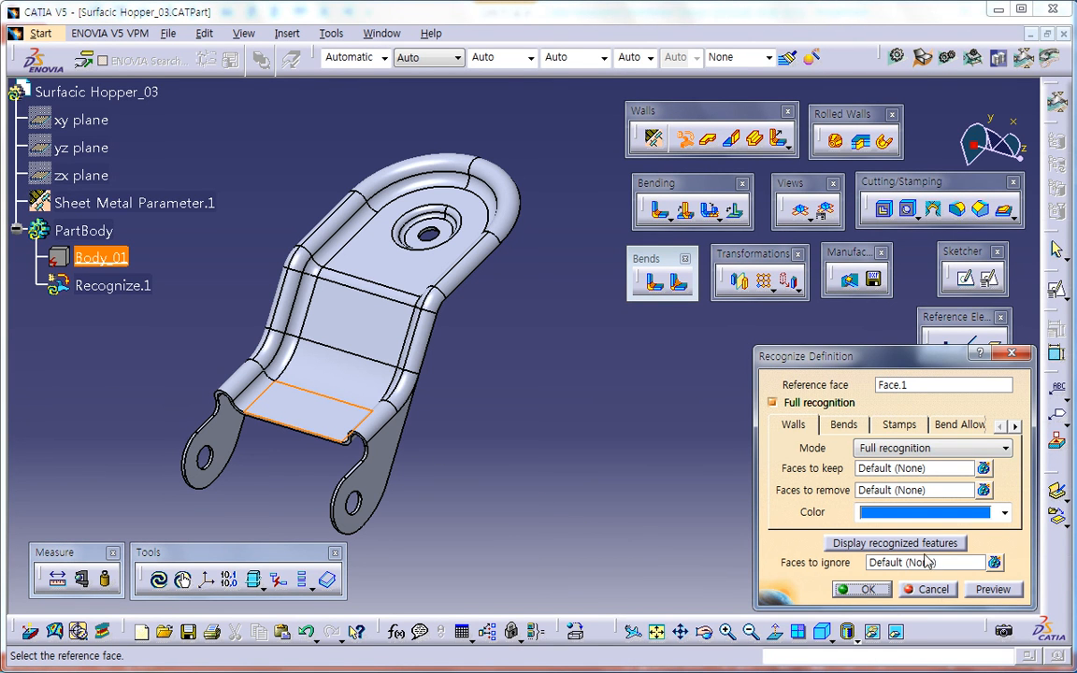
{"action": "left_click", "coordinate": [896, 544]}
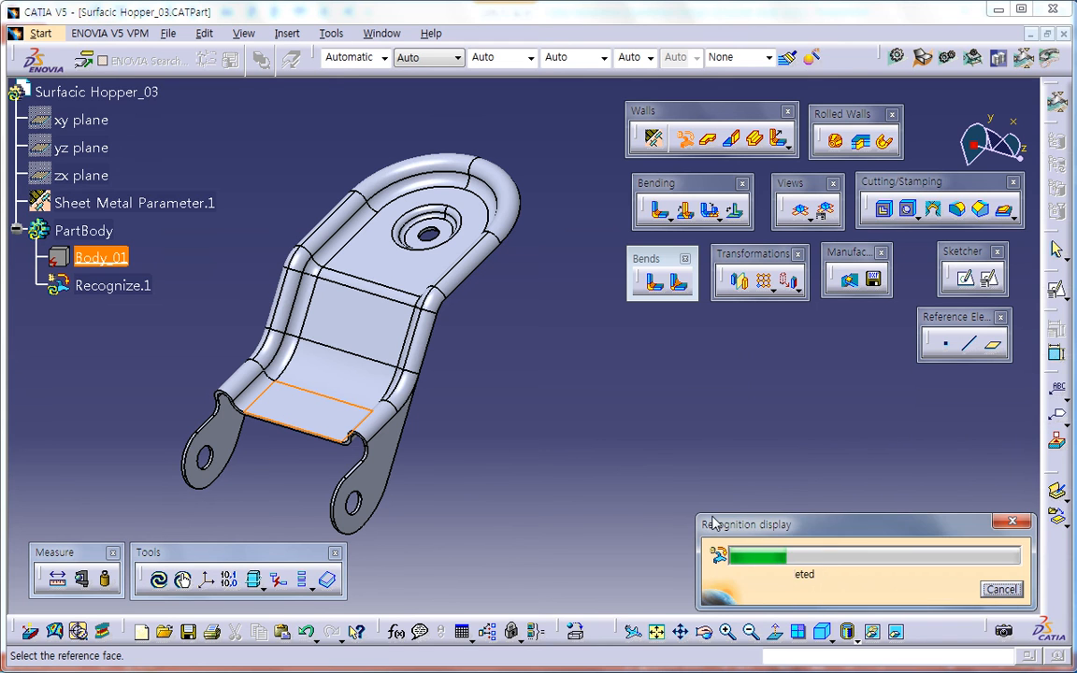
{"action": "middle_click_drag", "start_coordinate": [708, 519], "coordinate": [615, 474]}
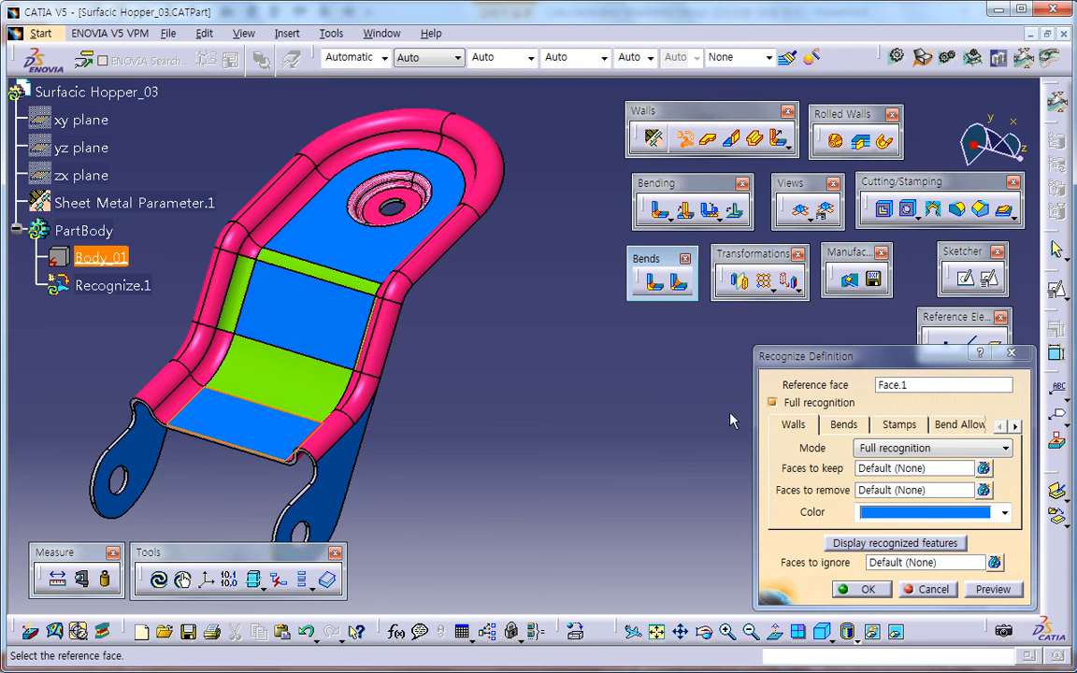
{"action": "left_click_drag", "start_coordinate": [759, 355], "coordinate": [622, 331]}
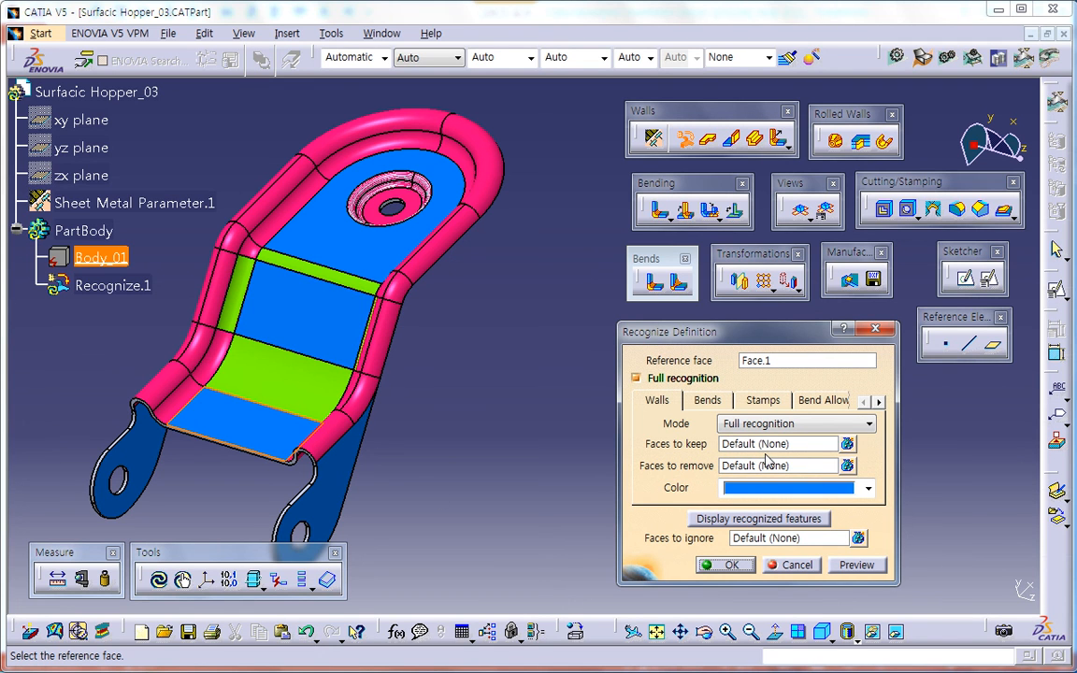
{"action": "left_click", "coordinate": [707, 400]}
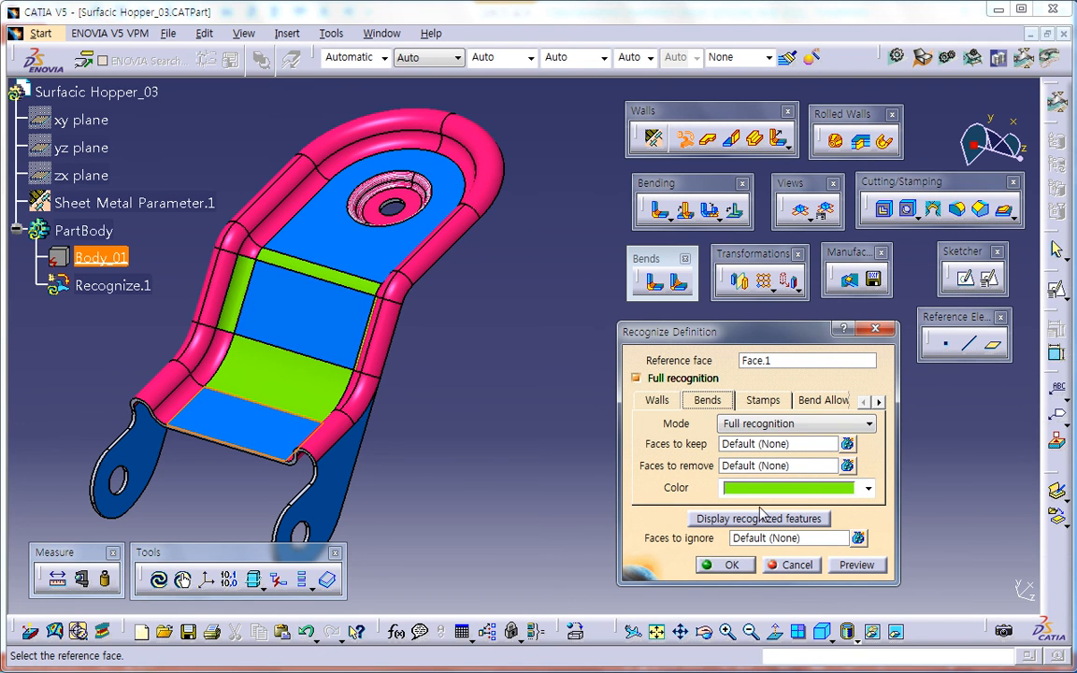
{"action": "left_click", "coordinate": [763, 401]}
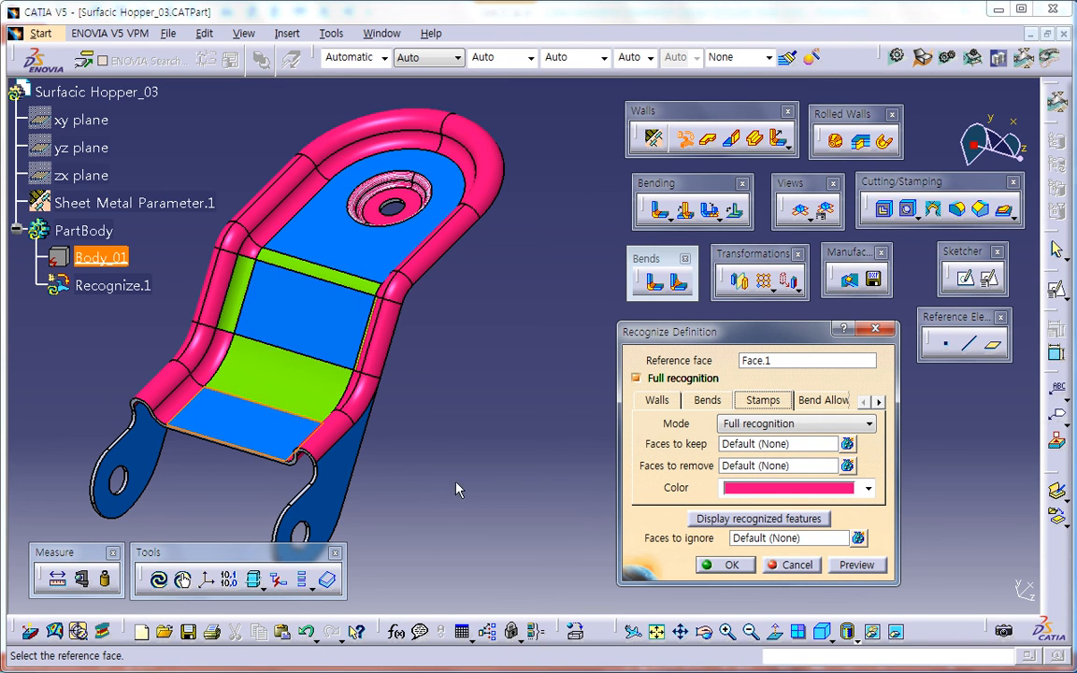
Try to complete the full recognition of the bracket, and abandon the Recognize definition.
{"action": "left_click", "coordinate": [727, 566]}
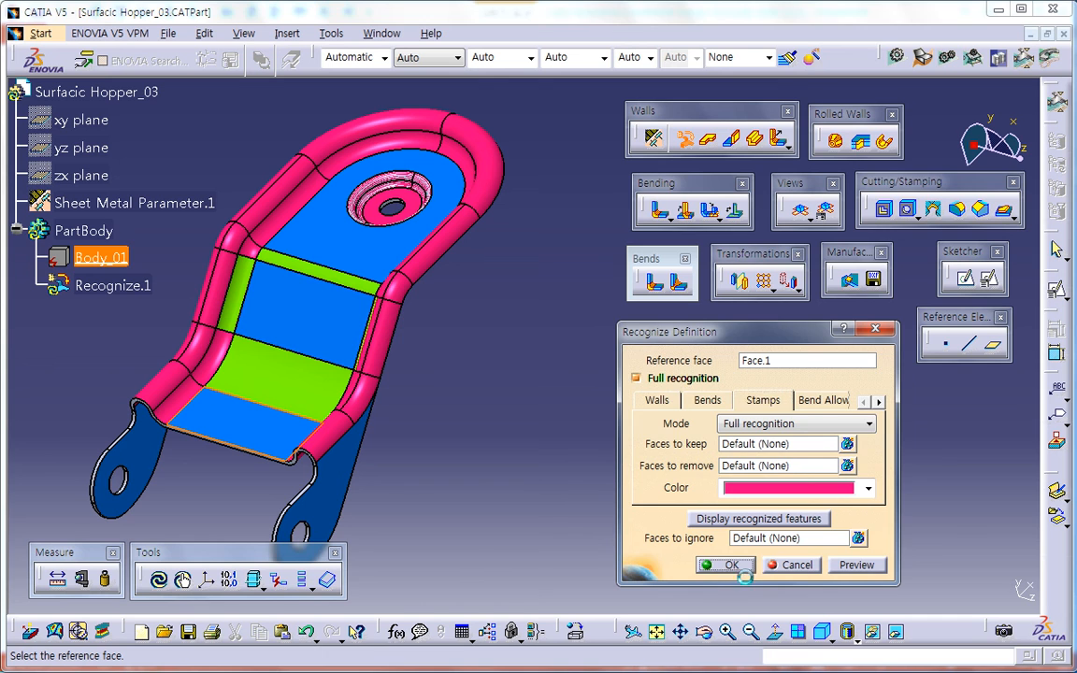
{"action": "left_click", "coordinate": [635, 394]}
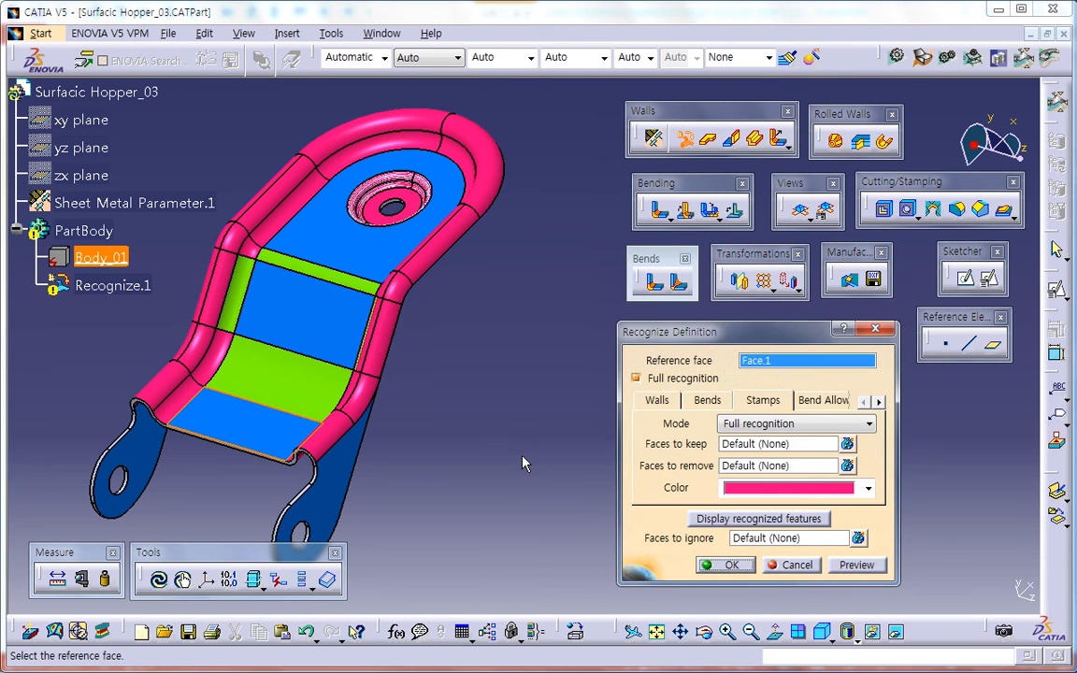
{"action": "left_click", "coordinate": [727, 565]}
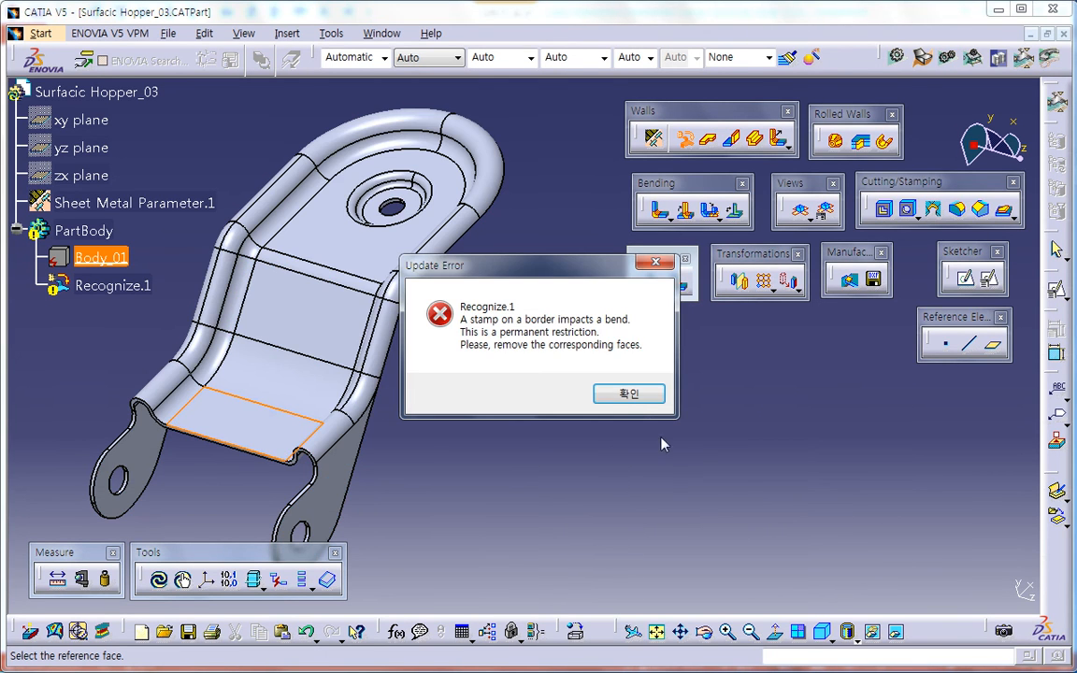
{"action": "left_click", "coordinate": [629, 394]}
{"action": "middle_click_drag", "start_coordinate": [404, 463], "coordinate": [451, 460]}
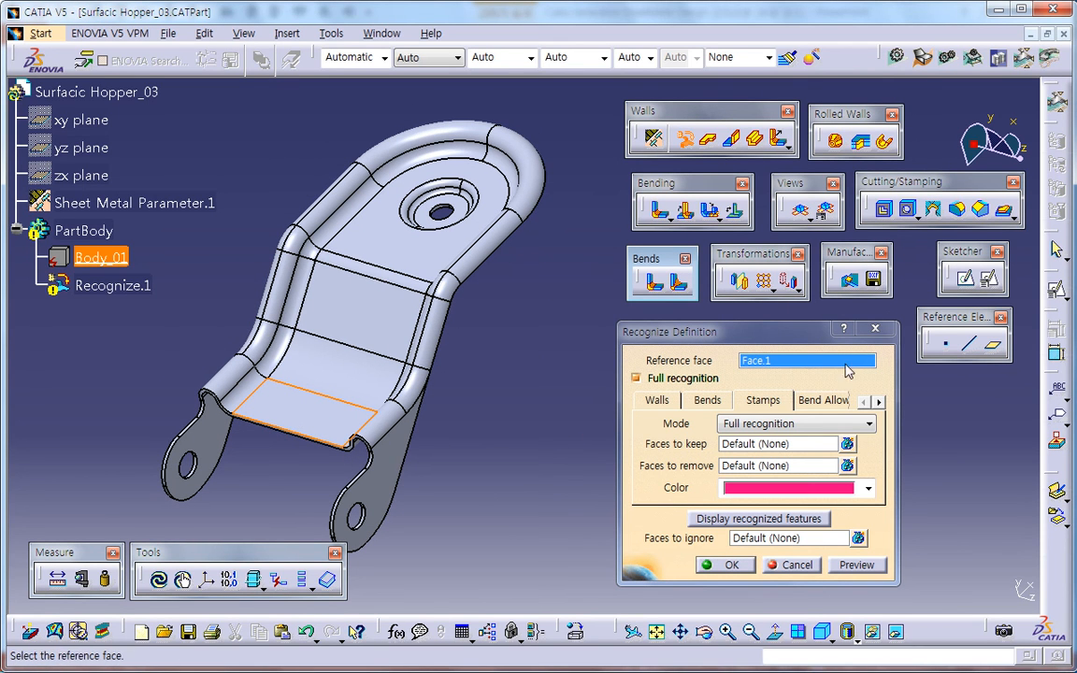
{"action": "left_click", "coordinate": [797, 565]}
Try to unfold the imported bracket without recognizing it as sheet metal.
{"action": "middle_click_drag", "start_coordinate": [582, 479], "coordinate": [448, 412]}
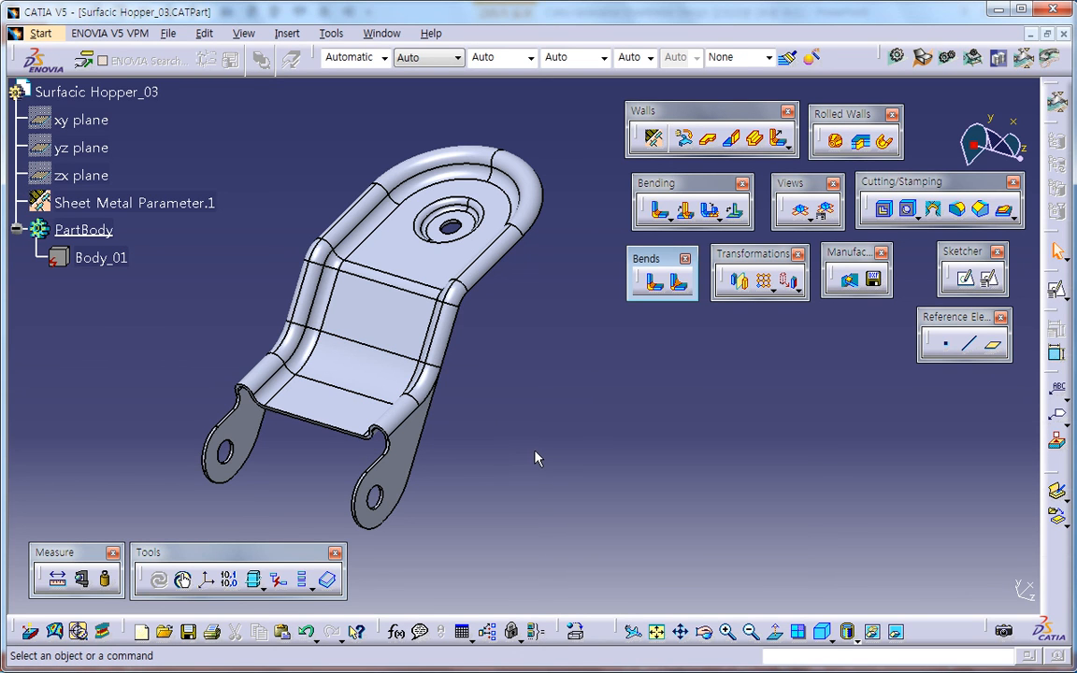
{"action": "middle_click_drag", "start_coordinate": [521, 439], "coordinate": [510, 434]}
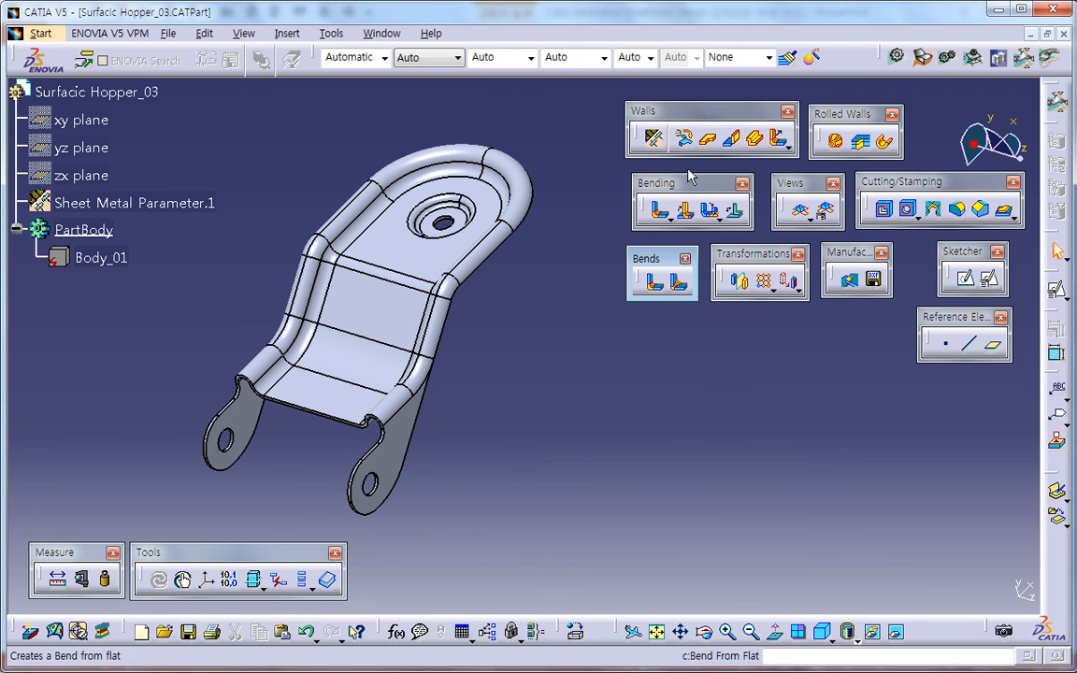
{"action": "left_click", "coordinate": [800, 209]}
{"action": "left_click", "coordinate": [801, 209]}
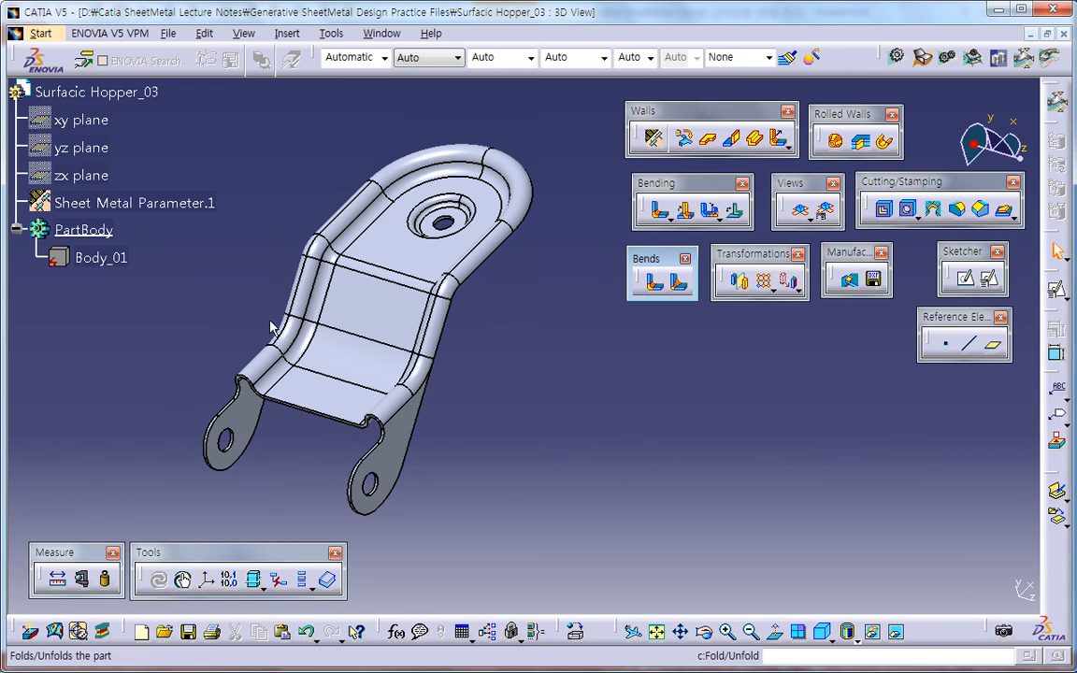
{"action": "middle_click_drag", "start_coordinate": [564, 393], "coordinate": [533, 408]}
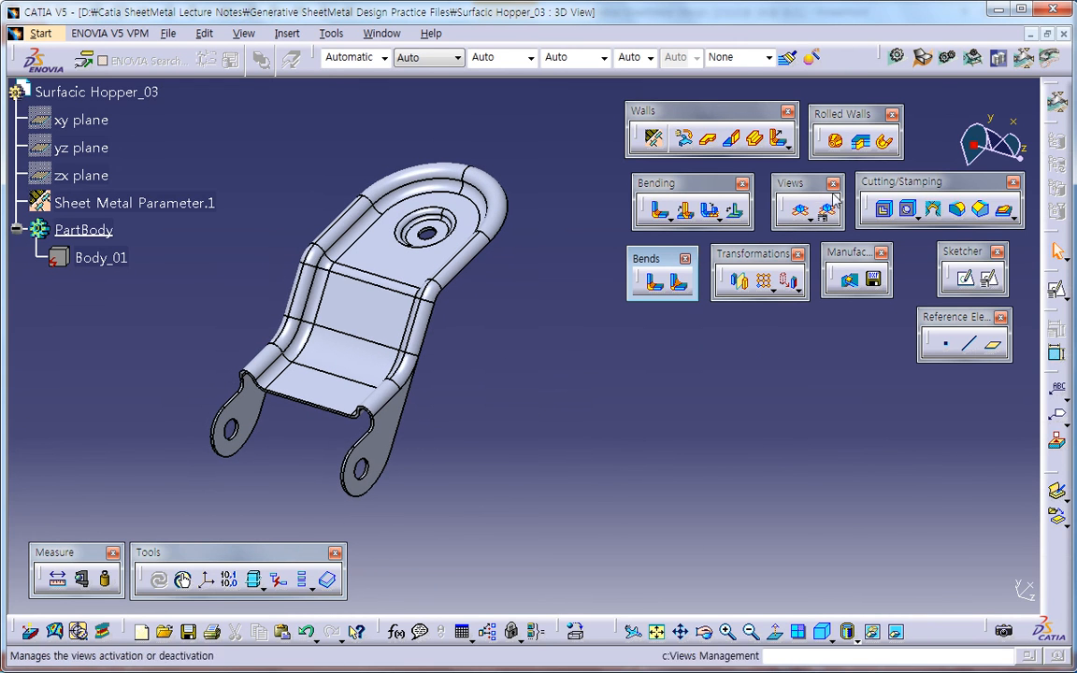
Switch to the Generative Shape Design workbench and detach the Extracts tools as a separate group.
{"action": "left_click", "coordinate": [923, 60]}
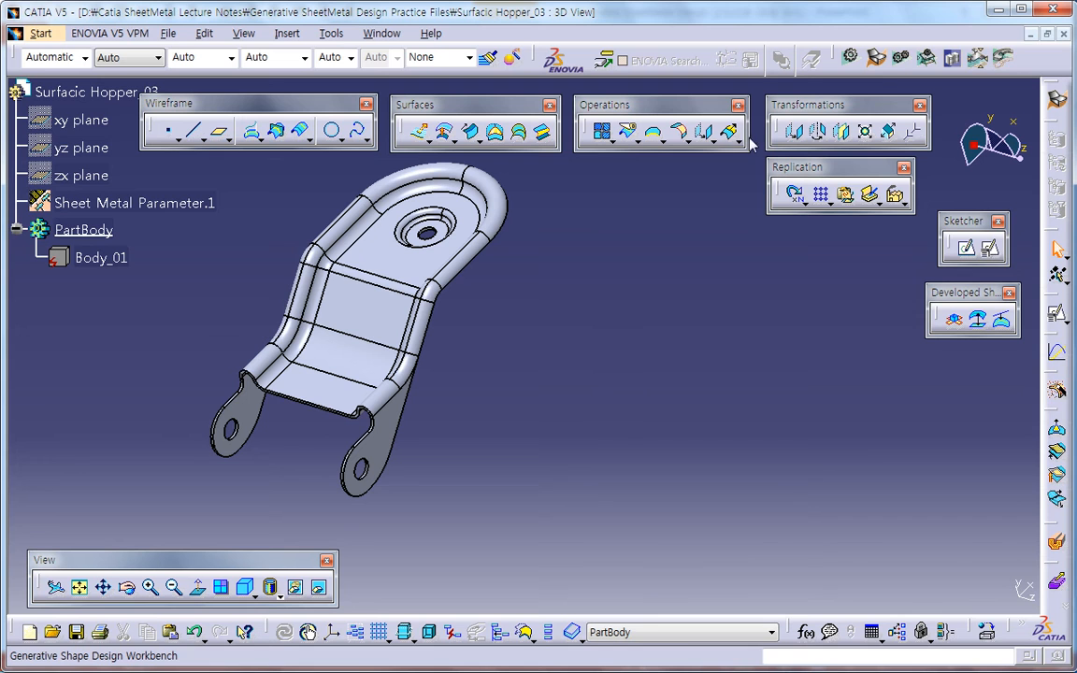
{"action": "left_click", "coordinate": [663, 143]}
{"action": "left_click_drag", "start_coordinate": [668, 155], "coordinate": [636, 221]}
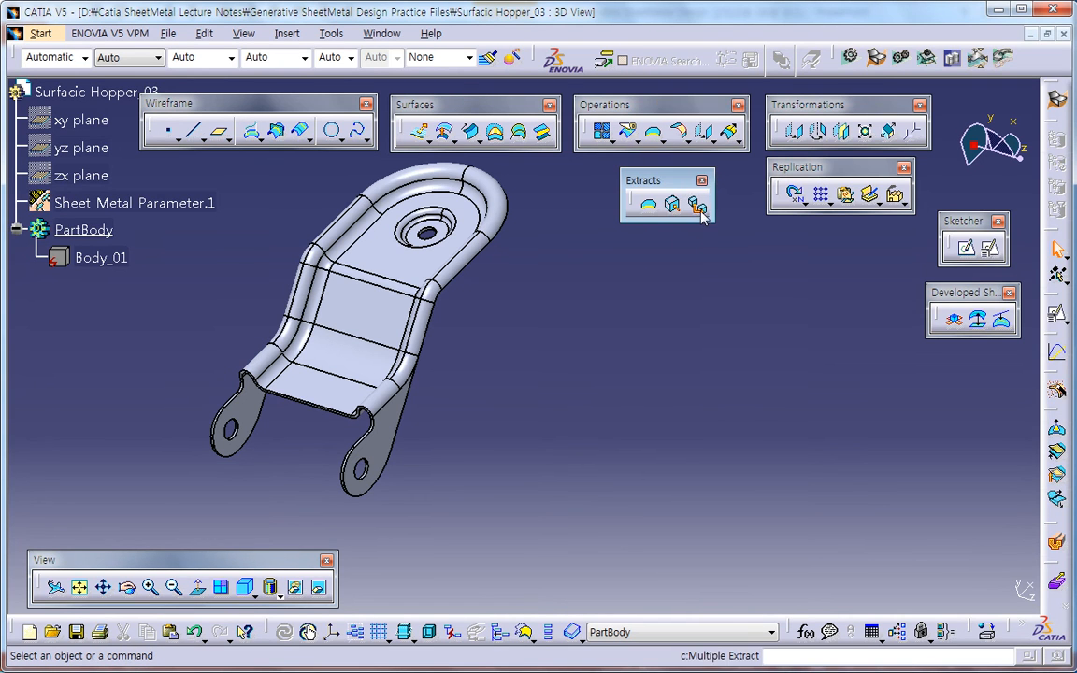
Start a Multiple Extract with the bracket's lower flat face and set its propagation type to No propagation.
{"action": "left_click", "coordinate": [696, 208]}
{"action": "left_click", "coordinate": [334, 382]}
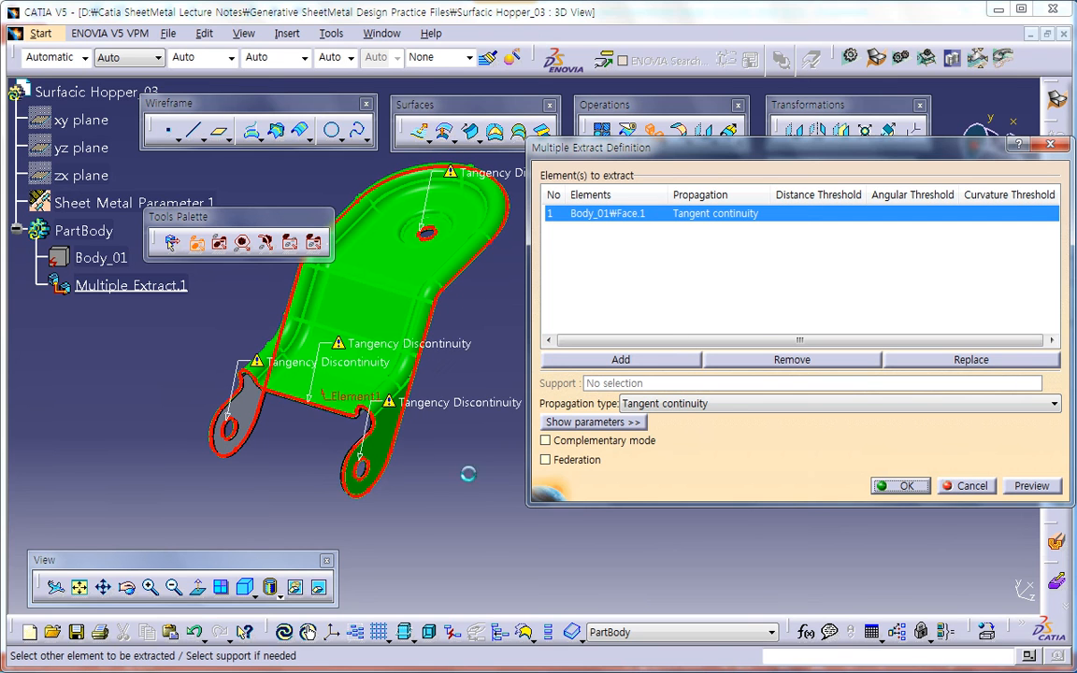
{"action": "middle_click_drag", "start_coordinate": [515, 389], "coordinate": [524, 421]}
{"action": "left_click", "coordinate": [682, 403]}
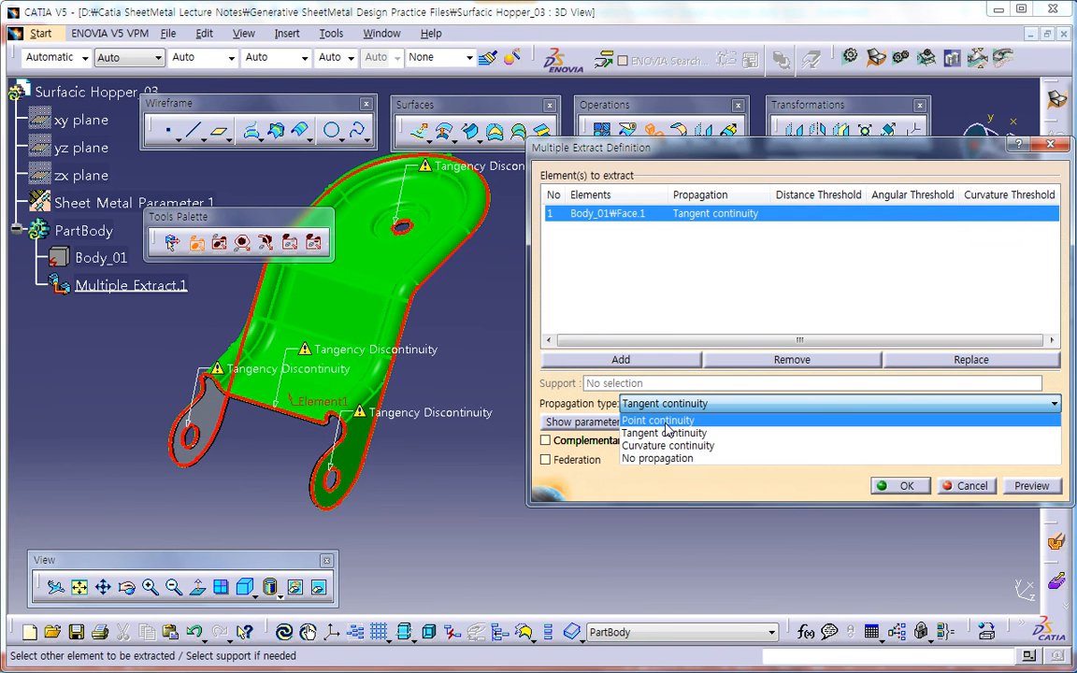
{"action": "left_click", "coordinate": [657, 459]}
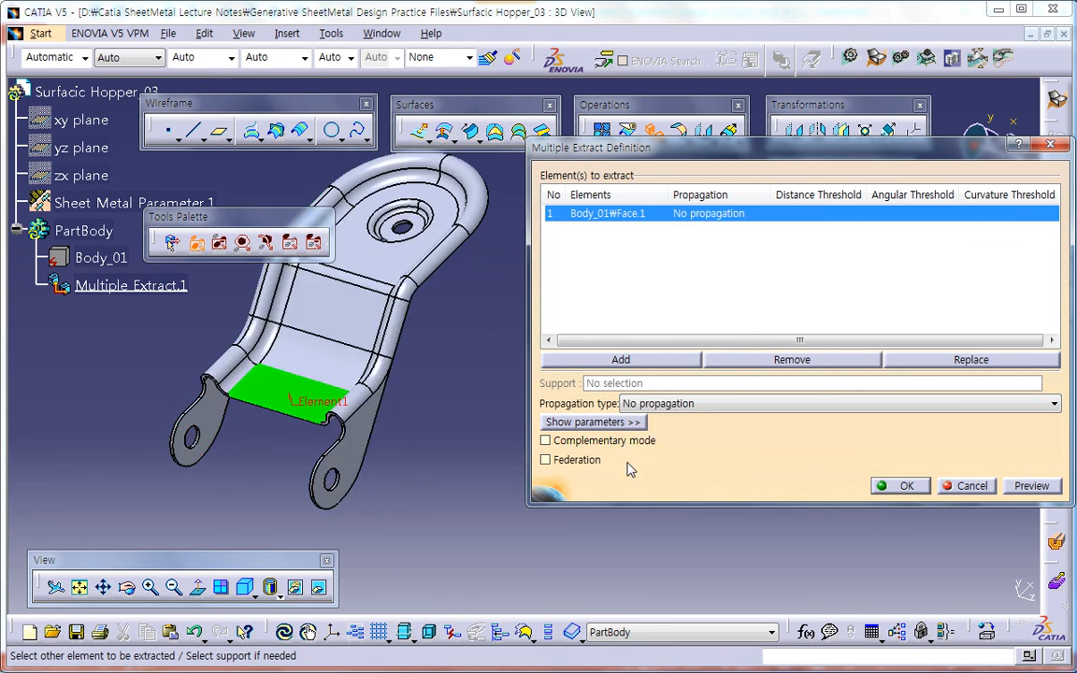
Add the adjacent curved bend face and the middle flat face to the Multiple Extract.
{"action": "middle_click_drag", "start_coordinate": [407, 437], "coordinate": [466, 492]}
{"action": "left_click", "coordinate": [338, 360]}
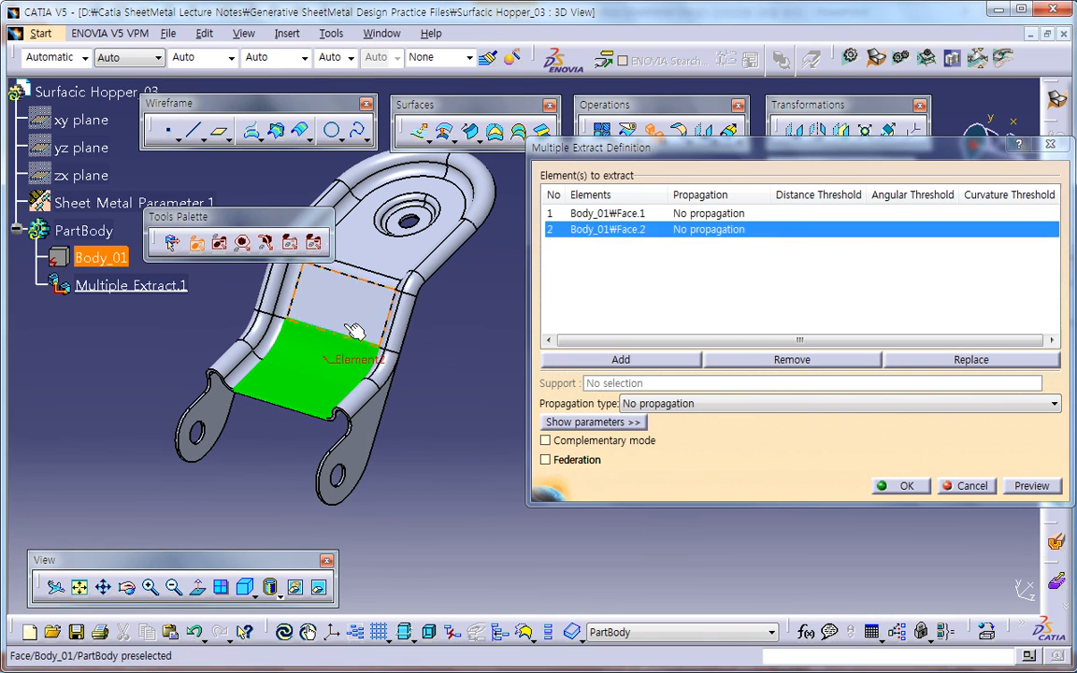
{"action": "left_click", "coordinate": [350, 301]}
Try Point continuity as the propagation type for the middle flat face and inspect the faces it covers.
{"action": "left_click", "coordinate": [659, 404]}
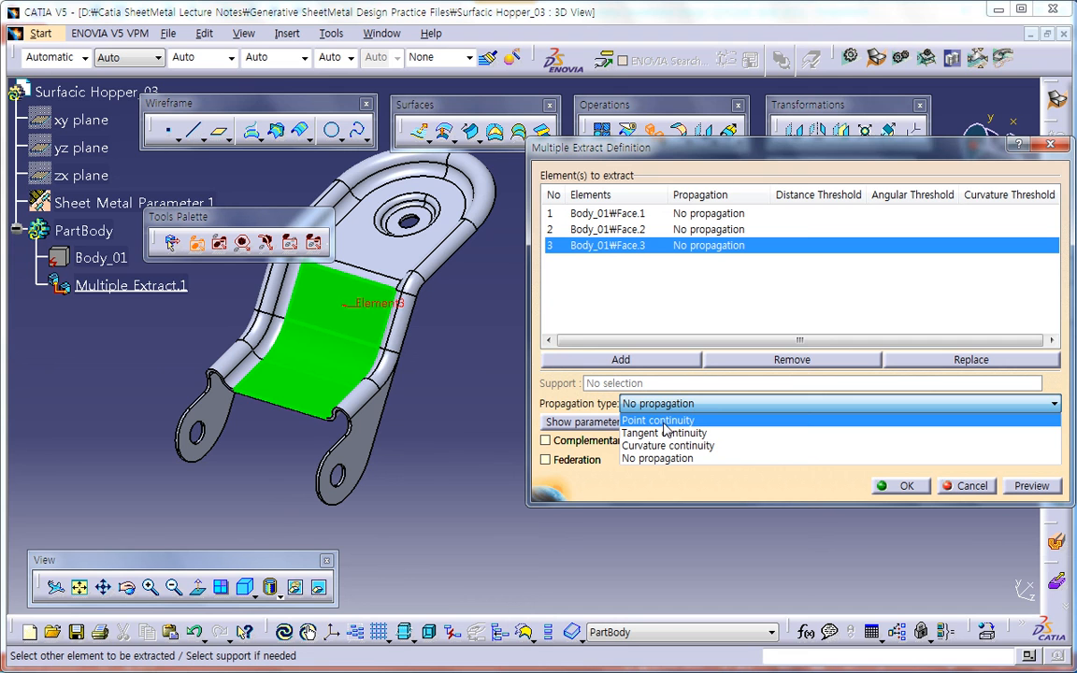
{"action": "left_click", "coordinate": [659, 420]}
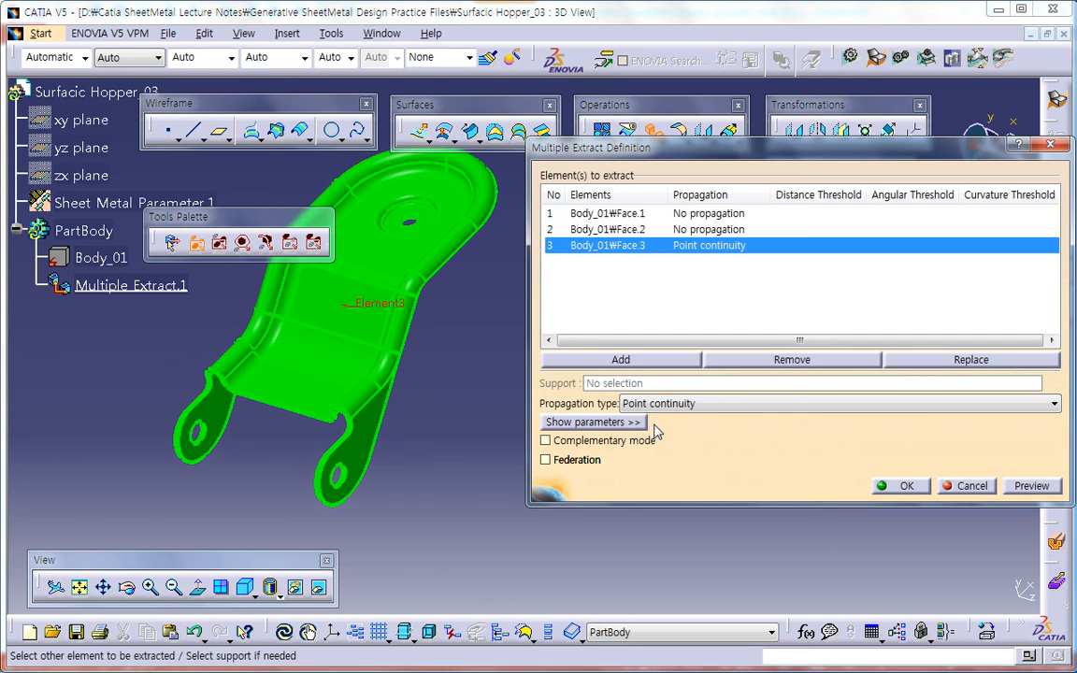
{"action": "middle_click_drag", "start_coordinate": [413, 384], "coordinate": [458, 353]}
Set the middle face's propagation type to Tangent continuity and complete the Multiple Extract of the bracket's skin.
{"action": "left_click", "coordinate": [673, 404]}
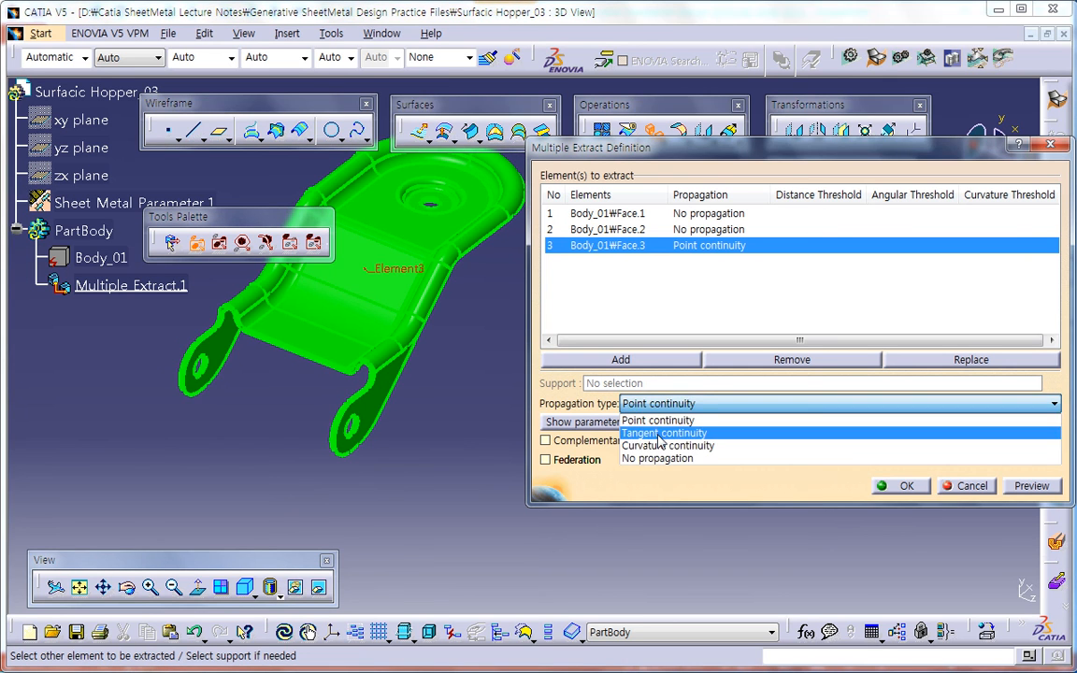
{"action": "left_click", "coordinate": [659, 436]}
{"action": "middle_click_drag", "start_coordinate": [361, 421], "coordinate": [400, 469]}
{"action": "middle_click_drag", "start_coordinate": [502, 412], "coordinate": [477, 400]}
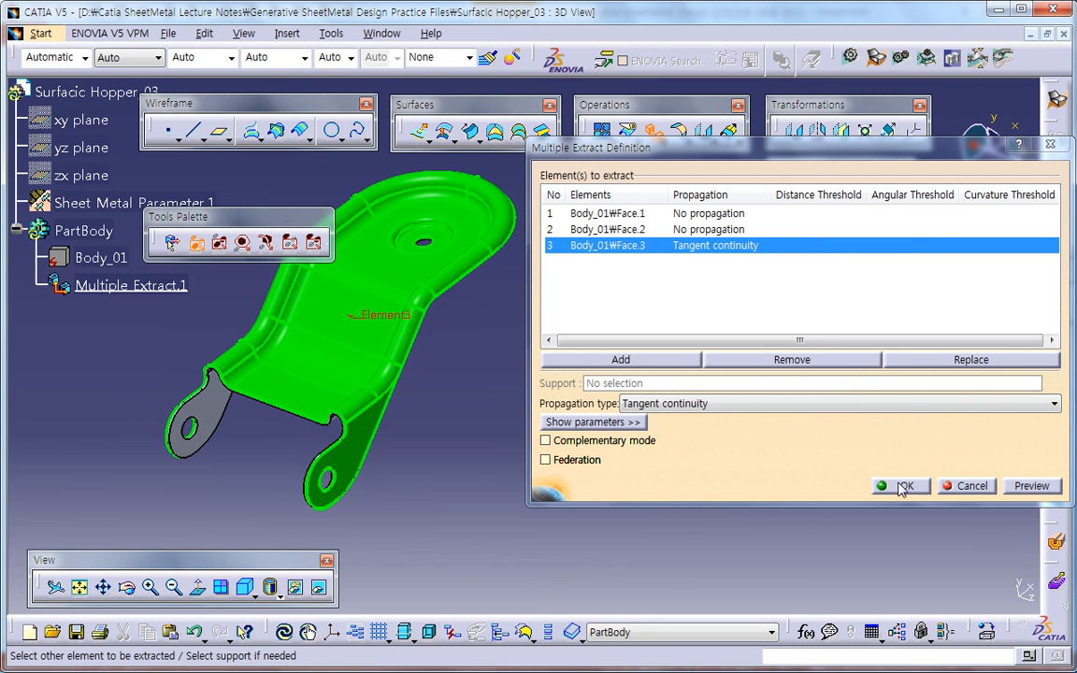
{"action": "left_click", "coordinate": [903, 490]}
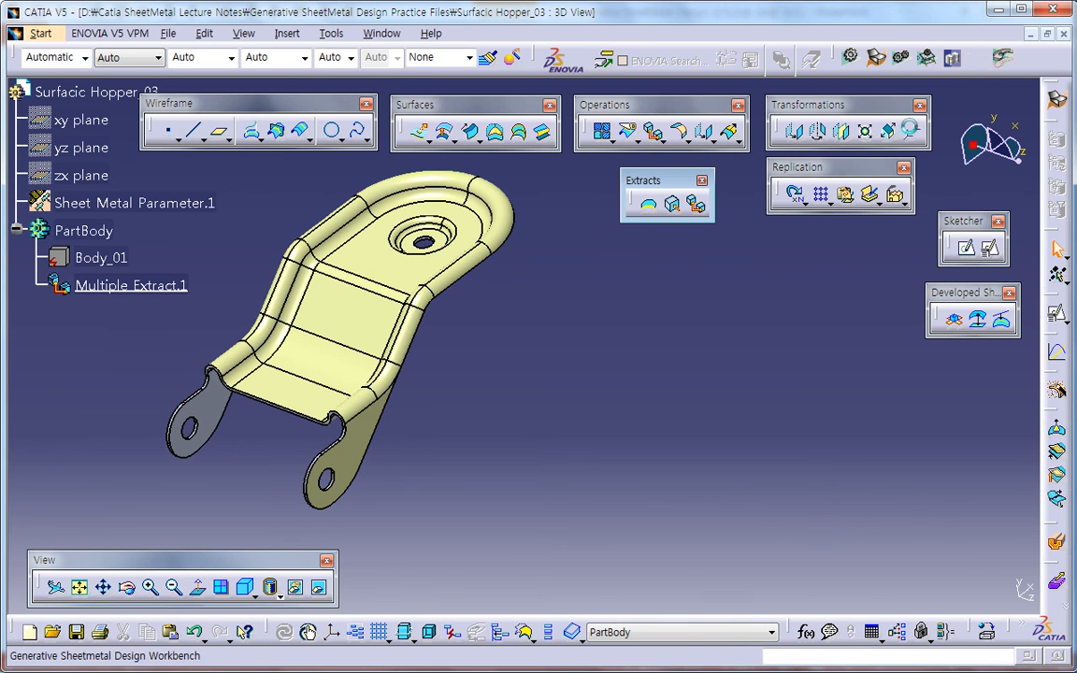
Hide the imported Body_01 and insert a new body into the part.
{"action": "right_click", "coordinate": [120, 257]}
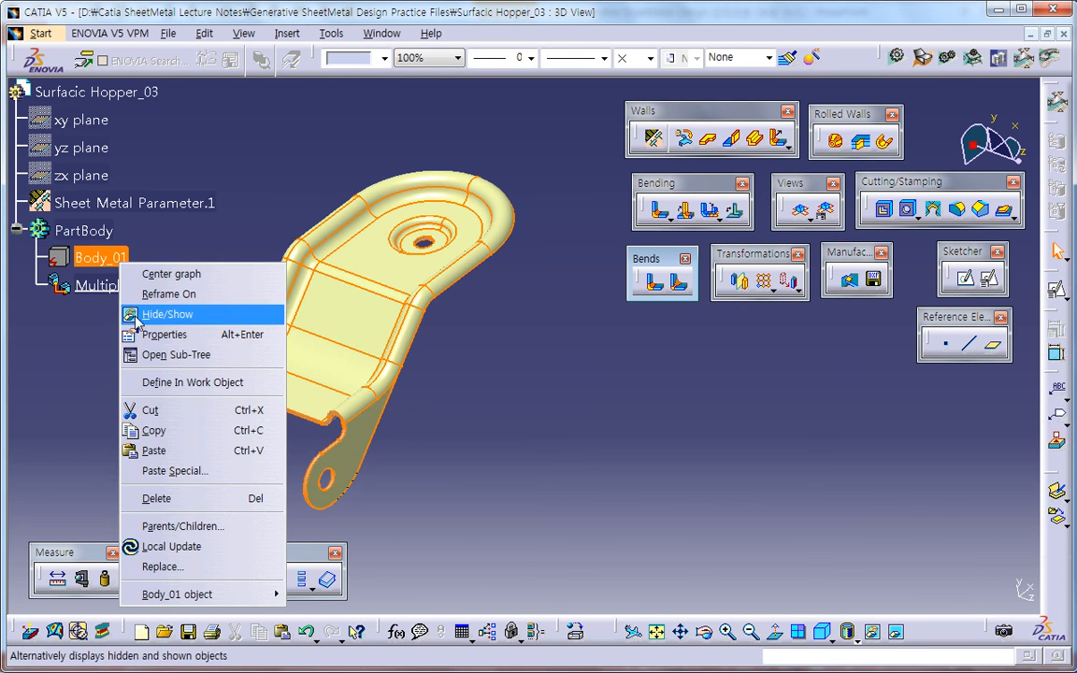
{"action": "left_click", "coordinate": [166, 314]}
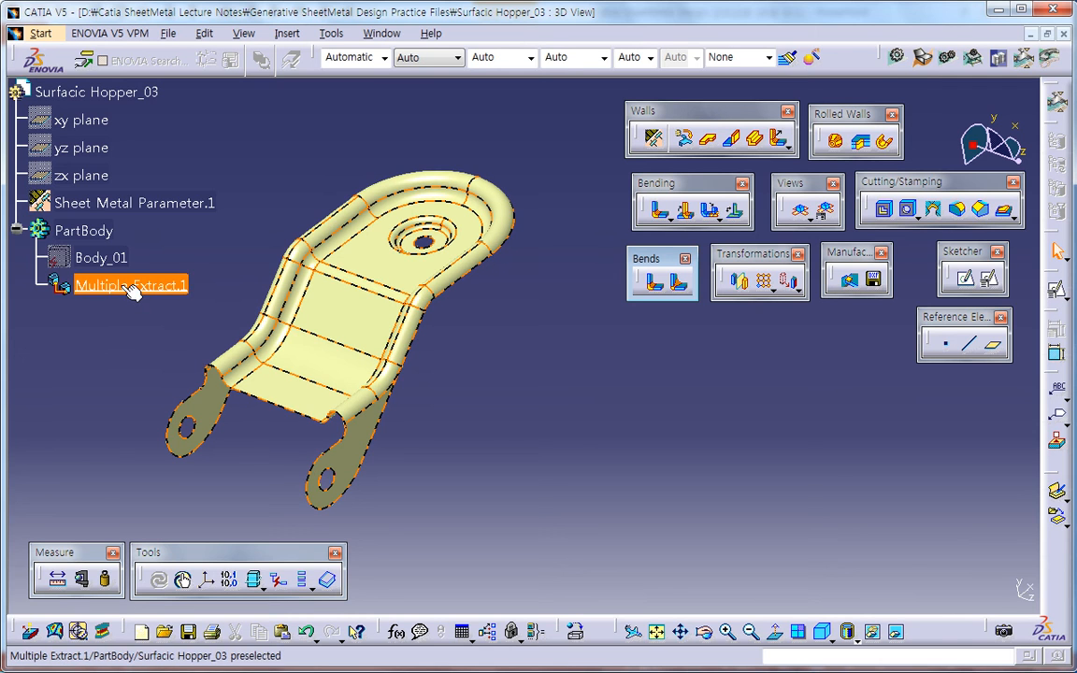
{"action": "left_click", "coordinate": [285, 32]}
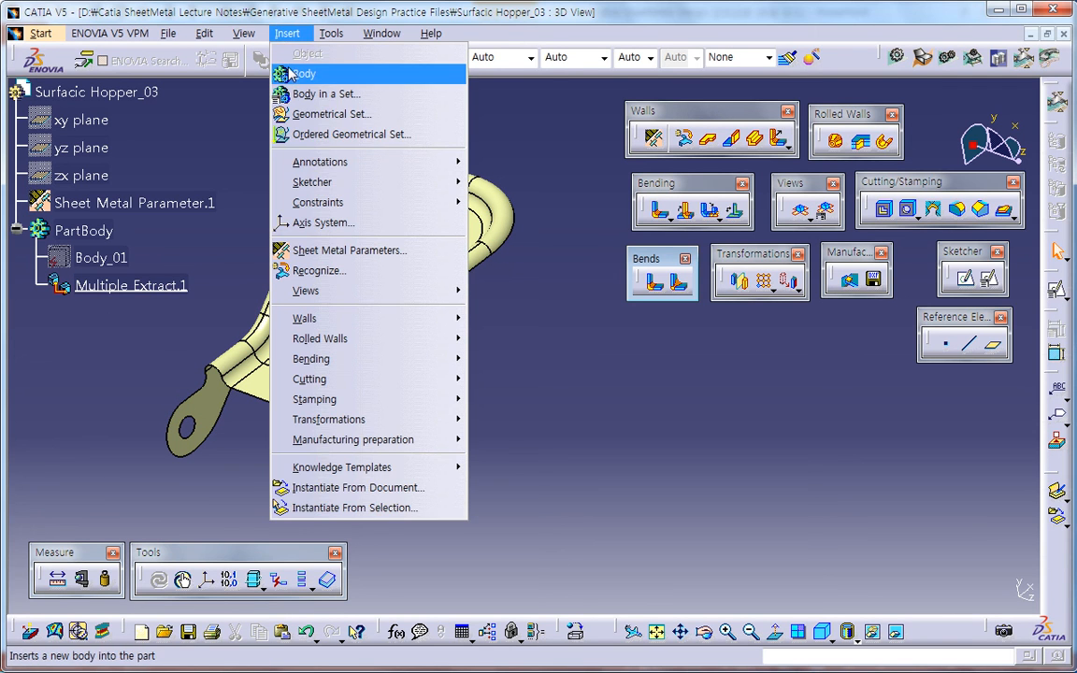
{"action": "left_click", "coordinate": [287, 81]}
{"action": "left_click", "coordinate": [692, 384]}
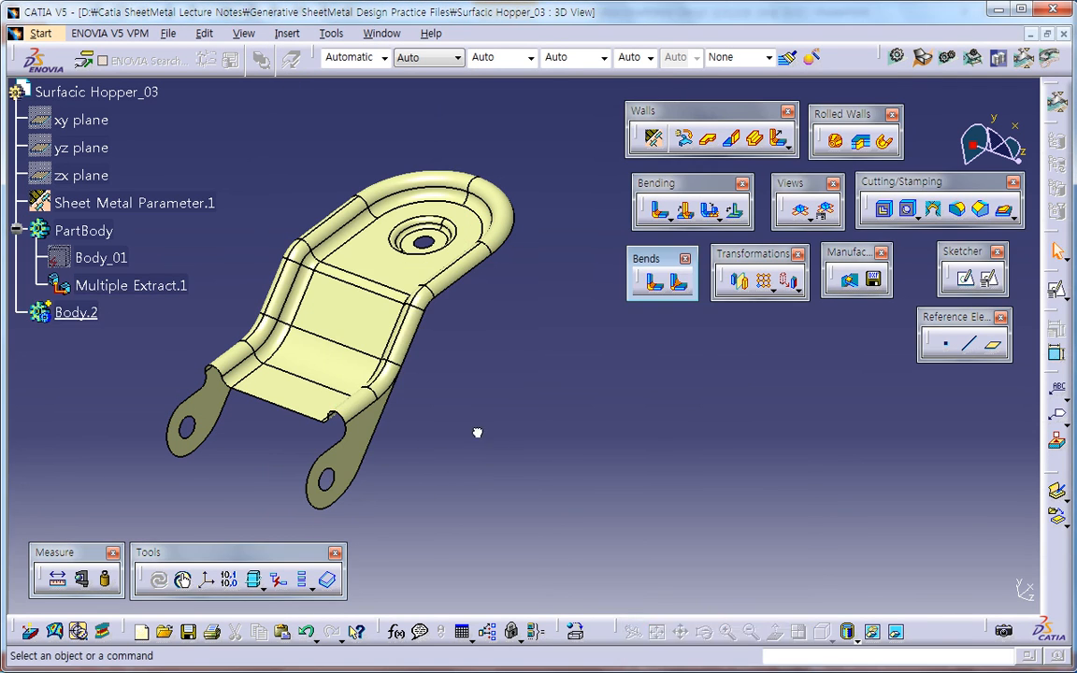
Move Multiple Extract.1 from PartBody into Body.2 and define that body as the in-work object.
{"action": "left_click_drag", "start_coordinate": [130, 285], "coordinate": [79, 313]}
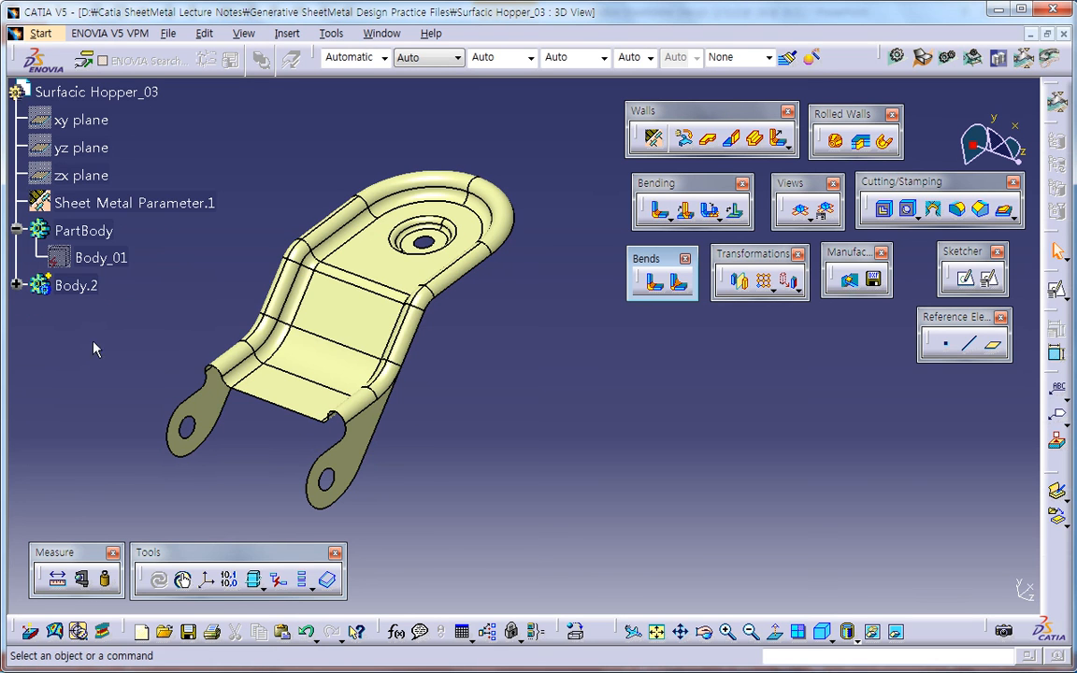
{"action": "right_click", "coordinate": [80, 292]}
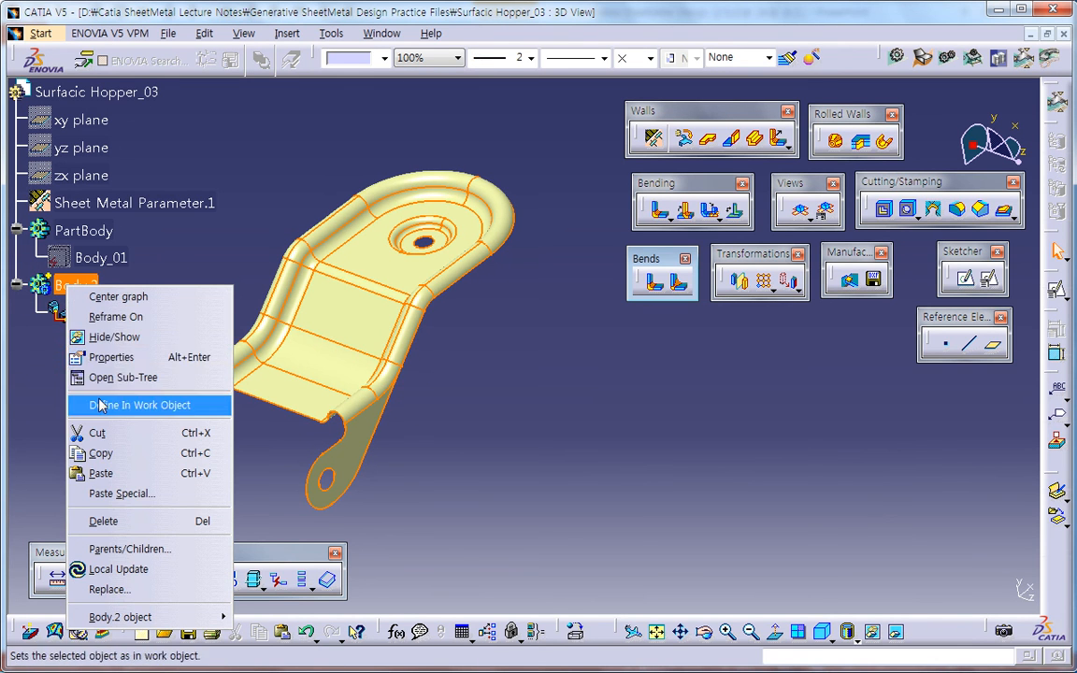
{"action": "left_click", "coordinate": [130, 409]}
{"action": "middle_click_drag", "start_coordinate": [446, 423], "coordinate": [494, 460]}
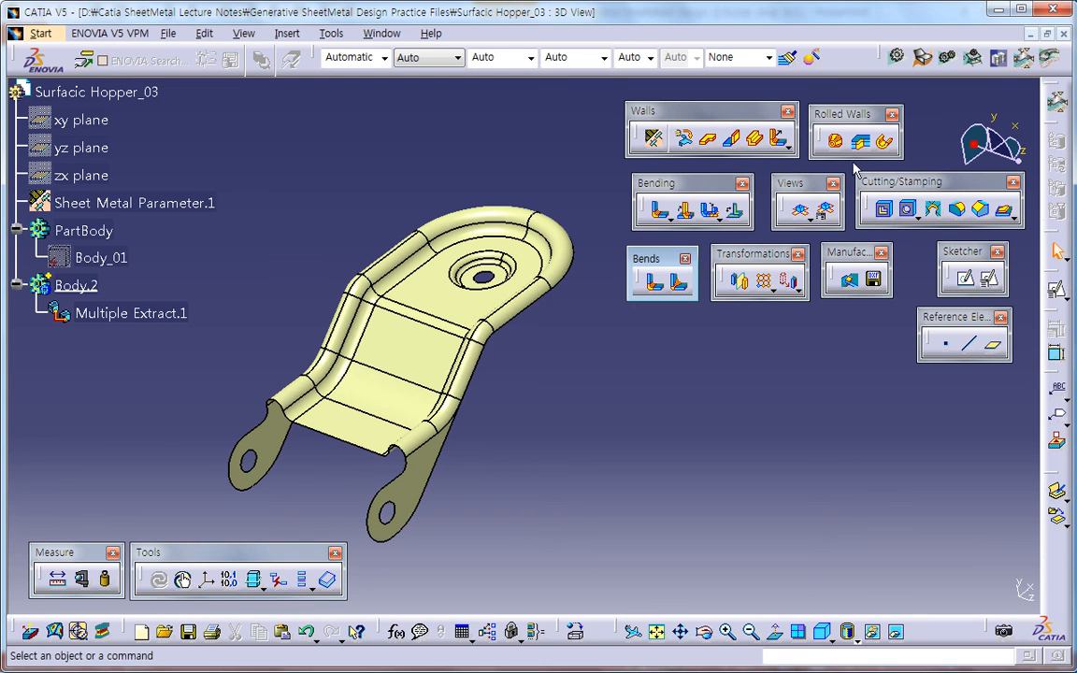
Start a Surfacic Hopper with Multiple Extract.1 as its surface.
{"action": "left_click", "coordinate": [834, 140]}
{"action": "middle_click_drag", "start_coordinate": [475, 314], "coordinate": [423, 263]}
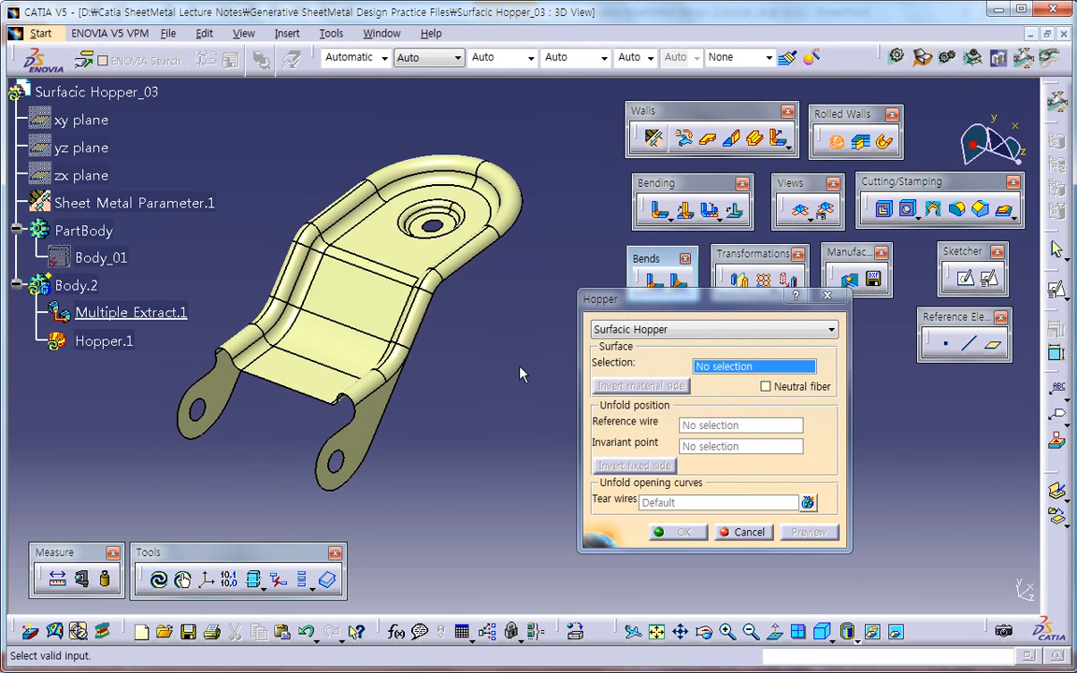
{"action": "left_click", "coordinate": [373, 324]}
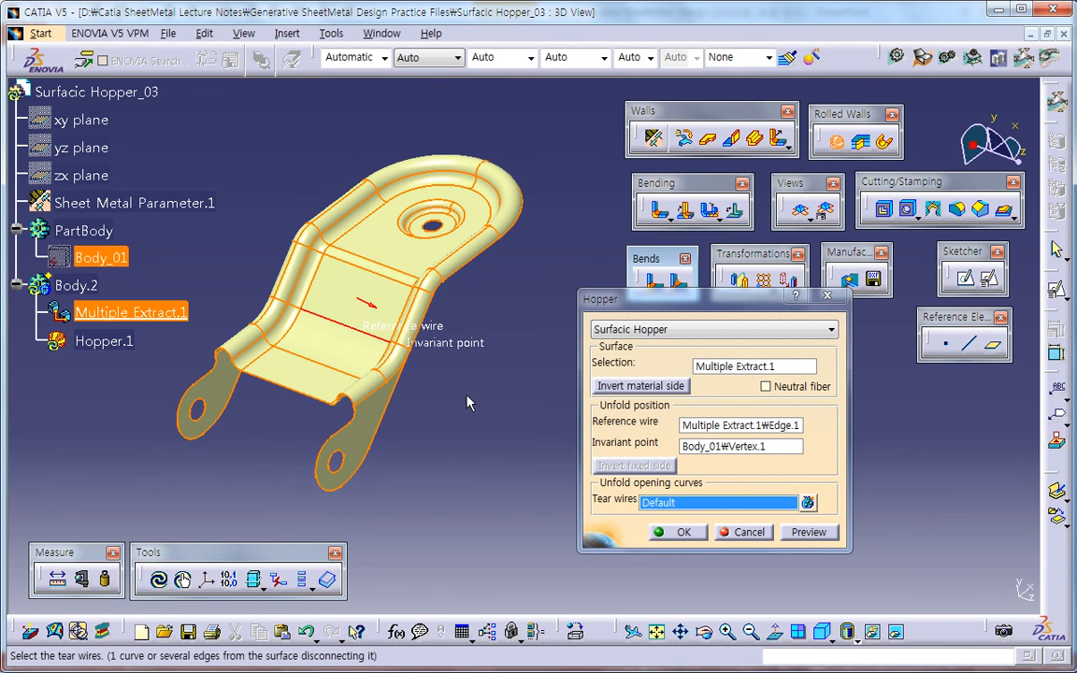
Set the hopper's reference wire to the lower flat face's front edge, its invariant point to that edge's end vertex, and preview the result.
{"action": "left_click", "coordinate": [706, 427]}
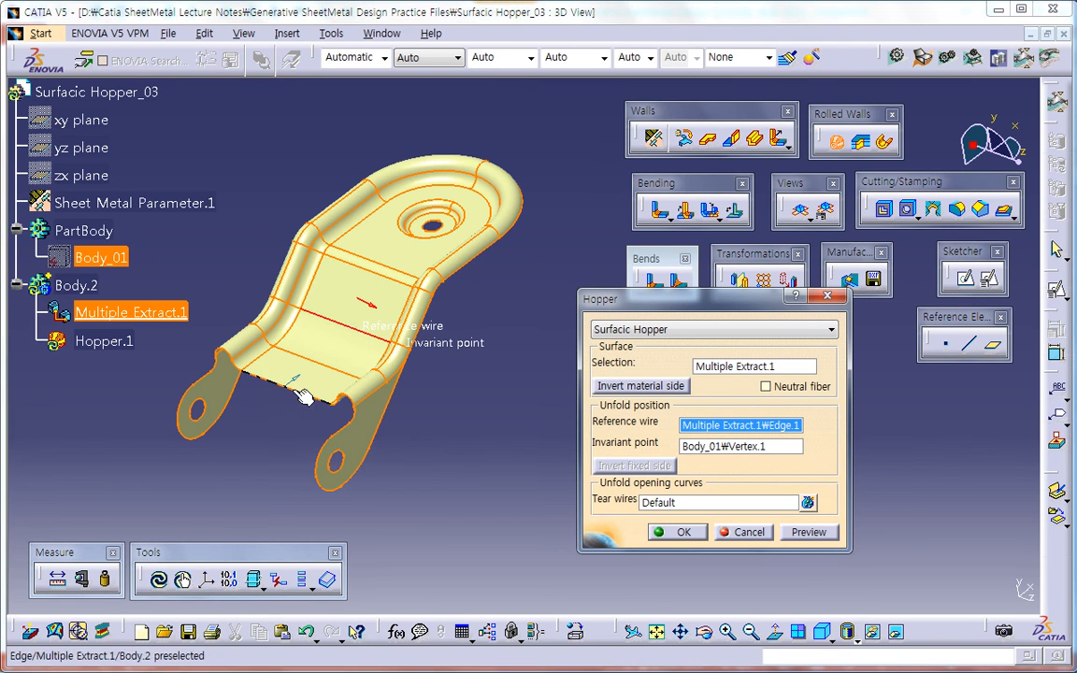
{"action": "left_click", "coordinate": [244, 377]}
{"action": "middle_click_drag", "start_coordinate": [287, 441], "coordinate": [295, 374]}
{"action": "middle_click_drag", "start_coordinate": [414, 491], "coordinate": [359, 500]}
{"action": "left_click", "coordinate": [384, 420]}
{"action": "left_click", "coordinate": [806, 533]}
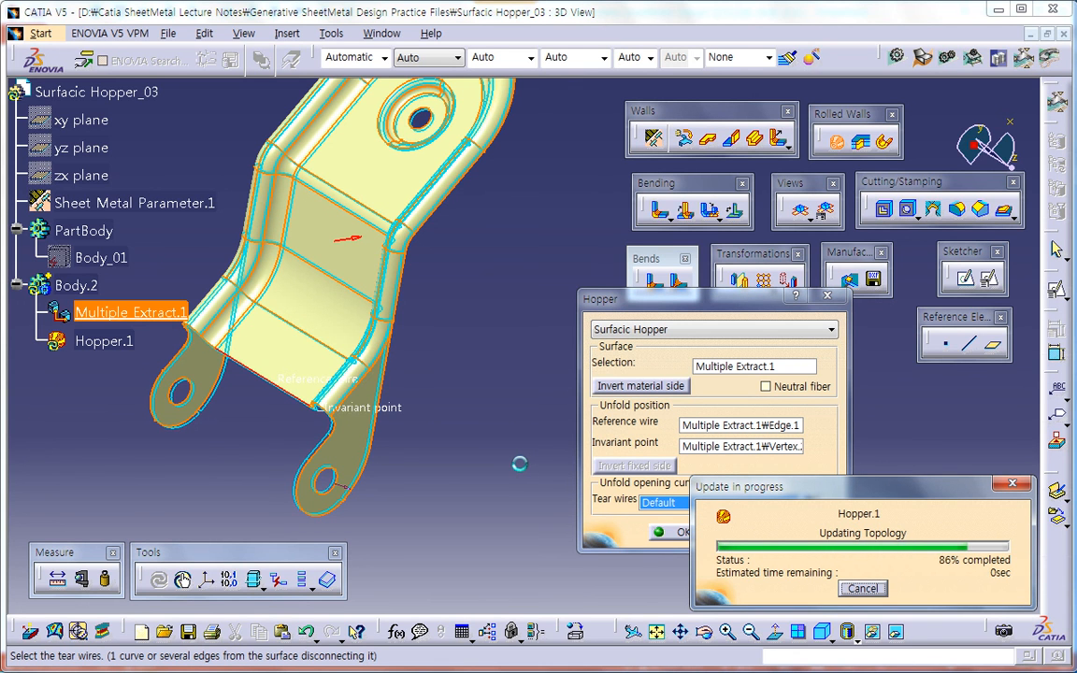
Display the flattened surface's length distortion and examine it around the hole and along the bracket.
{"action": "middle_click_drag", "start_coordinate": [410, 370], "coordinate": [379, 421]}
{"action": "left_click", "coordinate": [659, 524]}
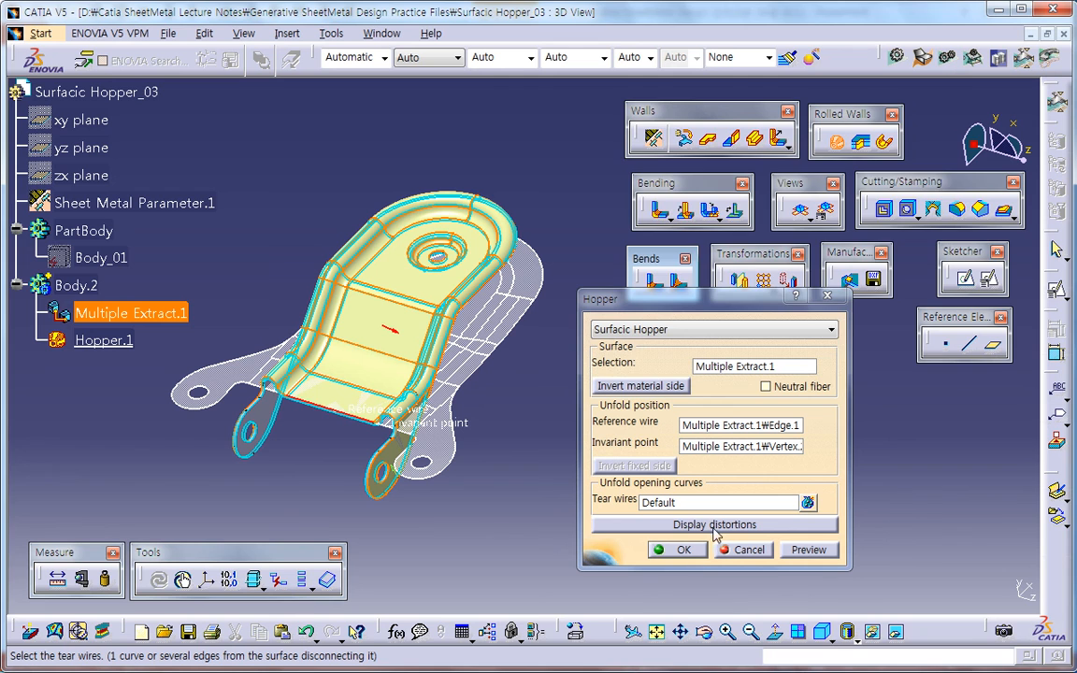
{"action": "middle_click_drag", "start_coordinate": [794, 281], "coordinate": [816, 243]}
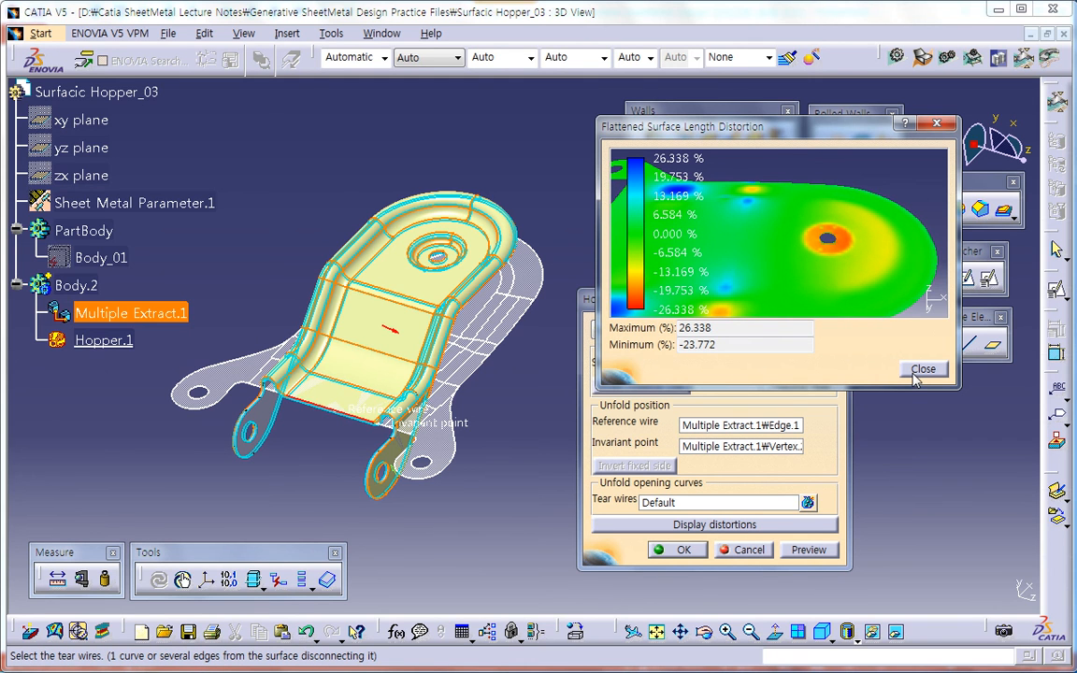
{"action": "mouse_move", "coordinate": [818, 265]}
{"action": "middle_mouse_down"}
{"action": "mouse_move", "coordinate": [857, 259]}
{"action": "mouse_move", "coordinate": [832, 259]}
{"action": "middle_mouse_up"}
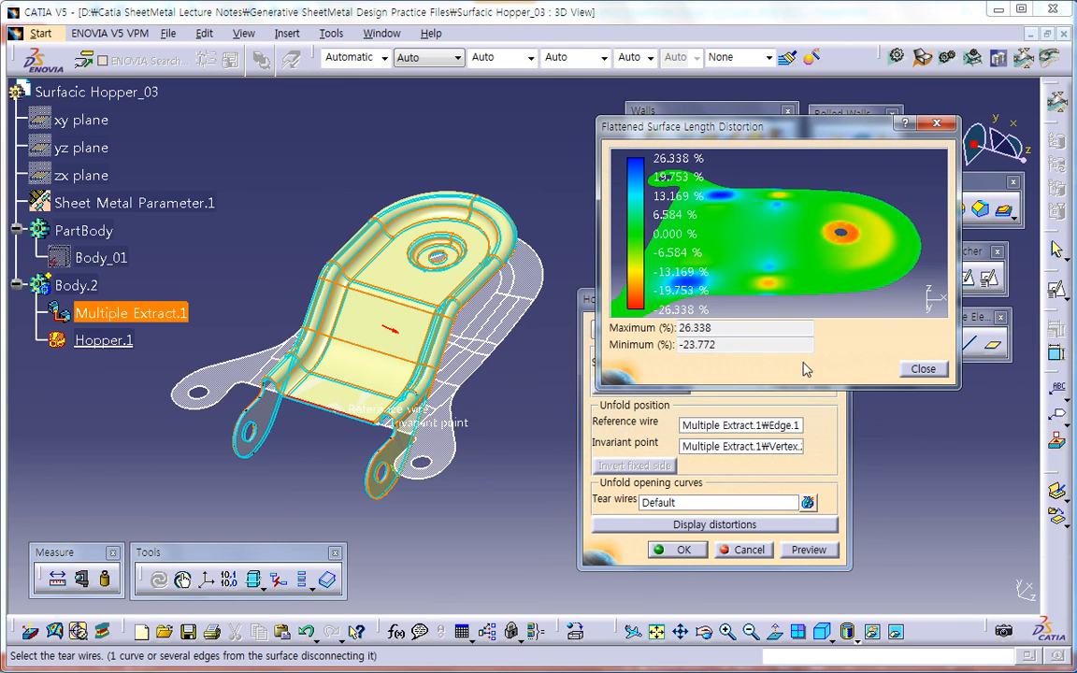
{"action": "left_click", "coordinate": [922, 368]}
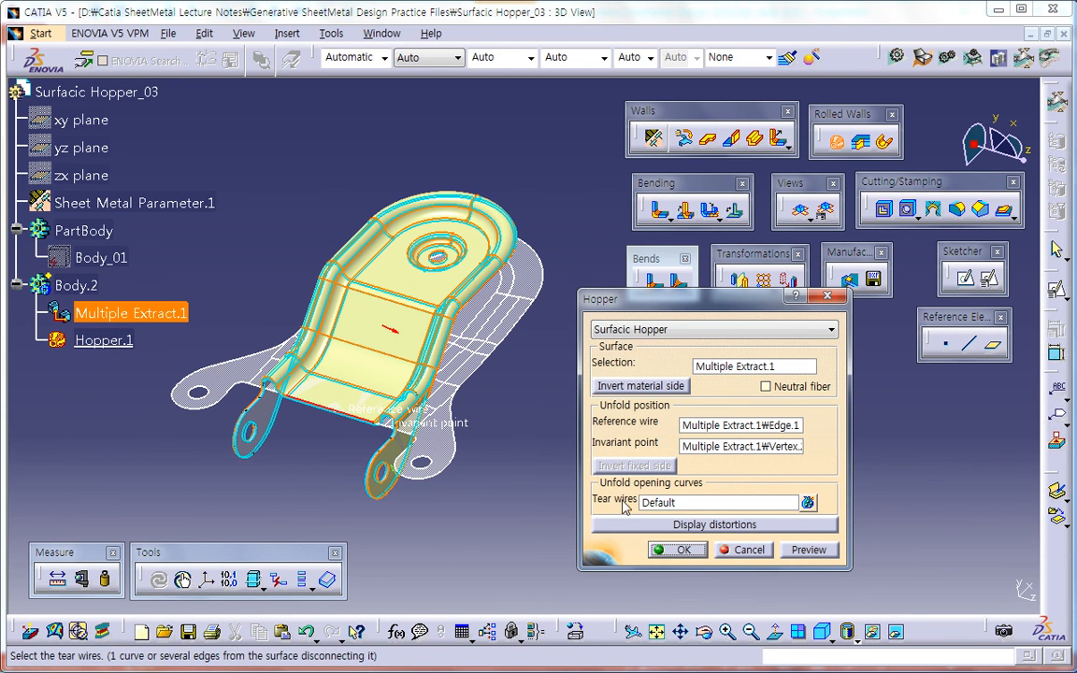
Complete the surfacic hopper on the extracted bracket skin.
{"action": "left_click", "coordinate": [676, 550]}
{"action": "middle_click_drag", "start_coordinate": [557, 505], "coordinate": [378, 467]}
{"action": "left_click", "coordinate": [123, 346]}
{"action": "left_click", "coordinate": [159, 394]}
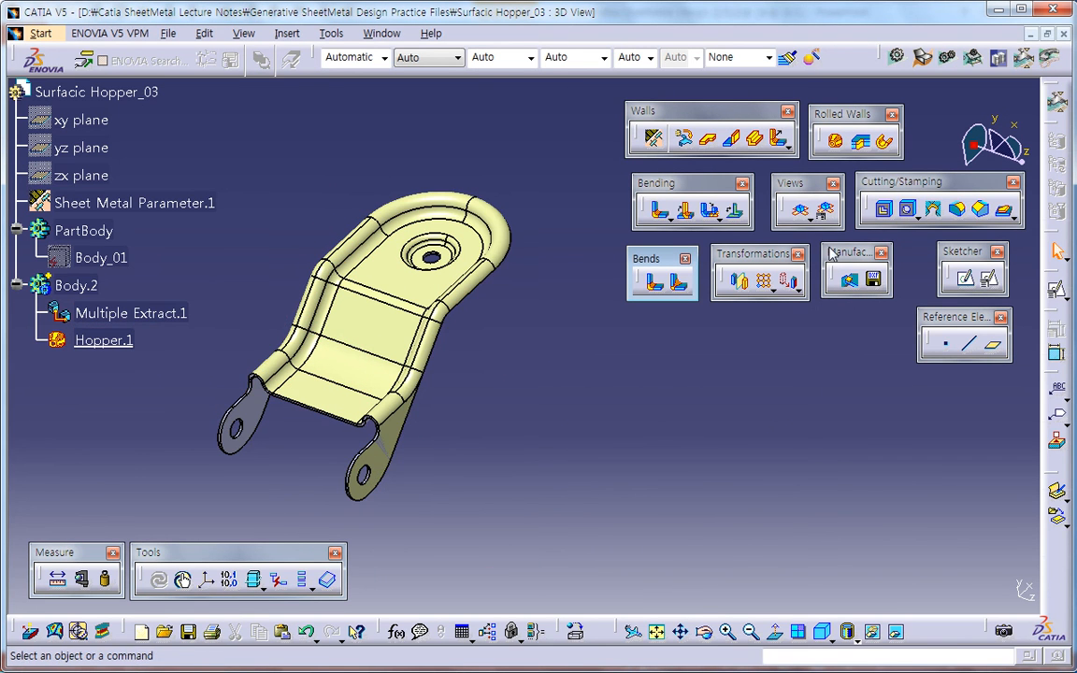
Unfold the hopper into the flat view and compare the flattened bracket with its extracted skin surface.
{"action": "left_click", "coordinate": [800, 210]}
{"action": "middle_click_drag", "start_coordinate": [639, 409], "coordinate": [512, 361]}
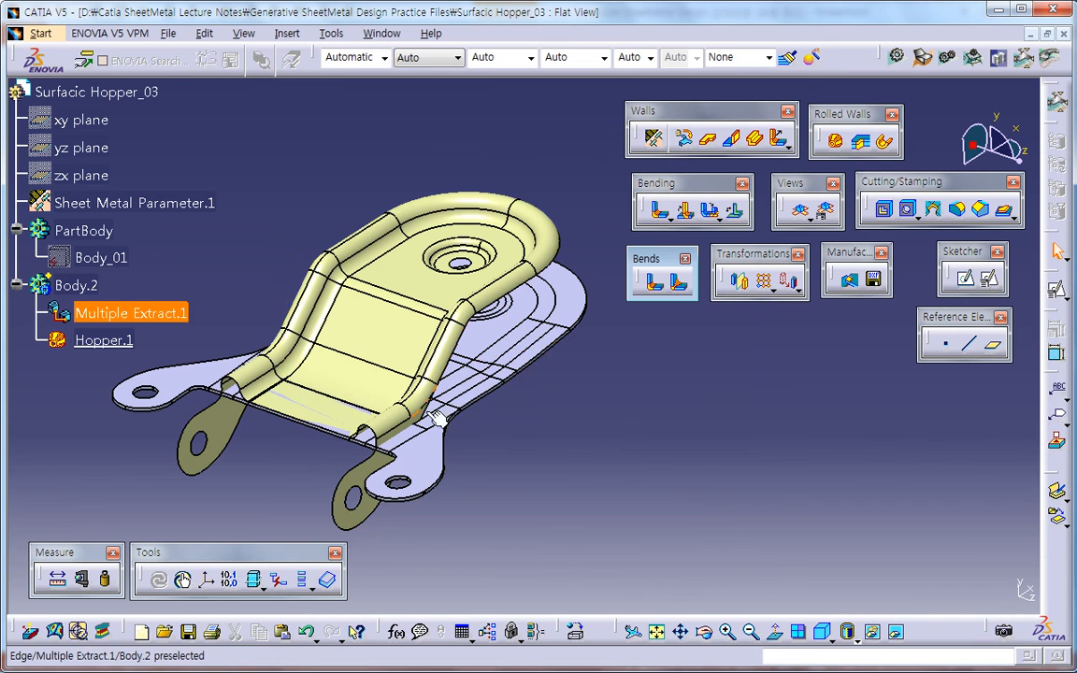
{"action": "middle_click_drag", "start_coordinate": [512, 423], "coordinate": [564, 458]}
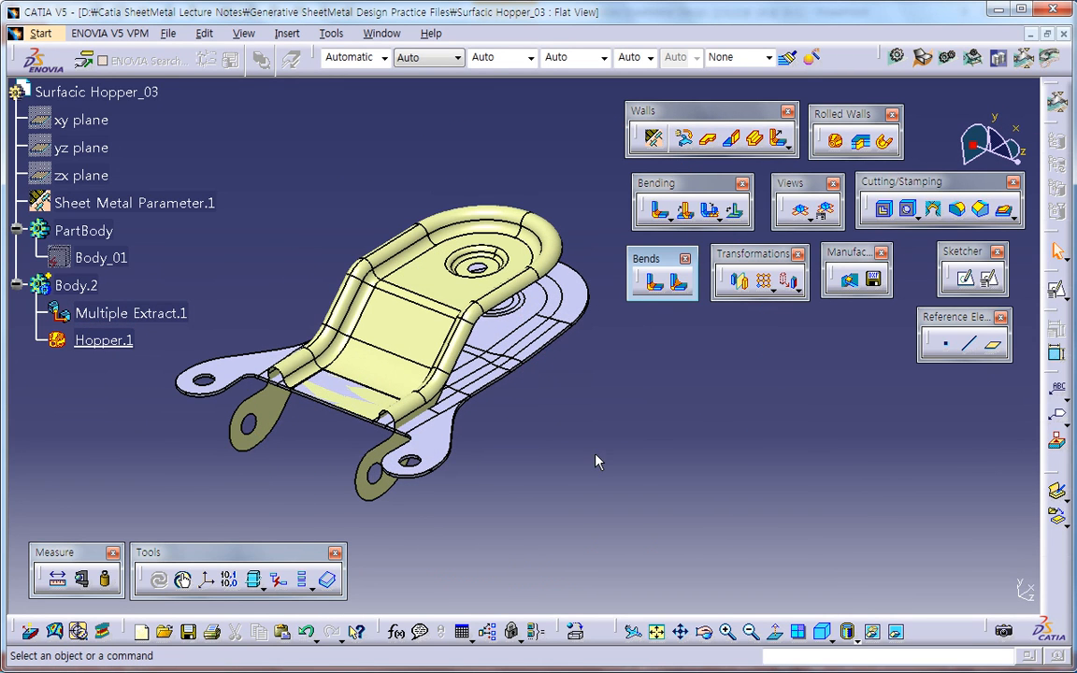
{"action": "middle_click_drag", "start_coordinate": [598, 462], "coordinate": [535, 441]}
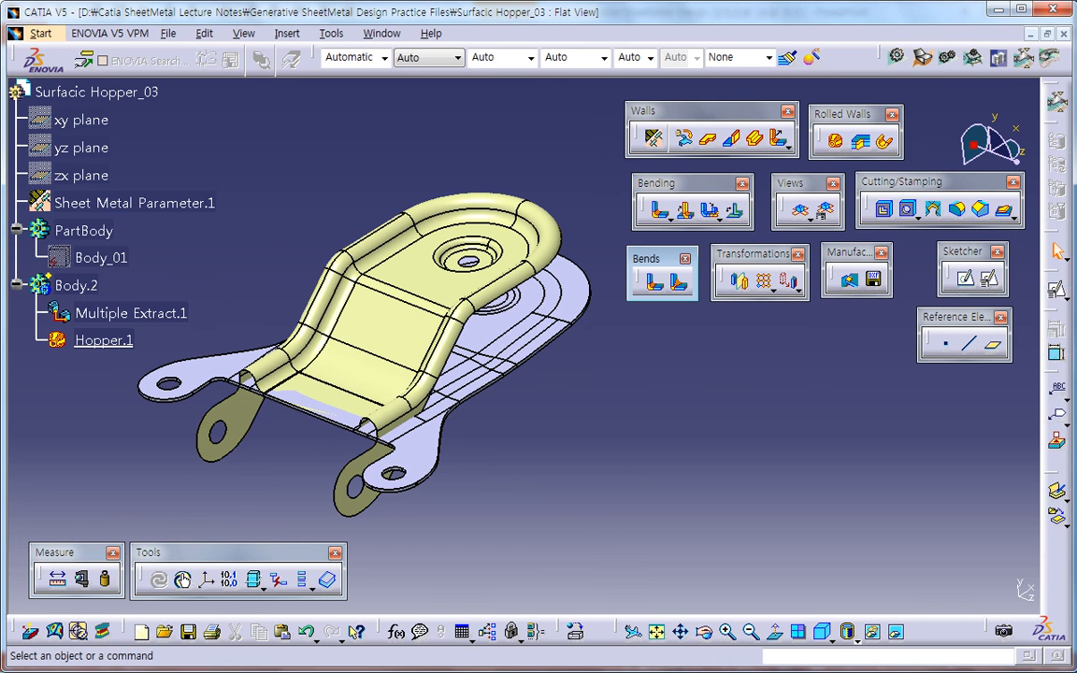
{"action": "middle_click_drag", "start_coordinate": [385, 433], "coordinate": [529, 479]}
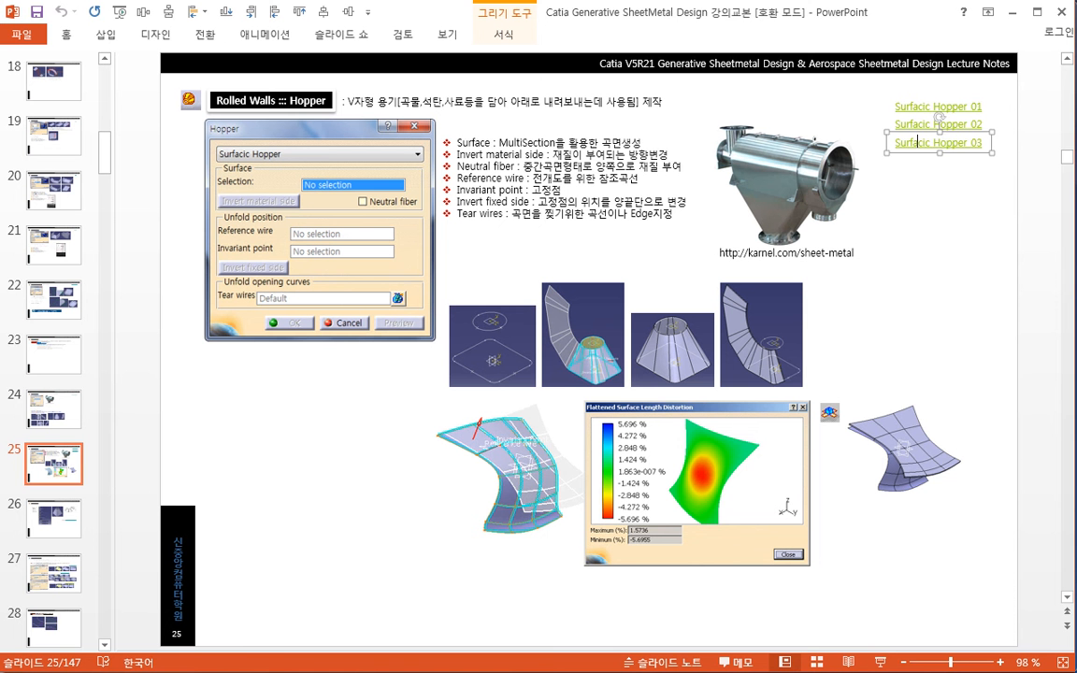
Switch to the PowerPoint lecture notes and deselect the Surfacic Hopper 03 link on slide 25.
{"action": "key", "text": "alt+Tab"}
{"action": "left_click", "coordinate": [391, 574]}
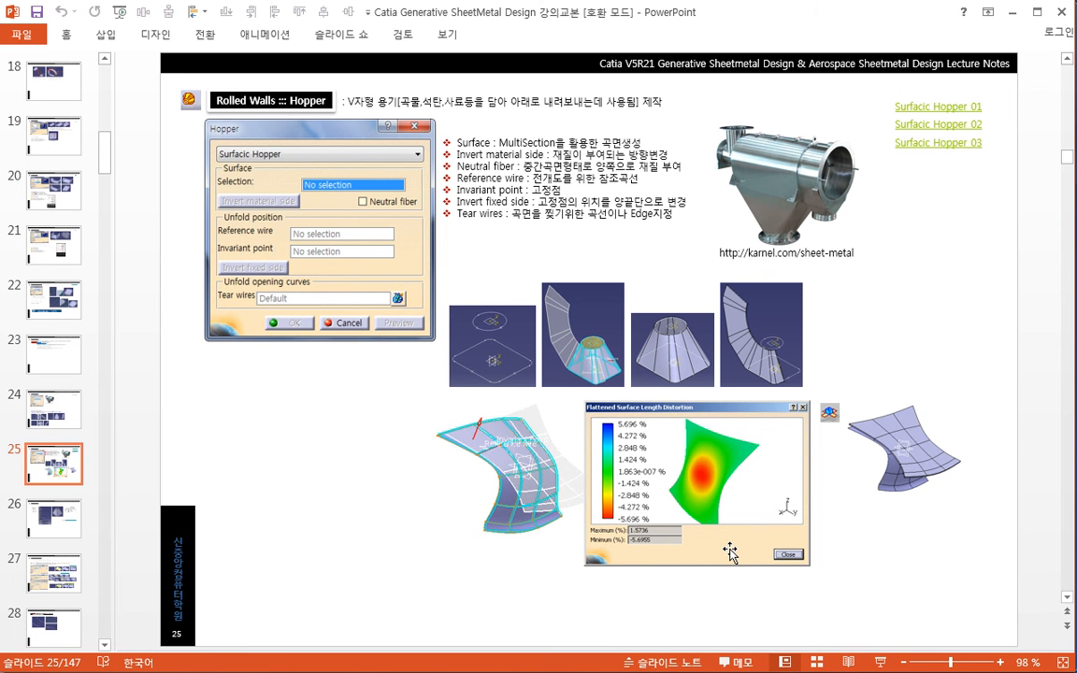